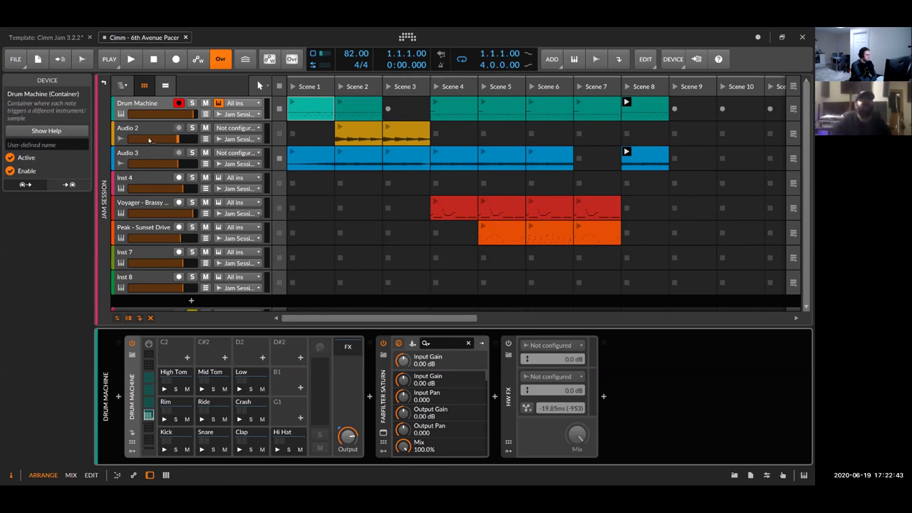
Open a new project based on the jam session template
{"action": "left_click", "coordinate": [153, 103]}
{"action": "left_click", "coordinate": [16, 59]}
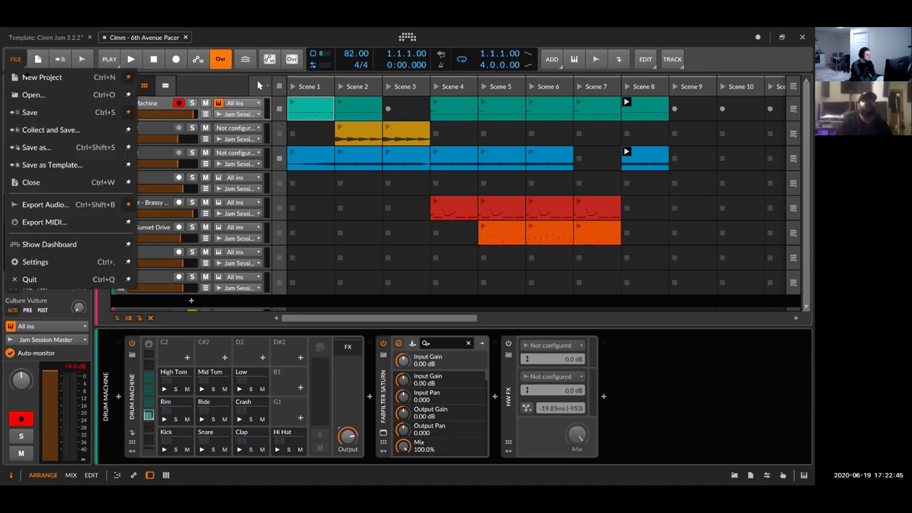
{"action": "left_click", "coordinate": [26, 94]}
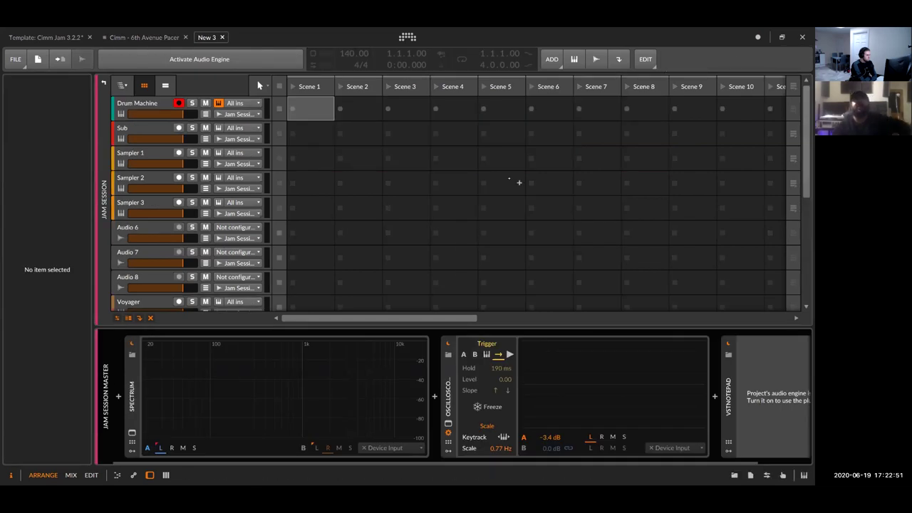
Inspect the samplers in the Drum Machine track's Kick, Snare, Clap, Hi Hat and Rim chains
{"action": "left_click", "coordinate": [133, 105]}
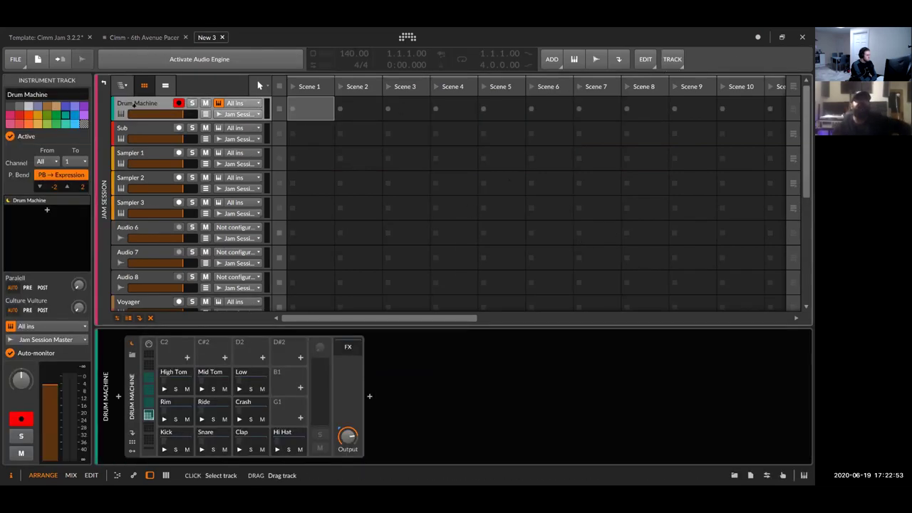
{"action": "left_click", "coordinate": [170, 432]}
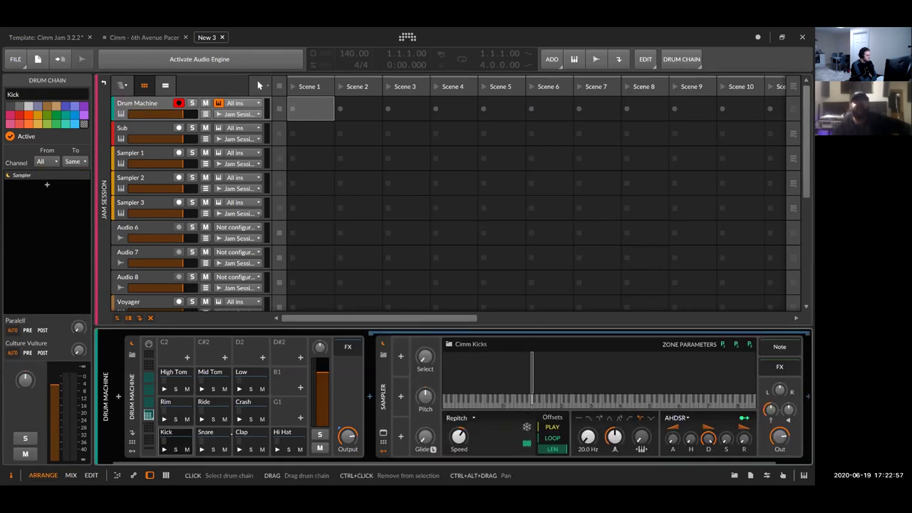
{"action": "left_click", "coordinate": [208, 432]}
{"action": "left_click", "coordinate": [244, 432]}
{"action": "left_click", "coordinate": [284, 432]}
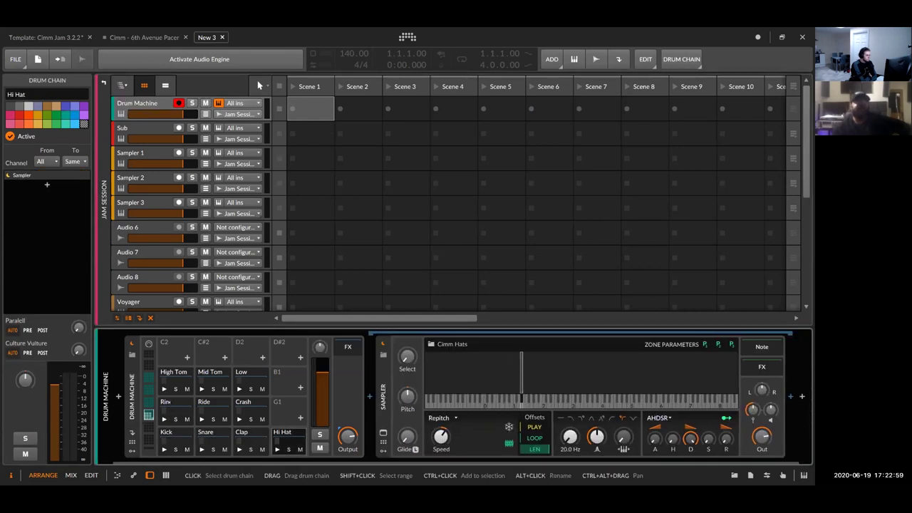
{"action": "left_click", "coordinate": [169, 403]}
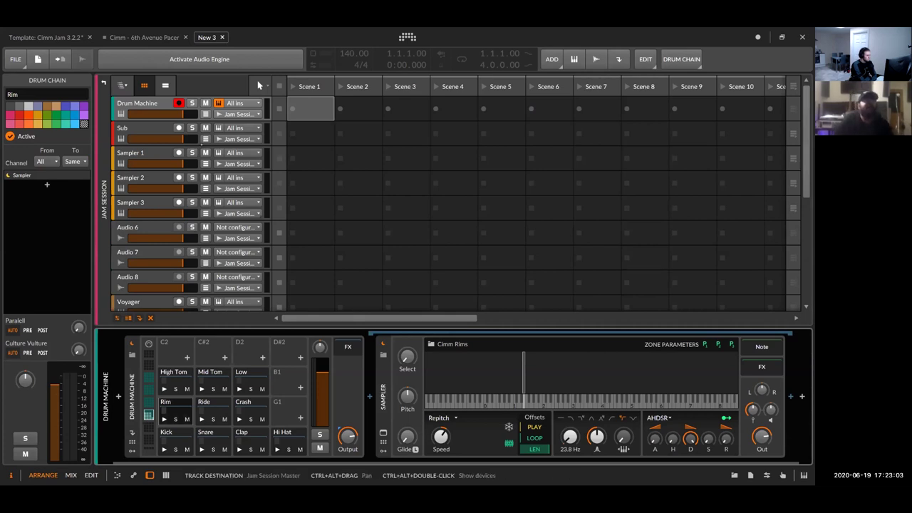
View the Sub track's Poly Grid patch, and check the device chains of the Sampler 1, Sampler 2 and Audio 6 tracks
{"action": "left_click", "coordinate": [146, 128]}
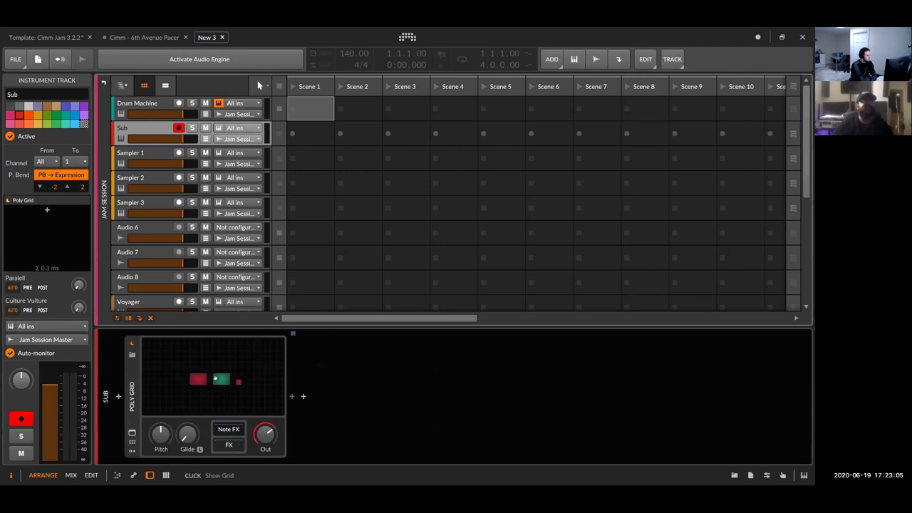
{"action": "left_click", "coordinate": [215, 378]}
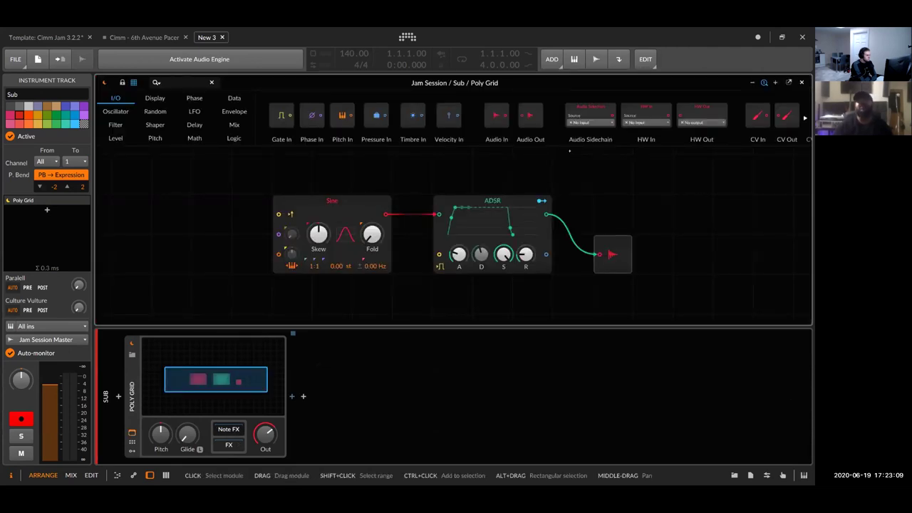
{"action": "key", "text": "Down"}
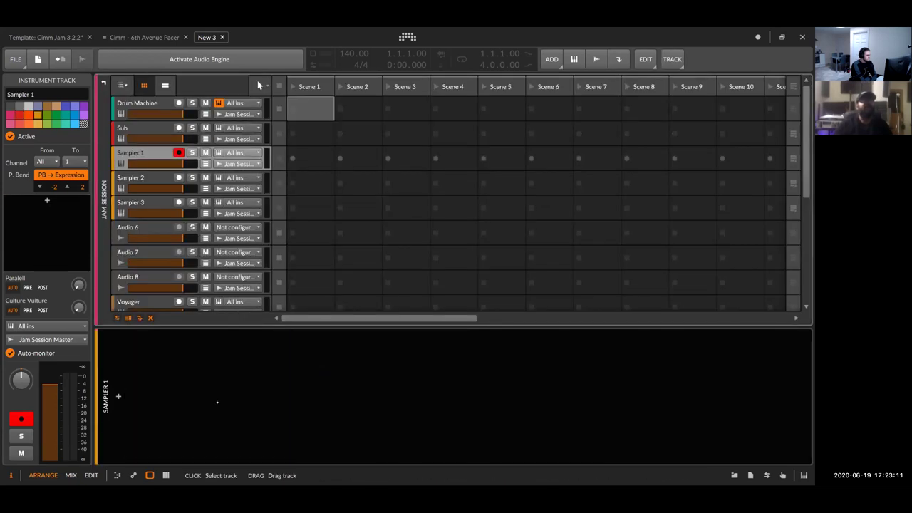
{"action": "left_click", "coordinate": [139, 178]}
{"action": "left_click", "coordinate": [142, 228]}
Check the Voyager track's hardware instrument settings and the audio inputs offered for its return
{"action": "scroll", "coordinate": [142, 228], "scroll_direction": "down", "scroll_amount": 4}
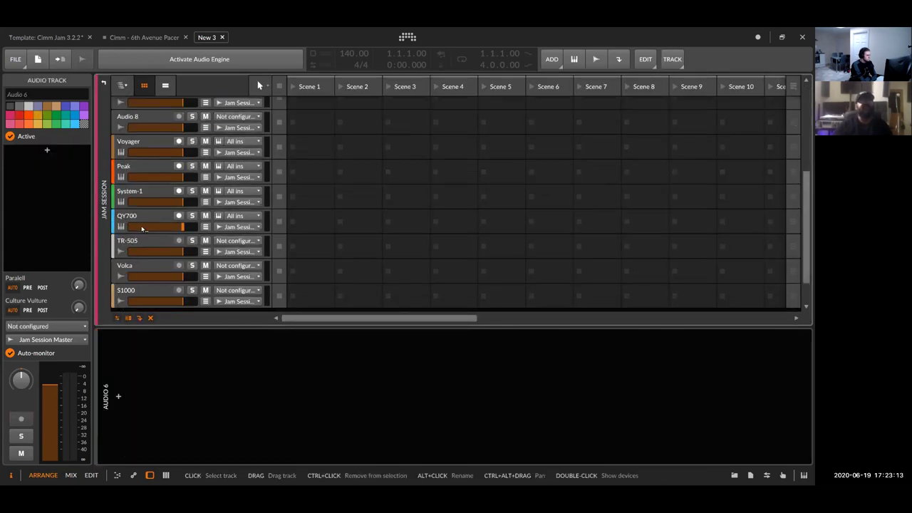
{"action": "scroll", "coordinate": [137, 180], "scroll_direction": "up", "scroll_amount": 1}
{"action": "left_click", "coordinate": [139, 183]}
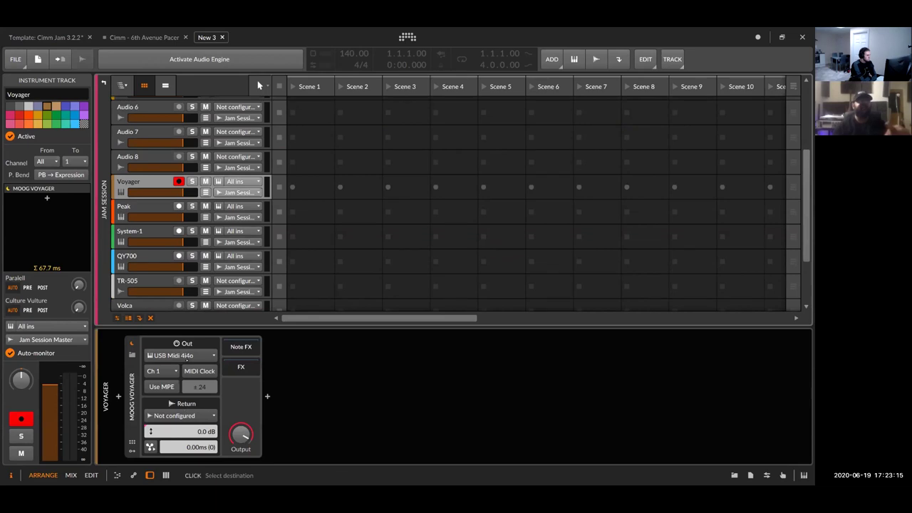
{"action": "left_click", "coordinate": [193, 415]}
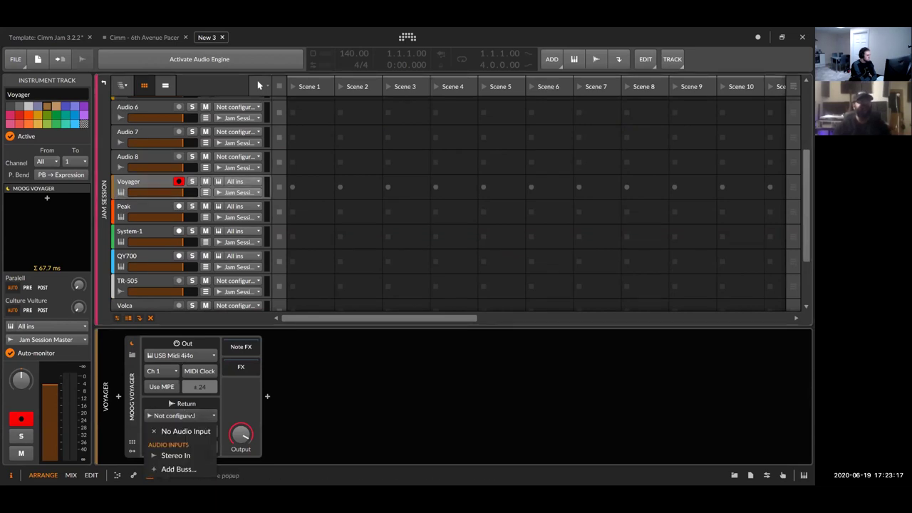
{"action": "left_click", "coordinate": [191, 416]}
{"action": "left_click", "coordinate": [191, 416]}
{"action": "left_click", "coordinate": [191, 416]}
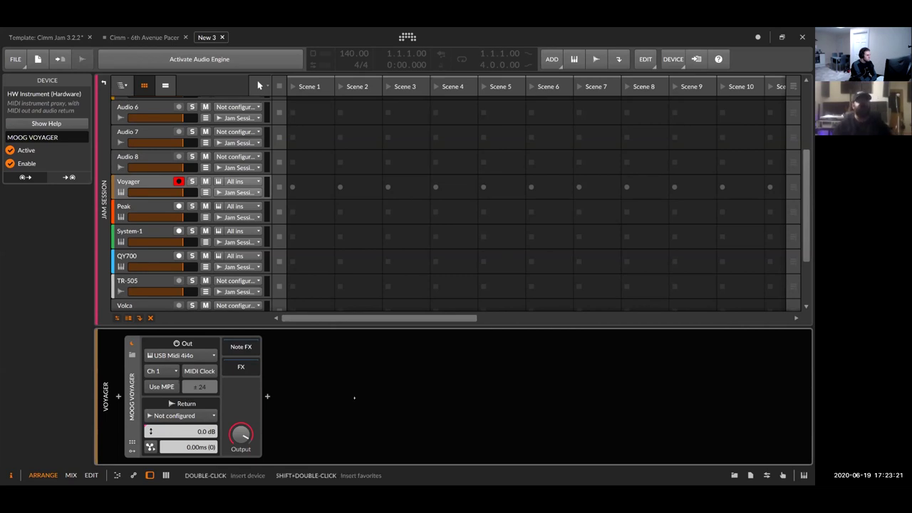
Check the Novation Peak hardware instrument and its return input choices on the Peak track
{"action": "left_click", "coordinate": [136, 206]}
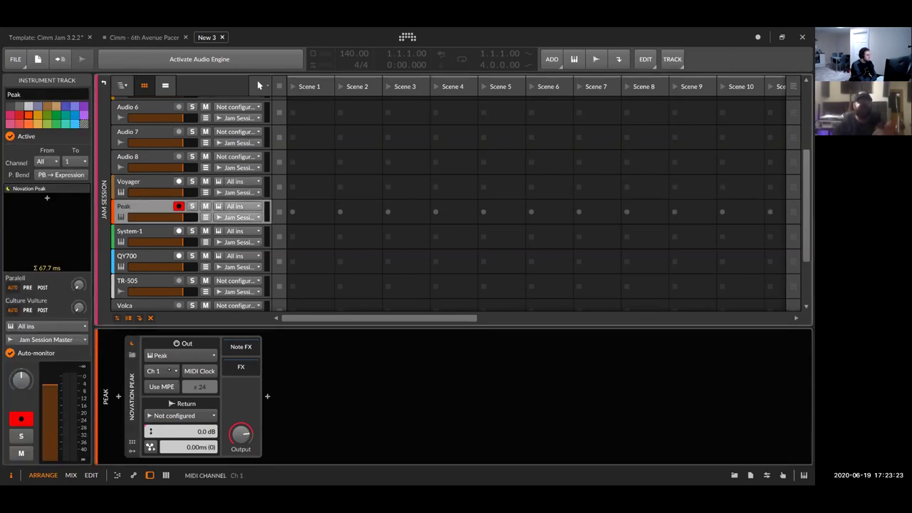
{"action": "left_click", "coordinate": [179, 416]}
{"action": "left_click", "coordinate": [178, 416]}
Review the QY700, TR-505, Volca and S1000 tracks one after another
{"action": "scroll", "coordinate": [143, 199], "scroll_direction": "down", "scroll_amount": 3}
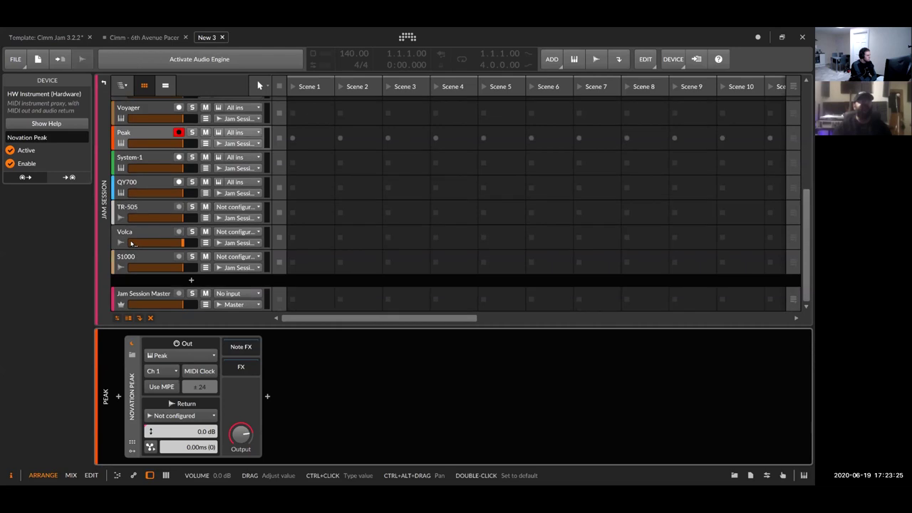
{"action": "left_click", "coordinate": [142, 184]}
{"action": "left_click", "coordinate": [140, 208]}
{"action": "left_click", "coordinate": [144, 235]}
{"action": "left_click", "coordinate": [144, 258]}
{"action": "scroll", "coordinate": [168, 254], "scroll_direction": "up", "scroll_amount": 5}
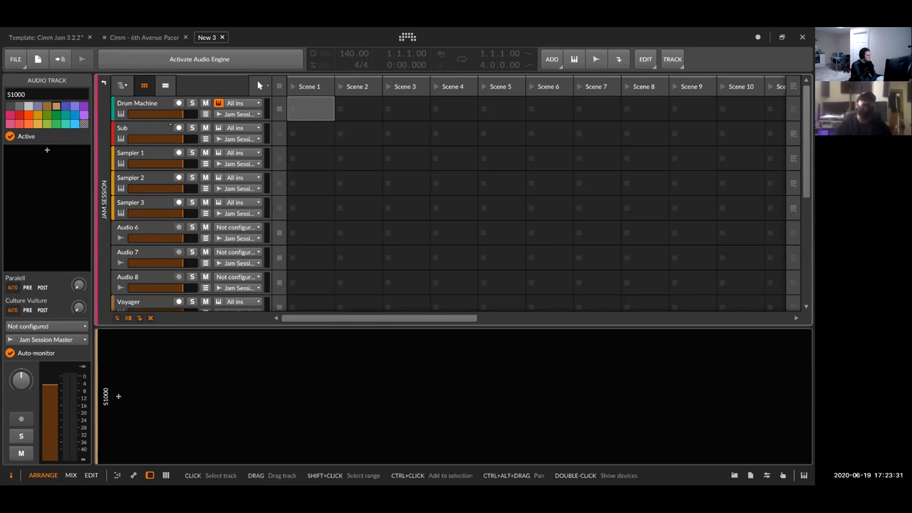
Select the Sub track, and show the sample browser at a narrower width with the _____CIMM 2020 folder collapsed
{"action": "left_click", "coordinate": [160, 134]}
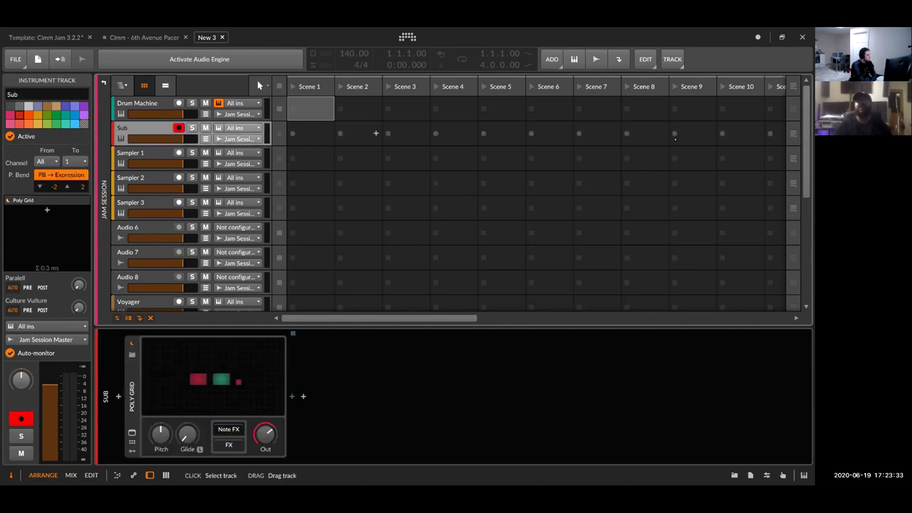
{"action": "key", "text": "b"}
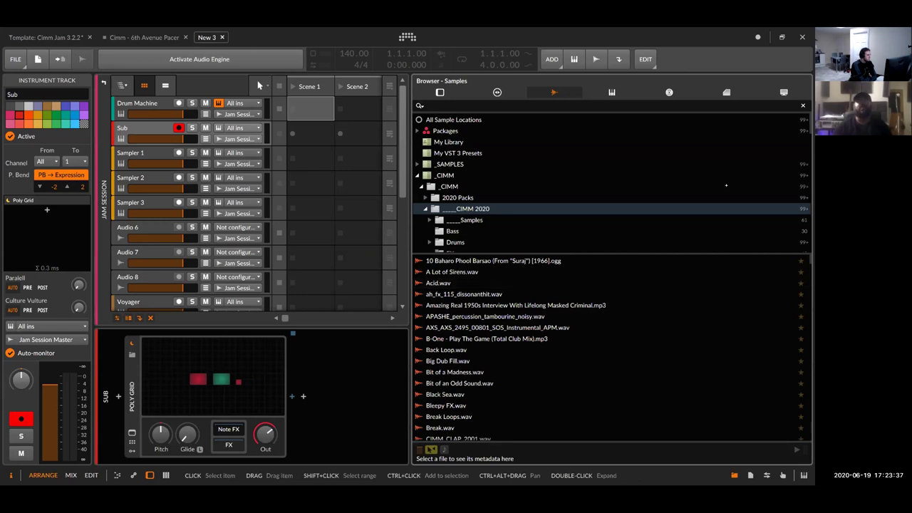
{"action": "left_click_drag", "start_coordinate": [579, 253], "coordinate": [596, 253]}
{"action": "double_click", "coordinate": [656, 208]}
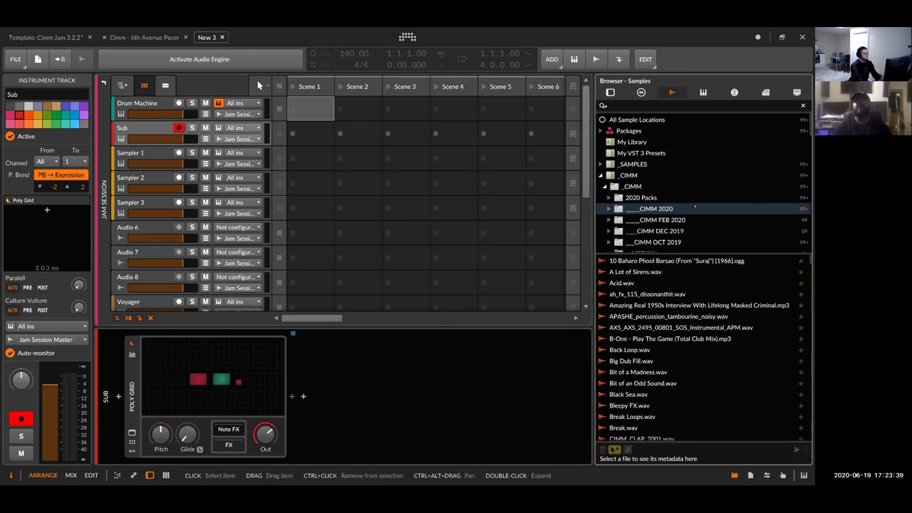
Browse the FX and Kicks samples inside the ___CIMM OCT 2019 folder, and collapse that folder
{"action": "scroll", "coordinate": [640, 176], "scroll_direction": "down", "scroll_amount": 2}
{"action": "key", "text": "Down"}
{"action": "key", "text": "Down"}
{"action": "key", "text": "Down"}
{"action": "key", "text": "Right"}
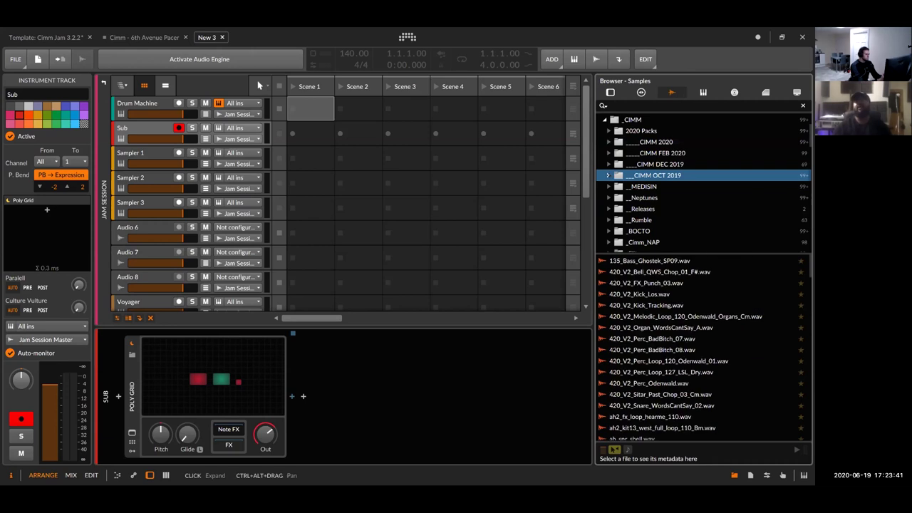
{"action": "key", "text": "Down"}
{"action": "key", "text": "Down"}
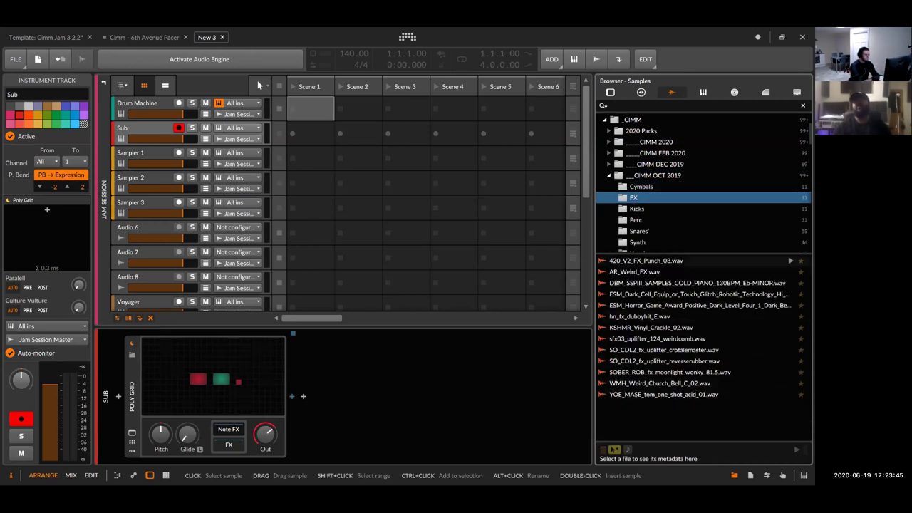
{"action": "left_click", "coordinate": [639, 209]}
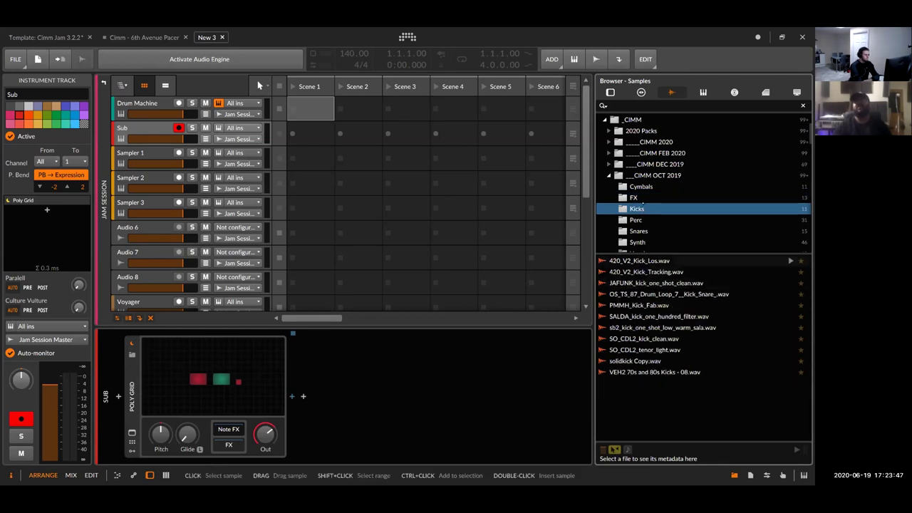
{"action": "left_click", "coordinate": [609, 176]}
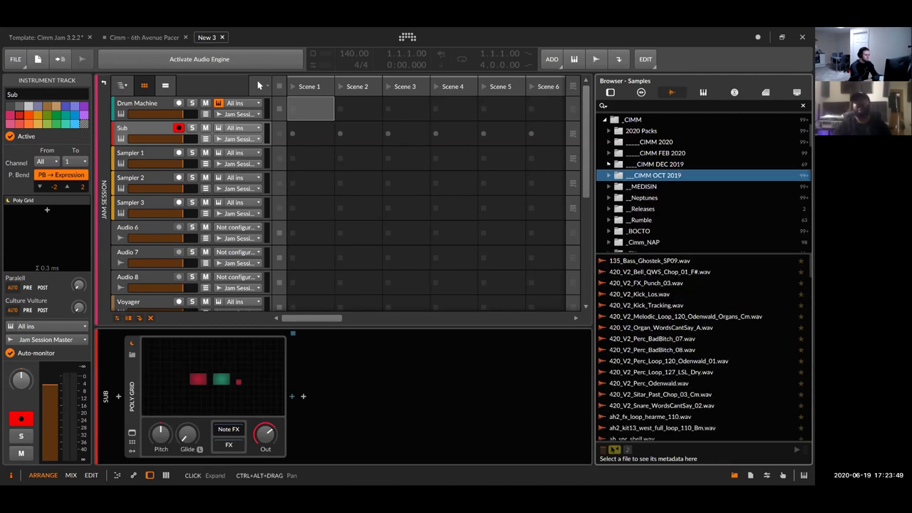
Browse the SYNTHS samples inside the ____CIMM DEC 2019 folder, and collapse that folder
{"action": "left_click", "coordinate": [609, 164]}
{"action": "scroll", "coordinate": [627, 186], "scroll_direction": "down", "scroll_amount": 2}
{"action": "left_click", "coordinate": [641, 186]}
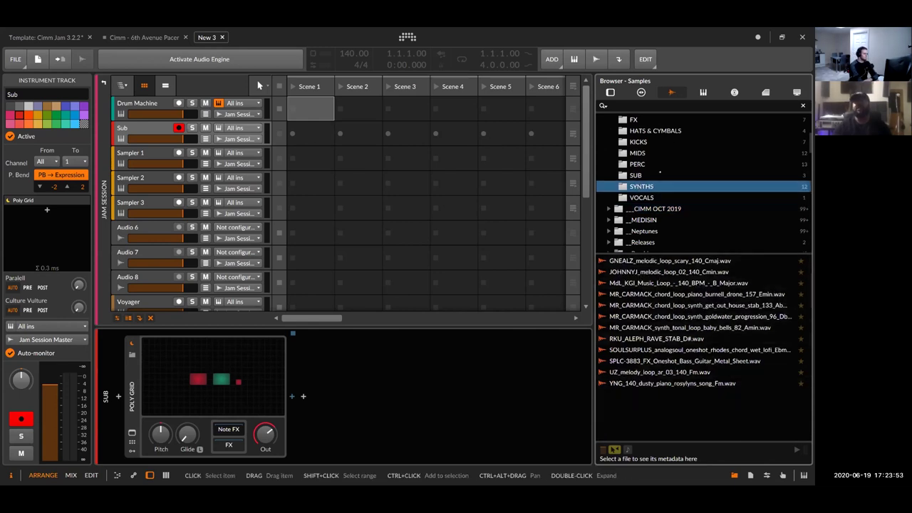
{"action": "scroll", "coordinate": [660, 172], "scroll_direction": "up", "scroll_amount": 2}
{"action": "left_click", "coordinate": [609, 164]}
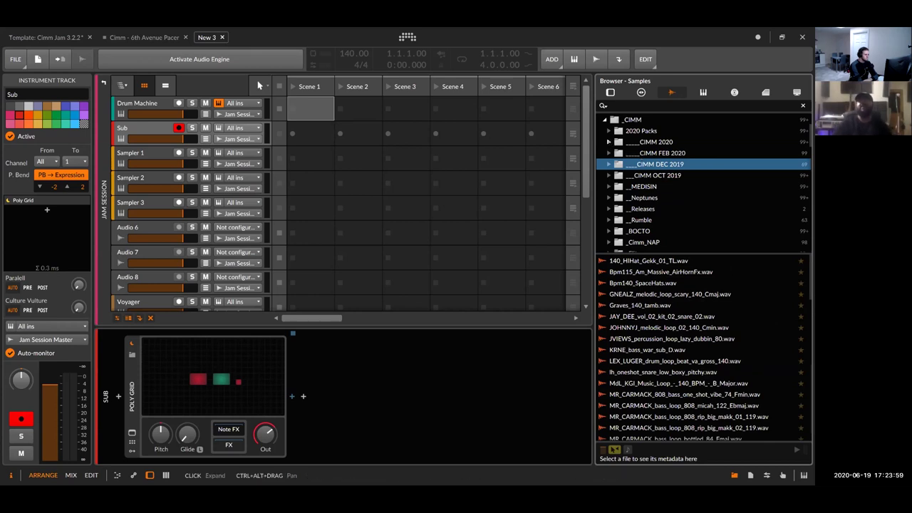
Expand the _____CIMM 2020 folder and show the contents of ___TODO within its _____Samples subfolder
{"action": "left_click", "coordinate": [608, 141]}
{"action": "left_click", "coordinate": [623, 154]}
{"action": "left_click", "coordinate": [613, 153]}
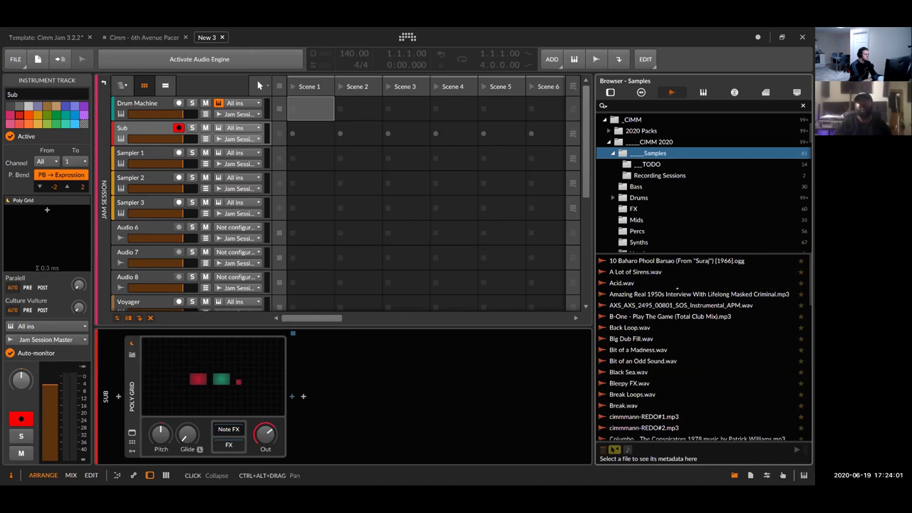
{"action": "key", "text": "Down"}
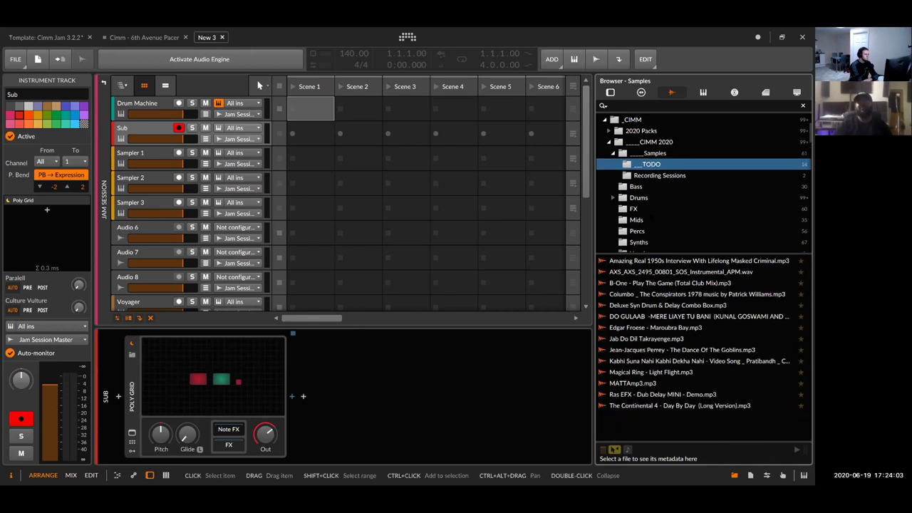
Audition the 1950s interview, Columbo and Jab Do Dil Takrayenge files in the ___TODO folder
{"action": "left_click", "coordinate": [611, 261]}
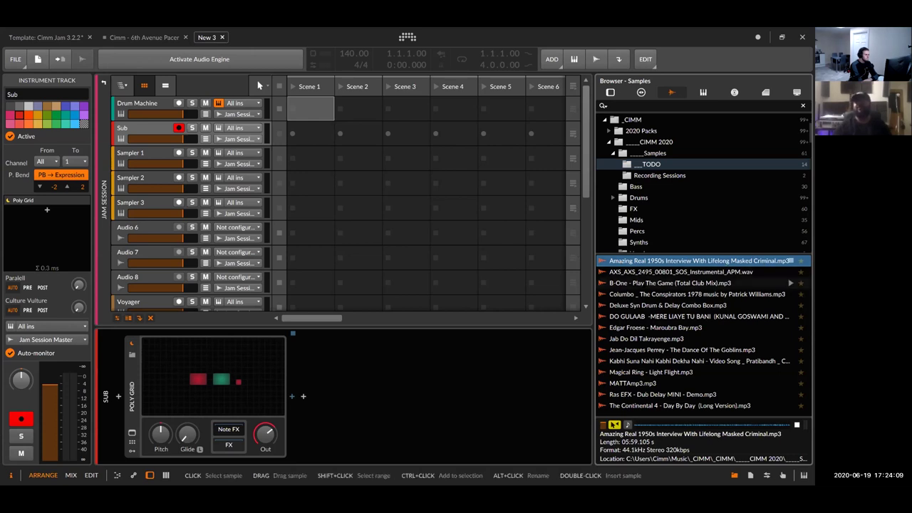
{"action": "left_click", "coordinate": [622, 294]}
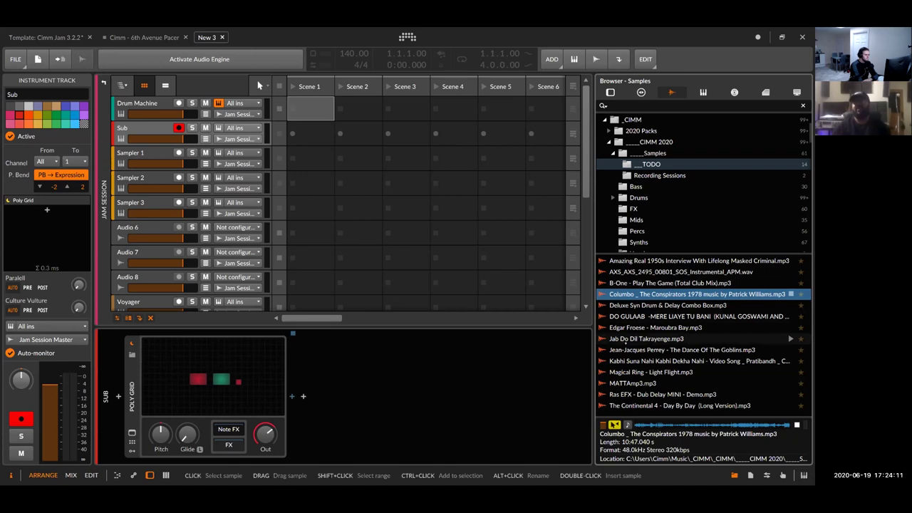
{"action": "left_click", "coordinate": [625, 339]}
{"action": "scroll", "coordinate": [657, 375], "scroll_direction": "down", "scroll_amount": 1}
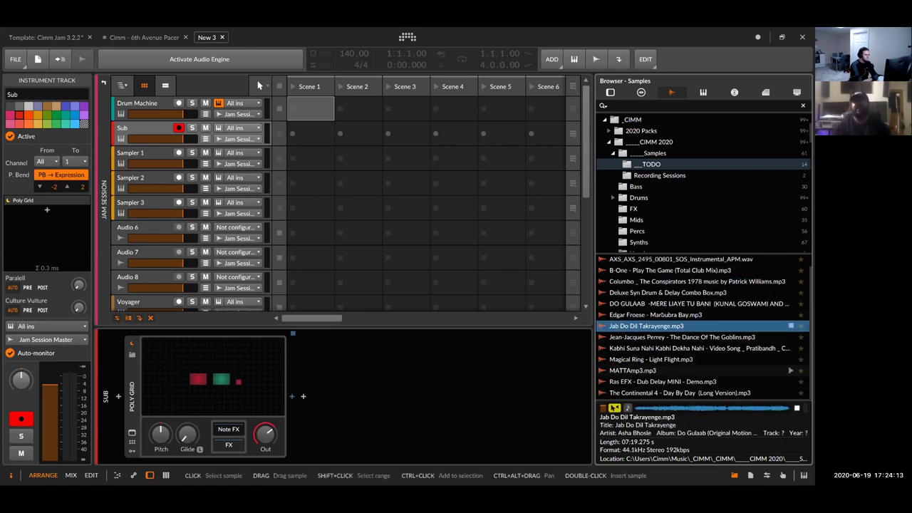
Place Devils Night.wav from the _____Samples folder into the Sampler 1 track's Scene 1 slot
{"action": "left_click", "coordinate": [659, 175]}
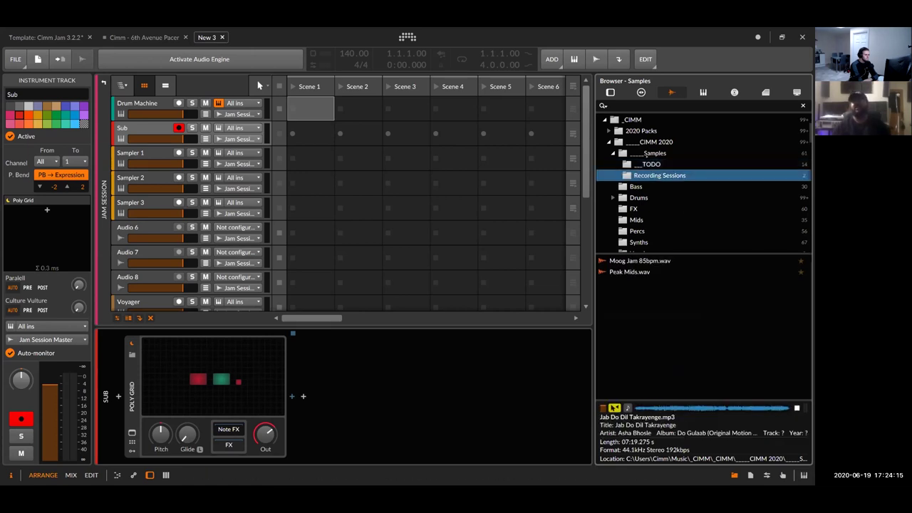
{"action": "left_click", "coordinate": [654, 153]}
{"action": "scroll", "coordinate": [712, 320], "scroll_direction": "up", "scroll_amount": 2}
{"action": "scroll", "coordinate": [713, 321], "scroll_direction": "down", "scroll_amount": 4}
{"action": "scroll", "coordinate": [643, 328], "scroll_direction": "down", "scroll_amount": 2}
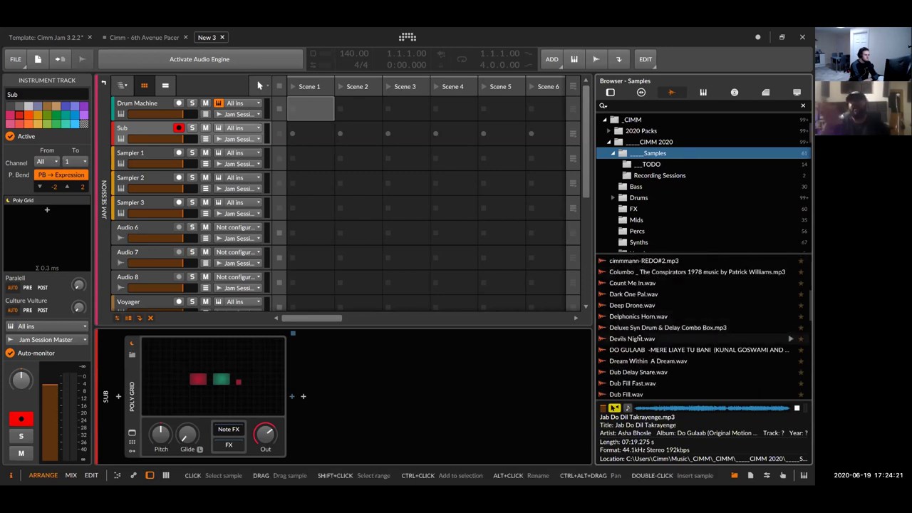
{"action": "left_click_drag", "start_coordinate": [645, 340], "coordinate": [311, 152]}
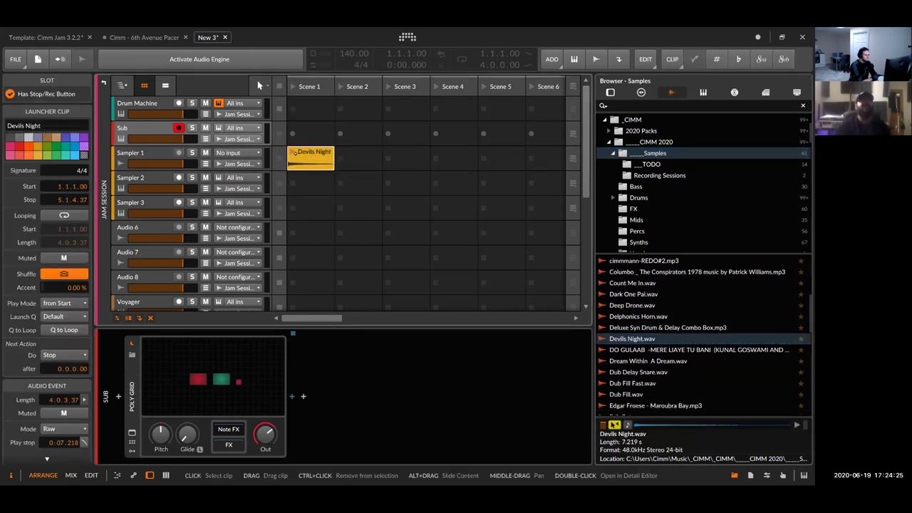
Activate the new project's audio engine and select the Drum Machine track's Scene 1 slot
{"action": "left_click", "coordinate": [284, 59]}
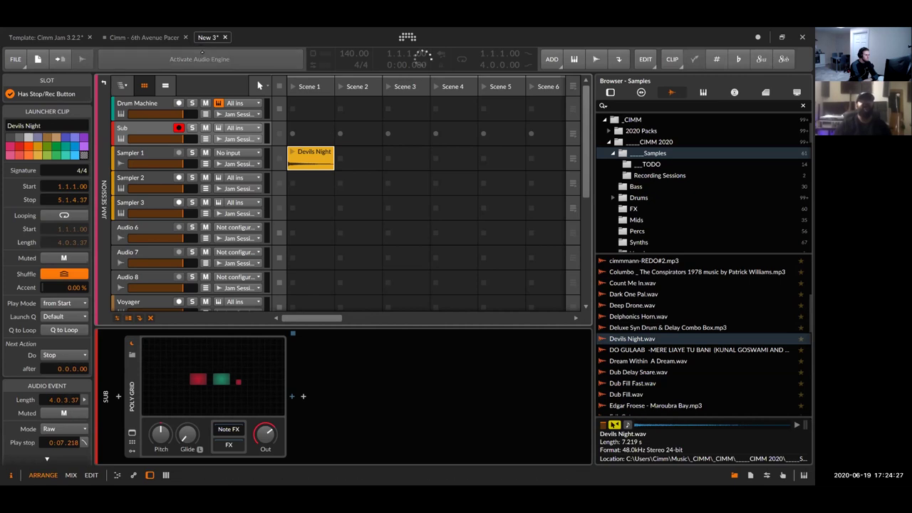
{"action": "left_click", "coordinate": [310, 107]}
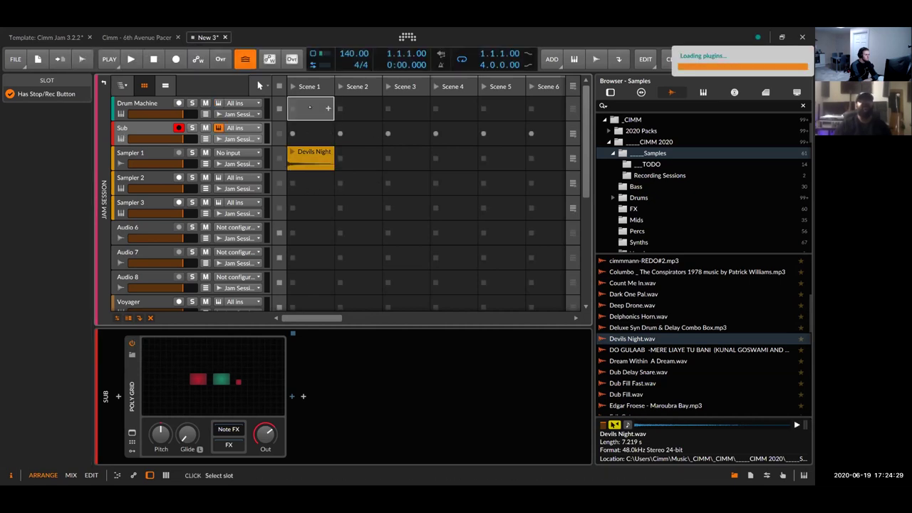
Create empty clips in the Scene 1 slots of the Drum Machine, Sub, Sampler 3, Audio 7 and Audio 8 tracks
{"action": "double_click", "coordinate": [309, 107]}
{"action": "double_click", "coordinate": [309, 133]}
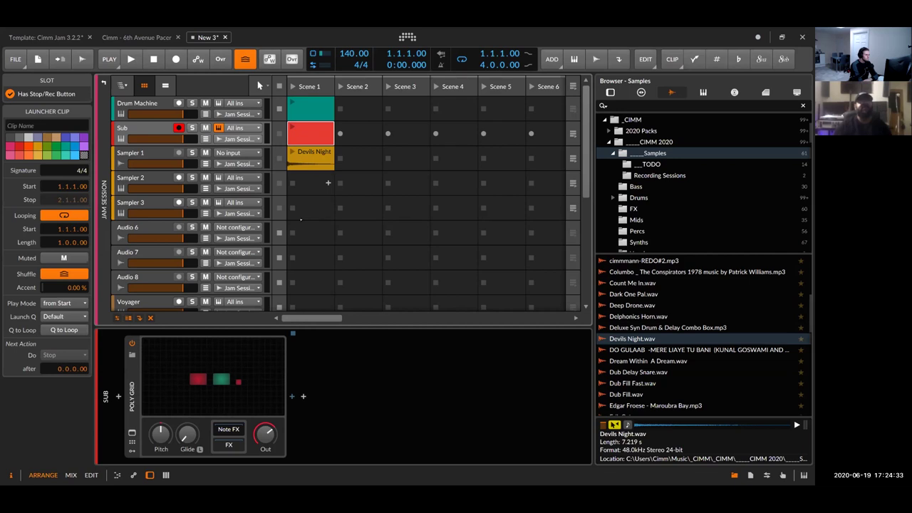
{"action": "double_click", "coordinate": [308, 211]}
{"action": "double_click", "coordinate": [311, 258]}
{"action": "double_click", "coordinate": [311, 281]}
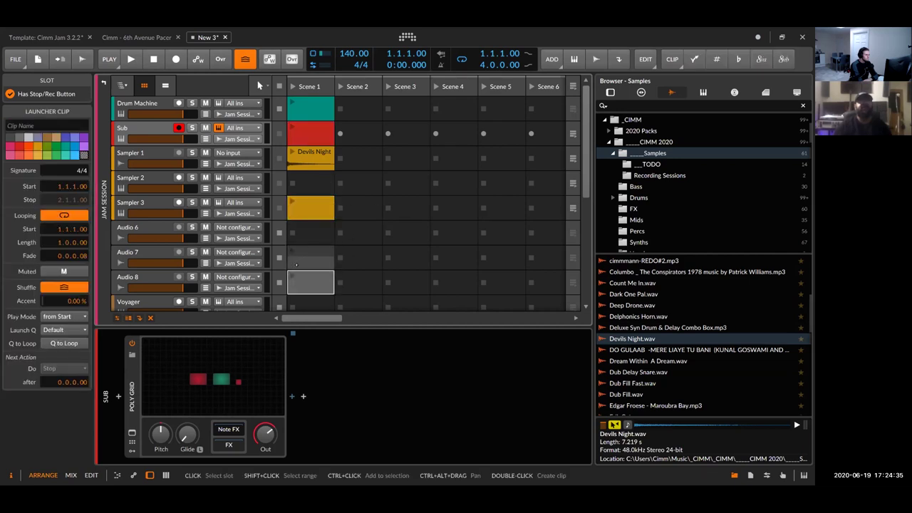
{"action": "double_click", "coordinate": [313, 258]}
Copy Sampler 3's Scene 1 clip and paste it into the Scene 1 slots of the Audio 7 and Audio 8 tracks
{"action": "left_click", "coordinate": [312, 212]}
{"action": "key", "text": "ctrl+c"}
{"action": "left_click", "coordinate": [312, 258]}
{"action": "key", "text": "ctrl+v"}
{"action": "left_click", "coordinate": [313, 281]}
{"action": "key", "text": "ctrl+v"}
Create empty clips in the Scene 2 slots of the Sampler 2 and Sampler 1 tracks
{"action": "double_click", "coordinate": [357, 184]}
{"action": "double_click", "coordinate": [361, 160]}
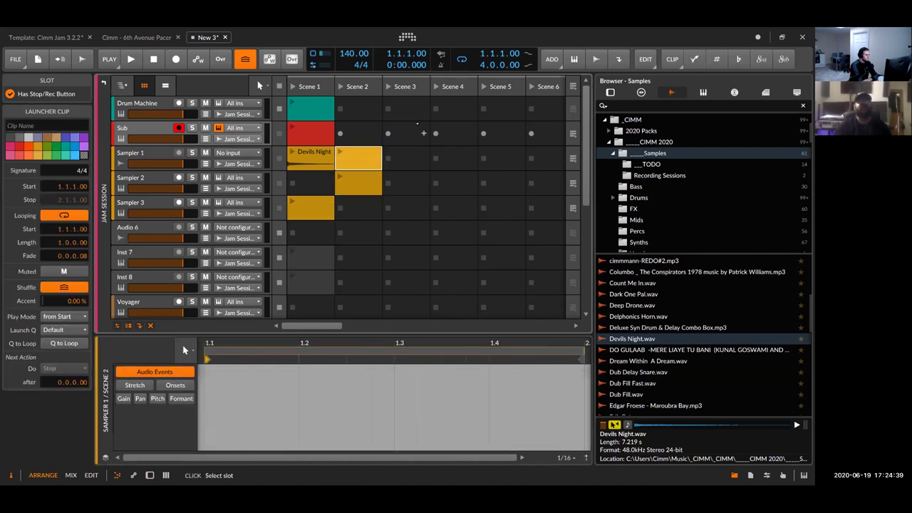
{"action": "left_click", "coordinate": [423, 133]}
{"action": "left_click", "coordinate": [695, 438]}
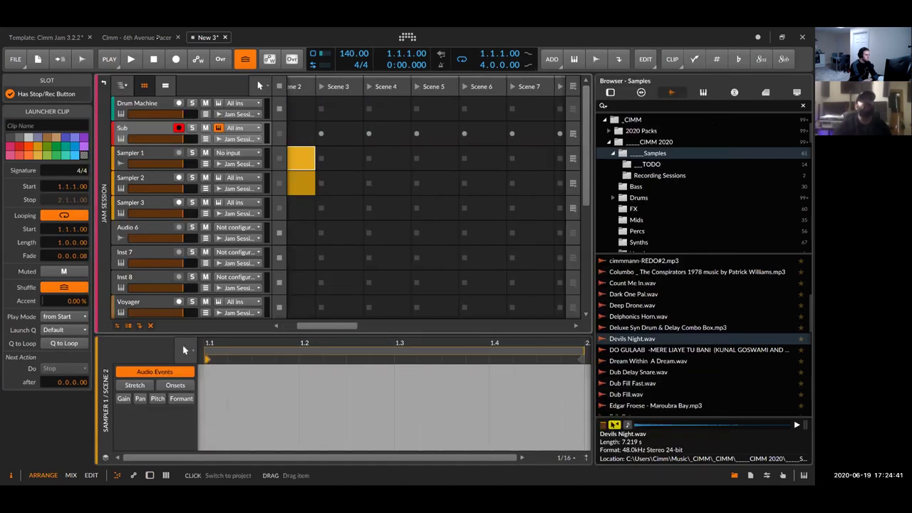
Switch to the Cimm - 6th Avenue Pacer project and examine the Drum Machine Scene 1 notes and the Scene 2 clips on Audio 2 and Audio 3
{"action": "left_click", "coordinate": [136, 37]}
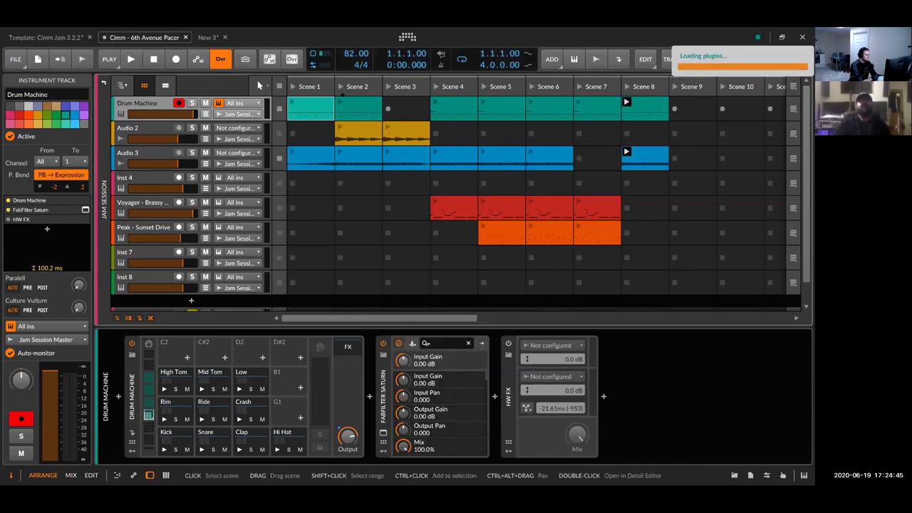
{"action": "double_click", "coordinate": [319, 105]}
{"action": "left_click_drag", "start_coordinate": [454, 334], "coordinate": [458, 211]}
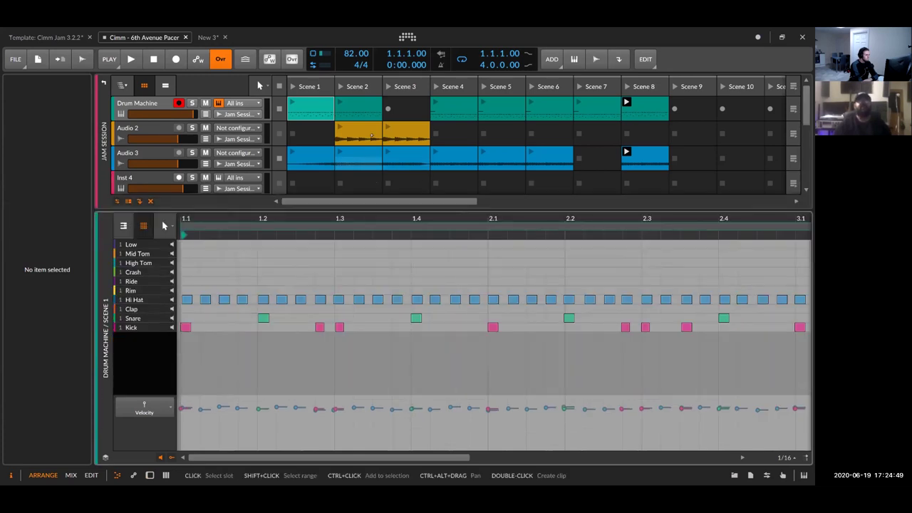
{"action": "left_click", "coordinate": [343, 132]}
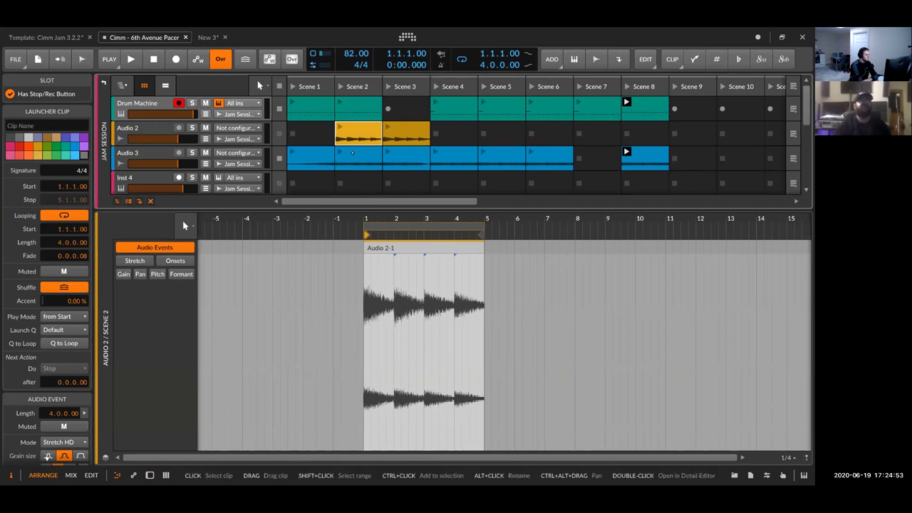
{"action": "left_click", "coordinate": [354, 155]}
{"action": "scroll", "coordinate": [421, 178], "scroll_direction": "down", "scroll_amount": 3}
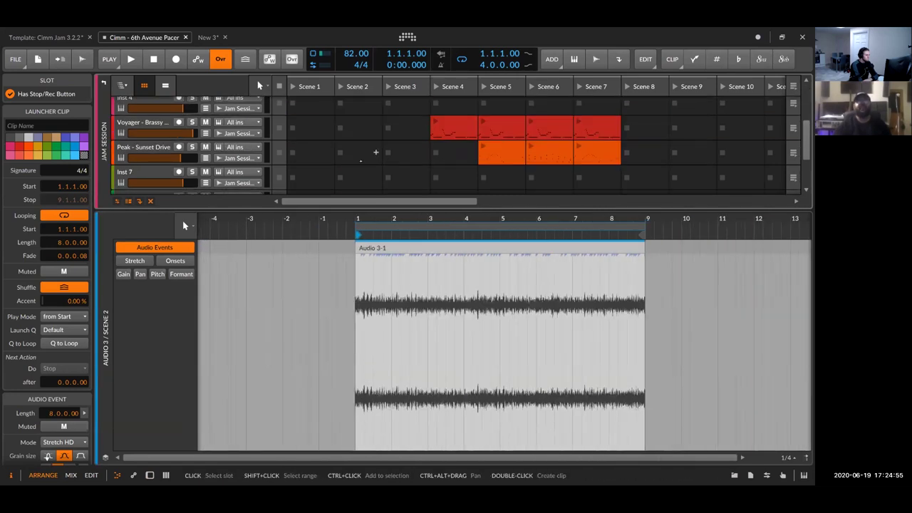
{"action": "left_click_drag", "start_coordinate": [439, 211], "coordinate": [428, 365]}
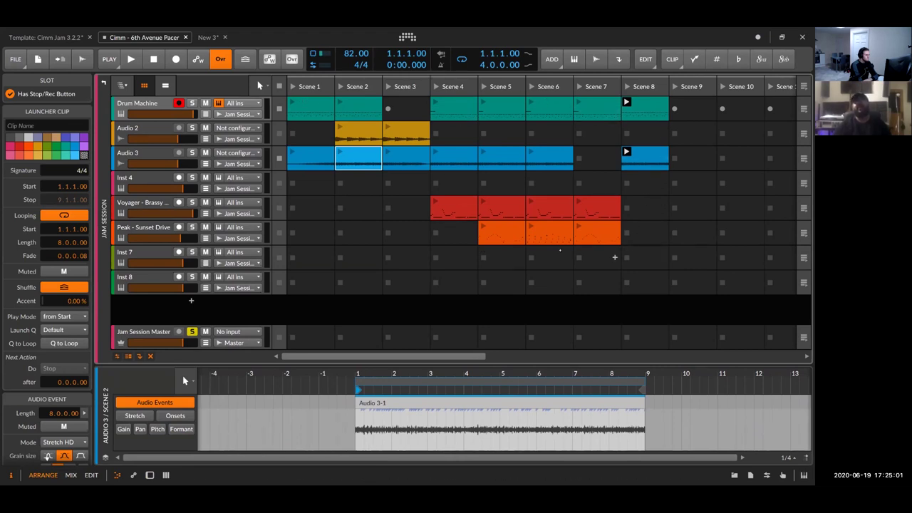
Show the arranger timeline beside the clip launcher and delete its existing Drum Machine and Audio 3 clips
{"action": "left_click", "coordinate": [166, 85]}
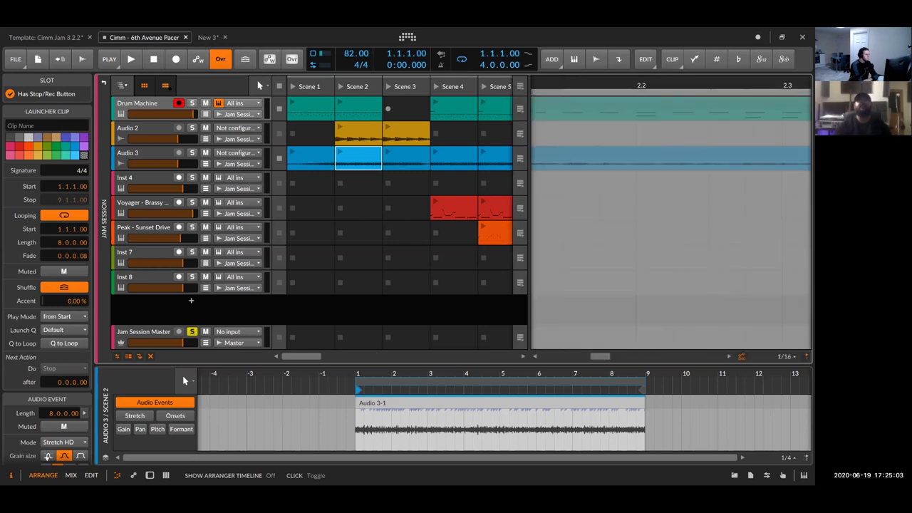
{"action": "scroll", "coordinate": [671, 214], "scroll_direction": "down", "scroll_amount": 10}
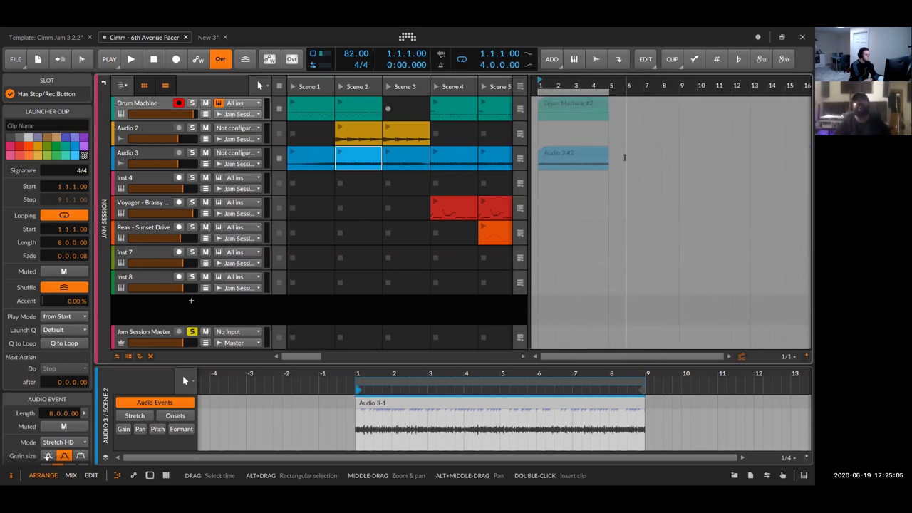
{"action": "left_click_drag", "start_coordinate": [624, 158], "coordinate": [533, 97]}
{"action": "key", "text": "Delete"}
Move the Audio 2 clip from Scene 2, the Voyager clip from Scene 4 and the Peak clip from Scene 5 into Scene 1
{"action": "left_click", "coordinate": [311, 114]}
{"action": "left_click", "coordinate": [310, 161], "text": "shift"}
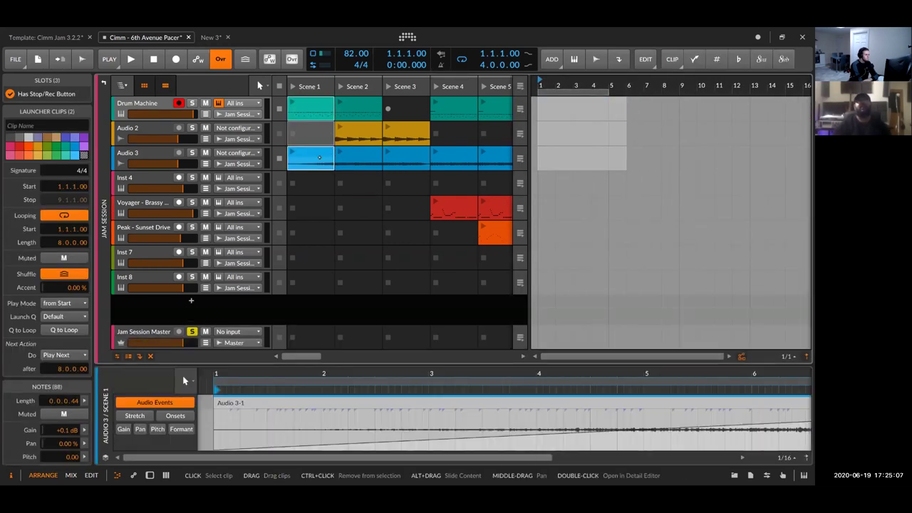
{"action": "left_click_drag", "start_coordinate": [357, 133], "coordinate": [311, 134]}
{"action": "left_click_drag", "start_coordinate": [454, 207], "coordinate": [311, 208]}
{"action": "left_click_drag", "start_coordinate": [495, 232], "coordinate": [311, 233]}
Copy all Scene 1 clips from the Drum Machine track through the Peak track into the arranger at bar 1
{"action": "left_click", "coordinate": [310, 110]}
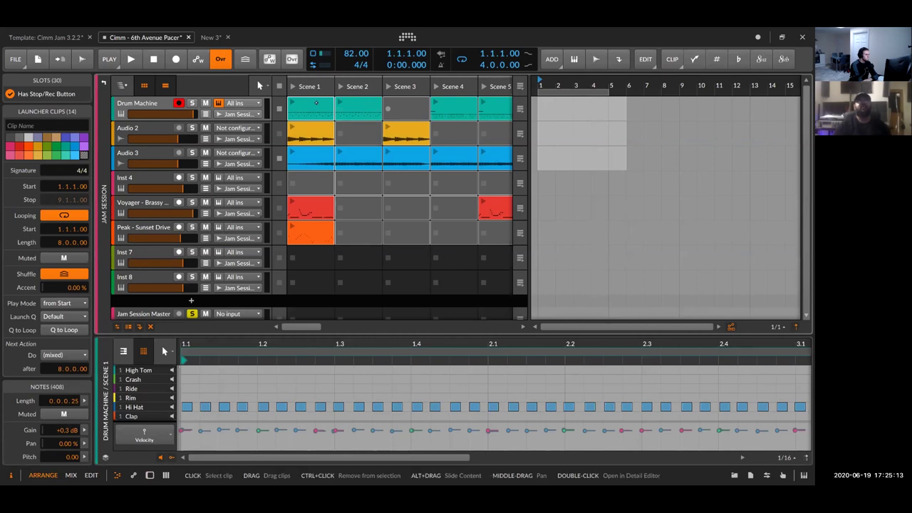
{"action": "left_click", "coordinate": [317, 232], "text": "shift"}
{"action": "left_click", "coordinate": [543, 113]}
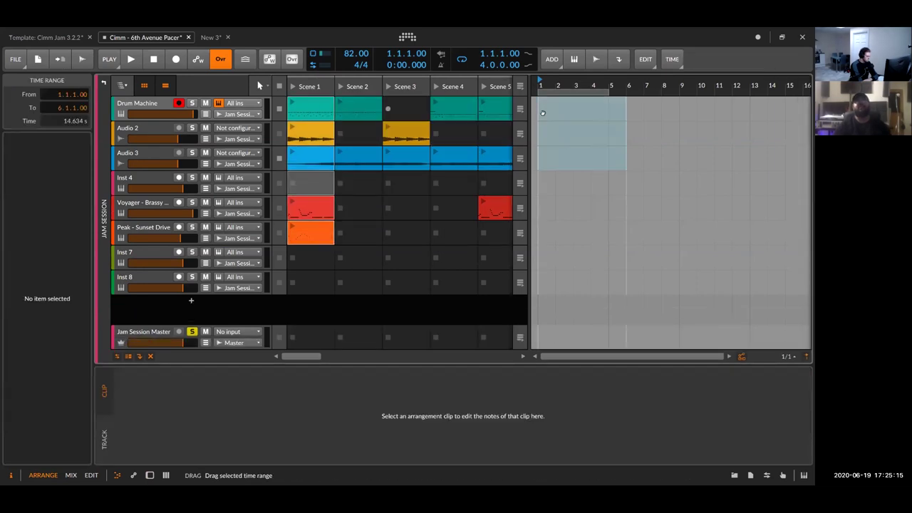
{"action": "key", "text": "ctrl+v"}
Duplicate the eight-bar block of arranger clips repeatedly until the arrangement extends to bar 113
{"action": "scroll", "coordinate": [597, 137], "scroll_direction": "down", "scroll_amount": 3}
{"action": "key", "text": "ctrl+d"}
{"action": "key", "text": "ctrl+d"}
{"action": "key", "text": "ctrl+d"}
{"action": "scroll", "coordinate": [641, 145], "scroll_direction": "down", "scroll_amount": 4}
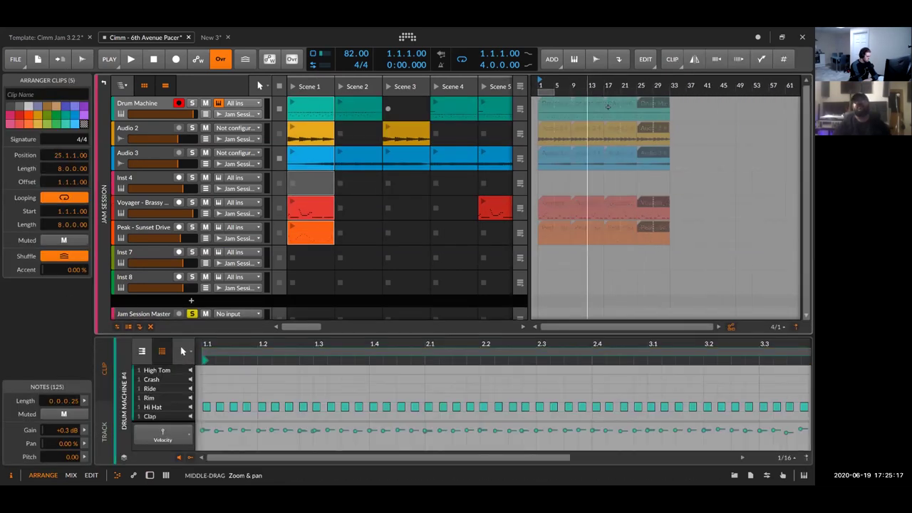
{"action": "key", "text": "ctrl+d"}
{"action": "key", "text": "ctrl+d"}
{"action": "key", "text": "ctrl+d"}
{"action": "key", "text": "ctrl+d"}
{"action": "key", "text": "ctrl+d"}
{"action": "key", "text": "ctrl+d"}
{"action": "key", "text": "ctrl+d"}
{"action": "key", "text": "ctrl+d"}
{"action": "key", "text": "ctrl+d"}
{"action": "key", "text": "ctrl+d"}
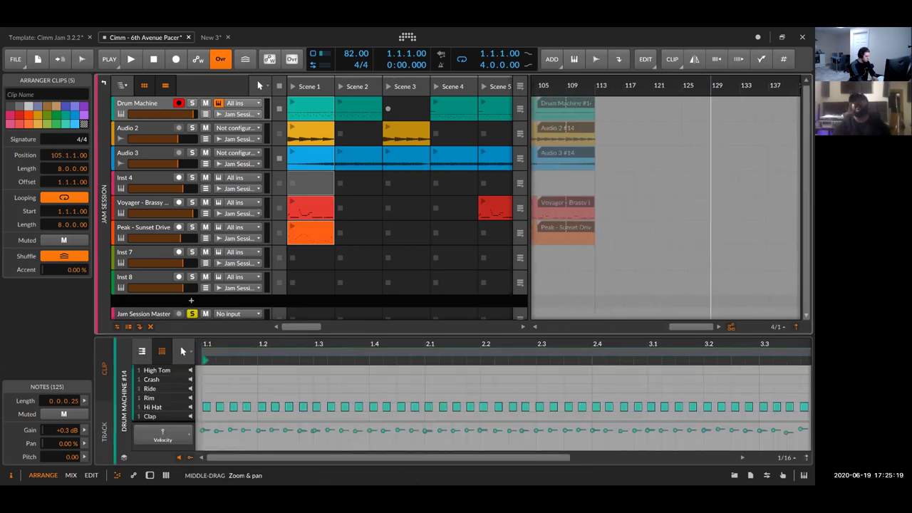
Display the realtime ruler above the arranger timeline and look along the duplicated clips
{"action": "scroll", "coordinate": [612, 178], "scroll_direction": "left", "scroll_amount": 2}
{"action": "right_click", "coordinate": [615, 84]}
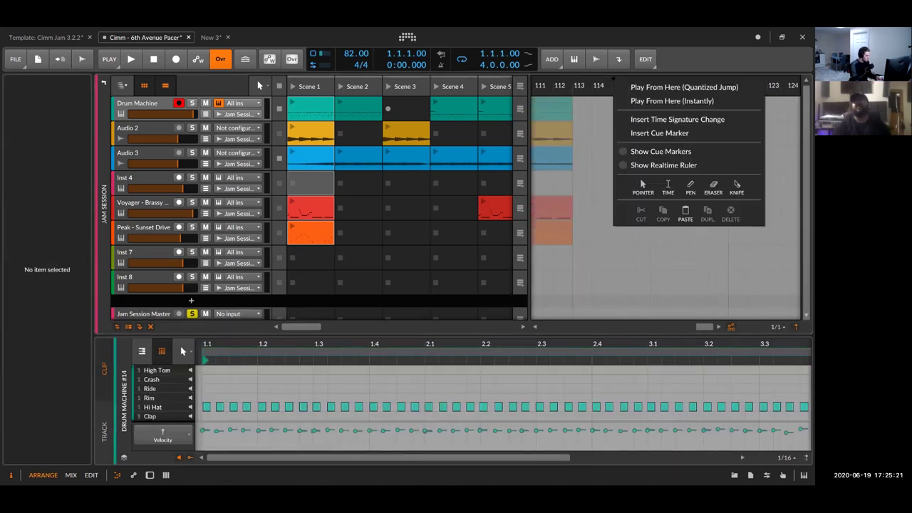
{"action": "left_click", "coordinate": [663, 165]}
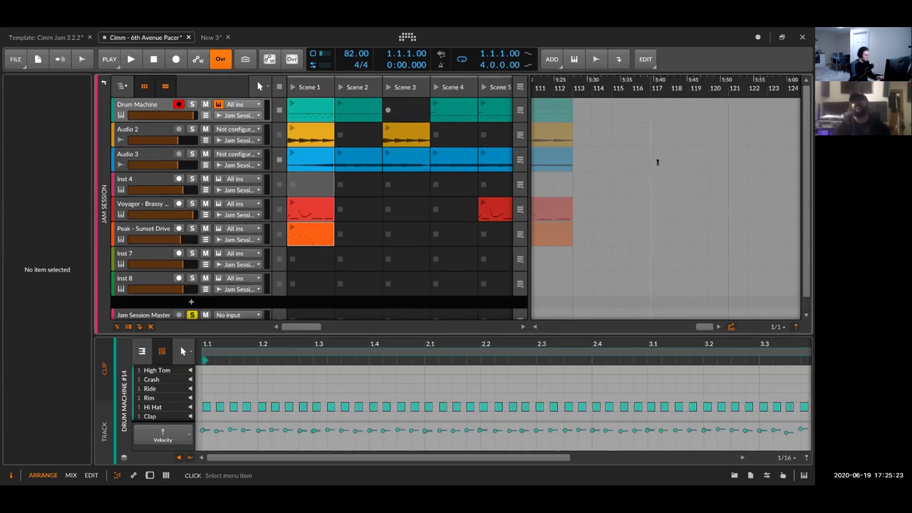
{"action": "scroll", "coordinate": [616, 82], "scroll_direction": "left", "scroll_amount": 1}
{"action": "scroll", "coordinate": [616, 82], "scroll_direction": "down", "scroll_amount": 5}
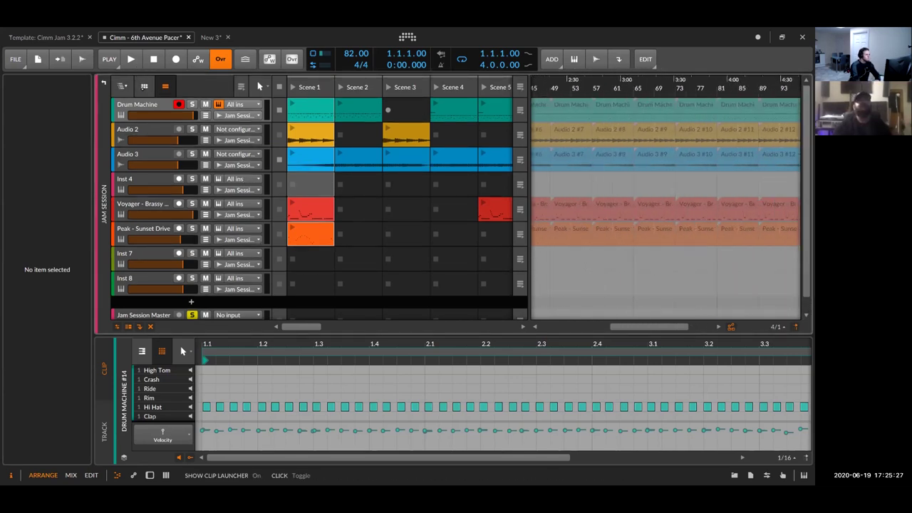
Hide the clip launcher and set the arranger loop region to start at 1.1.1.00 with a length of 112 bars
{"action": "left_click", "coordinate": [259, 86]}
{"action": "scroll", "coordinate": [576, 176], "scroll_direction": "down", "scroll_amount": 1}
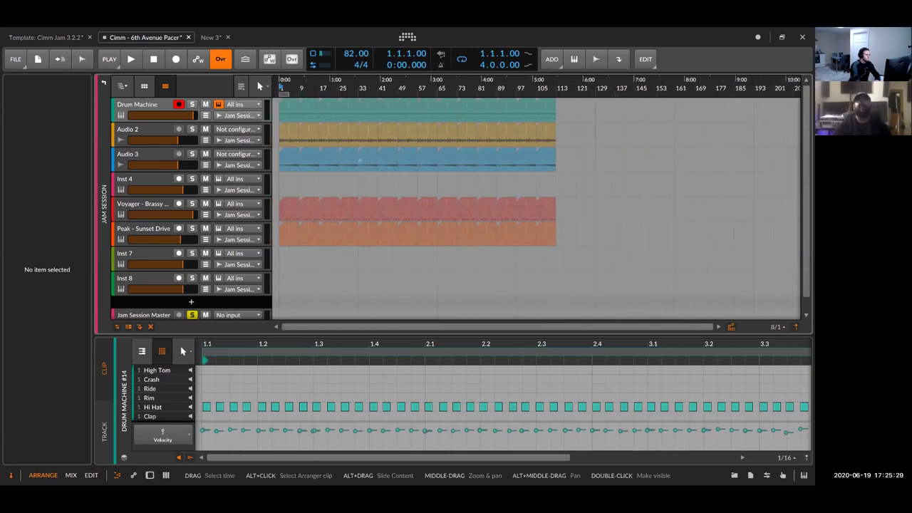
{"action": "scroll", "coordinate": [360, 162], "scroll_direction": "up", "scroll_amount": 2}
{"action": "left_click_drag", "start_coordinate": [295, 95], "coordinate": [757, 95]}
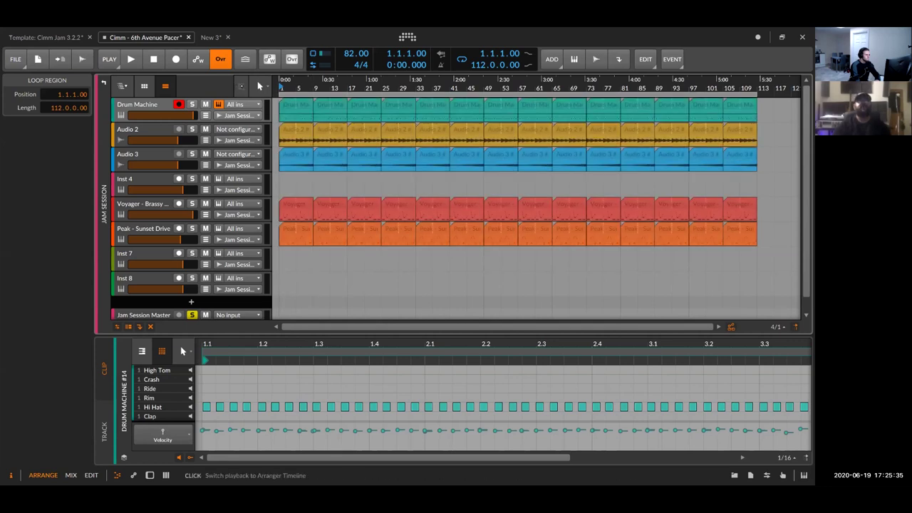
Delete the first two arranger clips on both the Drum Machine and Voyager tracks
{"action": "left_click", "coordinate": [298, 105]}
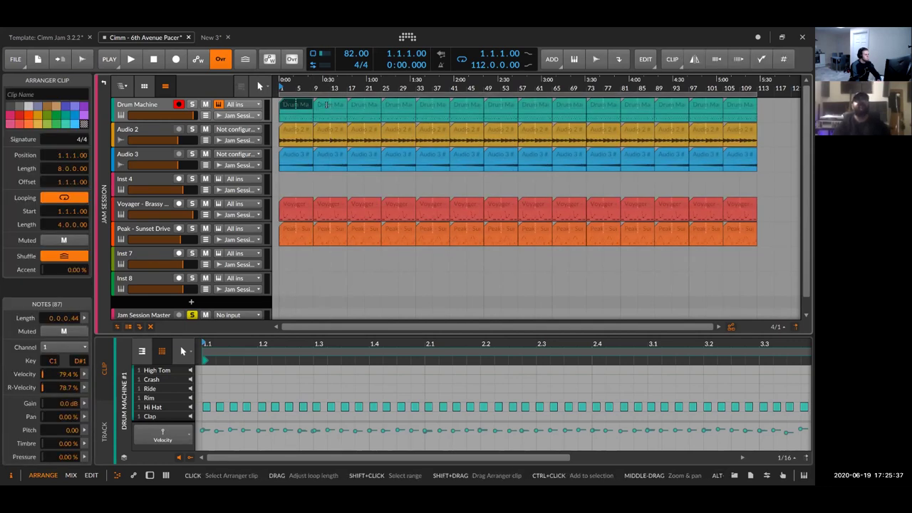
{"action": "key", "text": "Delete"}
{"action": "left_click", "coordinate": [321, 106]}
{"action": "key", "text": "Delete"}
{"action": "left_click", "coordinate": [298, 204]}
{"action": "key", "text": "Delete"}
{"action": "left_click", "coordinate": [332, 205]}
{"action": "key", "text": "Delete"}
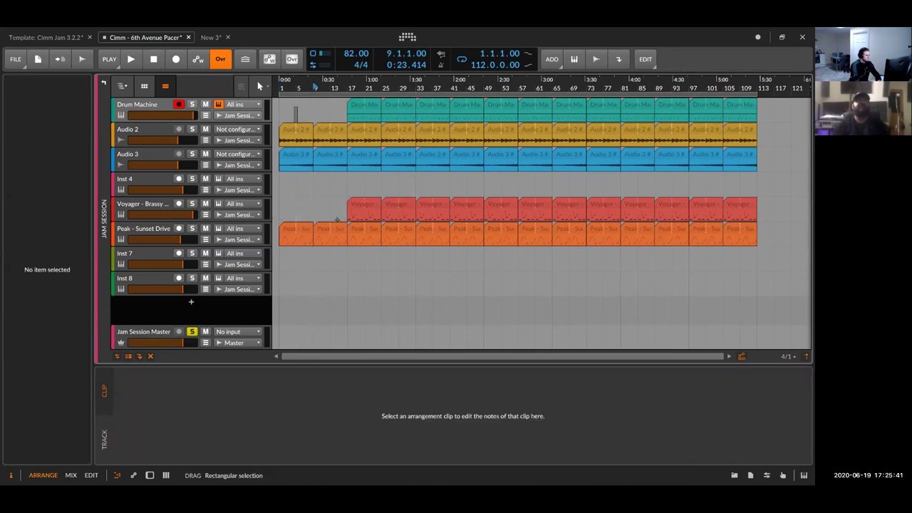
{"action": "left_click_drag", "start_coordinate": [338, 220], "coordinate": [337, 229]}
{"action": "left_click", "coordinate": [363, 279]}
{"action": "left_click", "coordinate": [369, 114]}
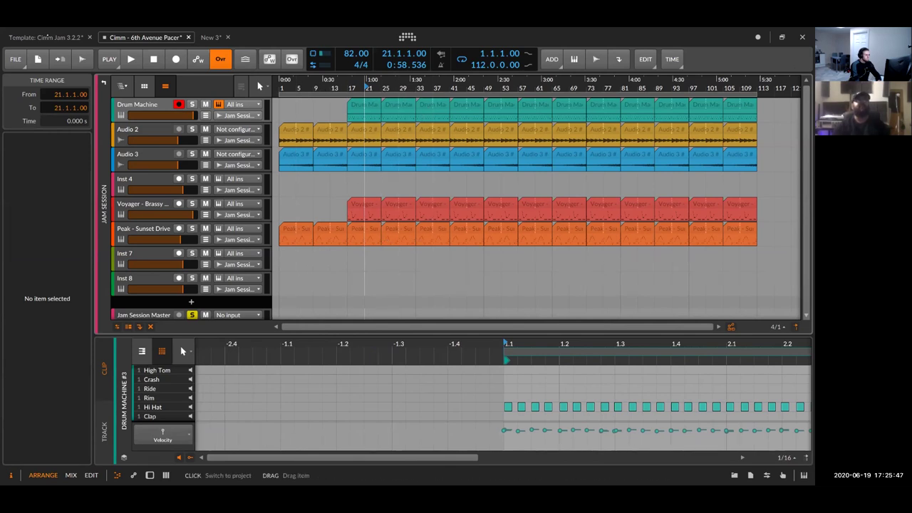
Return to the Cimm Jam template project and create a new project from the jam template
{"action": "left_click", "coordinate": [47, 36]}
{"action": "left_click", "coordinate": [261, 91]}
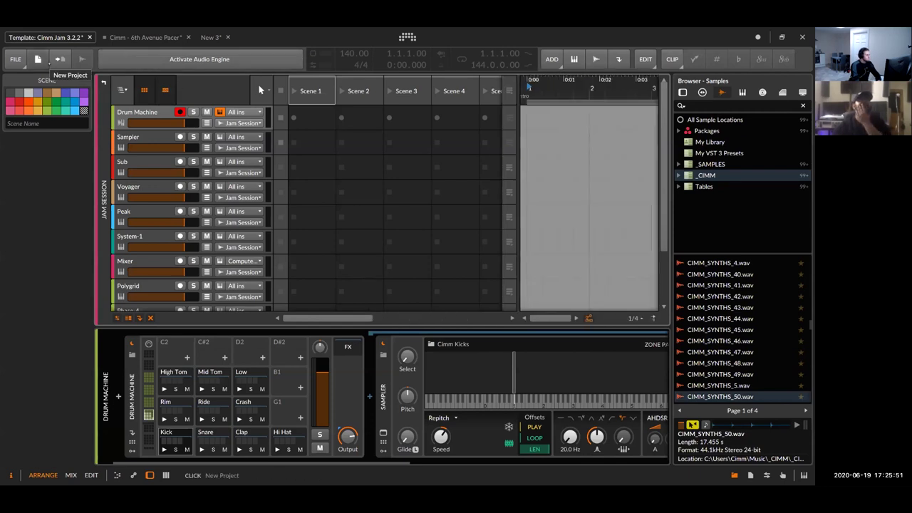
{"action": "left_click", "coordinate": [16, 59]}
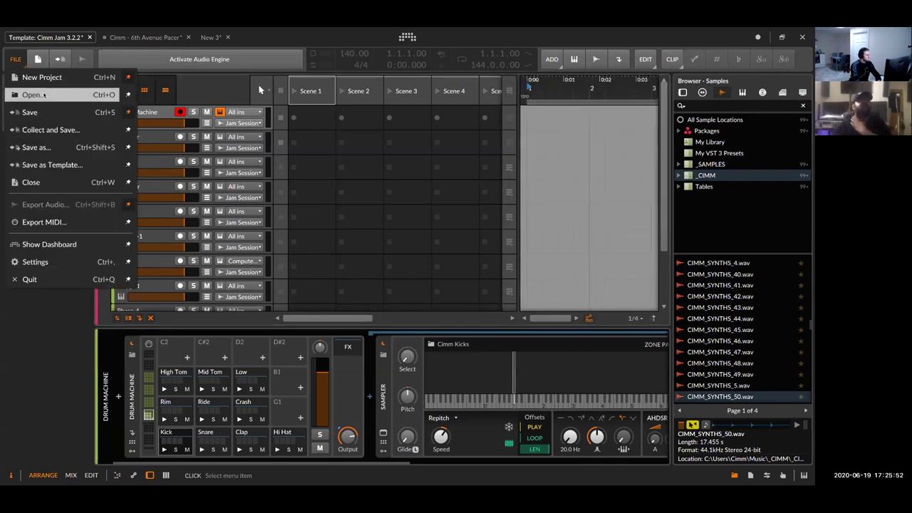
{"action": "left_click", "coordinate": [37, 79]}
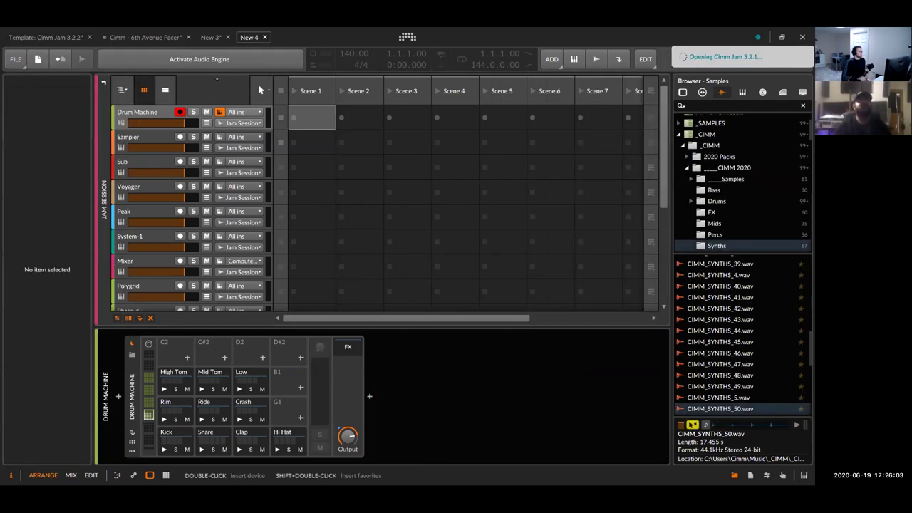
Close the New 3, Cimm - 6th Avenue Pacer and Cimm Jam 3.2.2 template projects without saving their changes
{"action": "left_click", "coordinate": [227, 37]}
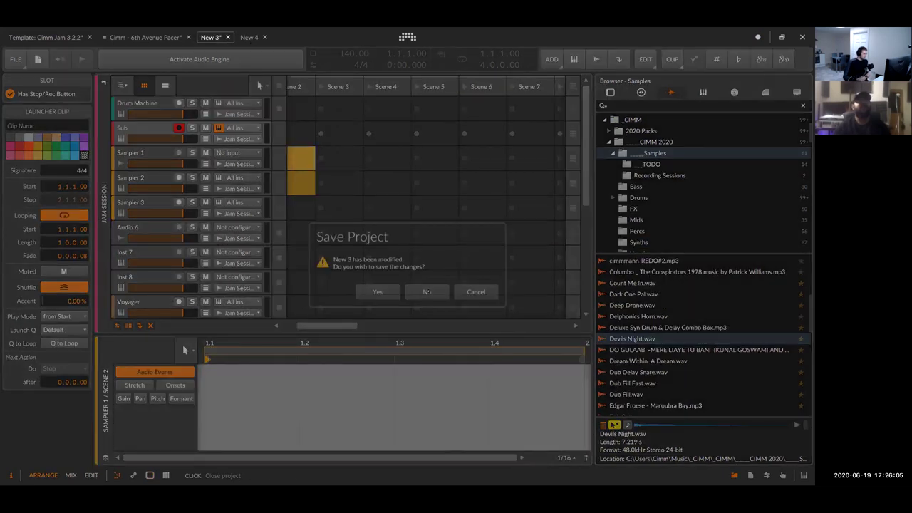
{"action": "key", "text": "n"}
{"action": "left_click", "coordinate": [188, 37]}
{"action": "left_click", "coordinate": [426, 291]}
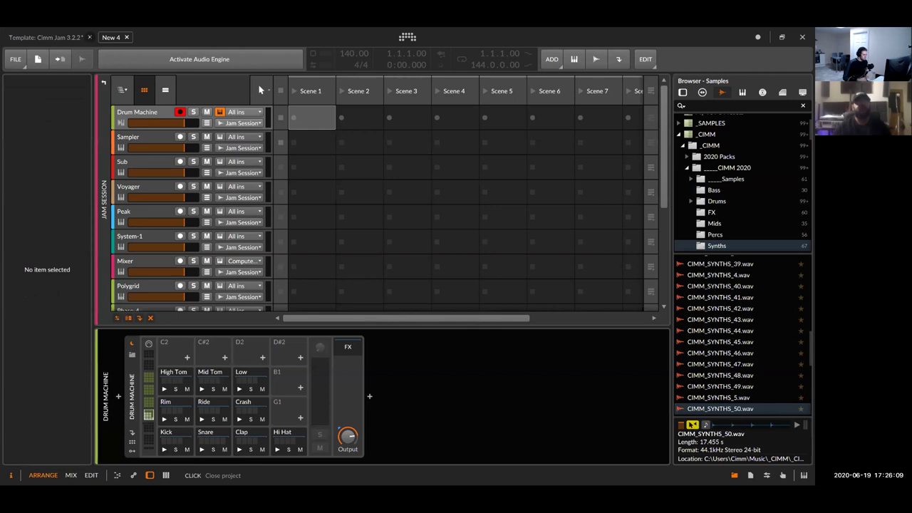
{"action": "left_click", "coordinate": [90, 37]}
{"action": "left_click", "coordinate": [425, 292]}
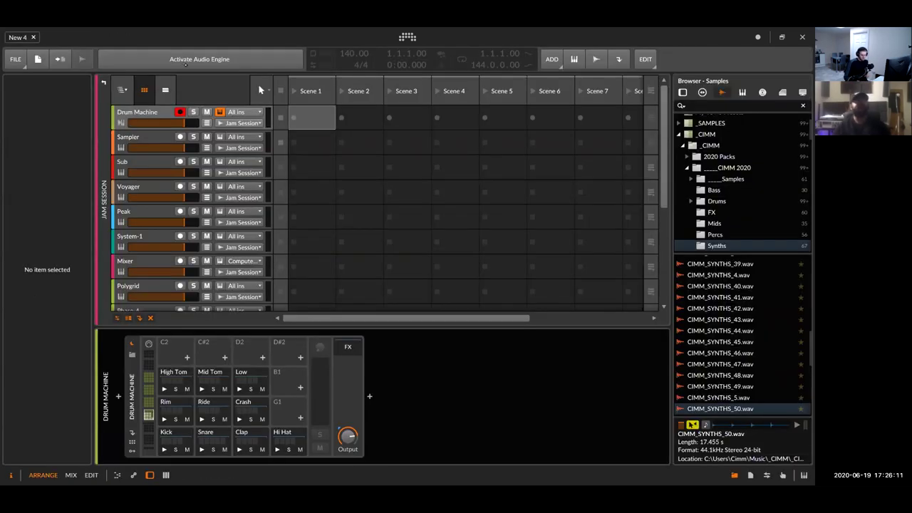
Activate the New 4 project's audio engine and display its arranger timeline with the clip launcher hidden
{"action": "left_click", "coordinate": [186, 62]}
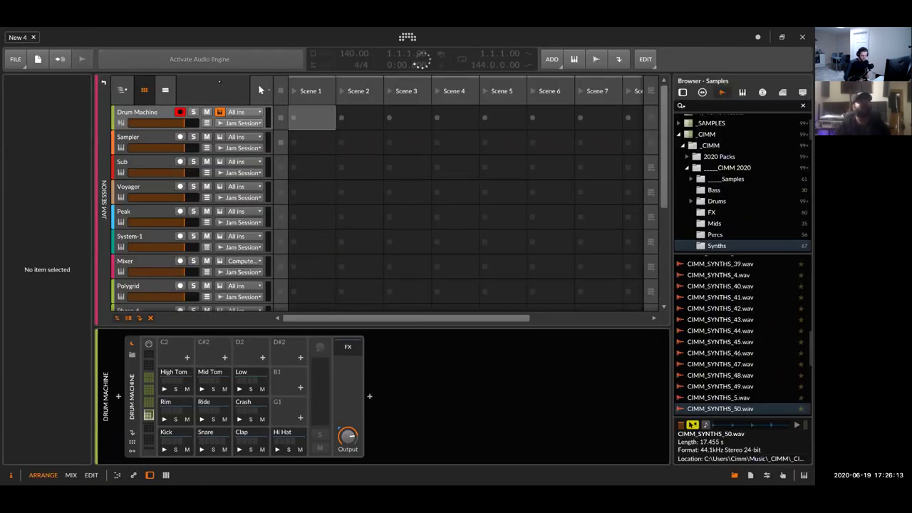
{"action": "left_click", "coordinate": [260, 90]}
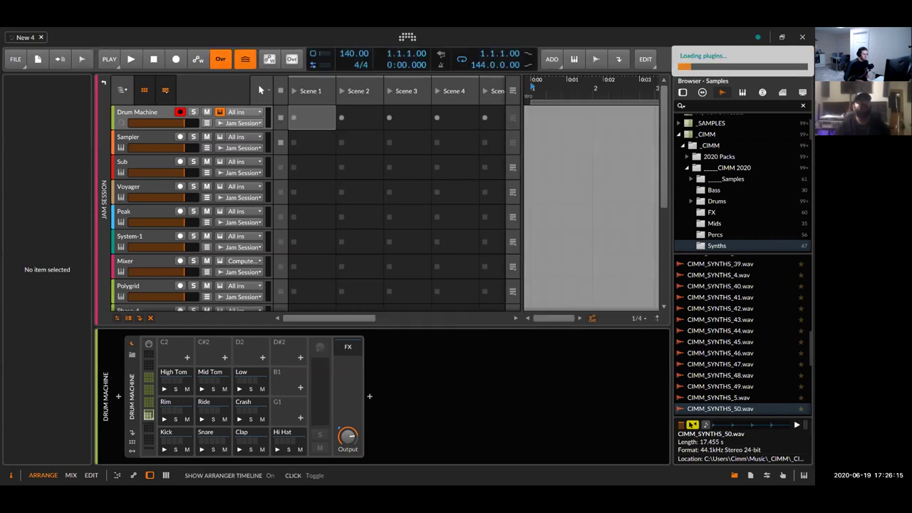
{"action": "left_click", "coordinate": [573, 155]}
{"action": "left_click_drag", "start_coordinate": [572, 155], "coordinate": [573, 107]}
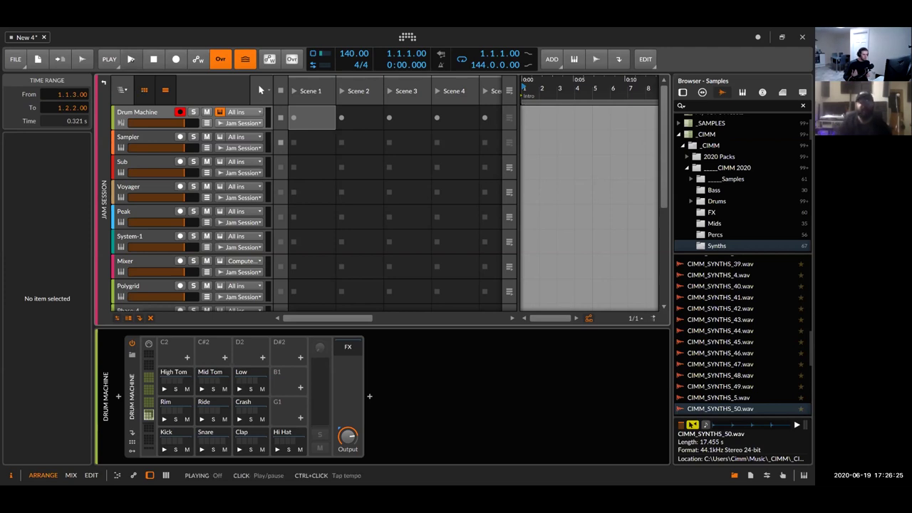
{"action": "scroll", "coordinate": [589, 207], "scroll_direction": "right", "scroll_amount": 2}
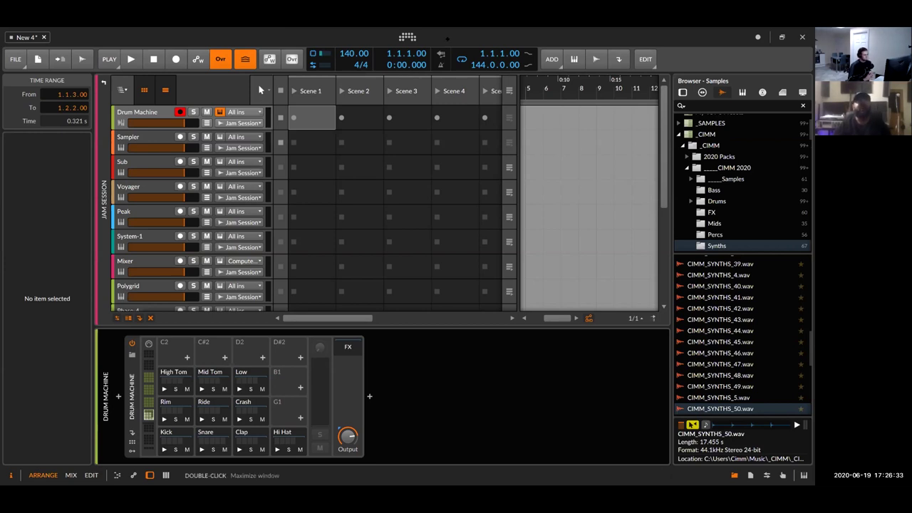
{"action": "left_click", "coordinate": [260, 90]}
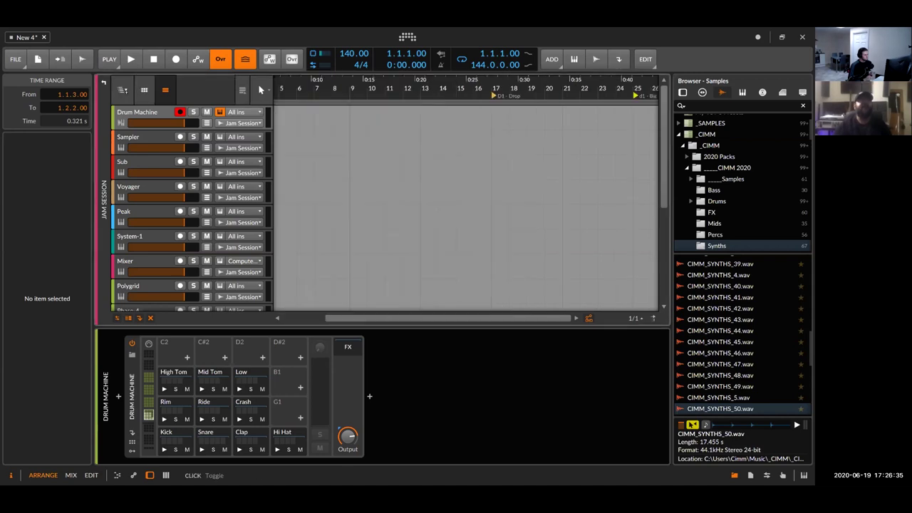
Hide the browser and the device panel to leave more room for the arranger timeline
{"action": "left_click", "coordinate": [261, 90]}
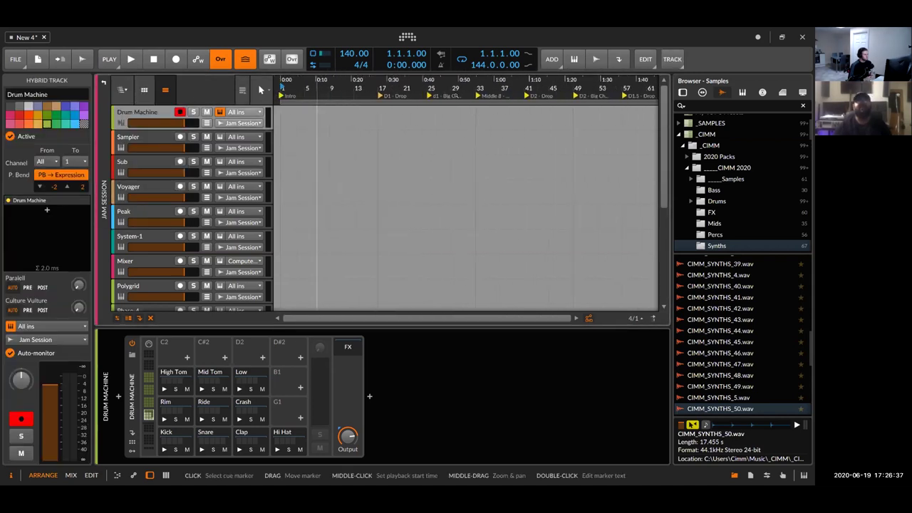
{"action": "left_click", "coordinate": [735, 475]}
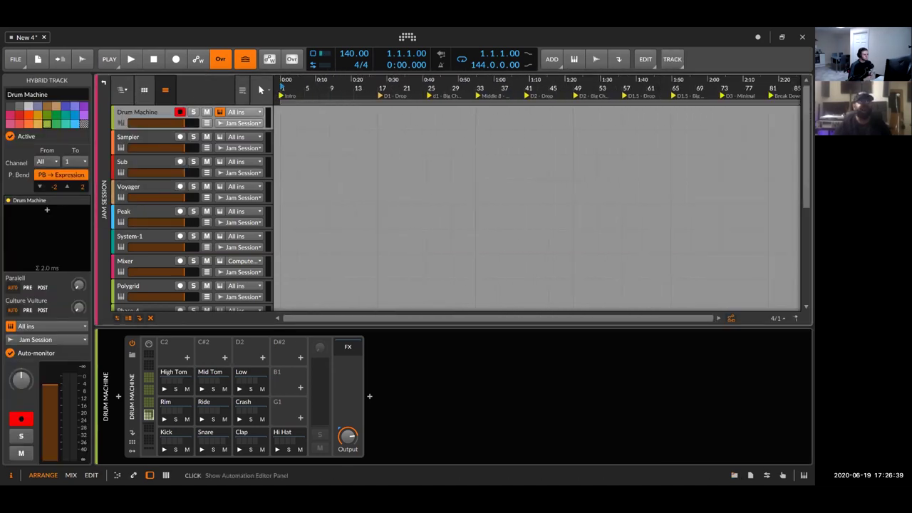
{"action": "key", "text": "d"}
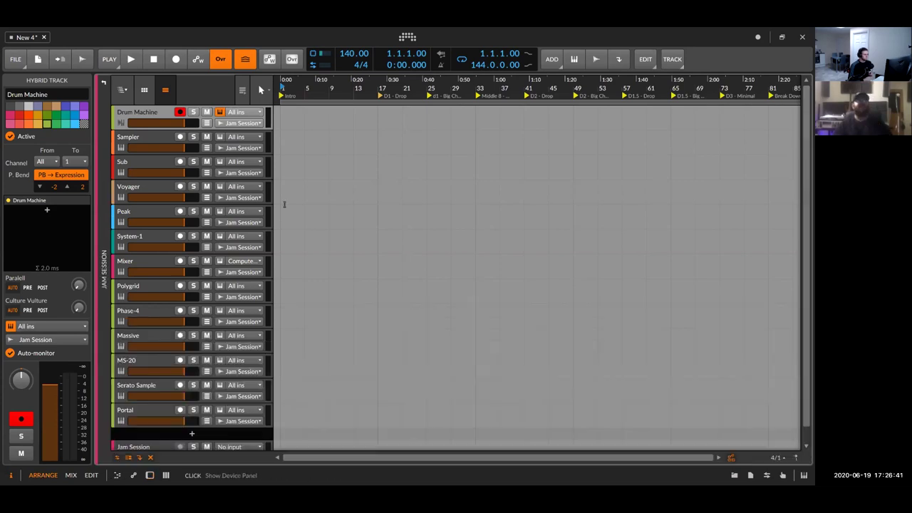
Examine the opening sections of the arranger, from the Intro and D1 - Drop cue markers through d1 - Big Change
{"action": "left_click_drag", "start_coordinate": [328, 120], "coordinate": [327, 179]}
{"action": "scroll", "coordinate": [336, 112], "scroll_direction": "down", "scroll_amount": 1}
{"action": "left_click", "coordinate": [284, 96]}
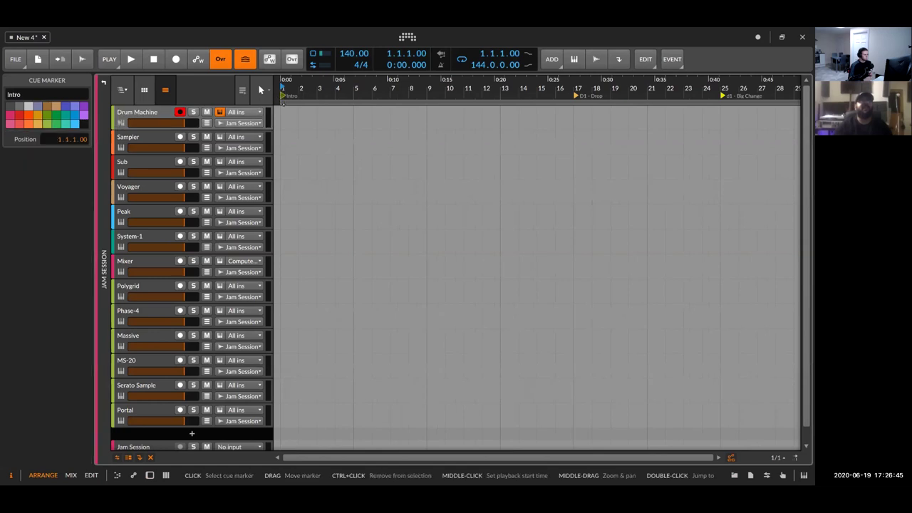
{"action": "left_click_drag", "start_coordinate": [591, 114], "coordinate": [367, 101]}
{"action": "left_click", "coordinate": [362, 96]}
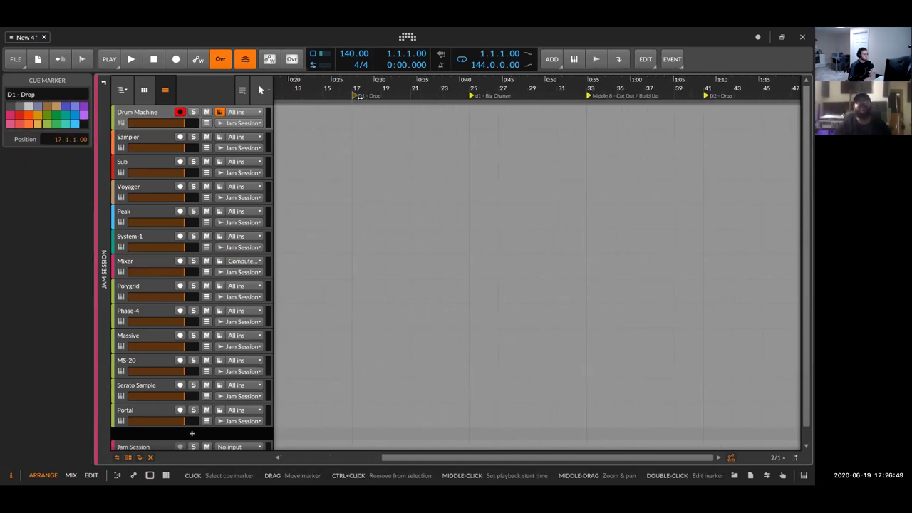
{"action": "mouse_move", "coordinate": [387, 98]}
{"action": "left_mouse_down"}
{"action": "mouse_move", "coordinate": [388, 108]}
{"action": "mouse_move", "coordinate": [340, 109]}
{"action": "mouse_move", "coordinate": [411, 122]}
{"action": "left_mouse_up"}
{"action": "left_click", "coordinate": [412, 118]}
{"action": "left_click_drag", "start_coordinate": [553, 119], "coordinate": [428, 120]}
{"action": "left_click", "coordinate": [540, 119]}
{"action": "left_click", "coordinate": [430, 119]}
Select bars 41 to 49 on the Drum Machine track, covering the D2 - Drop section
{"action": "scroll", "coordinate": [435, 119], "scroll_direction": "right", "scroll_amount": 1}
{"action": "scroll", "coordinate": [454, 130], "scroll_direction": "right", "scroll_amount": 3}
{"action": "left_click_drag", "start_coordinate": [456, 118], "coordinate": [568, 128]}
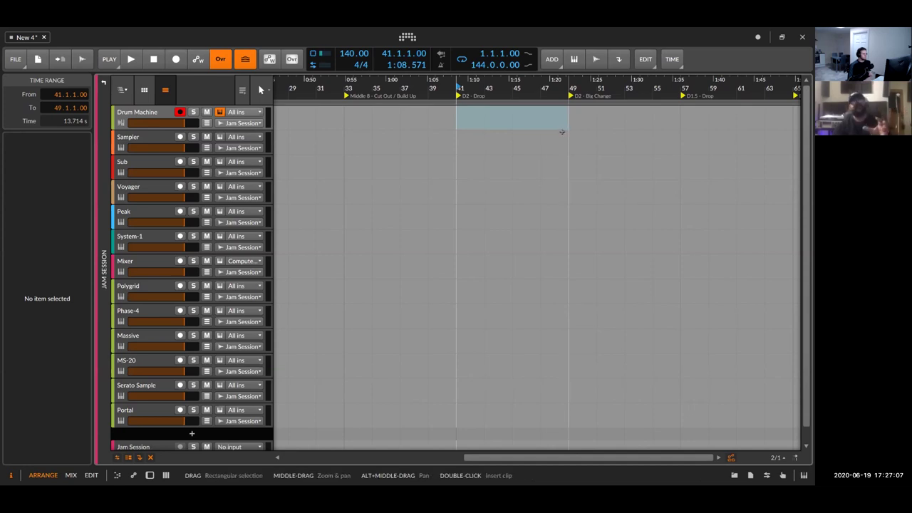
{"action": "left_click_drag", "start_coordinate": [454, 171], "coordinate": [583, 155]}
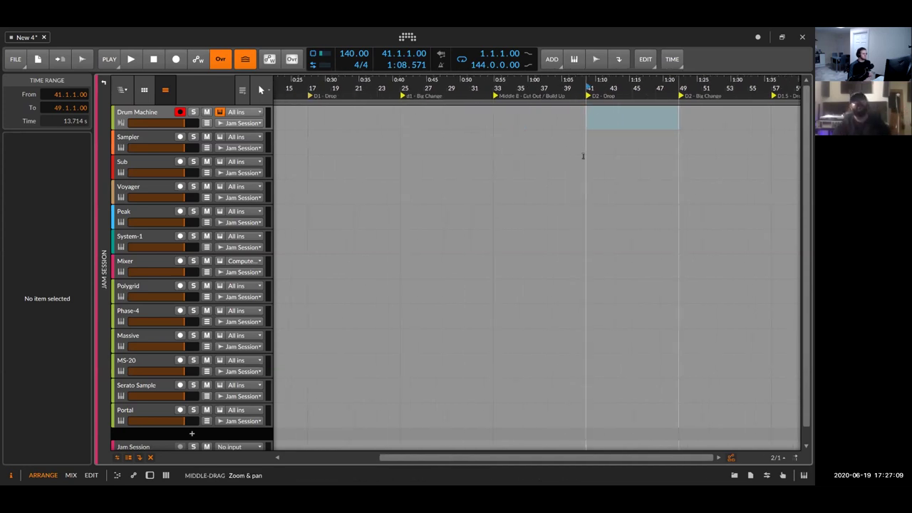
Compare the D1 - Drop, d1 - Big Change and Middle 8 sections with D2 - Drop, reselecting bars 41 to 49 on the Drum Machine track
{"action": "left_click", "coordinate": [326, 97]}
{"action": "left_click", "coordinate": [410, 96]}
{"action": "mouse_move", "coordinate": [495, 105]}
{"action": "left_mouse_down"}
{"action": "mouse_move", "coordinate": [370, 105]}
{"action": "mouse_move", "coordinate": [467, 114]}
{"action": "left_mouse_up"}
{"action": "scroll", "coordinate": [468, 114], "scroll_direction": "right", "scroll_amount": 2}
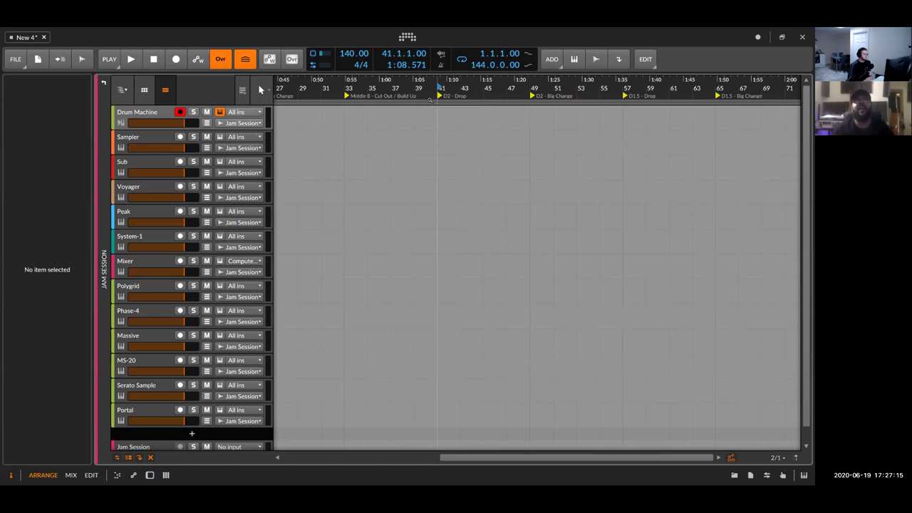
{"action": "left_click_drag", "start_coordinate": [404, 138], "coordinate": [436, 139]}
{"action": "left_click_drag", "start_coordinate": [355, 139], "coordinate": [410, 138]}
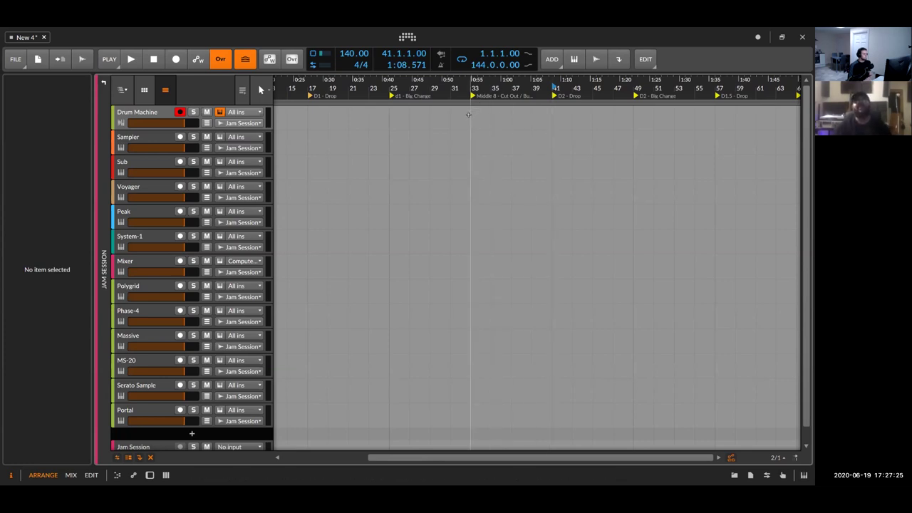
{"action": "left_click_drag", "start_coordinate": [471, 114], "coordinate": [527, 128]}
{"action": "left_click", "coordinate": [551, 124]}
{"action": "scroll", "coordinate": [452, 121], "scroll_direction": "right", "scroll_amount": 1}
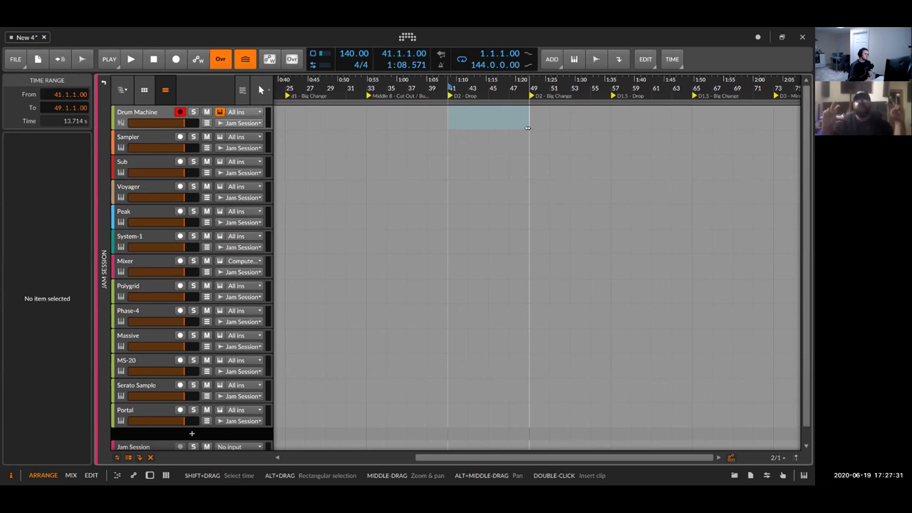
Select the D2 - Big Change section, bars 49 to 57, on the Drum Machine track
{"action": "scroll", "coordinate": [513, 119], "scroll_direction": "right", "scroll_amount": 2}
{"action": "left_click", "coordinate": [489, 118]}
{"action": "left_click_drag", "start_coordinate": [467, 119], "coordinate": [555, 126]}
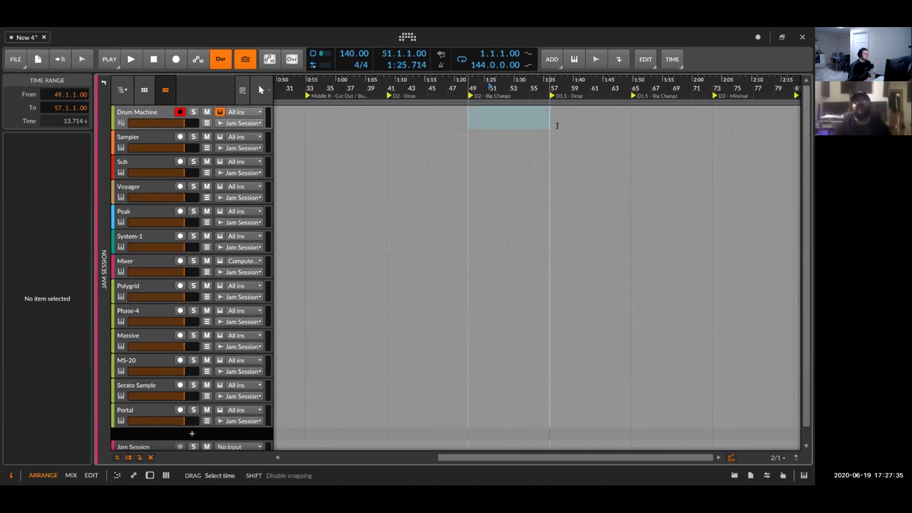
{"action": "left_click_drag", "start_coordinate": [387, 122], "coordinate": [544, 121]}
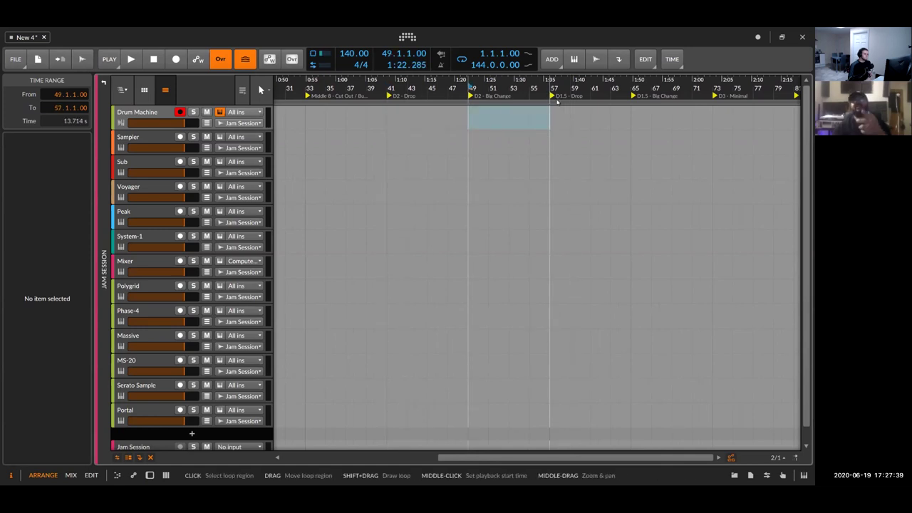
Select the D1.5 - Drop section, bars 57 to 65, on the Drum Machine track and review the sections that follow
{"action": "left_click_drag", "start_coordinate": [570, 109], "coordinate": [663, 101]}
{"action": "left_click_drag", "start_coordinate": [344, 122], "coordinate": [407, 121]}
{"action": "left_click_drag", "start_coordinate": [617, 124], "coordinate": [543, 126]}
{"action": "scroll", "coordinate": [480, 122], "scroll_direction": "down", "scroll_amount": 1}
{"action": "left_click", "coordinate": [499, 123]}
{"action": "scroll", "coordinate": [500, 123], "scroll_direction": "up", "scroll_amount": 1}
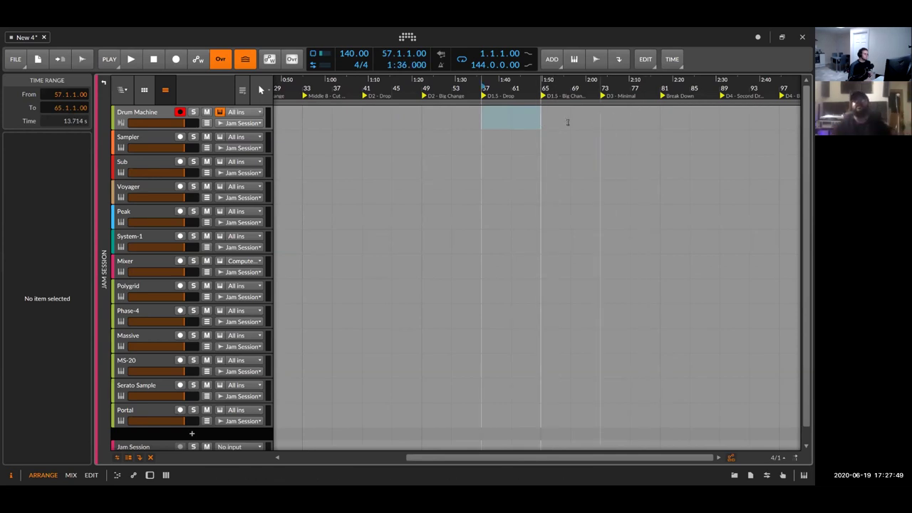
{"action": "left_click_drag", "start_coordinate": [542, 121], "coordinate": [570, 119]}
Rename the cue marker at bar 105 to Outro
{"action": "left_click_drag", "start_coordinate": [620, 121], "coordinate": [438, 107]}
{"action": "double_click", "coordinate": [412, 96]}
{"action": "type", "text": "OUtro"}
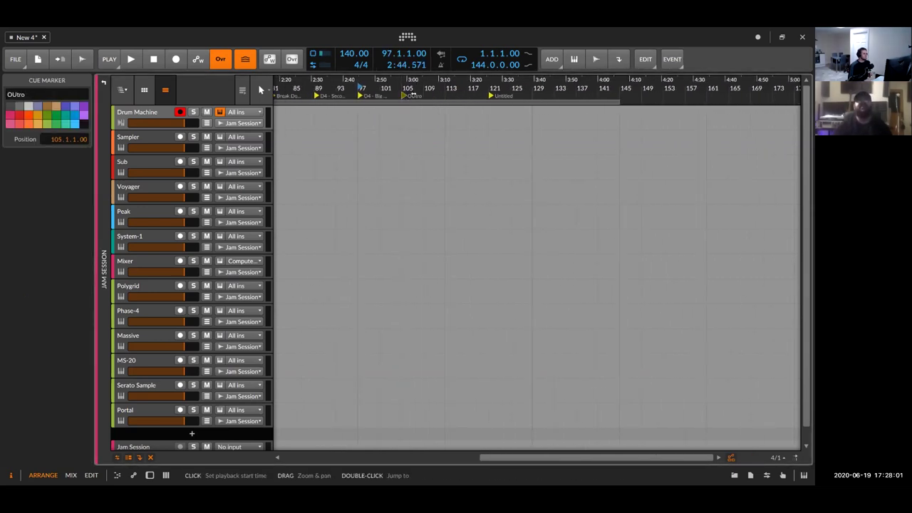
{"action": "key", "text": "Return"}
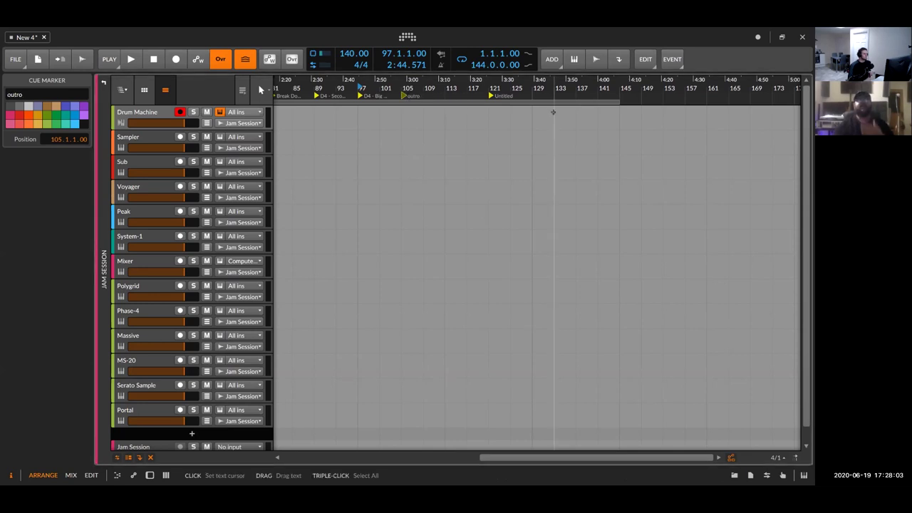
{"action": "double_click", "coordinate": [428, 96]}
{"action": "type", "text": "OUtro"}
{"action": "key", "text": "Return"}
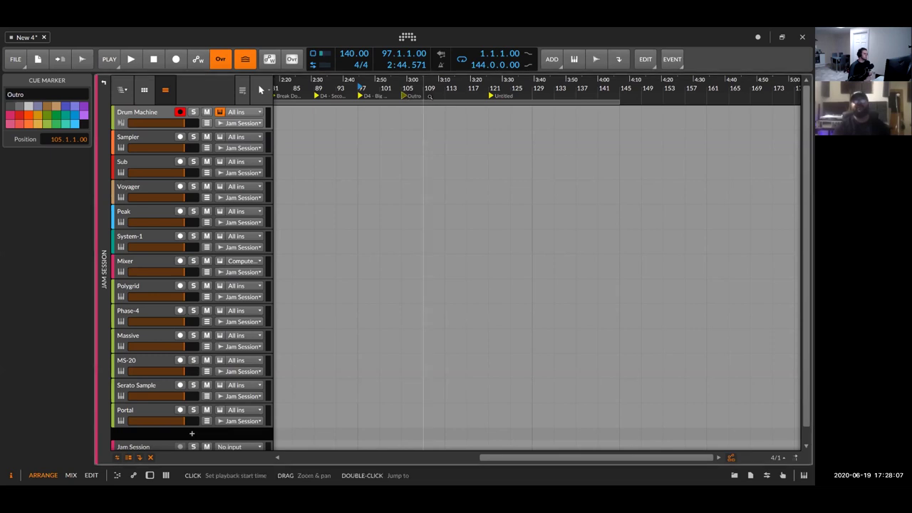
Delete the Untitled cue marker at bar 121
{"action": "left_click_drag", "start_coordinate": [305, 153], "coordinate": [591, 152]}
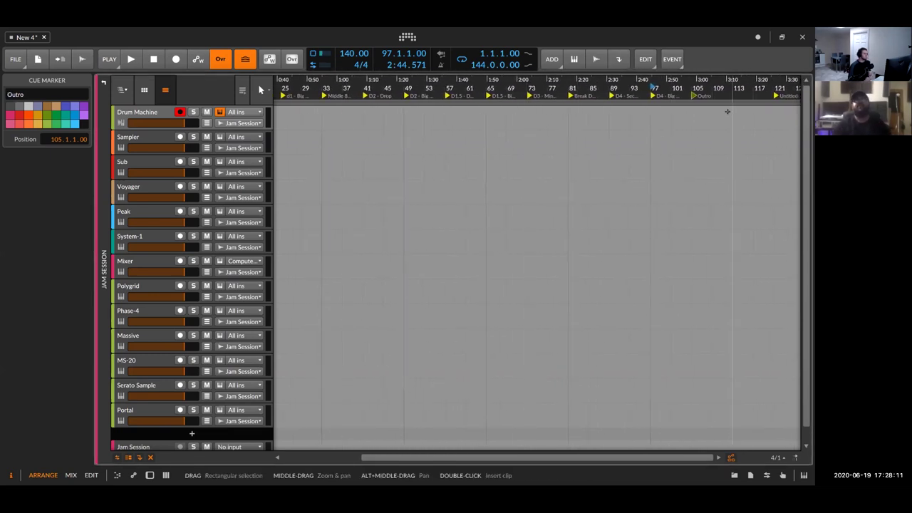
{"action": "left_click", "coordinate": [785, 95]}
{"action": "key", "text": "Delete"}
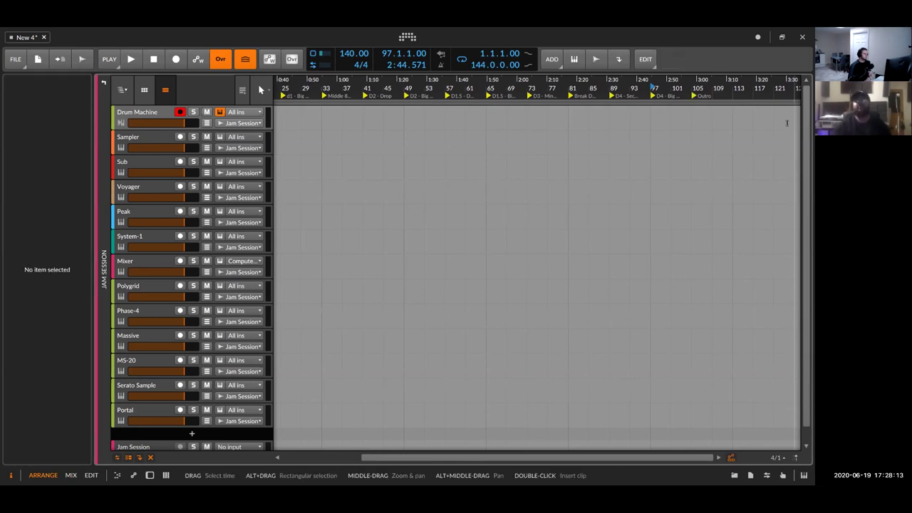
Examine the full marker layout, selecting bars 25 to 33 and 33 to 41 on the Drum Machine track
{"action": "left_click", "coordinate": [322, 121]}
{"action": "scroll", "coordinate": [324, 122], "scroll_direction": "left", "scroll_amount": 3}
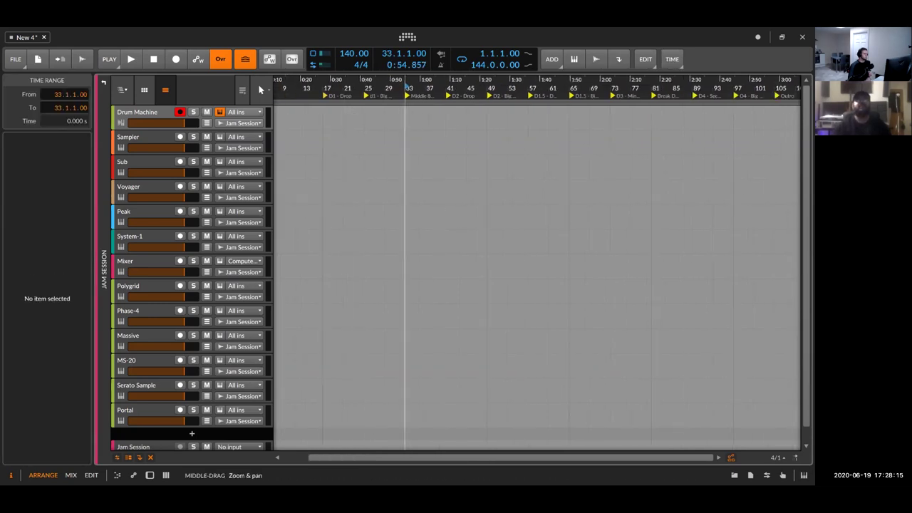
{"action": "left_click_drag", "start_coordinate": [349, 119], "coordinate": [275, 119]}
{"action": "left_click_drag", "start_coordinate": [359, 118], "coordinate": [606, 136]}
{"action": "left_click", "coordinate": [716, 122]}
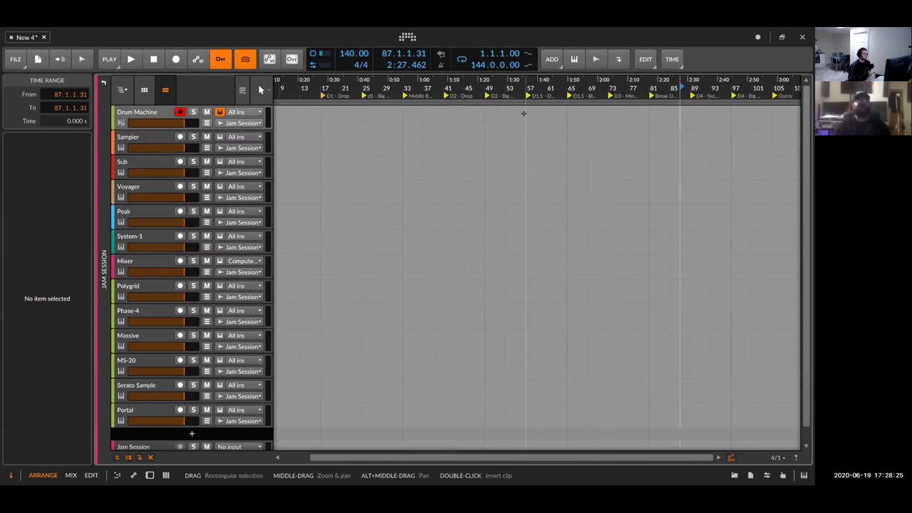
{"action": "mouse_move", "coordinate": [484, 121]}
{"action": "left_mouse_down"}
{"action": "mouse_move", "coordinate": [477, 136]}
{"action": "mouse_move", "coordinate": [381, 129]}
{"action": "mouse_move", "coordinate": [479, 122]}
{"action": "left_mouse_up"}
{"action": "scroll", "coordinate": [380, 129], "scroll_direction": "up", "scroll_amount": 1}
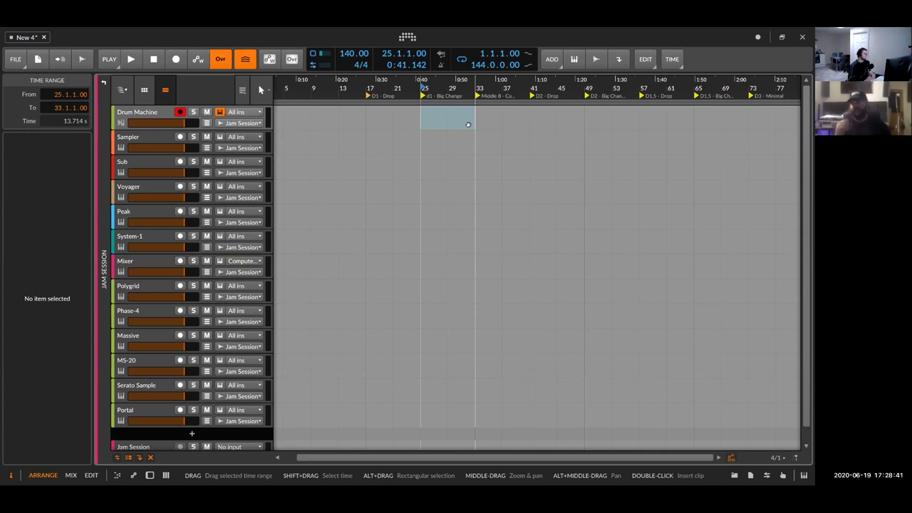
{"action": "left_click_drag", "start_coordinate": [475, 118], "coordinate": [539, 126]}
{"action": "left_click_drag", "start_coordinate": [597, 128], "coordinate": [517, 114]}
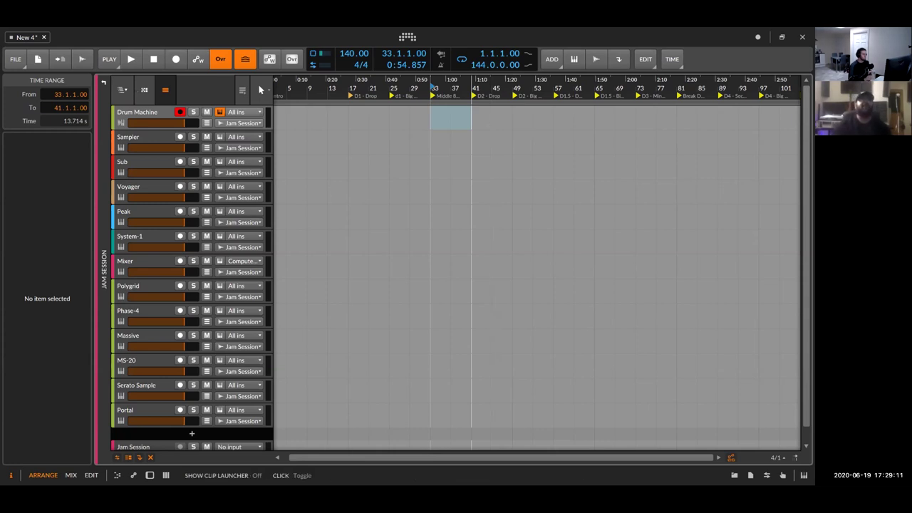
Show the clip launcher and hide the arranger timeline
{"action": "left_click", "coordinate": [144, 90]}
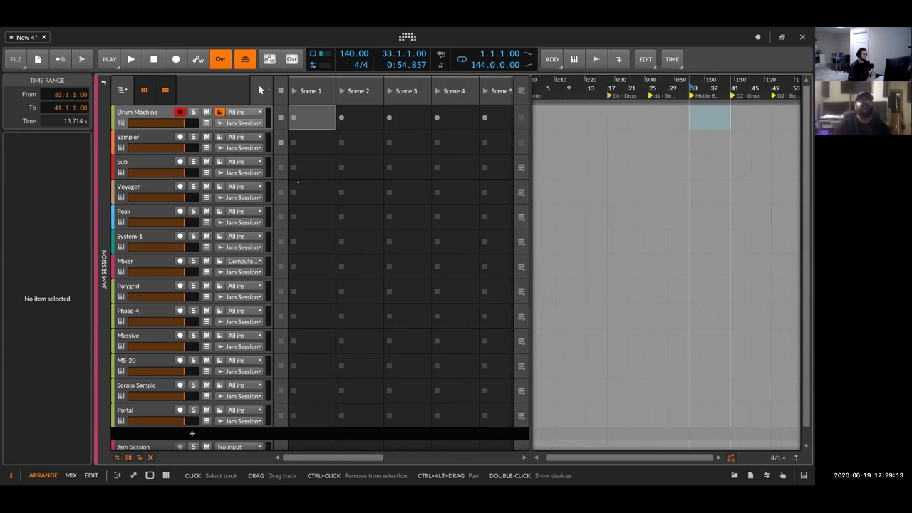
{"action": "left_click", "coordinate": [149, 112]}
{"action": "left_click", "coordinate": [165, 90]}
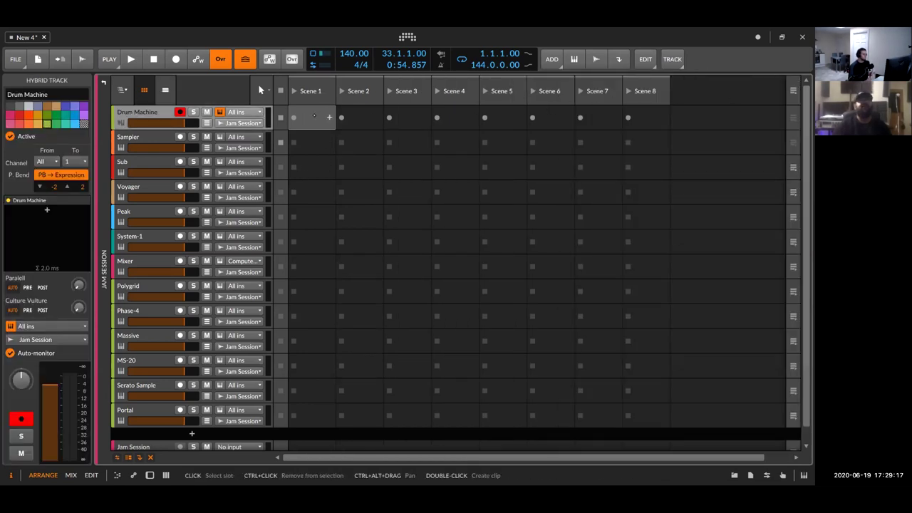
Create empty launcher clips in Scene 1 for Sampler, Voyager, Peak, System-1 and Polygrid, plus a Polygrid clip in Scene 2
{"action": "left_click", "coordinate": [329, 142]}
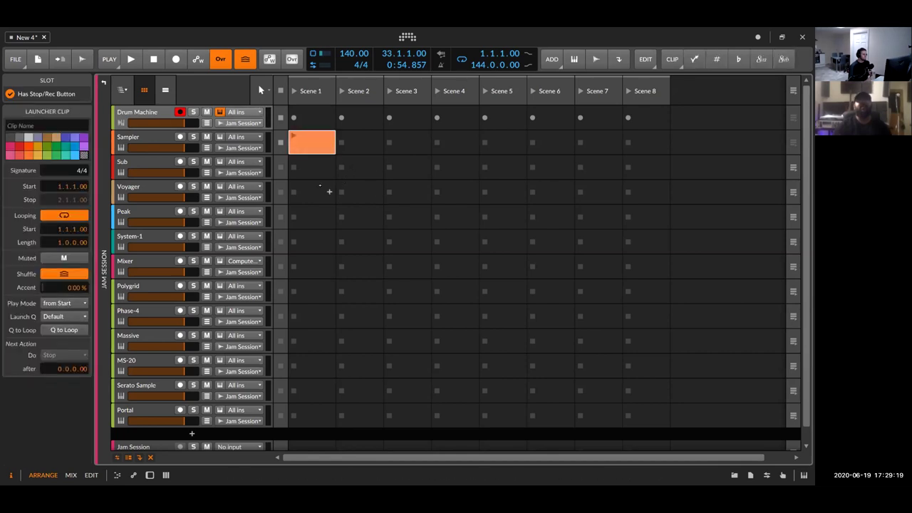
{"action": "double_click", "coordinate": [330, 192]}
{"action": "double_click", "coordinate": [330, 217]}
{"action": "double_click", "coordinate": [330, 241]}
{"action": "double_click", "coordinate": [330, 290]}
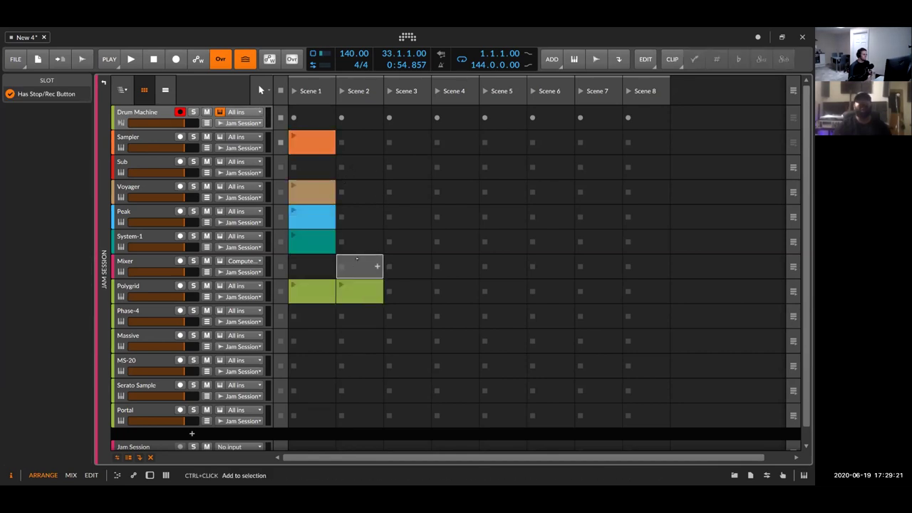
Create clips for System-1 and Mixer in Scene 2, Sub, Voyager, System-1, Polygrid and Phase-4 in Scene 3, and Sampler in Scene 4
{"action": "double_click", "coordinate": [406, 242]}
{"action": "double_click", "coordinate": [407, 192]}
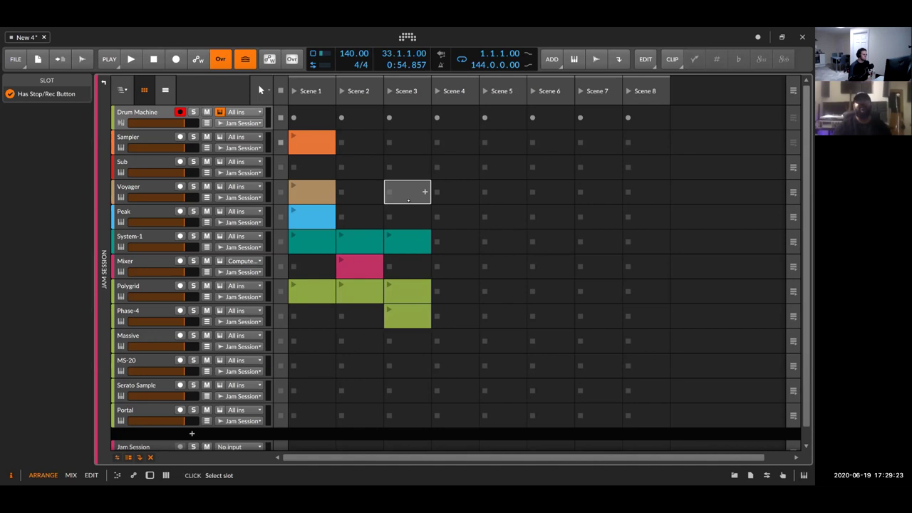
{"action": "double_click", "coordinate": [407, 167]}
{"action": "left_click", "coordinate": [473, 142]}
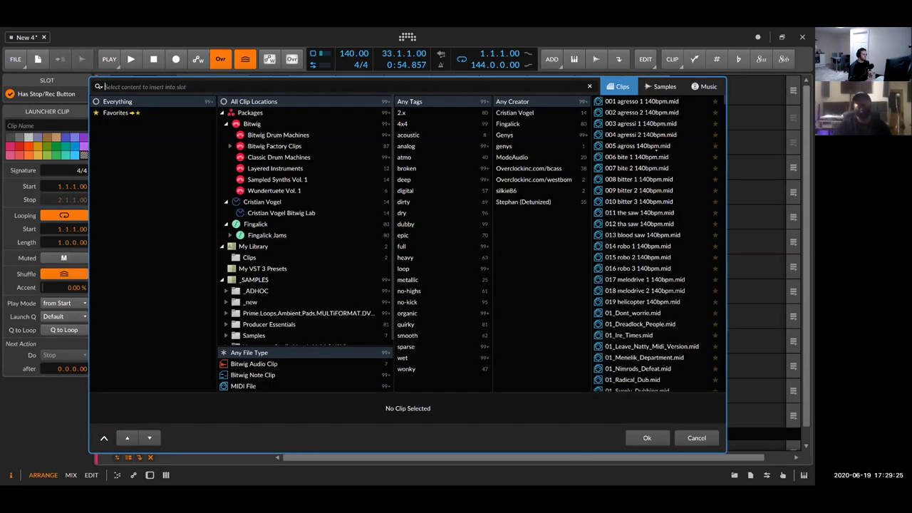
{"action": "left_click", "coordinate": [697, 438]}
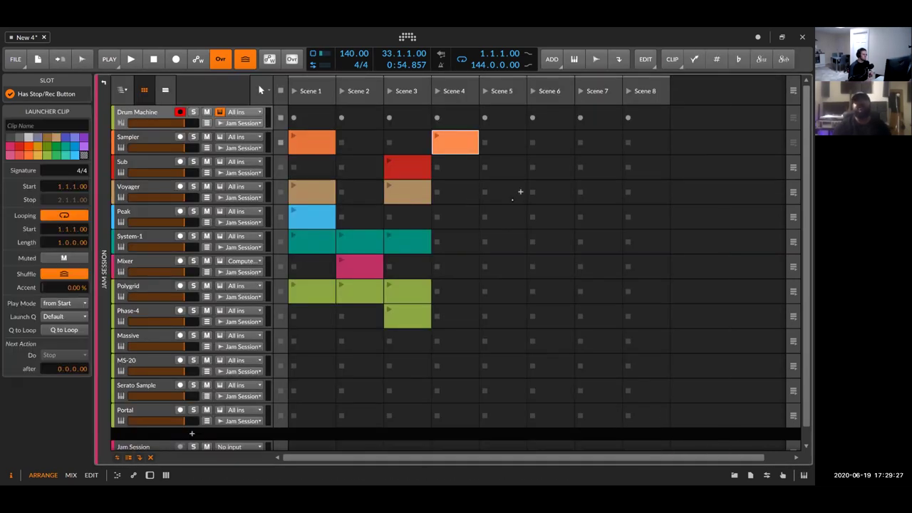
Show the arranger beside the launcher and copy the Scene 4 Sampler clip and Scene 1 System-1 clip to bar 33
{"action": "left_click", "coordinate": [261, 89]}
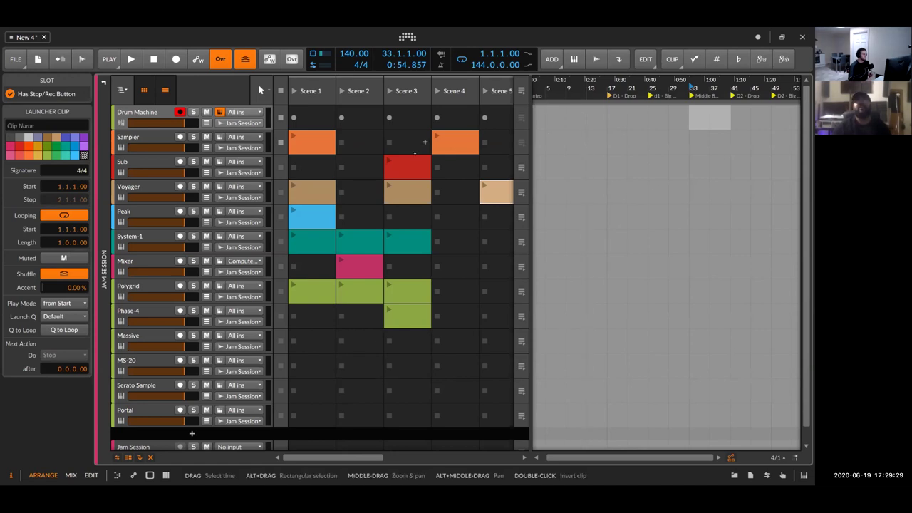
{"action": "left_click", "coordinate": [446, 139]}
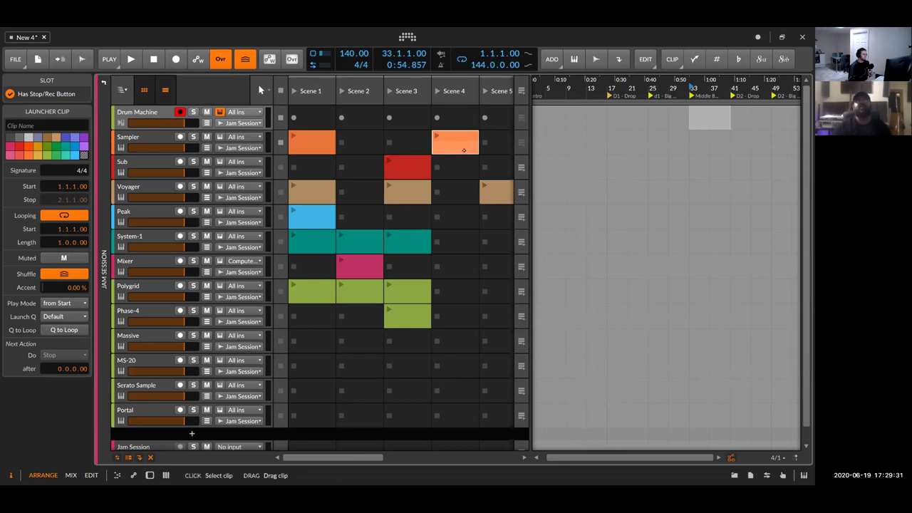
{"action": "left_click_drag", "start_coordinate": [458, 138], "coordinate": [696, 144]}
{"action": "left_click", "coordinate": [316, 194]}
{"action": "left_click_drag", "start_coordinate": [310, 242], "coordinate": [712, 244]}
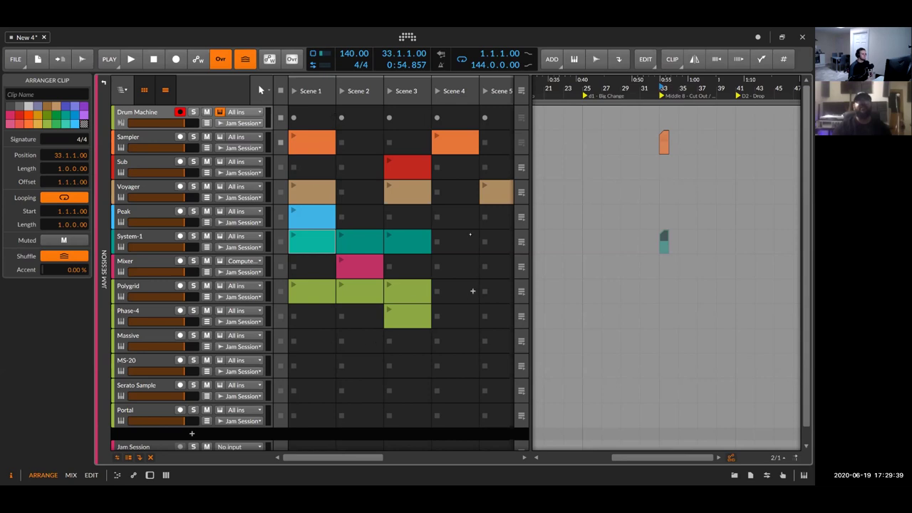
Select bars 27 to 39 across the arranger tracks and hide the arranger timeline
{"action": "left_click_drag", "start_coordinate": [603, 110], "coordinate": [717, 278]}
{"action": "left_click", "coordinate": [166, 90]}
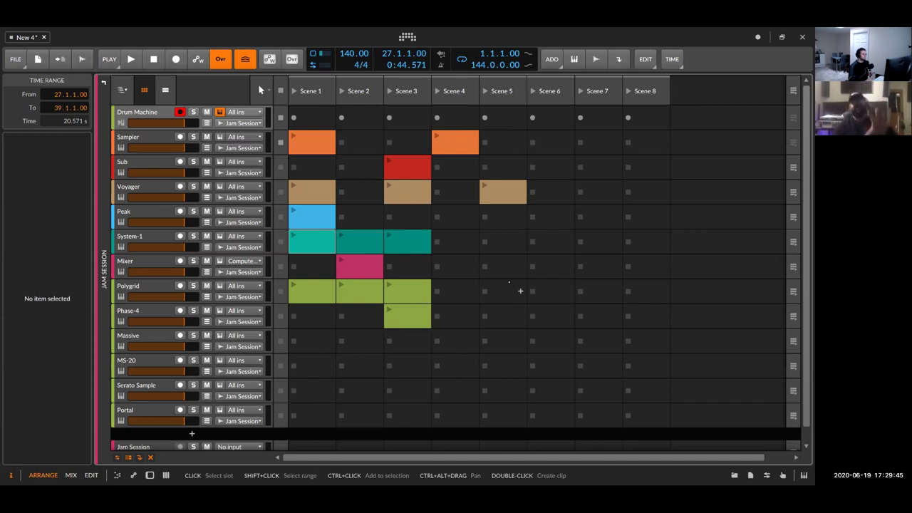
Add launcher clips for Drum Machine in Scene 1 and for Sampler, Voyager and Massive in Scene 2, and select the Drum Machine clip
{"action": "left_click", "coordinate": [302, 136]}
{"action": "left_click_drag", "start_coordinate": [309, 138], "coordinate": [348, 343], "text": "ctrl"}
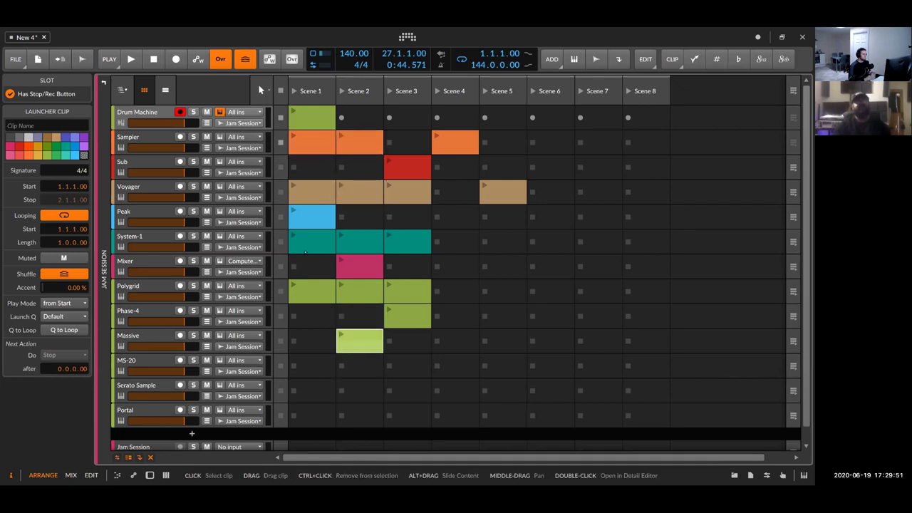
{"action": "left_click", "coordinate": [312, 116]}
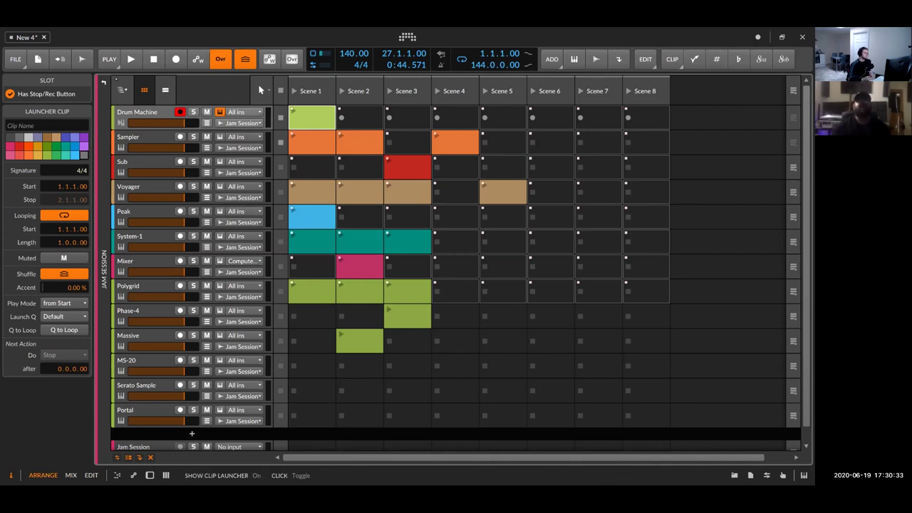
Open the Cimm - St Raphs project from a file and decline the prompt to visit the Universal Audio website
{"action": "key", "text": "ctrl+shift+n"}
{"action": "left_click", "coordinate": [237, 104]}
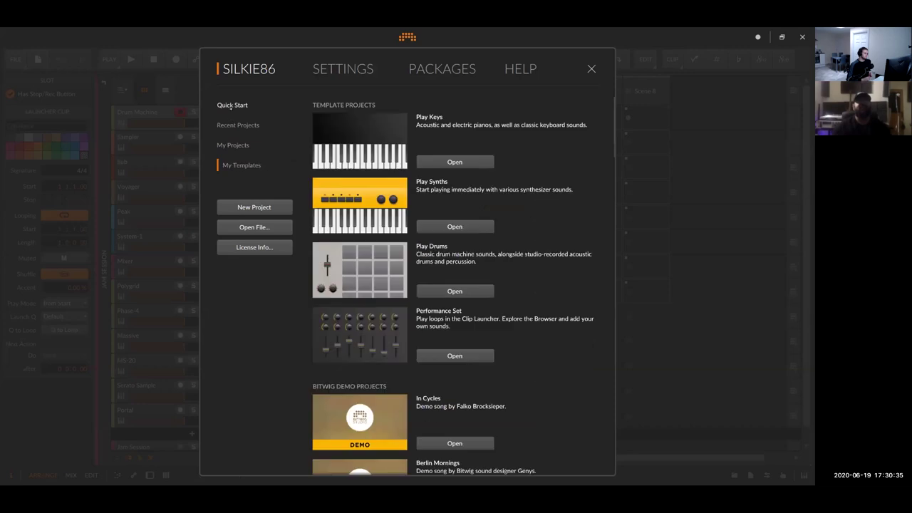
{"action": "left_click", "coordinate": [242, 126]}
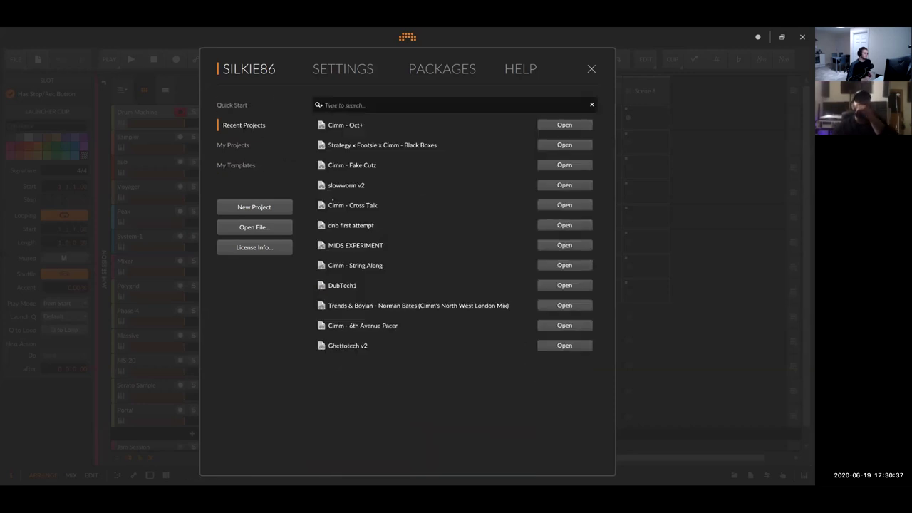
{"action": "left_click", "coordinate": [254, 226]}
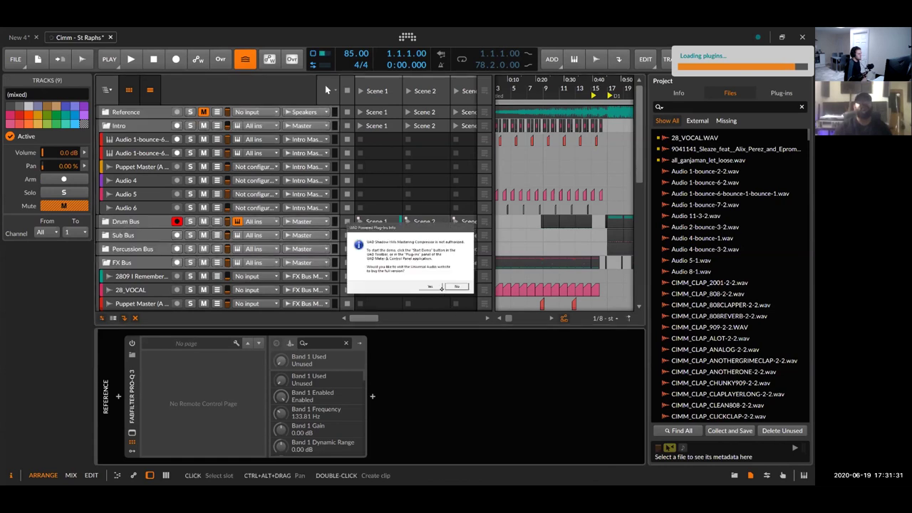
{"action": "left_click", "coordinate": [456, 287]}
Hide the device panel and the clip launcher so the St Raphs arrangement timeline has more room
{"action": "left_click", "coordinate": [102, 318]}
{"action": "left_click", "coordinate": [278, 90]}
{"action": "left_click", "coordinate": [150, 475]}
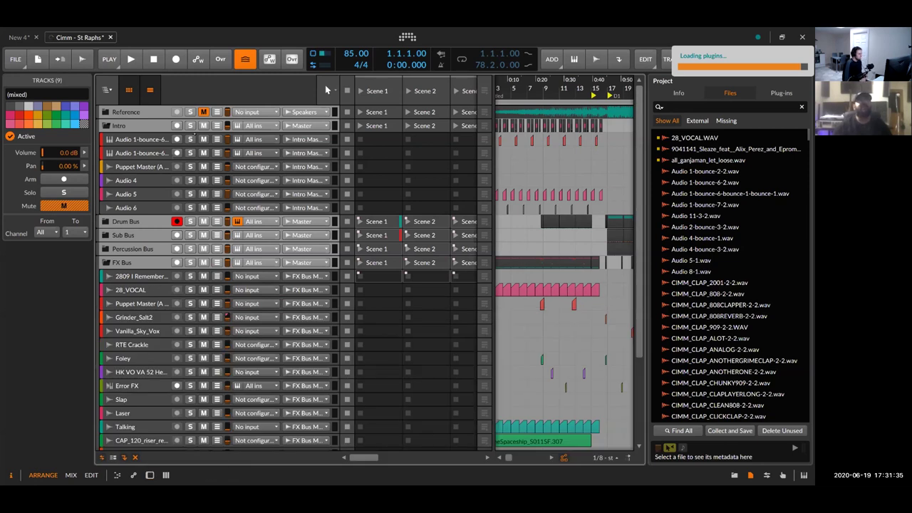
{"action": "left_click", "coordinate": [129, 90]}
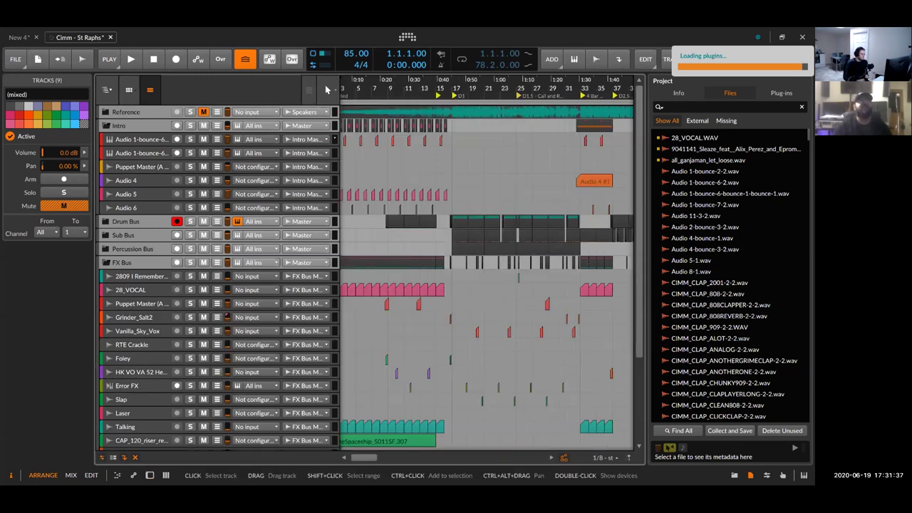
Examine the clip layout and cue-marker sections of the St Raphs arrangement, from the intro through D3 and back to D1
{"action": "left_click_drag", "start_coordinate": [444, 195], "coordinate": [466, 238]}
{"action": "scroll", "coordinate": [466, 237], "scroll_direction": "down", "scroll_amount": 3}
{"action": "scroll", "coordinate": [466, 237], "scroll_direction": "up", "scroll_amount": 3}
{"action": "scroll", "coordinate": [467, 237], "scroll_direction": "down", "scroll_amount": 3}
{"action": "left_click_drag", "start_coordinate": [437, 332], "coordinate": [349, 282]}
{"action": "left_click", "coordinate": [351, 322]}
{"action": "left_click", "coordinate": [432, 335]}
{"action": "left_click_drag", "start_coordinate": [542, 260], "coordinate": [475, 249]}
{"action": "scroll", "coordinate": [498, 252], "scroll_direction": "right", "scroll_amount": 4}
{"action": "scroll", "coordinate": [498, 251], "scroll_direction": "up", "scroll_amount": 3}
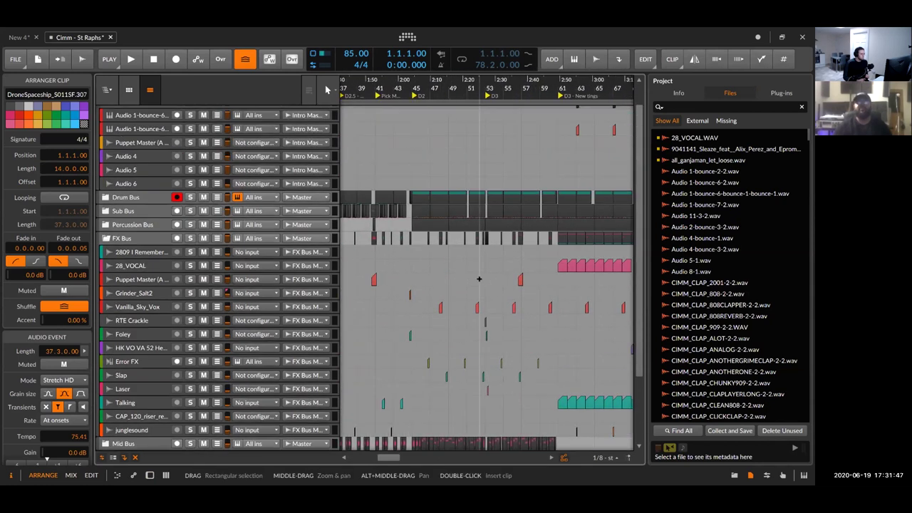
{"action": "scroll", "coordinate": [498, 252], "scroll_direction": "right", "scroll_amount": 2}
{"action": "scroll", "coordinate": [497, 252], "scroll_direction": "left", "scroll_amount": 8}
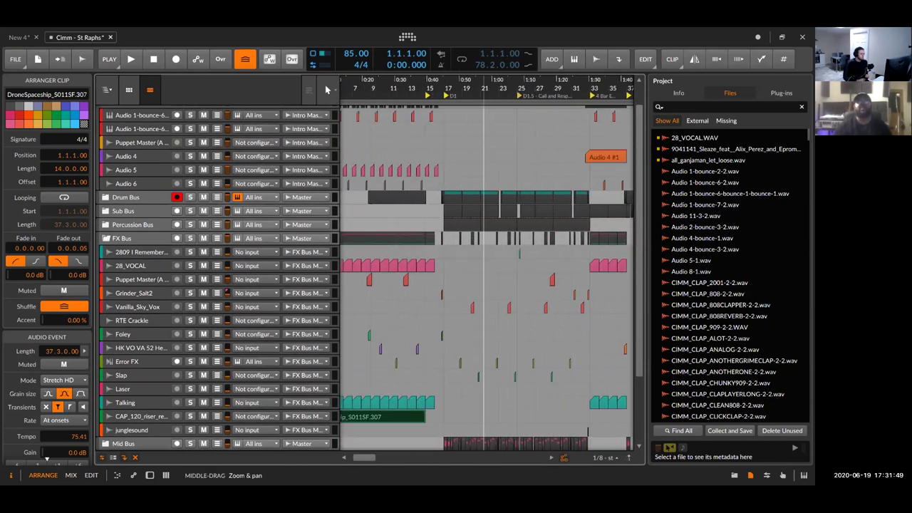
{"action": "scroll", "coordinate": [328, 89], "scroll_direction": "right", "scroll_amount": 3}
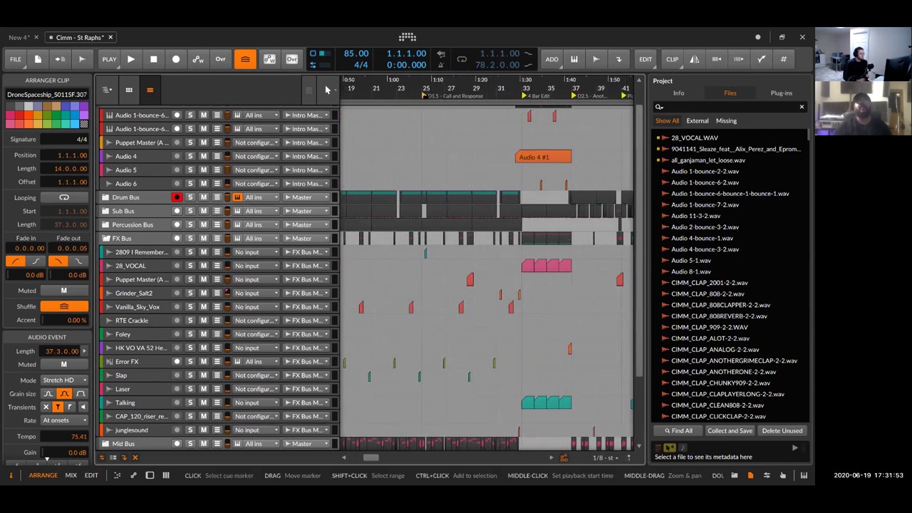
Inspect the D1.5 - Call and Response and 4 Bar Edit sections, selecting the Audio 4 #1 clip
{"action": "left_click", "coordinate": [425, 95]}
{"action": "mouse_move", "coordinate": [426, 183]}
{"action": "left_mouse_down"}
{"action": "mouse_move", "coordinate": [525, 203]}
{"action": "mouse_move", "coordinate": [525, 184]}
{"action": "left_mouse_up"}
{"action": "scroll", "coordinate": [524, 184], "scroll_direction": "right", "scroll_amount": 3}
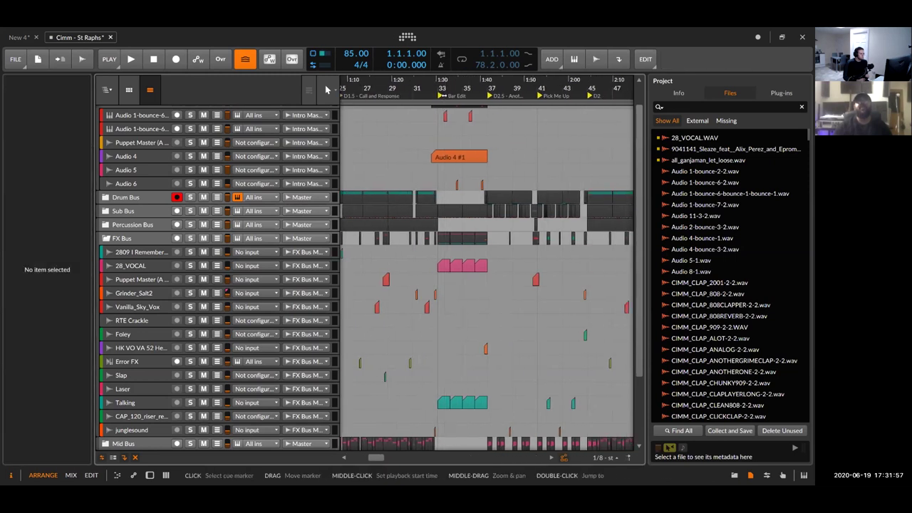
{"action": "left_click", "coordinate": [458, 157]}
{"action": "scroll", "coordinate": [446, 108], "scroll_direction": "right", "scroll_amount": 3}
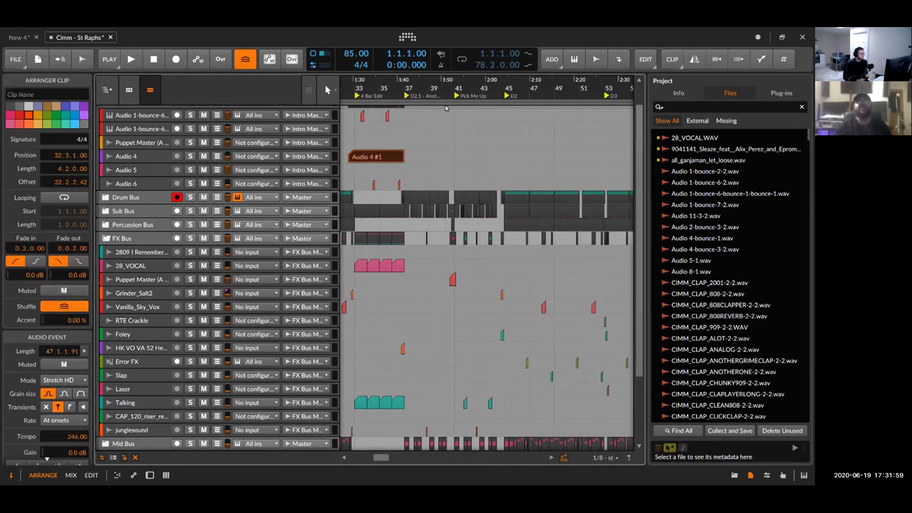
{"action": "scroll", "coordinate": [447, 108], "scroll_direction": "up", "scroll_amount": 3}
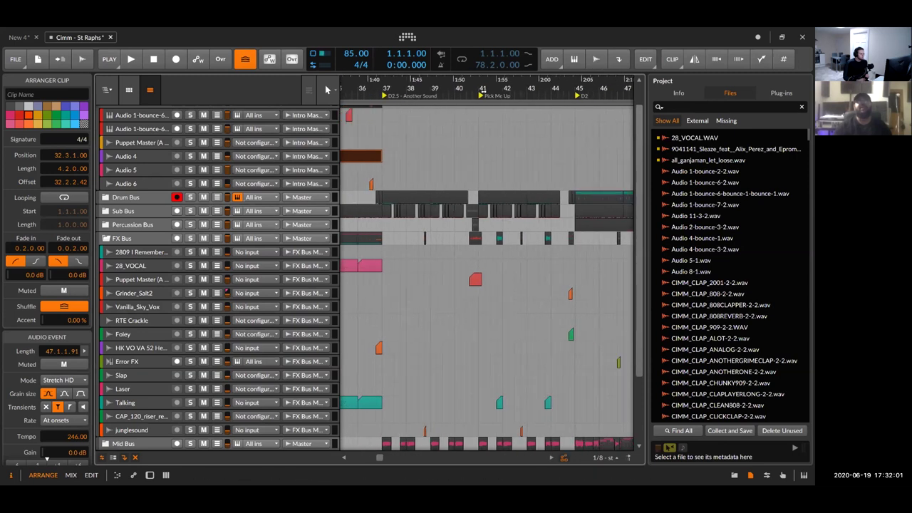
Select the Pick Me Up cue marker and review the surrounding sections back to the start of the song
{"action": "left_click_drag", "start_coordinate": [484, 92], "coordinate": [409, 90]}
{"action": "left_click", "coordinate": [407, 95]}
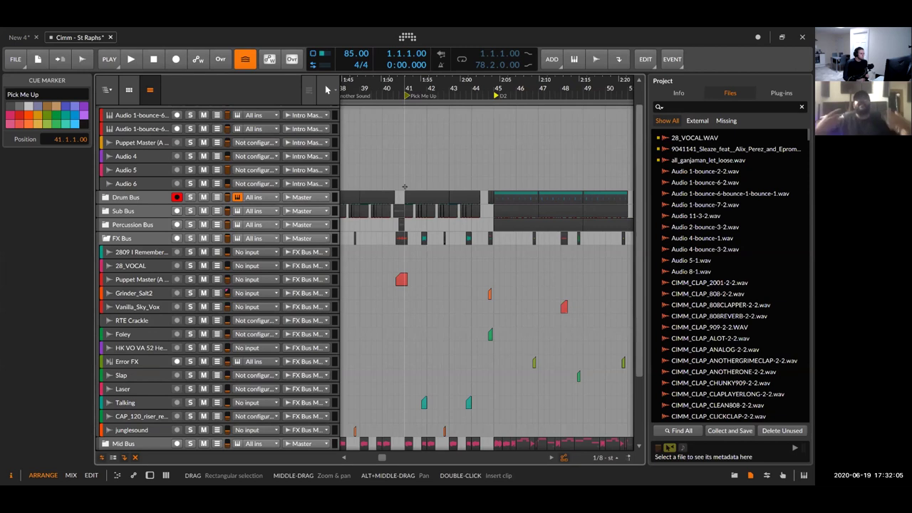
{"action": "left_click_drag", "start_coordinate": [504, 181], "coordinate": [535, 135]}
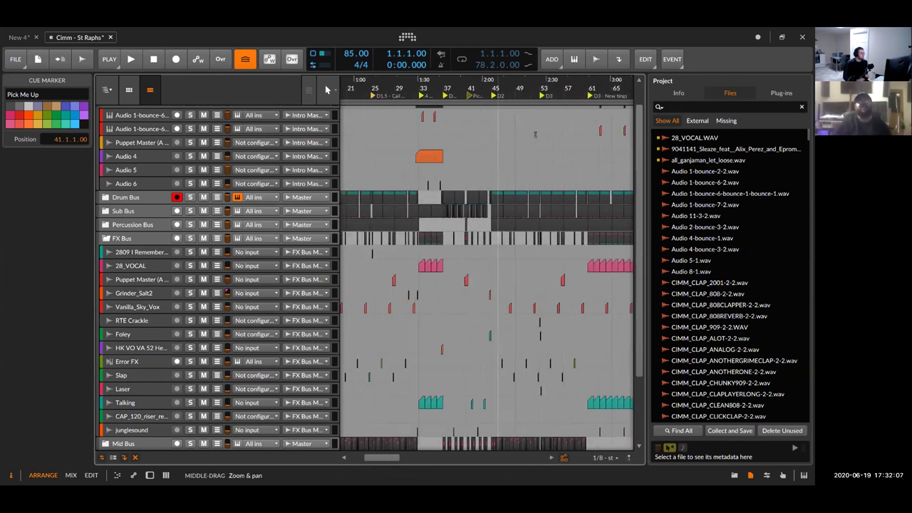
{"action": "scroll", "coordinate": [534, 134], "scroll_direction": "left", "scroll_amount": 6}
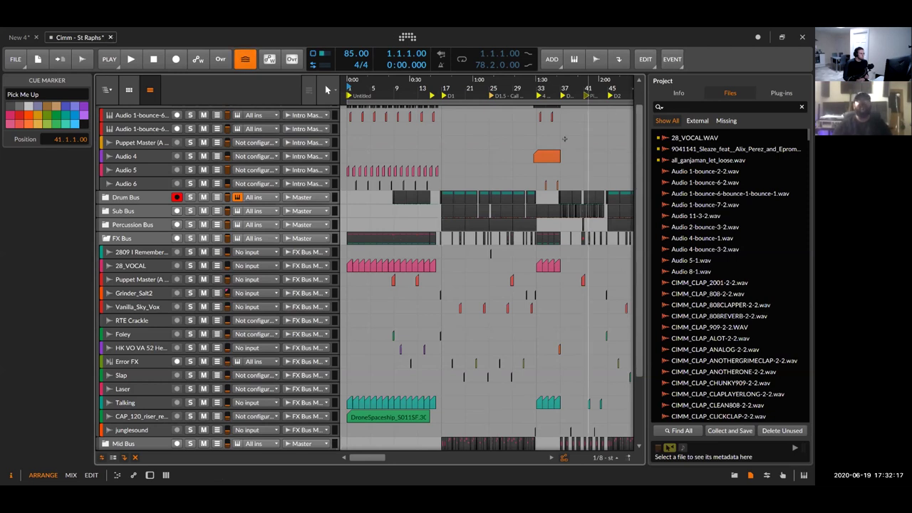
Close the St Raphs project without saving and activate the audio engine for the New 4 project
{"action": "left_click", "coordinate": [112, 37]}
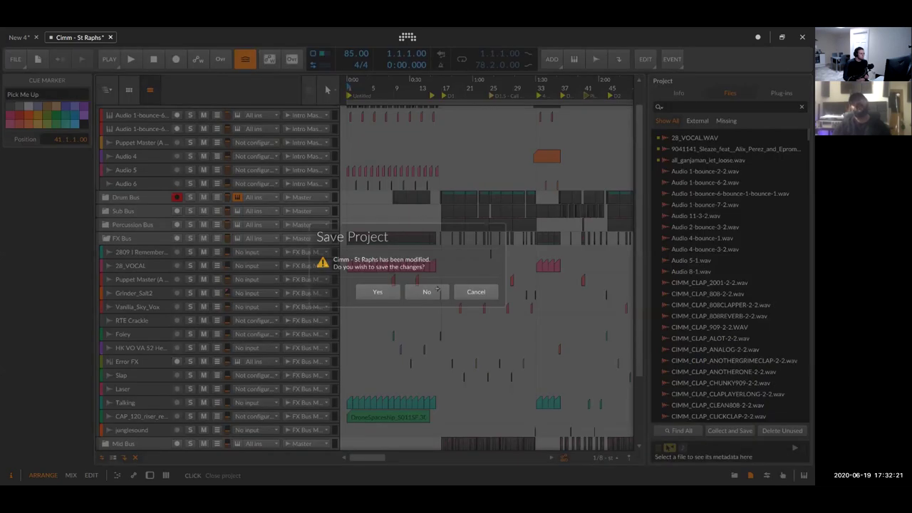
{"action": "left_click", "coordinate": [430, 291]}
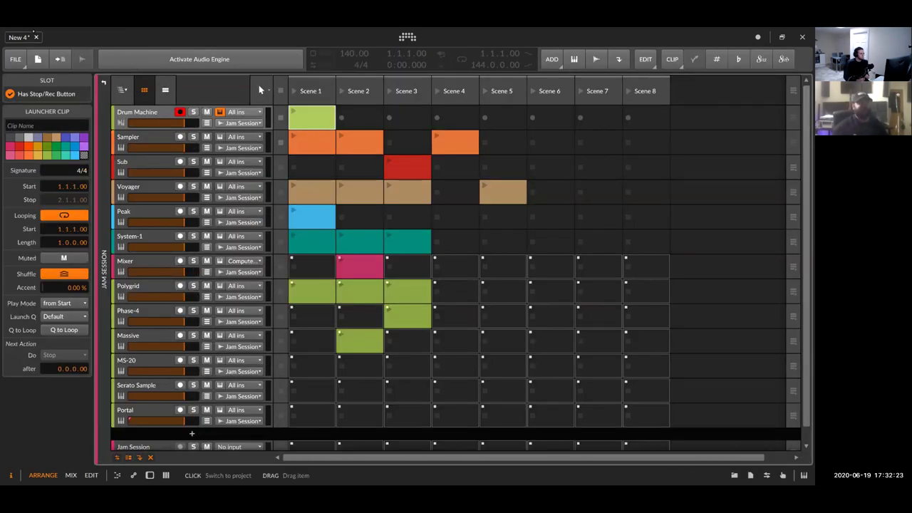
{"action": "left_click", "coordinate": [146, 57]}
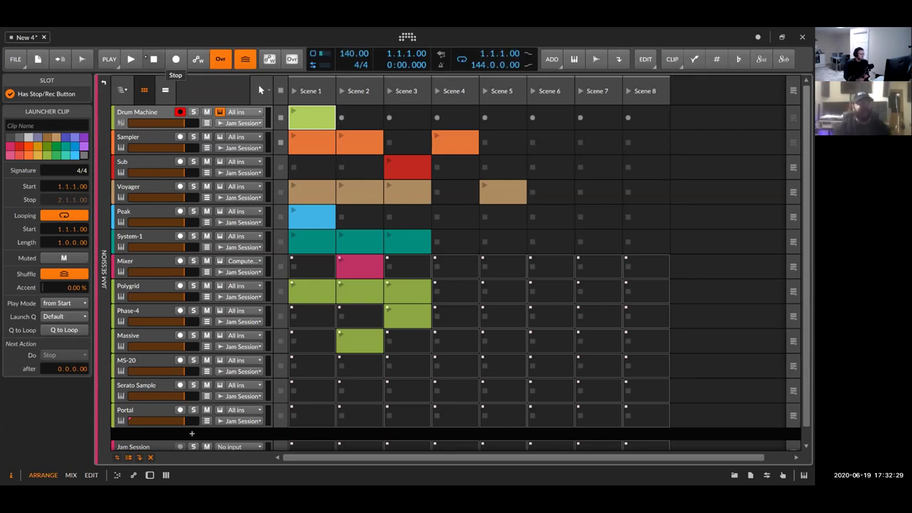
Return to the top-level Project tracks and show the arranger timeline without the clip launcher
{"action": "left_click", "coordinate": [122, 90]}
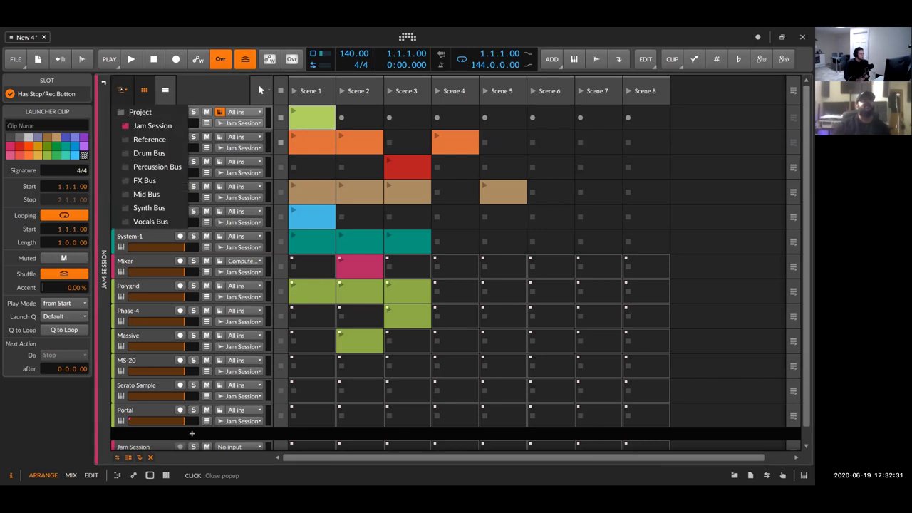
{"action": "left_click", "coordinate": [132, 124]}
{"action": "left_click", "coordinate": [121, 90]}
{"action": "left_click", "coordinate": [133, 112]}
{"action": "left_click", "coordinate": [150, 90]}
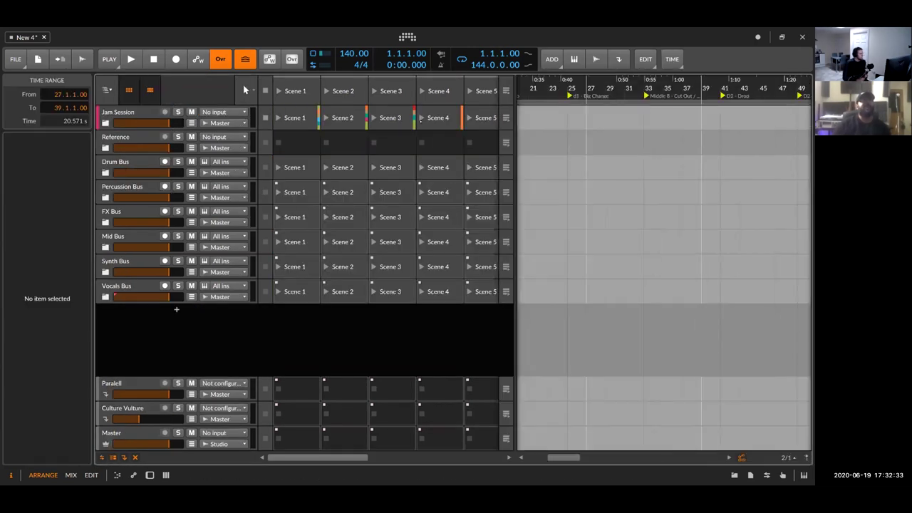
{"action": "left_click", "coordinate": [129, 89]}
Review the template's cue markers from Intro to the end of the song, selecting the Outro marker
{"action": "scroll", "coordinate": [534, 278], "scroll_direction": "down", "scroll_amount": 3}
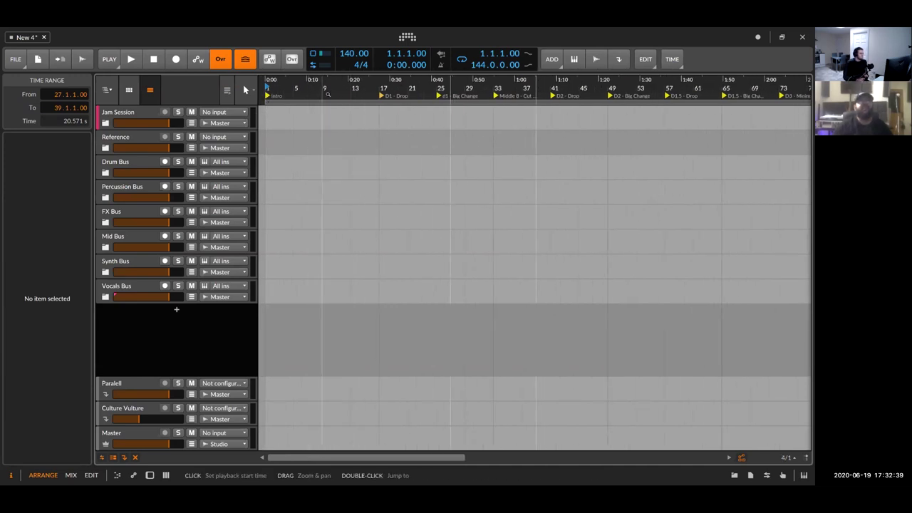
{"action": "left_click", "coordinate": [437, 96]}
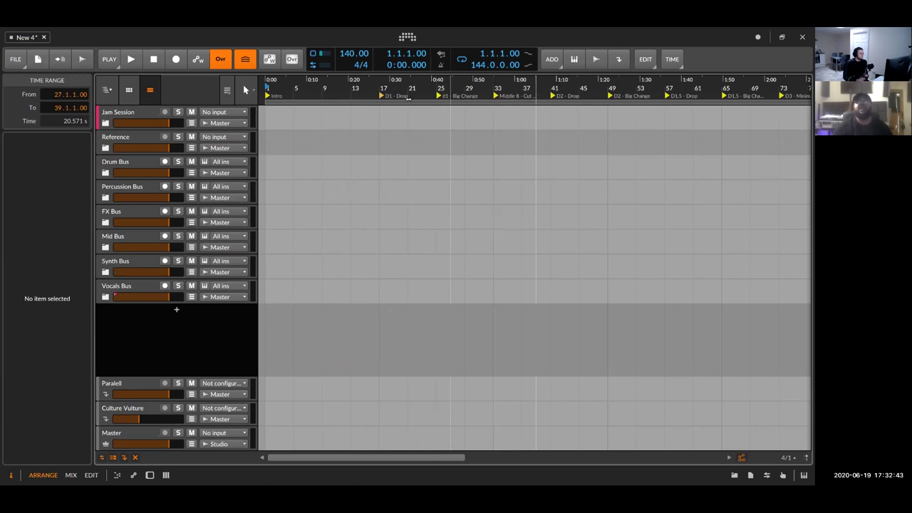
{"action": "left_click_drag", "start_coordinate": [436, 96], "coordinate": [613, 114]}
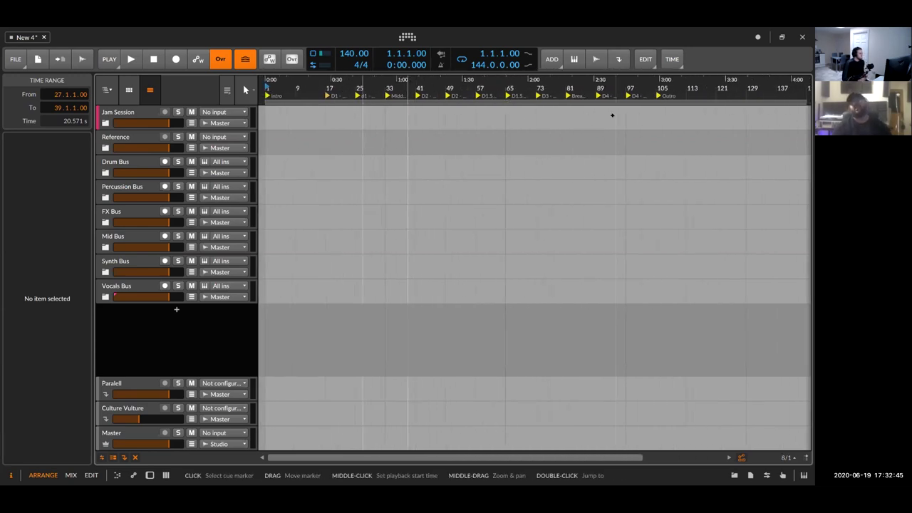
{"action": "left_click", "coordinate": [659, 95]}
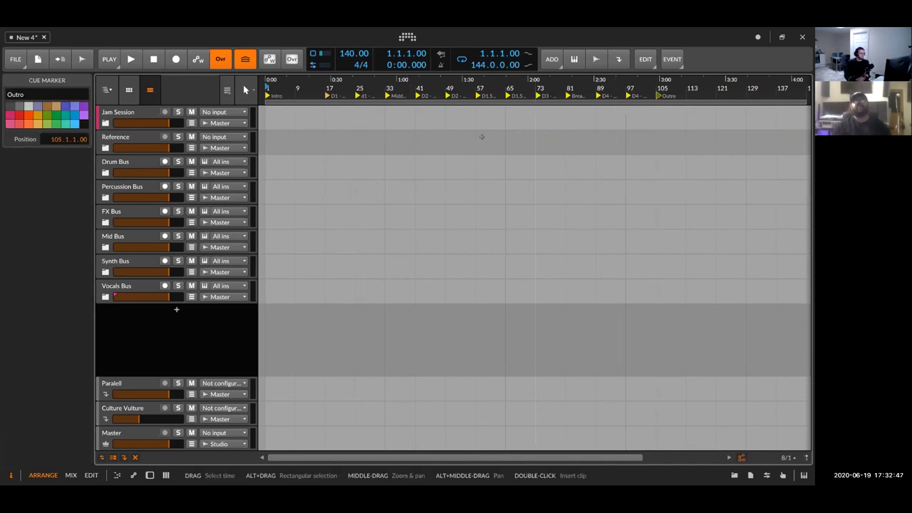
{"action": "left_click_drag", "start_coordinate": [338, 112], "coordinate": [338, 126]}
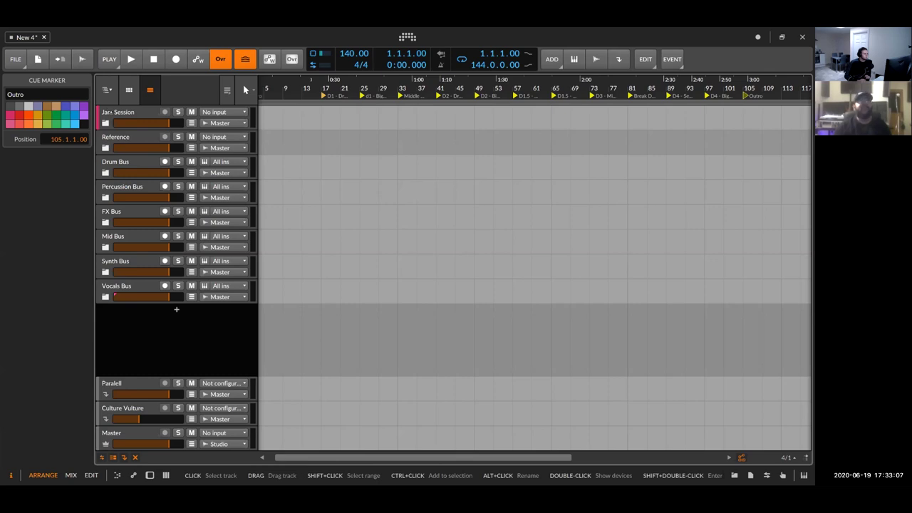
Enter the Jam Session group and go over its tracks from Drum Machine to Portal
{"action": "left_click", "coordinate": [107, 113]}
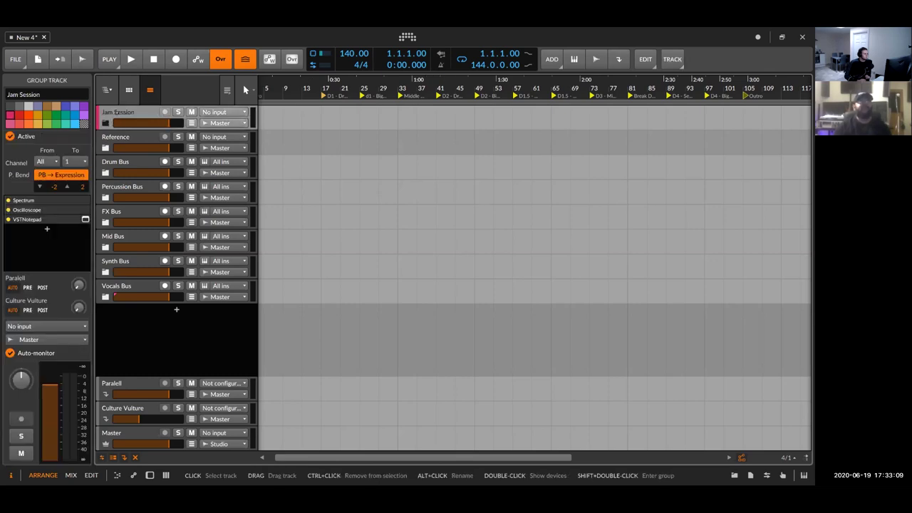
{"action": "double_click", "coordinate": [114, 113], "text": "shift"}
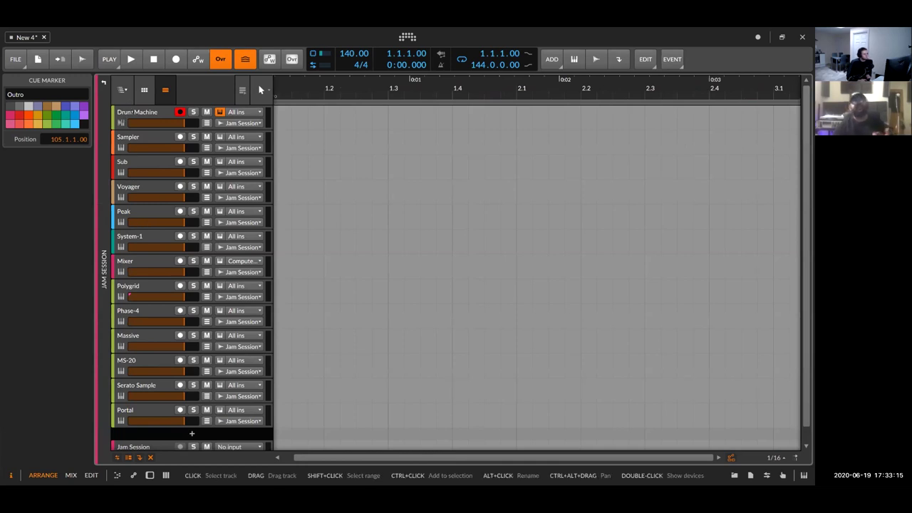
{"action": "left_click", "coordinate": [131, 112]}
{"action": "left_click", "coordinate": [139, 410]}
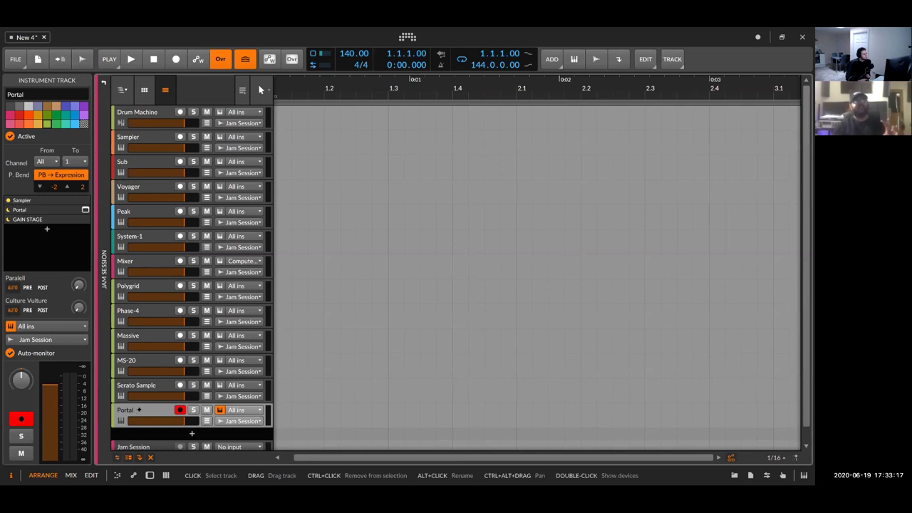
Show the tracks inside the Reference group, with a brief look at the Drum Bus group, and bring the first 55 bars into view
{"action": "left_click", "coordinate": [122, 89]}
{"action": "left_click", "coordinate": [139, 135]}
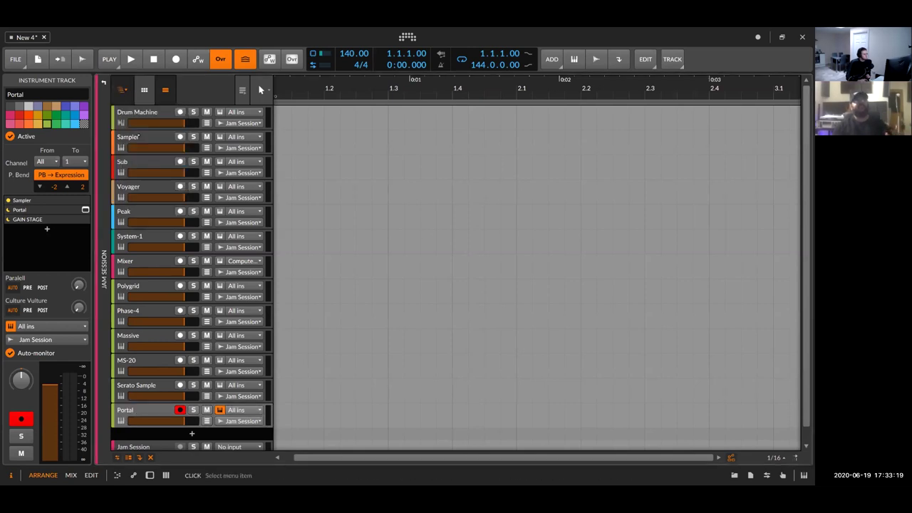
{"action": "left_click", "coordinate": [122, 89]}
{"action": "left_click", "coordinate": [140, 139]}
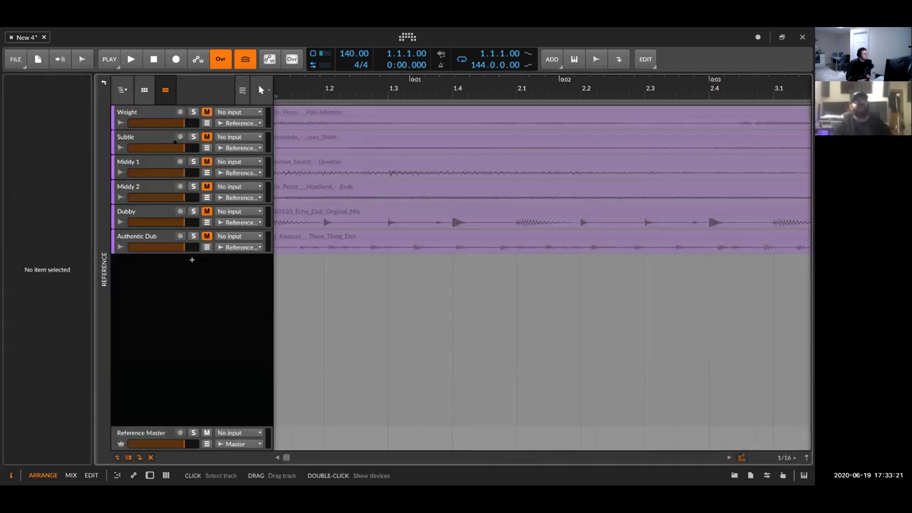
{"action": "left_click", "coordinate": [123, 89]}
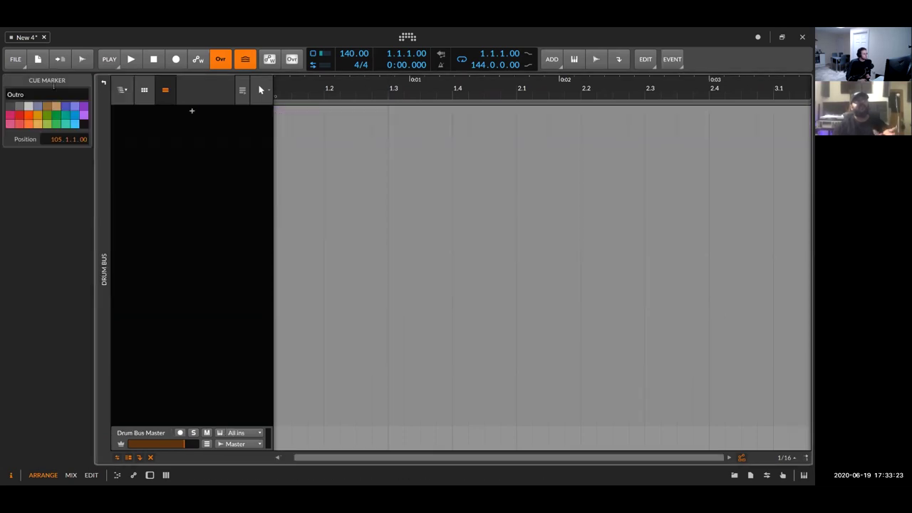
{"action": "left_click", "coordinate": [122, 90]}
{"action": "left_click", "coordinate": [146, 139]}
{"action": "scroll", "coordinate": [371, 184], "scroll_direction": "down", "scroll_amount": 10}
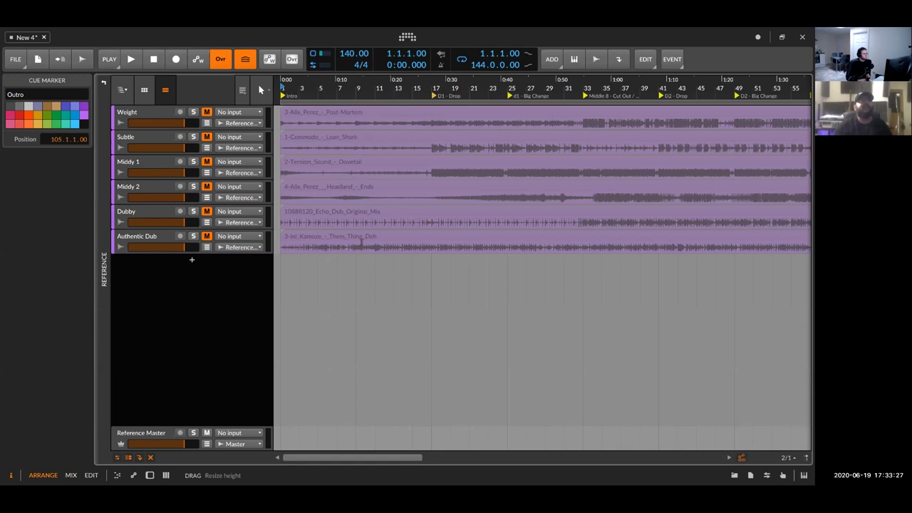
Inspect the reference song clips on the Weight, Subtle, Middy 1 and Dubby tracks, selecting each in turn
{"action": "left_click", "coordinate": [350, 110]}
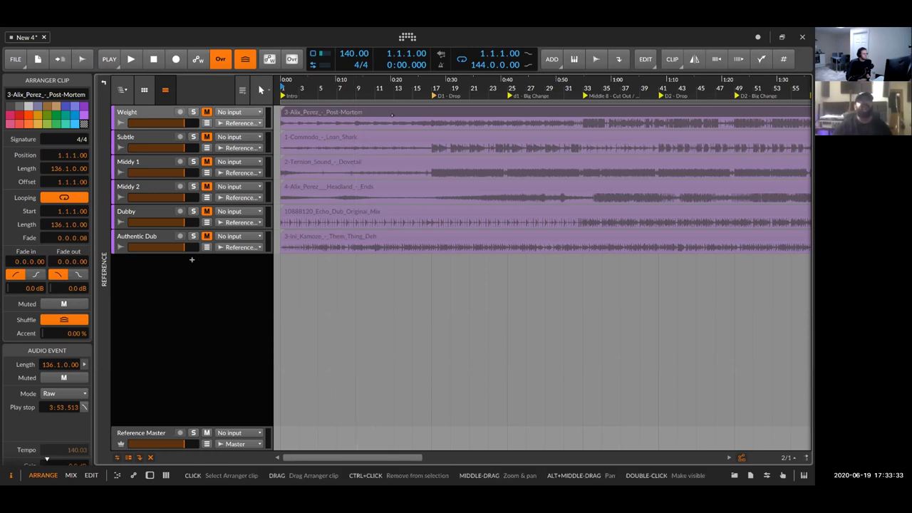
{"action": "left_click", "coordinate": [335, 137]}
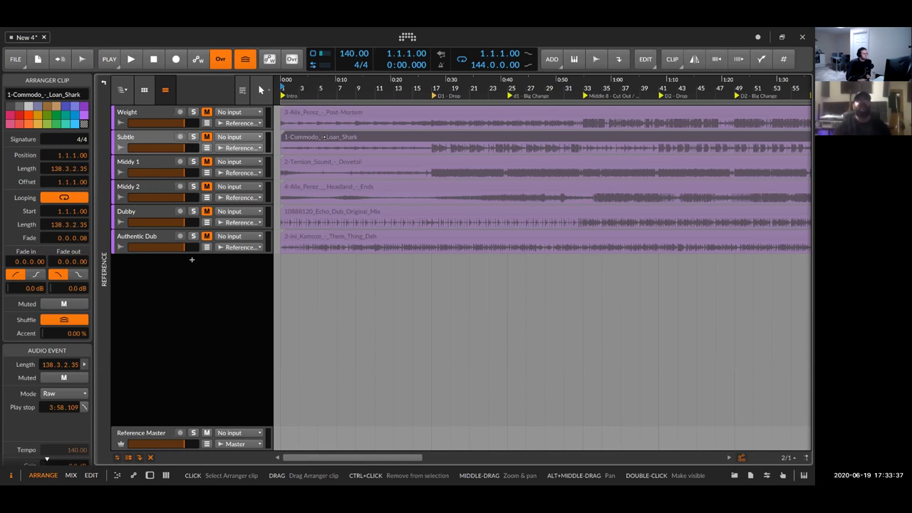
{"action": "left_click", "coordinate": [353, 164]}
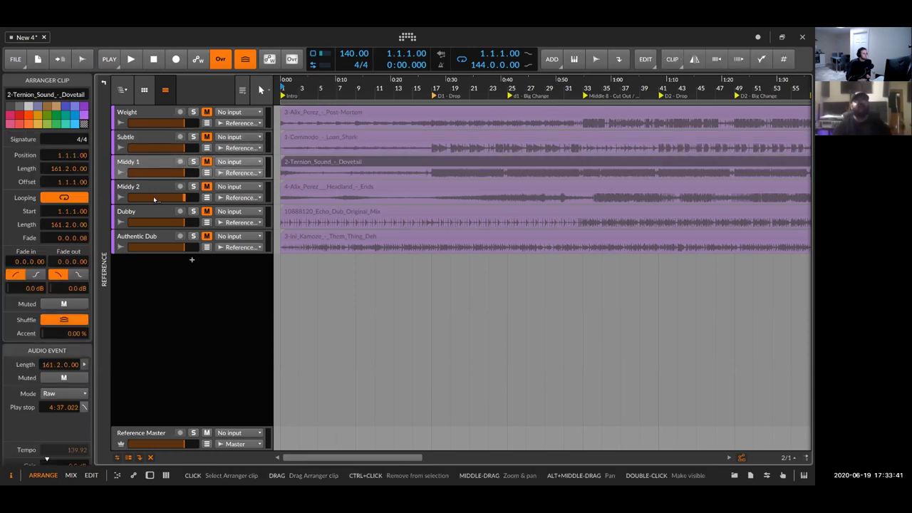
{"action": "left_click", "coordinate": [339, 213]}
{"action": "scroll", "coordinate": [321, 243], "scroll_direction": "up", "scroll_amount": 3}
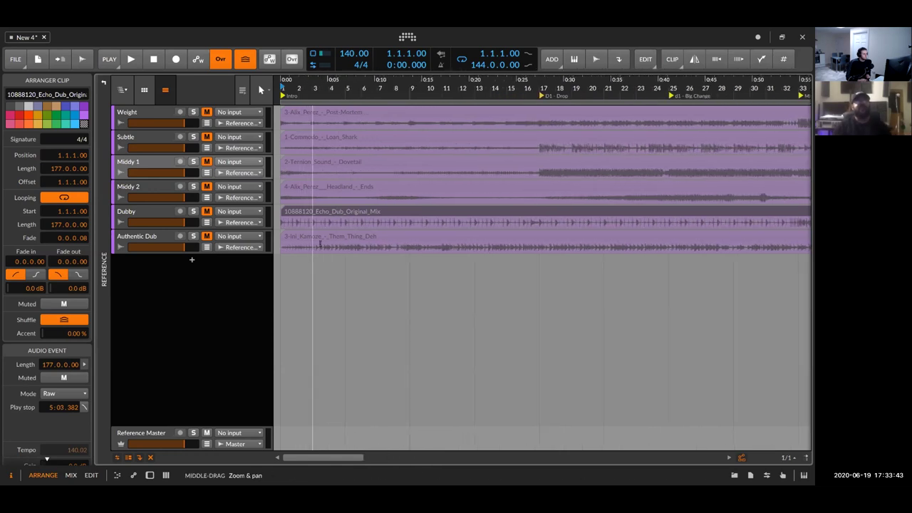
Inspect the reference clips on the Authentic Dub, Weight and Subtle tracks, with a brief look at the clip launcher
{"action": "left_click", "coordinate": [337, 236]}
{"action": "left_click", "coordinate": [337, 238]}
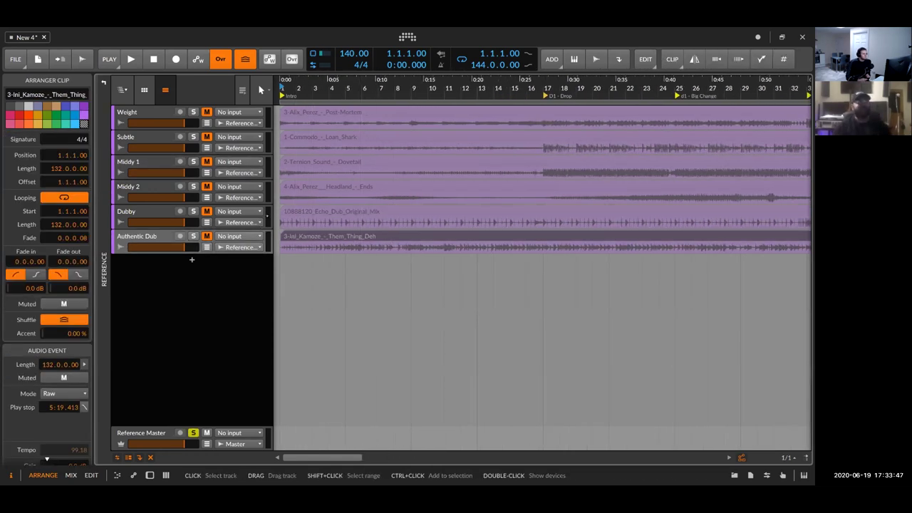
{"action": "left_click", "coordinate": [261, 90]}
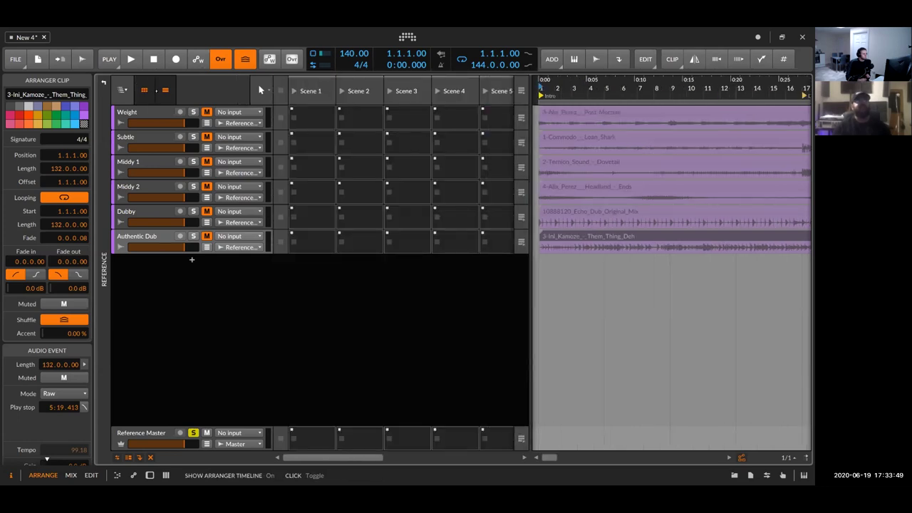
{"action": "left_click", "coordinate": [261, 90]}
{"action": "left_click", "coordinate": [261, 89]}
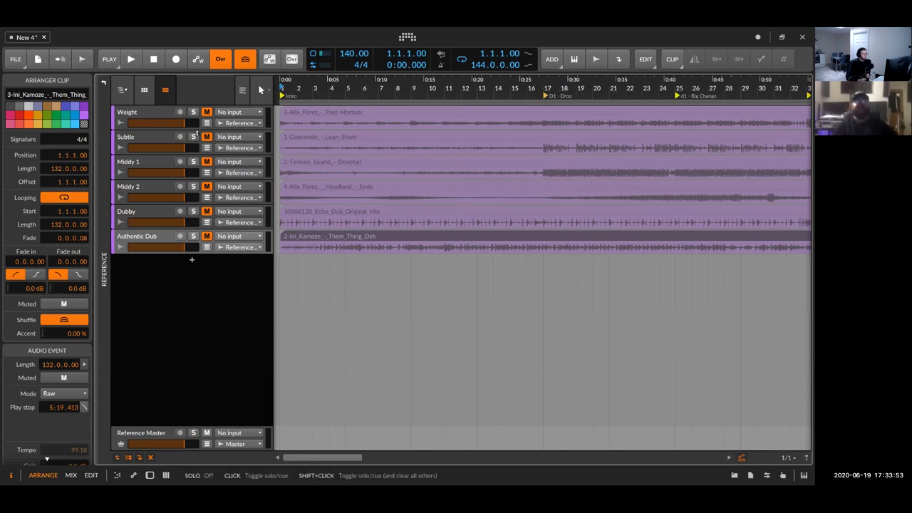
{"action": "left_click", "coordinate": [345, 111]}
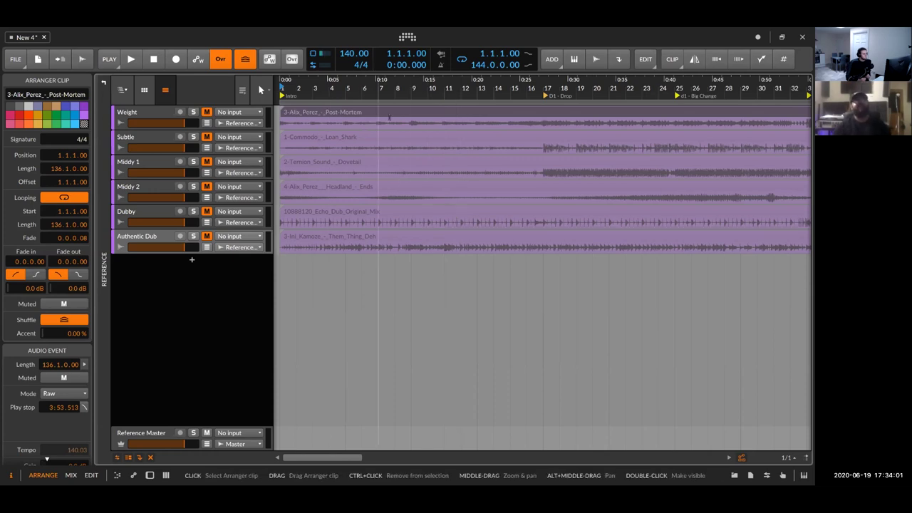
{"action": "left_click", "coordinate": [322, 136]}
{"action": "left_click", "coordinate": [323, 113]}
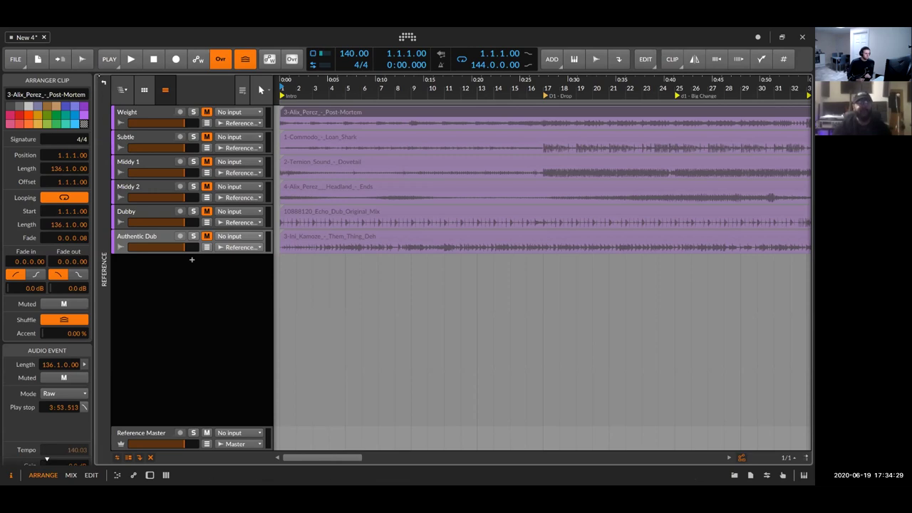
Leave the Reference group and show the Jam Session group's Drum Machine devices, displaying the Kick pad's chain up to its EQ+
{"action": "left_click", "coordinate": [260, 89]}
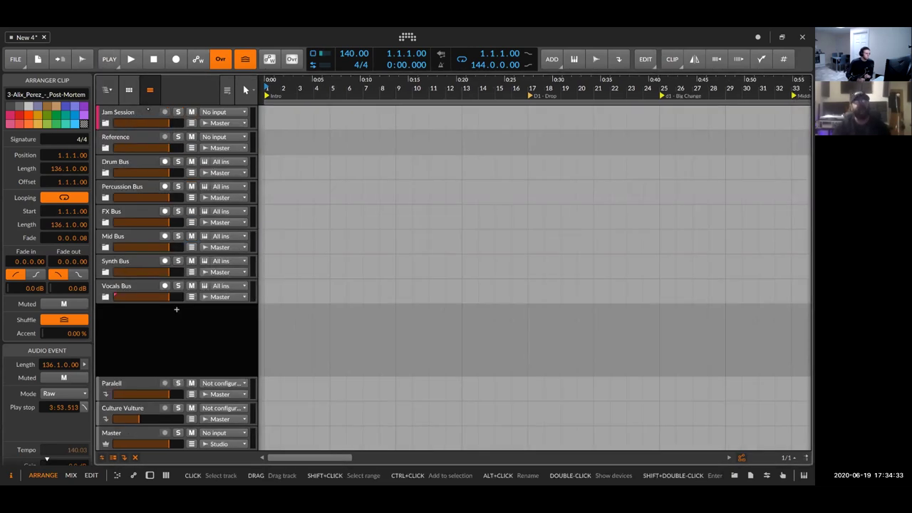
{"action": "left_click_drag", "start_coordinate": [367, 289], "coordinate": [349, 214]}
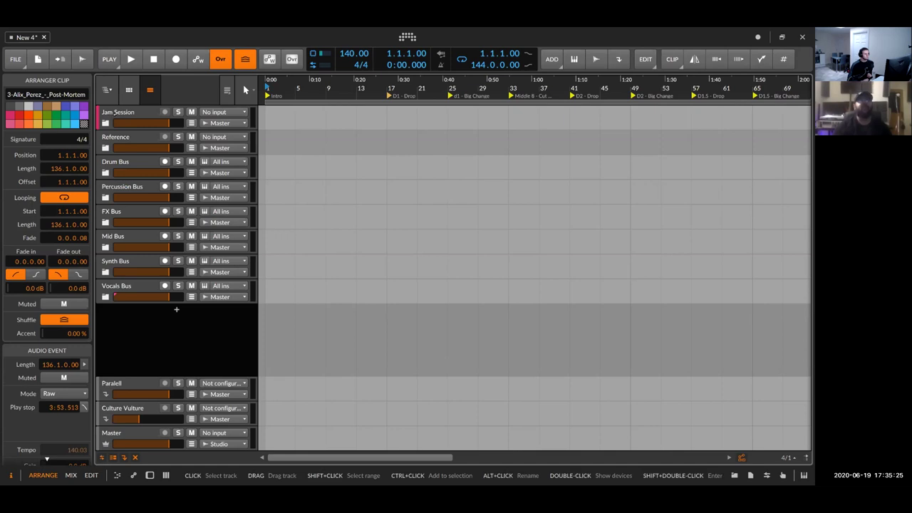
{"action": "double_click", "coordinate": [107, 113]}
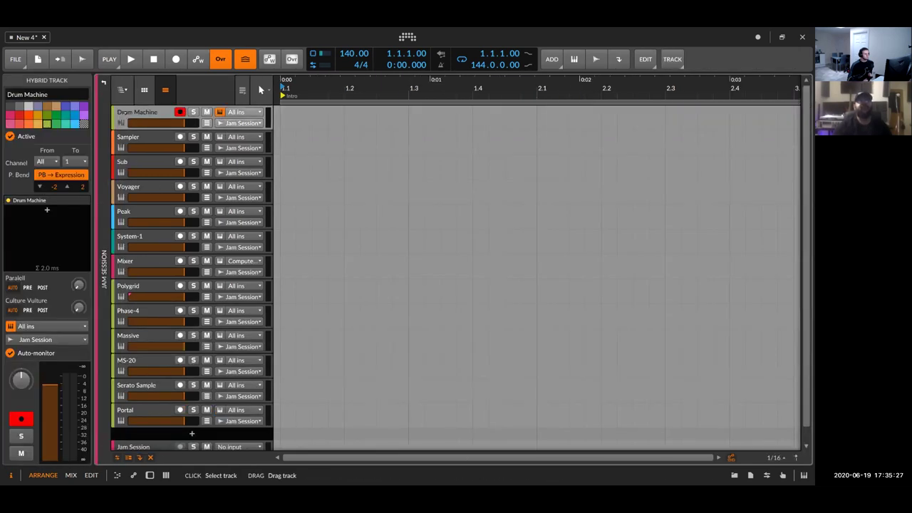
{"action": "double_click", "coordinate": [125, 112]}
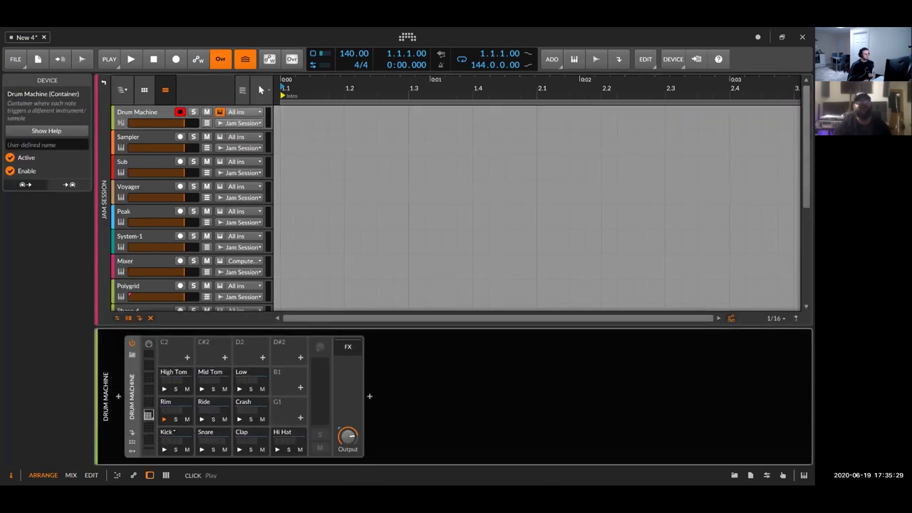
{"action": "left_click", "coordinate": [174, 433]}
{"action": "scroll", "coordinate": [522, 382], "scroll_direction": "down", "scroll_amount": 5}
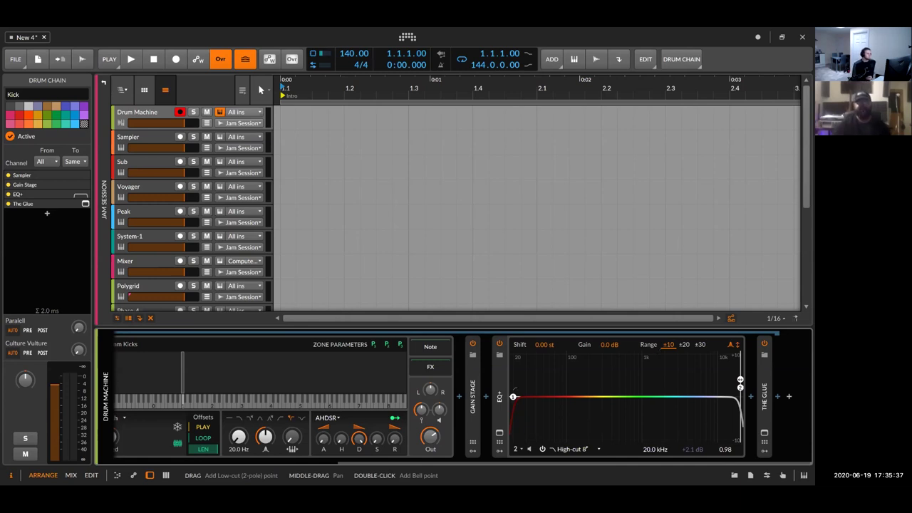
In the Kick's EQ+, raise the low-cut to about 82 Hz and add three bell cuts, including about -1.0 dB at 246 Hz and -9.7 dB at 593 Hz
{"action": "left_click", "coordinate": [513, 396]}
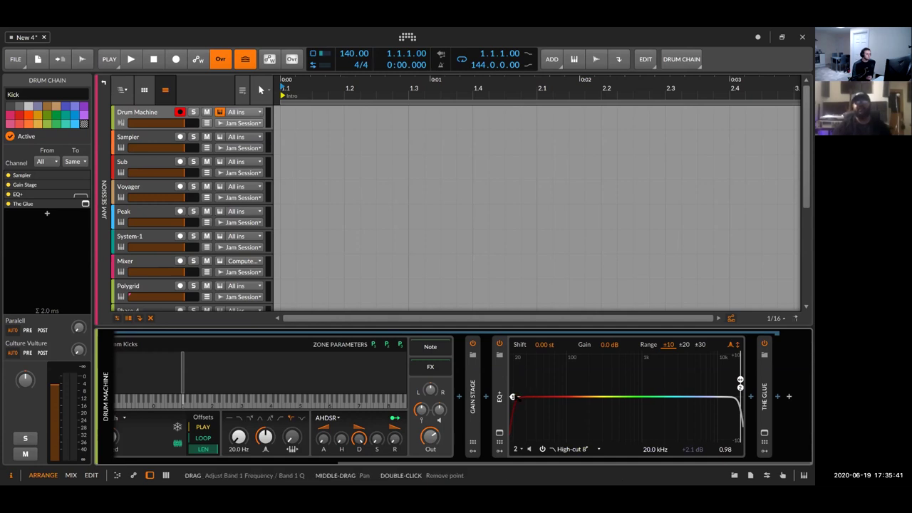
{"action": "left_click_drag", "start_coordinate": [513, 397], "coordinate": [560, 399]}
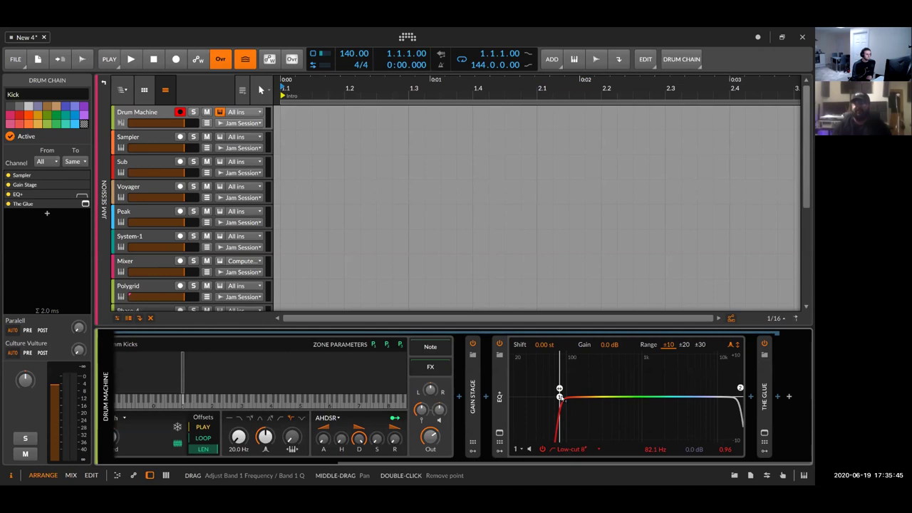
{"action": "double_click", "coordinate": [596, 403]}
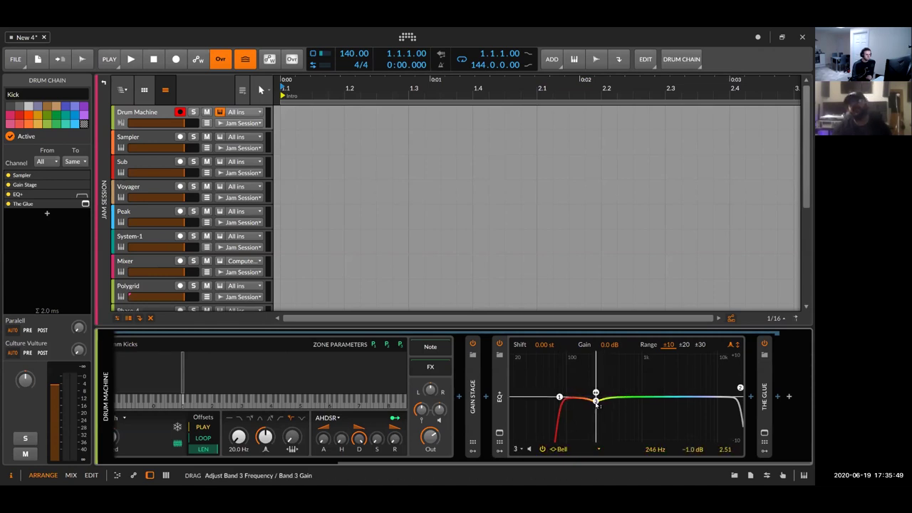
{"action": "double_click", "coordinate": [652, 405]}
{"action": "double_click", "coordinate": [621, 405]}
{"action": "scroll", "coordinate": [621, 406], "scroll_direction": "up", "scroll_amount": 5}
{"action": "left_click_drag", "start_coordinate": [621, 406], "coordinate": [624, 437]}
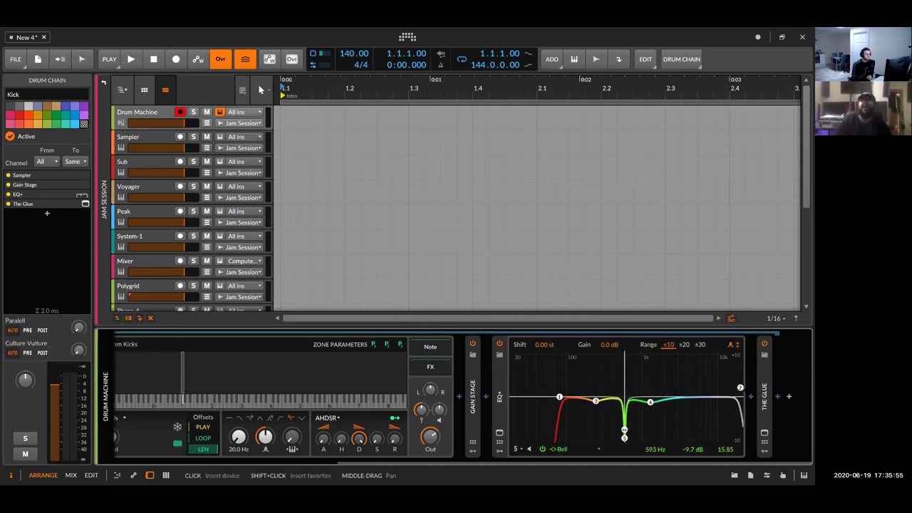
Insert the UAD Pultec-Pro Legacy equalizer between the Kick's EQ+ and The Glue, and move its window aside
{"action": "left_click", "coordinate": [751, 397]}
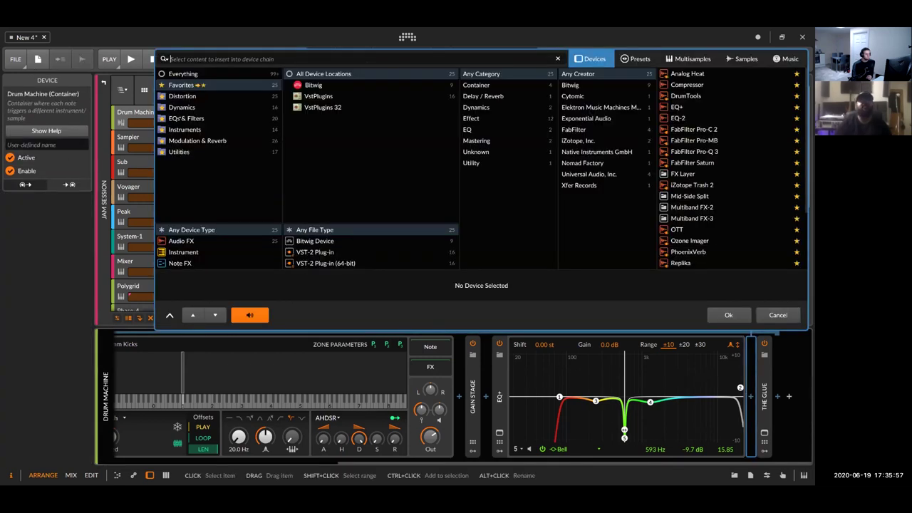
{"action": "left_click", "coordinate": [186, 118]}
{"action": "double_click", "coordinate": [703, 251]}
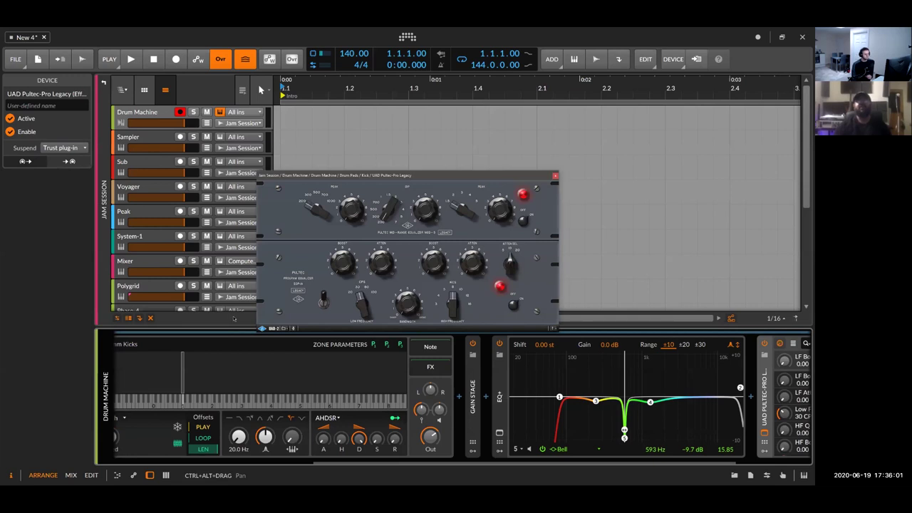
{"action": "left_click_drag", "start_coordinate": [415, 177], "coordinate": [293, 213]}
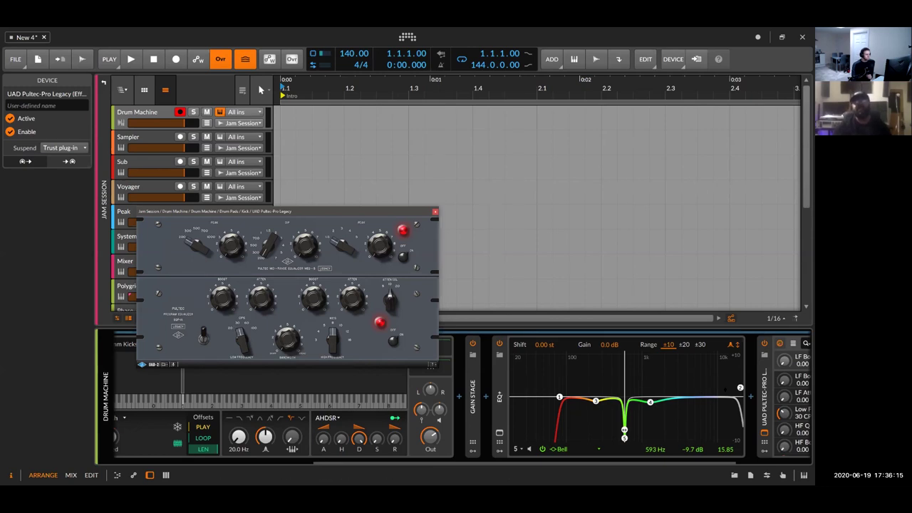
Sharpen the two gentle bell cuts, setting the 246 Hz one to about -1.8 dB with a Q of 6.31, and close the Pultec window
{"action": "mouse_move", "coordinate": [692, 392]}
{"action": "left_mouse_down"}
{"action": "mouse_move", "coordinate": [695, 377]}
{"action": "mouse_move", "coordinate": [700, 396]}
{"action": "left_mouse_up"}
{"action": "double_click", "coordinate": [700, 397]}
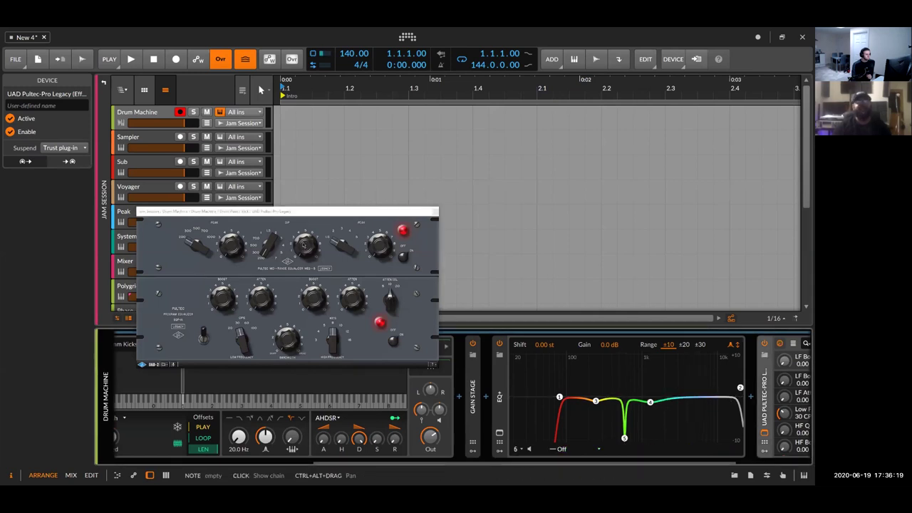
{"action": "scroll", "coordinate": [650, 402], "scroll_direction": "up", "scroll_amount": 3}
{"action": "left_click_drag", "start_coordinate": [650, 403], "coordinate": [660, 403]}
{"action": "left_click_drag", "start_coordinate": [596, 401], "coordinate": [596, 407]}
{"action": "scroll", "coordinate": [597, 404], "scroll_direction": "up", "scroll_amount": 3}
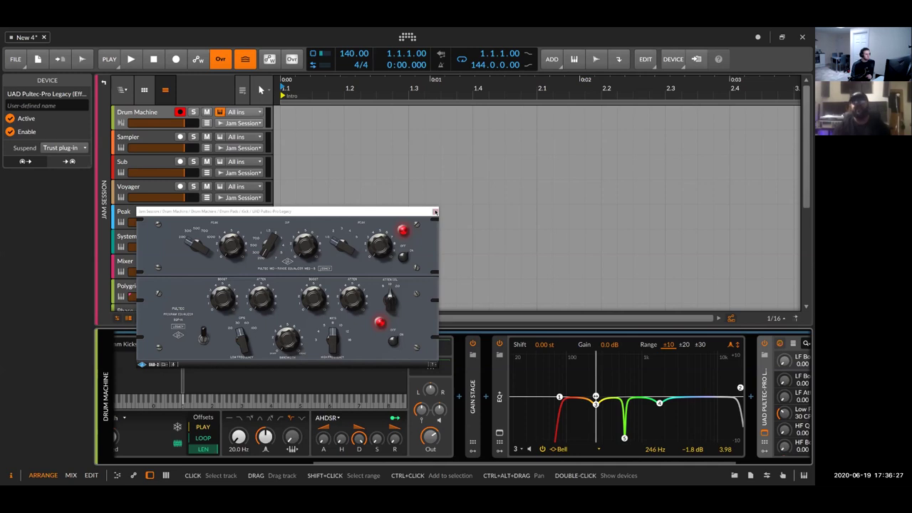
{"action": "left_click", "coordinate": [435, 212]}
{"action": "scroll", "coordinate": [659, 404], "scroll_direction": "up", "scroll_amount": 2}
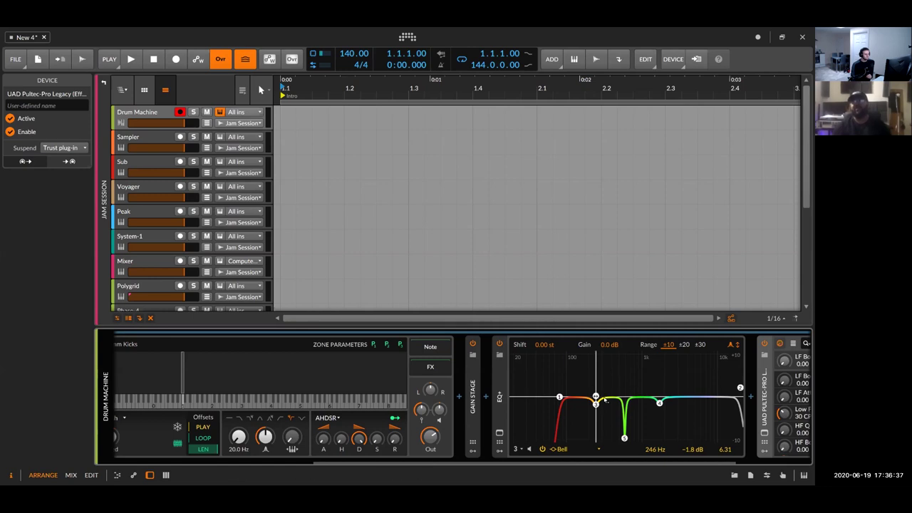
Move the lowest bell cut to about 276 Hz at -1.5 dB and try an extra bell cut at about 3.61 kHz
{"action": "left_click_drag", "start_coordinate": [596, 403], "coordinate": [599, 403]}
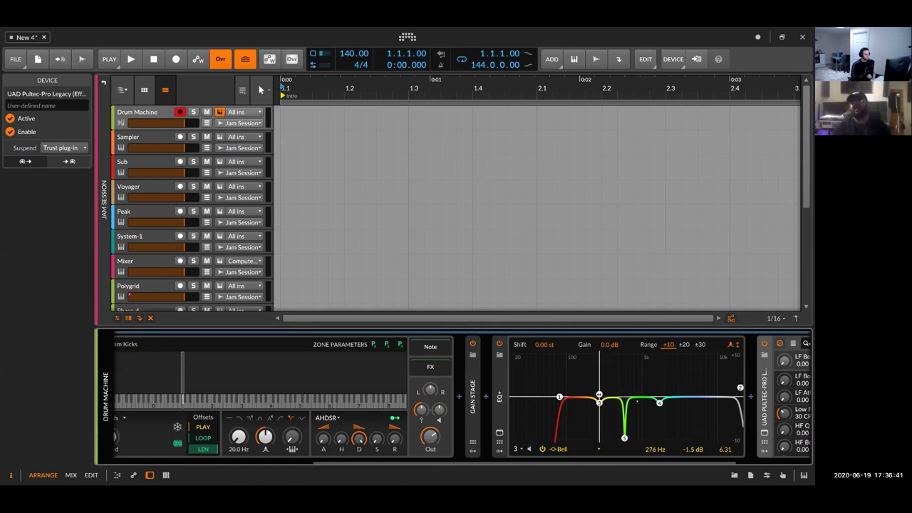
{"action": "left_click_drag", "start_coordinate": [580, 399], "coordinate": [580, 397]}
{"action": "double_click", "coordinate": [580, 397]}
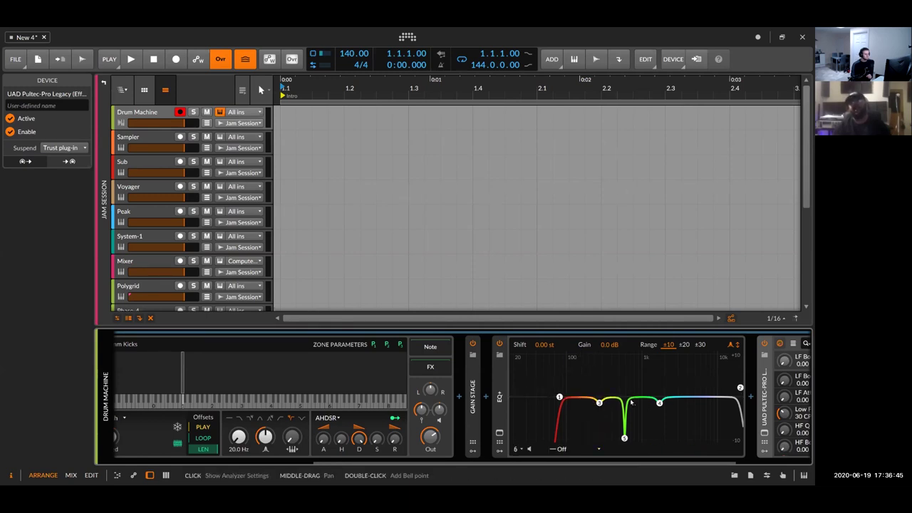
{"action": "mouse_move", "coordinate": [687, 400]}
{"action": "left_mouse_down"}
{"action": "mouse_move", "coordinate": [683, 380]}
{"action": "mouse_move", "coordinate": [684, 397]}
{"action": "left_mouse_up"}
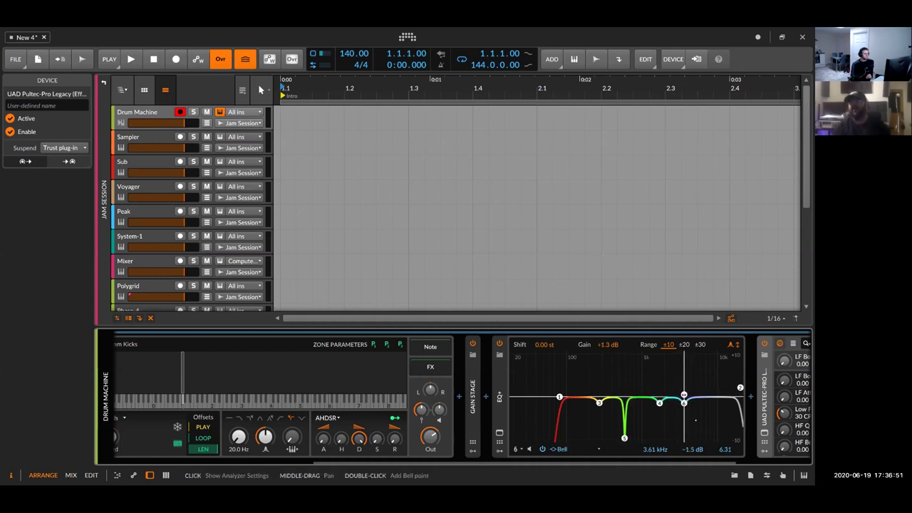
{"action": "left_click_drag", "start_coordinate": [684, 396], "coordinate": [651, 369]}
{"action": "scroll", "coordinate": [652, 369], "scroll_direction": "down", "scroll_amount": 5}
{"action": "double_click", "coordinate": [651, 368]}
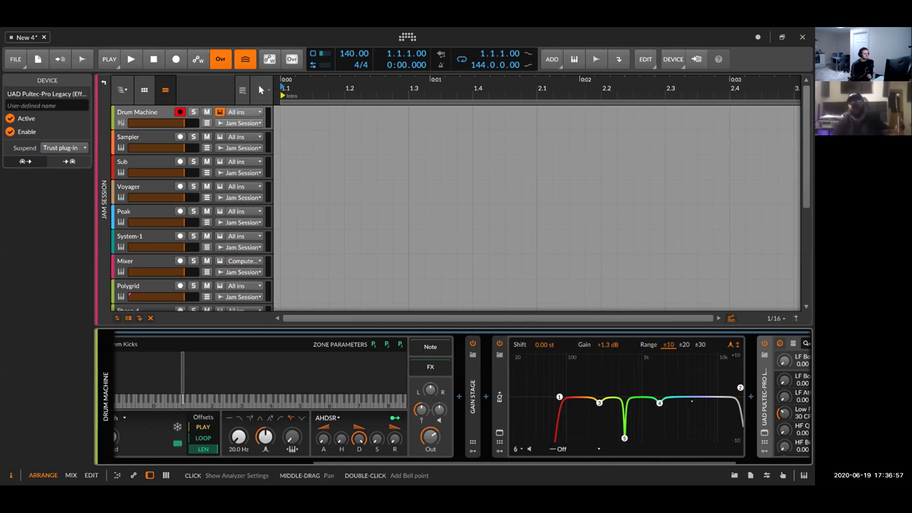
Delete the three bell bands and the high-cut band from the Kick's EQ+
{"action": "double_click", "coordinate": [660, 403]}
{"action": "double_click", "coordinate": [624, 438]}
{"action": "double_click", "coordinate": [600, 403]}
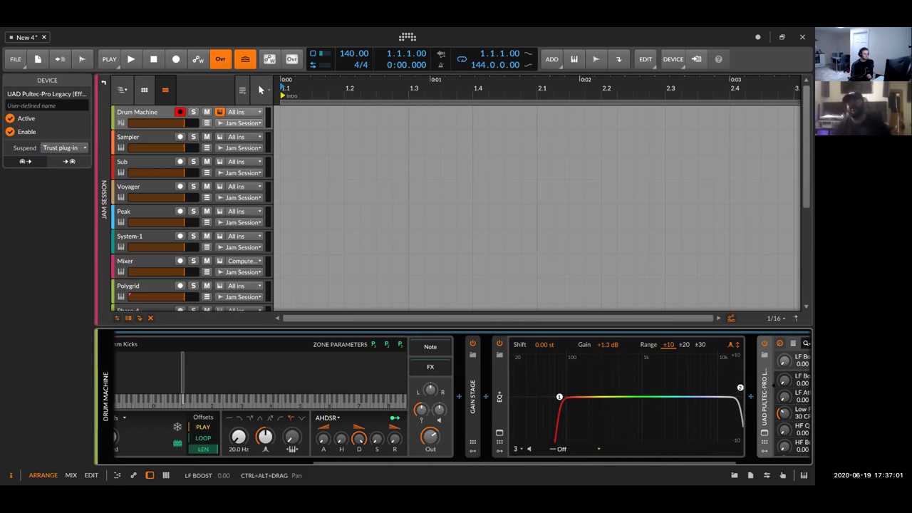
{"action": "double_click", "coordinate": [740, 388]}
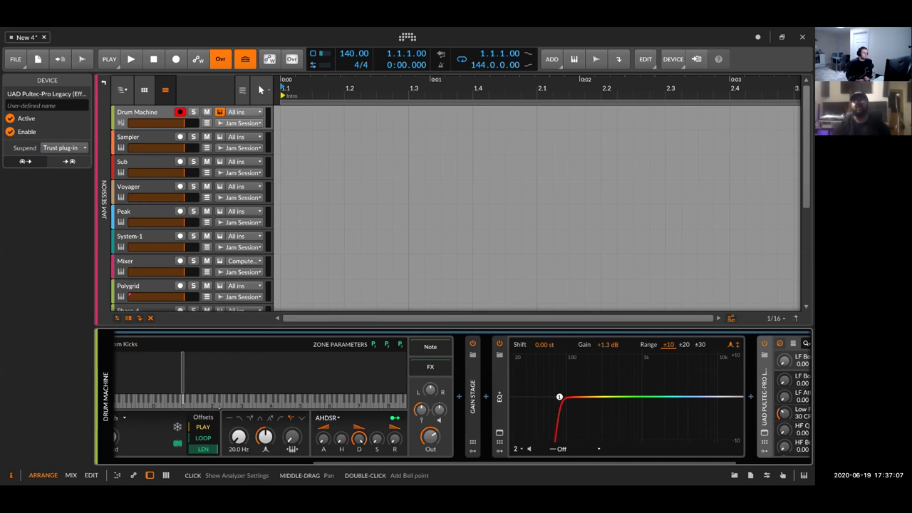
In the Kick's EQ+, lower the low-cut to about 56 Hz and add a high-shelf at about 3.21 kHz, -2.9 dB
{"action": "scroll", "coordinate": [526, 407], "scroll_direction": "left", "scroll_amount": 5}
{"action": "left_click", "coordinate": [179, 435]}
{"action": "scroll", "coordinate": [249, 399], "scroll_direction": "right", "scroll_amount": 5}
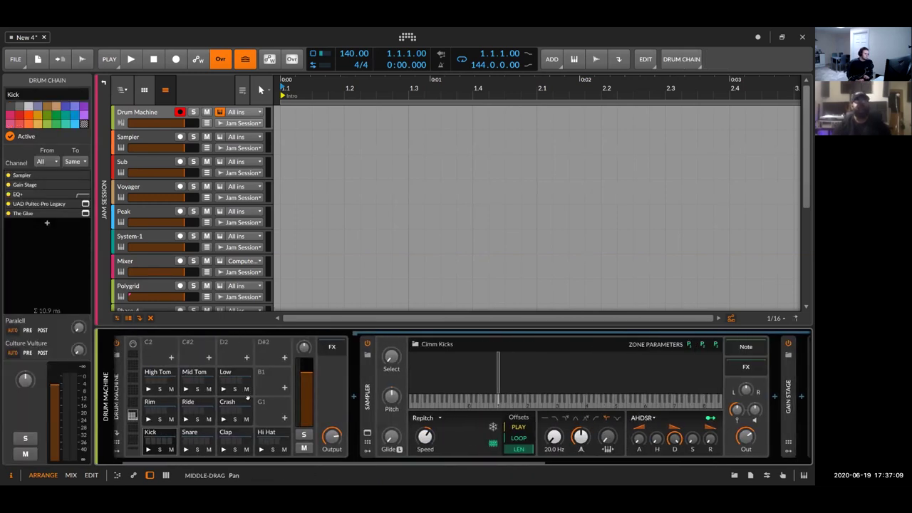
{"action": "mouse_move", "coordinate": [491, 397]}
{"action": "left_mouse_down"}
{"action": "mouse_move", "coordinate": [467, 397]}
{"action": "mouse_move", "coordinate": [479, 397]}
{"action": "left_mouse_up"}
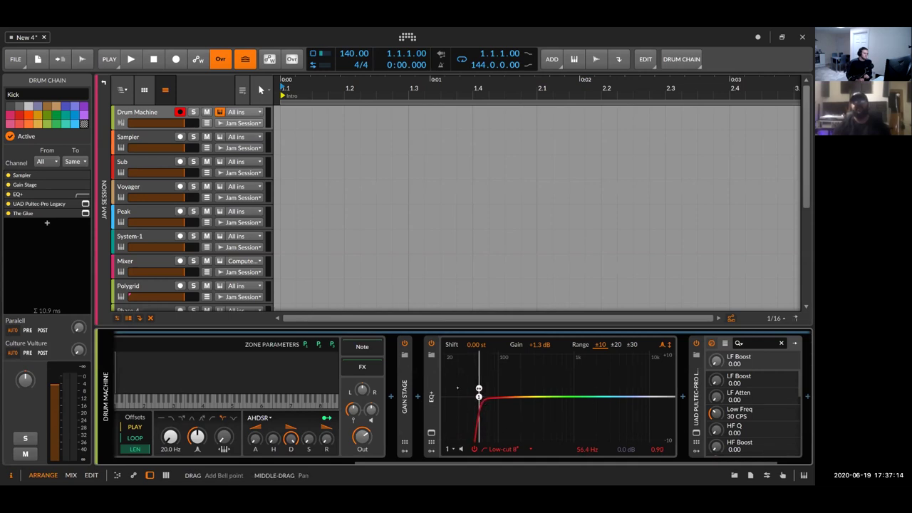
{"action": "left_click", "coordinate": [655, 403]}
{"action": "left_click_drag", "start_coordinate": [656, 403], "coordinate": [612, 408]}
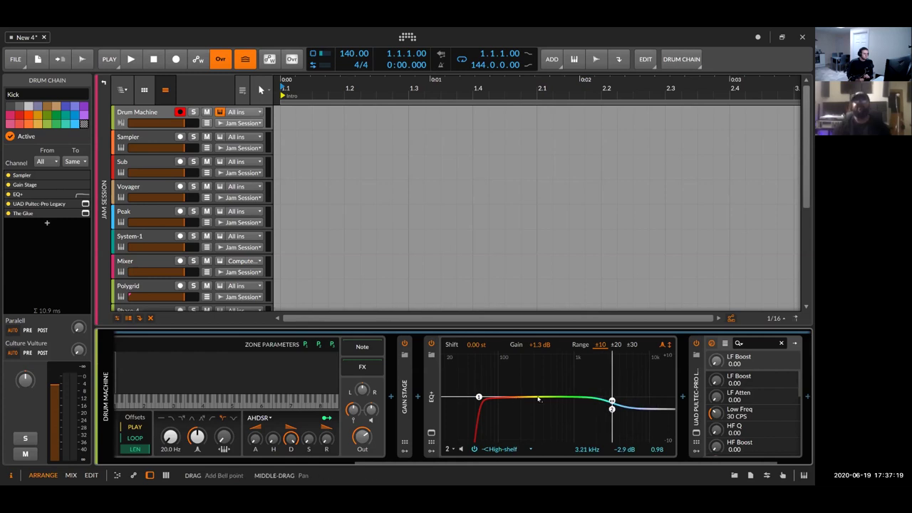
Replace the Kick EQ+'s low-cut and high-shelf with three nearly flat bell bands, placing the middle one at about 654 Hz
{"action": "double_click", "coordinate": [611, 405]}
{"action": "double_click", "coordinate": [479, 397]}
{"action": "double_click", "coordinate": [557, 397]}
{"action": "double_click", "coordinate": [611, 397]}
{"action": "double_click", "coordinate": [646, 397]}
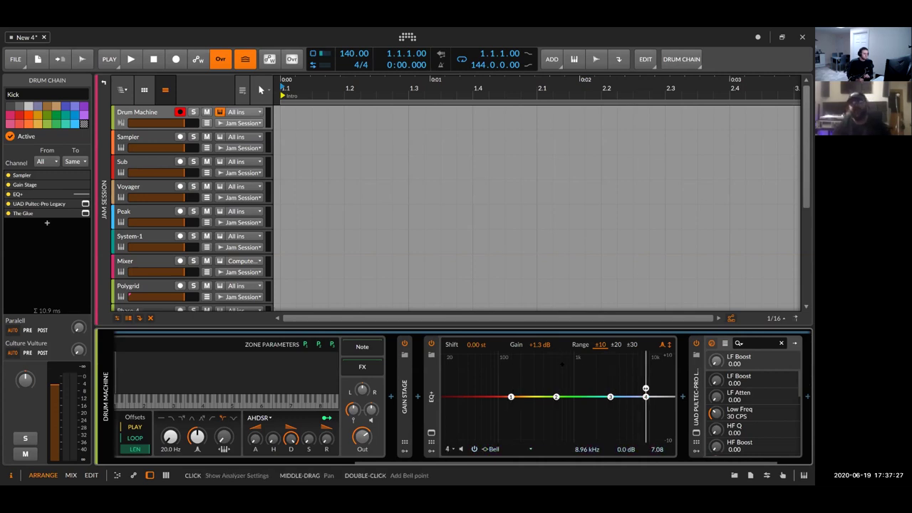
{"action": "double_click", "coordinate": [646, 390]}
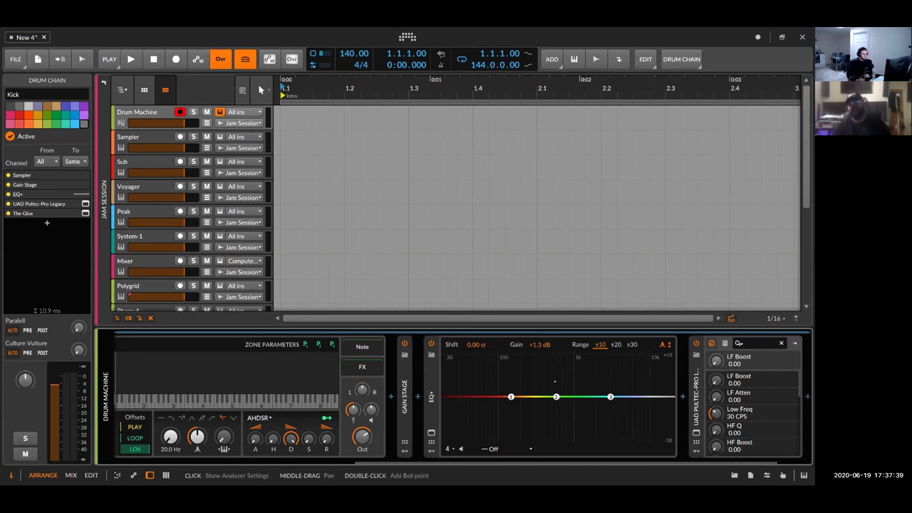
{"action": "left_click_drag", "start_coordinate": [557, 397], "coordinate": [561, 399]}
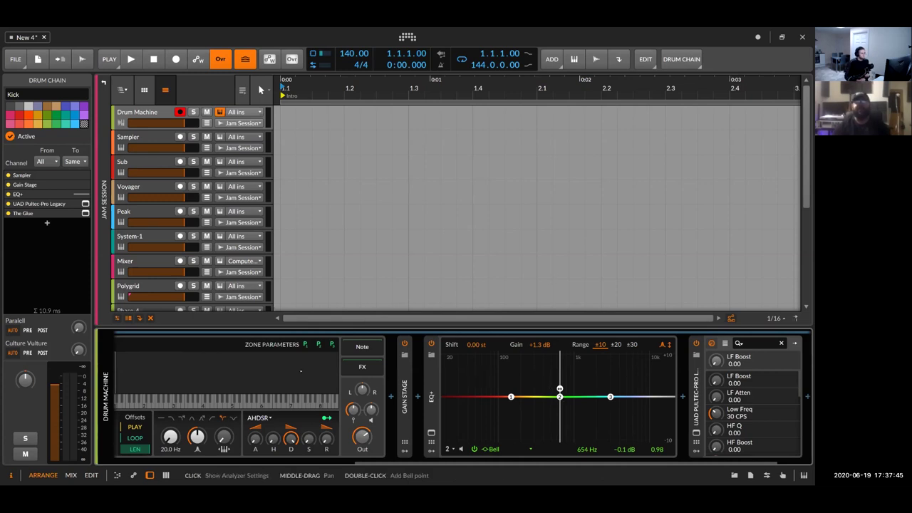
Open the zone editor of the Kick pad's Cimm Kicks sampler, enlarge it by hiding the device chain, and browse its kick samples
{"action": "scroll", "coordinate": [628, 381], "scroll_direction": "up", "scroll_amount": 5}
{"action": "left_click", "coordinate": [167, 433]}
{"action": "left_click", "coordinate": [178, 433]}
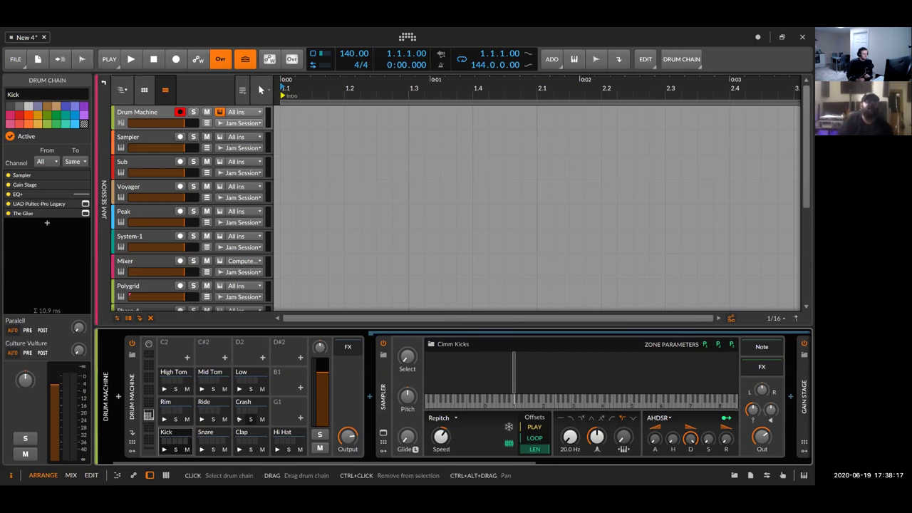
{"action": "double_click", "coordinate": [481, 378]}
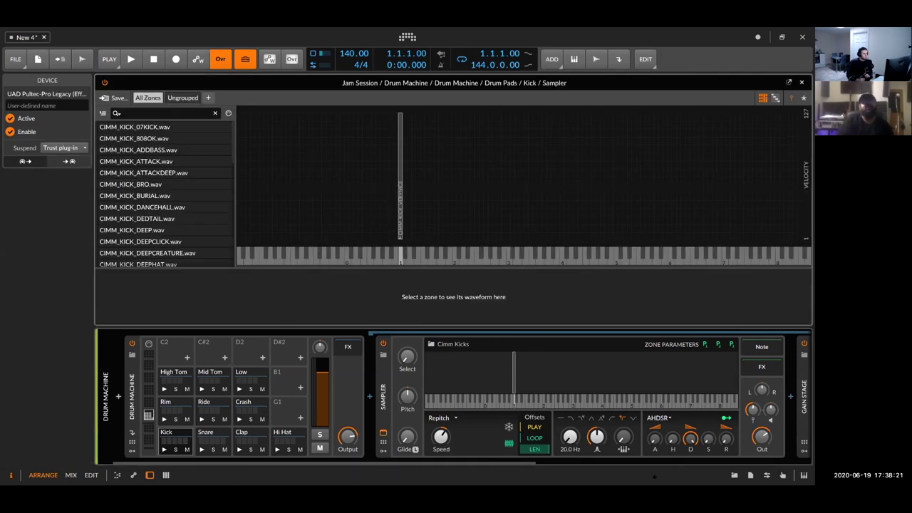
{"action": "key", "text": "d"}
{"action": "scroll", "coordinate": [186, 211], "scroll_direction": "down", "scroll_amount": 5}
{"action": "scroll", "coordinate": [184, 209], "scroll_direction": "up", "scroll_amount": 6}
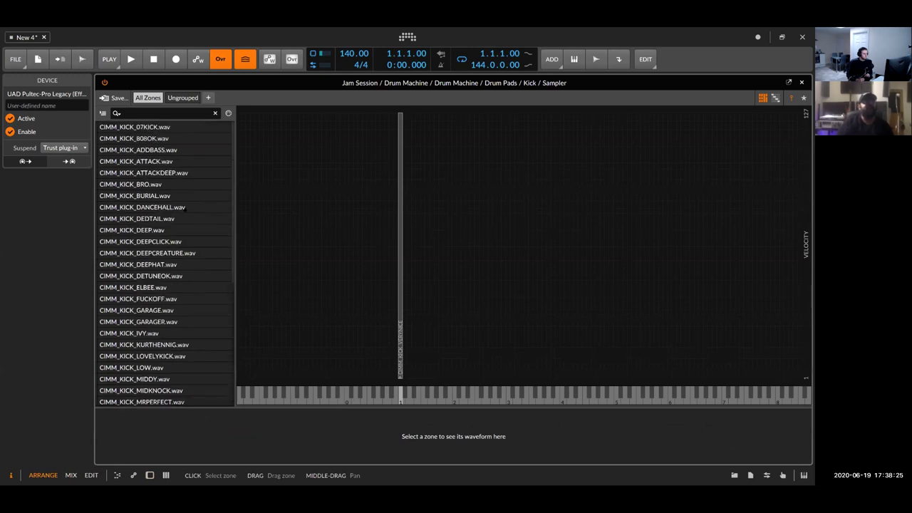
Step through the kick samples from CIMM_KICK_07KICK to CIMM_KICK_BURIAL in the Kick sampler, skim the remaining zones, and close the zone editor
{"action": "left_click", "coordinate": [163, 127]}
{"action": "left_click", "coordinate": [165, 139]}
{"action": "left_click", "coordinate": [172, 149]}
{"action": "left_click", "coordinate": [182, 160]}
{"action": "left_click", "coordinate": [179, 174]}
{"action": "left_click", "coordinate": [176, 184]}
{"action": "left_click", "coordinate": [174, 195]}
{"action": "scroll", "coordinate": [173, 235], "scroll_direction": "down", "scroll_amount": 5}
{"action": "scroll", "coordinate": [164, 263], "scroll_direction": "down", "scroll_amount": 3}
{"action": "scroll", "coordinate": [164, 264], "scroll_direction": "up", "scroll_amount": 8}
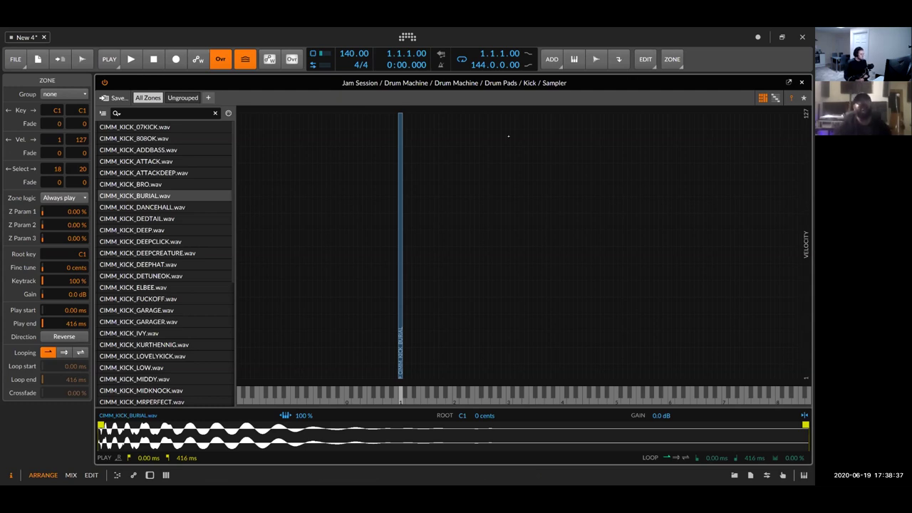
{"action": "key", "text": "Escape"}
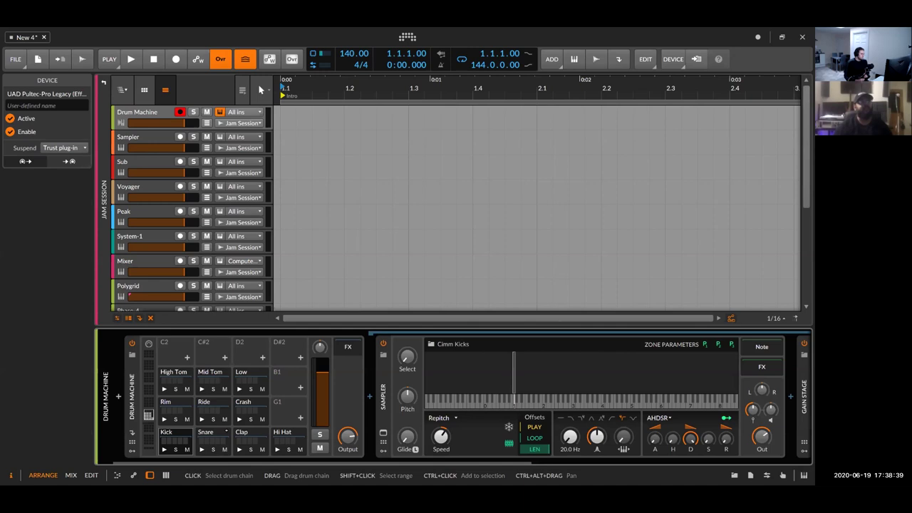
Open the zone editor of the Snare pad's Cimm Snares sampler and examine CIMM_SNARE_IVY and CIMM_SNARE_LOW808
{"action": "left_click", "coordinate": [212, 432]}
{"action": "double_click", "coordinate": [561, 373]}
{"action": "scroll", "coordinate": [173, 196], "scroll_direction": "down", "scroll_amount": 4}
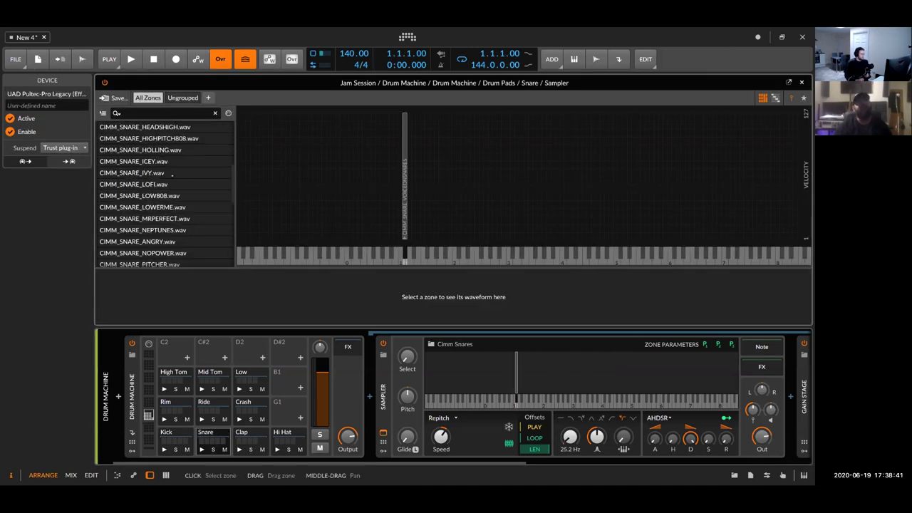
{"action": "scroll", "coordinate": [173, 196], "scroll_direction": "up", "scroll_amount": 2}
{"action": "left_click", "coordinate": [169, 173]}
{"action": "left_click", "coordinate": [175, 196]}
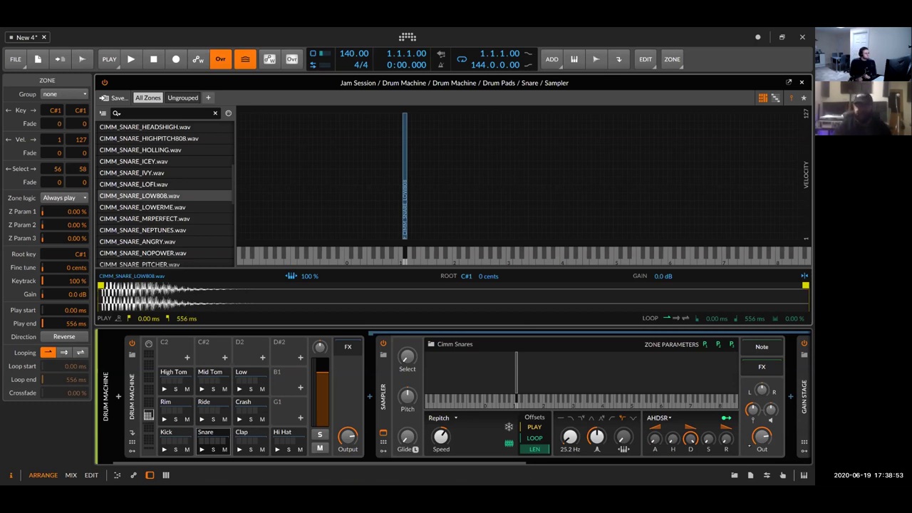
Delete the EQ+ from the Snare pad's chain and close both the zone editor and the device chain
{"action": "scroll", "coordinate": [558, 379], "scroll_direction": "right", "scroll_amount": 5}
{"action": "scroll", "coordinate": [558, 379], "scroll_direction": "right", "scroll_amount": 3}
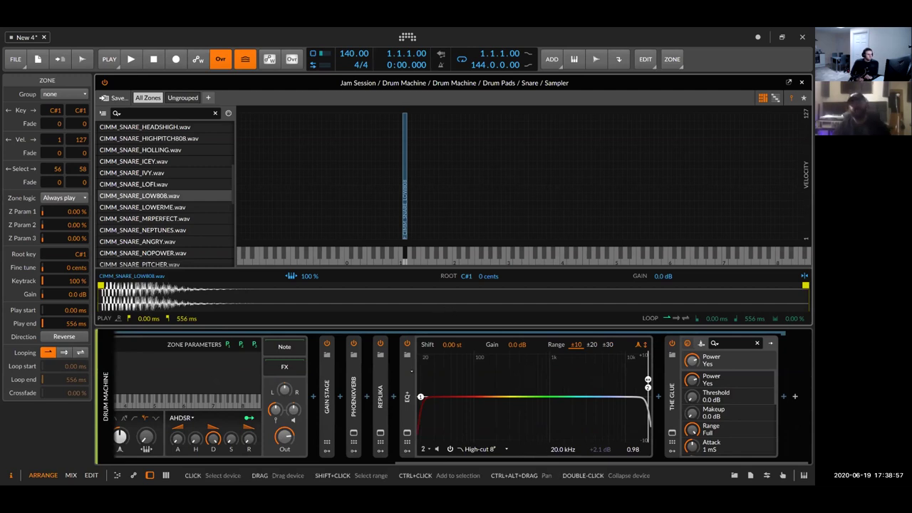
{"action": "left_click", "coordinate": [410, 371]}
{"action": "key", "text": "Delete"}
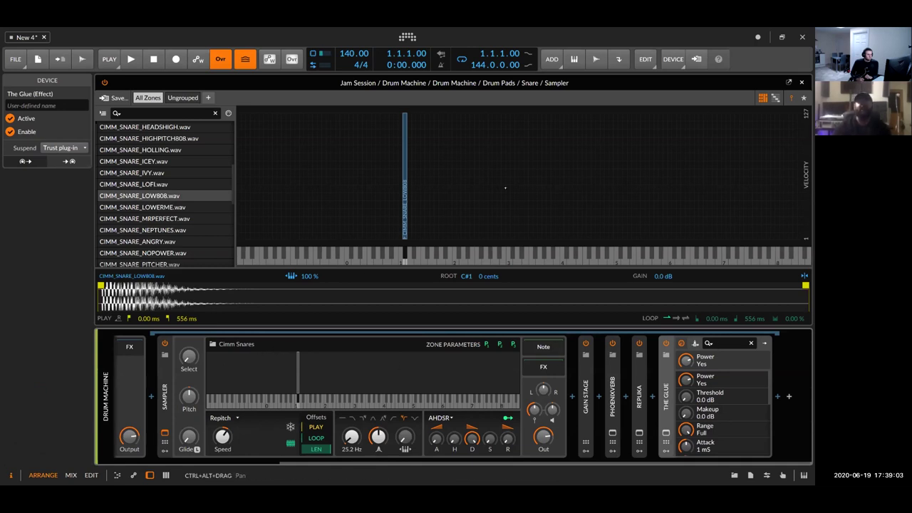
{"action": "key", "text": "Escape"}
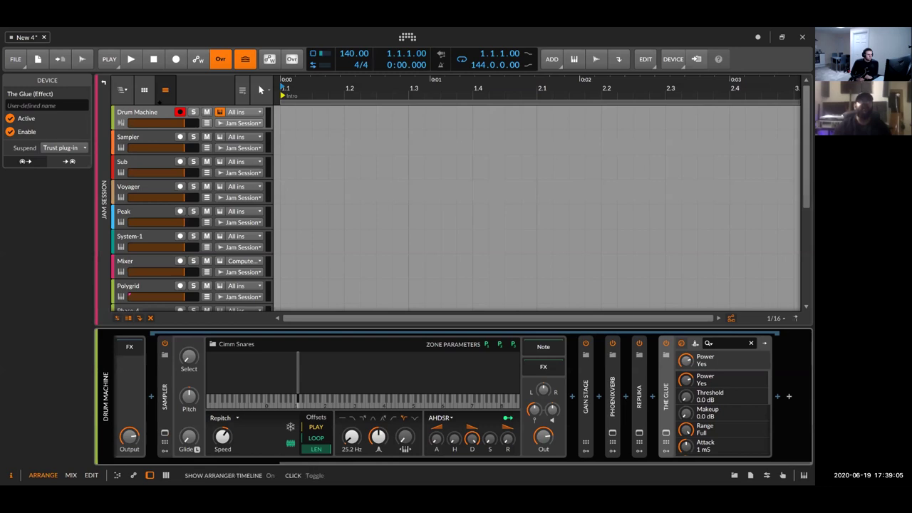
{"action": "left_click", "coordinate": [150, 475]}
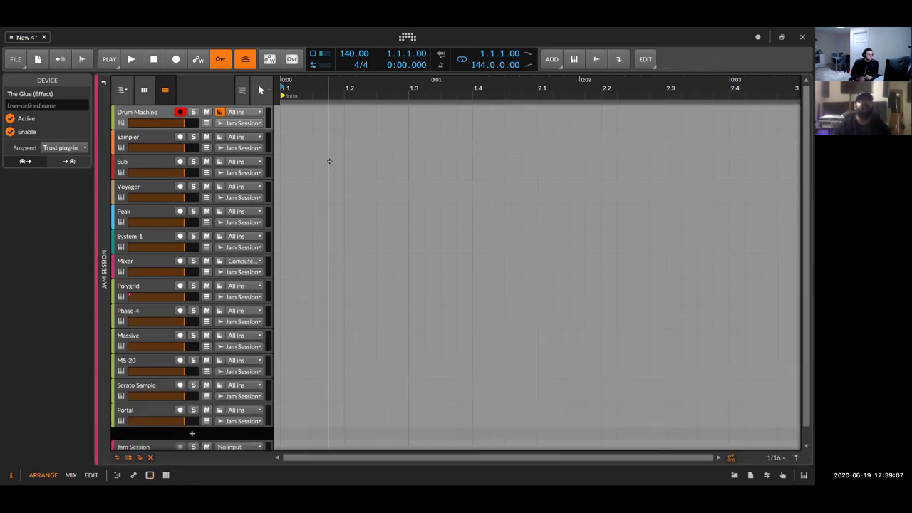
Display the Jam Session group's clip launcher in place of the arranger timeline
{"action": "left_click", "coordinate": [165, 90]}
{"action": "left_click", "coordinate": [150, 90]}
{"action": "left_click", "coordinate": [151, 90]}
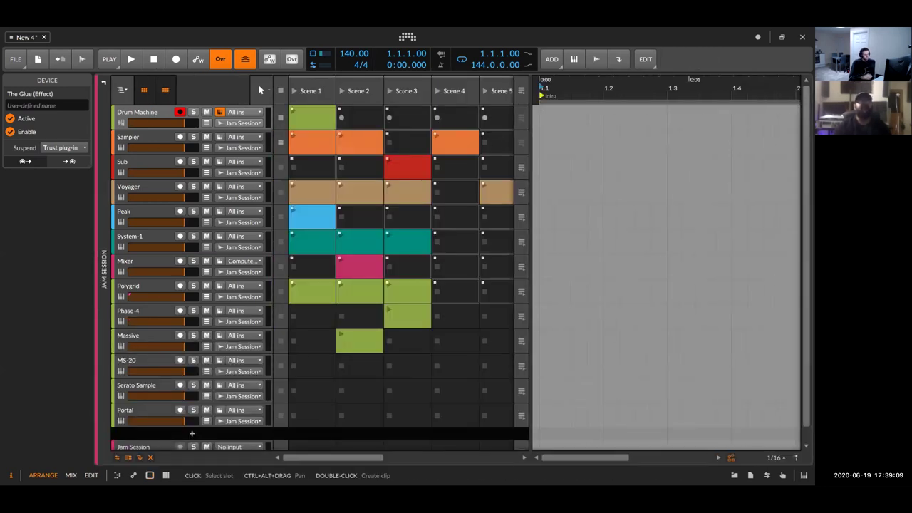
{"action": "left_click", "coordinate": [173, 92]}
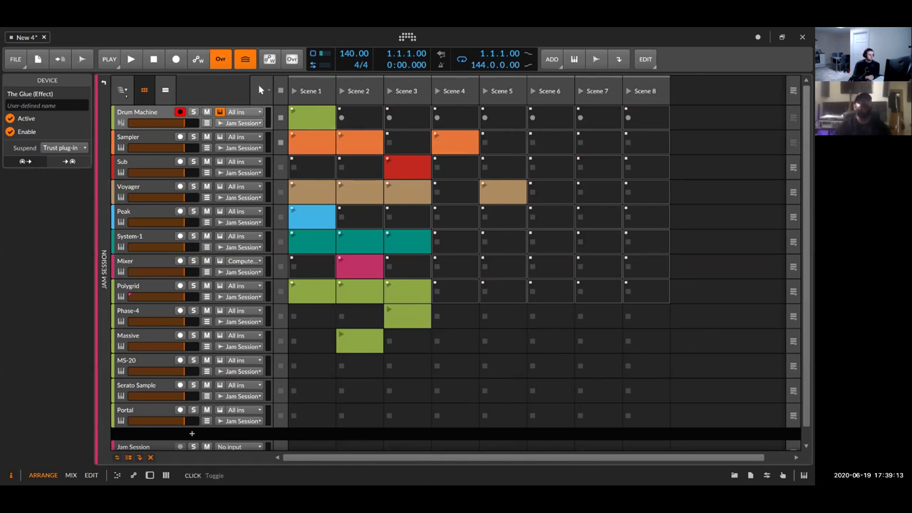
Switch to the whole-project track level and repeatedly unfold and collapse the Jam Session group to inspect its tracks and clips
{"action": "left_click", "coordinate": [124, 92]}
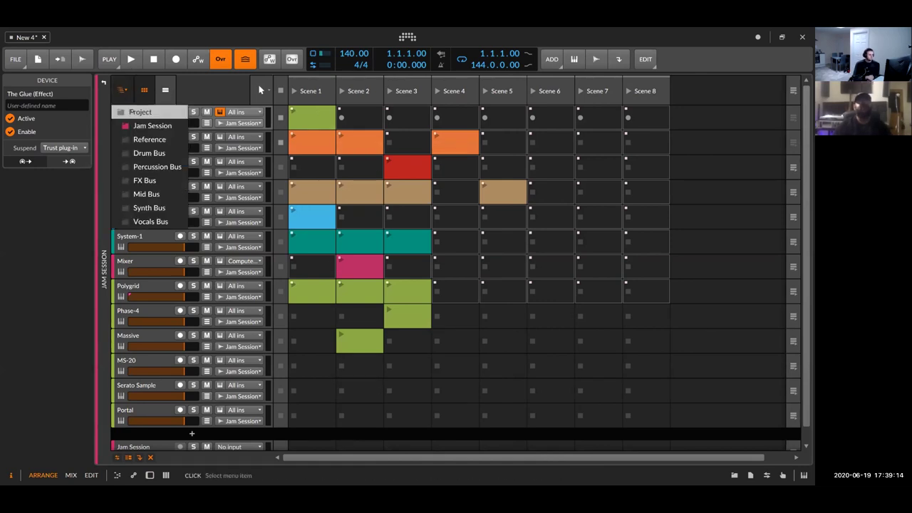
{"action": "left_click", "coordinate": [140, 112]}
{"action": "left_click", "coordinate": [109, 142]}
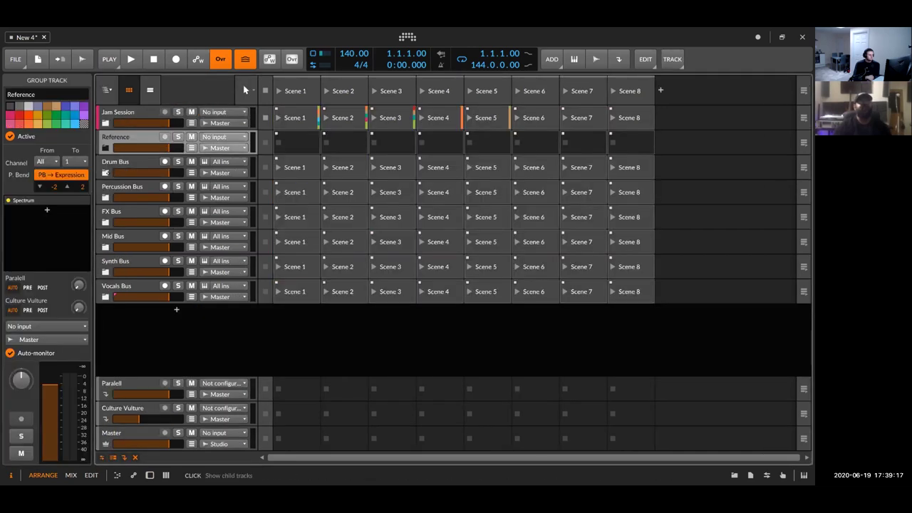
{"action": "left_click", "coordinate": [246, 90]}
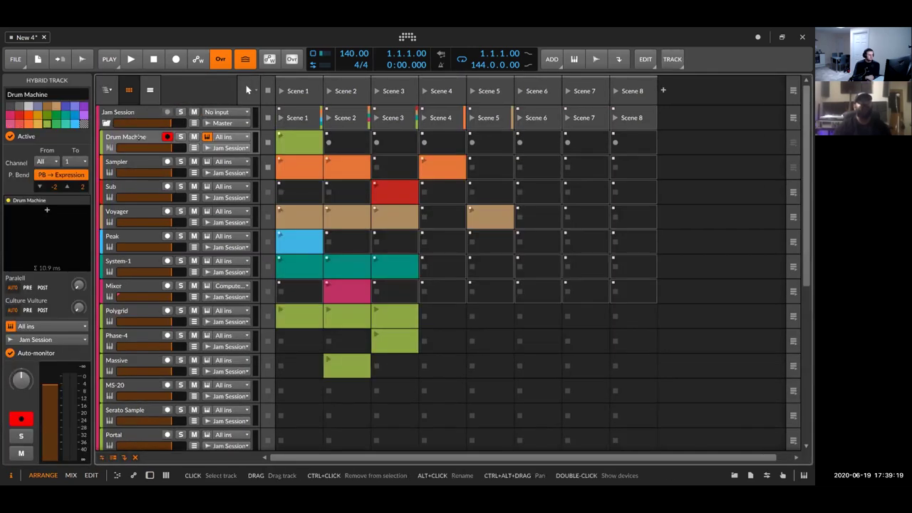
{"action": "left_click", "coordinate": [106, 123]}
{"action": "left_click", "coordinate": [114, 161]}
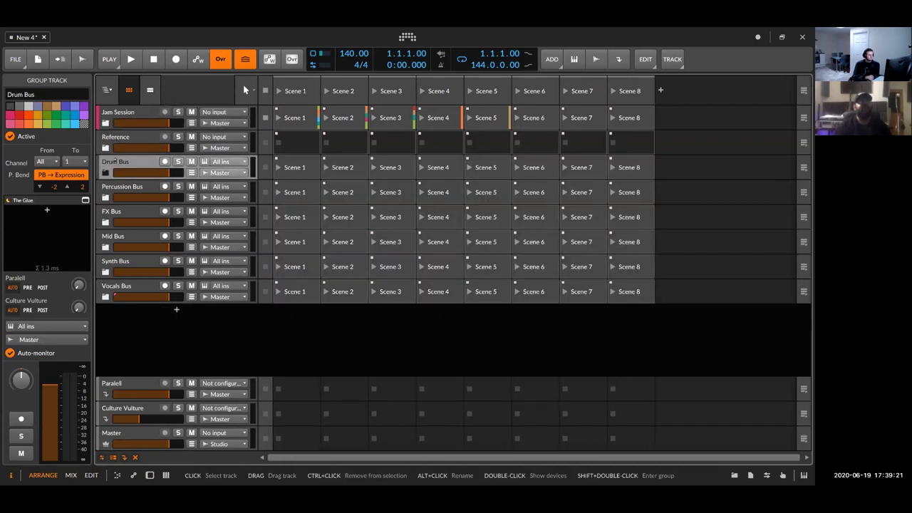
{"action": "left_click", "coordinate": [245, 90]}
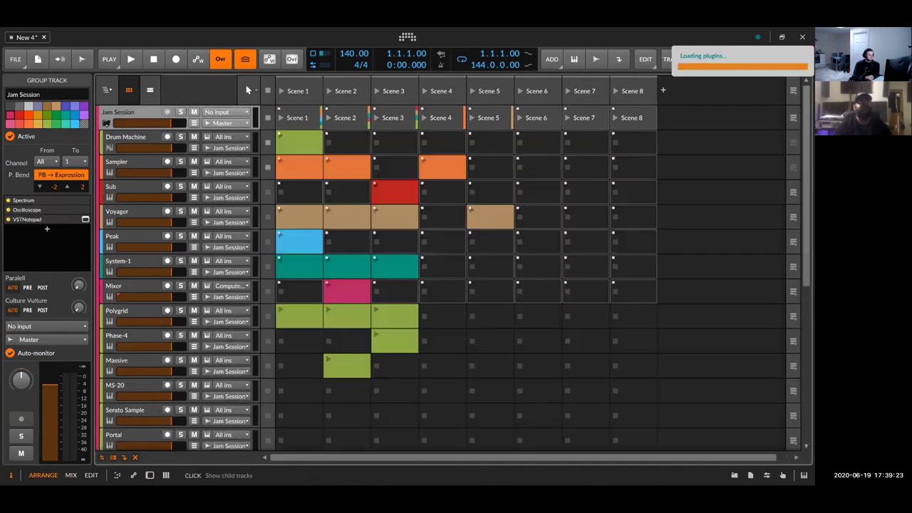
{"action": "left_click", "coordinate": [246, 88]}
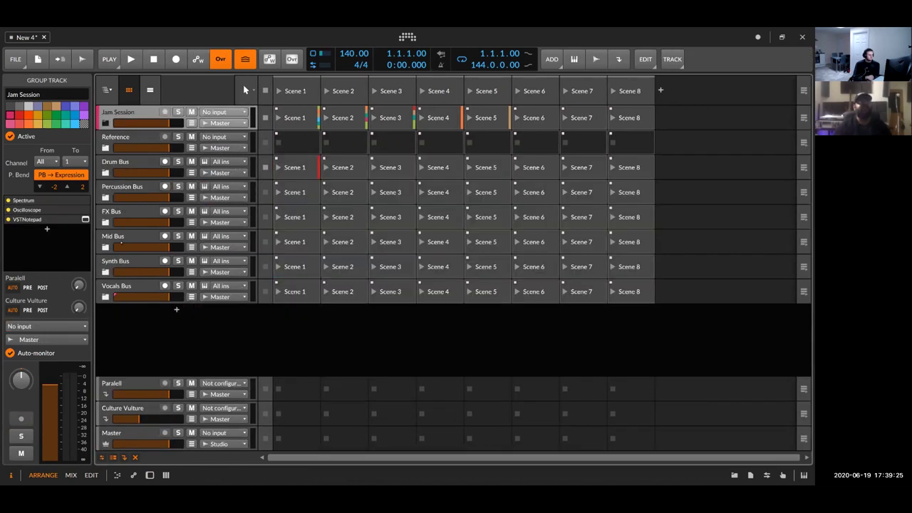
{"action": "left_click", "coordinate": [246, 89]}
{"action": "left_click", "coordinate": [247, 89]}
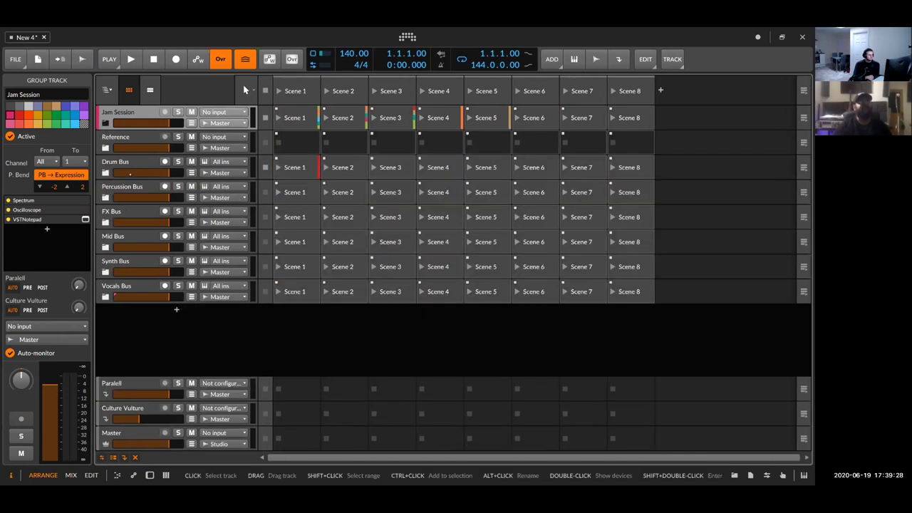
{"action": "right_click", "coordinate": [154, 122]}
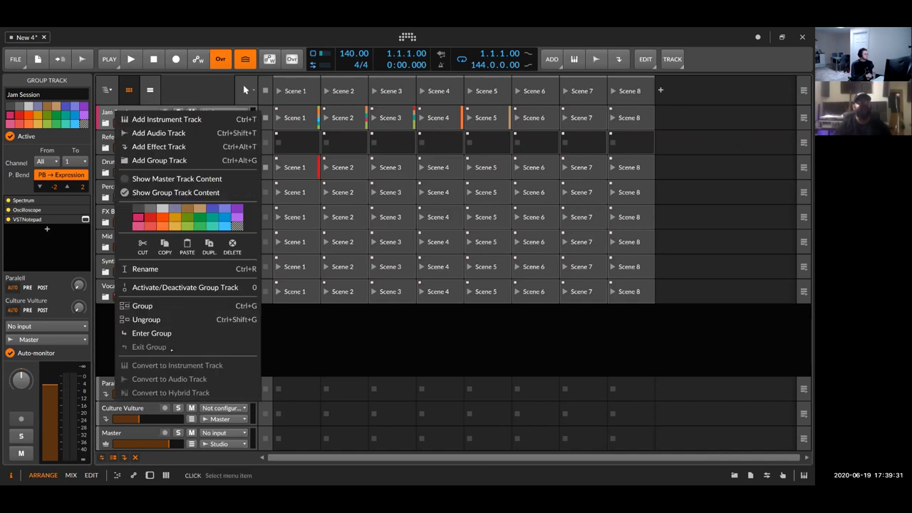
{"action": "left_click", "coordinate": [176, 193]}
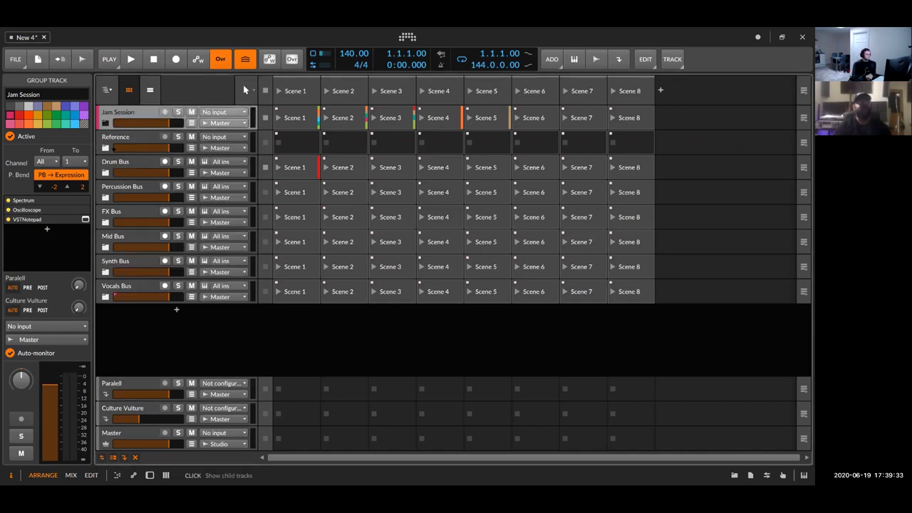
Show the arranger timeline instead of the clip launcher, unfold the Reference group to view its reference tracks, and collapse it
{"action": "left_click", "coordinate": [149, 90]}
{"action": "left_click", "coordinate": [129, 90]}
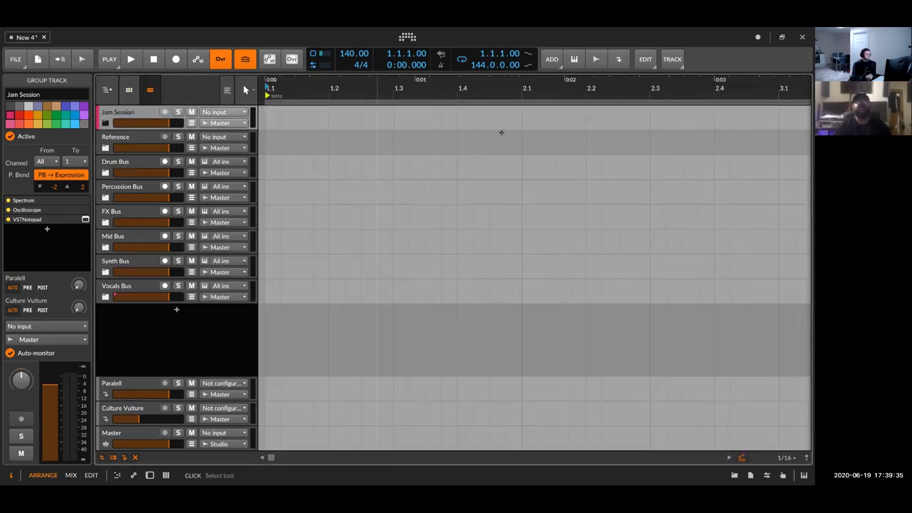
{"action": "scroll", "coordinate": [502, 133], "scroll_direction": "down", "scroll_amount": 5}
{"action": "left_click", "coordinate": [106, 148]}
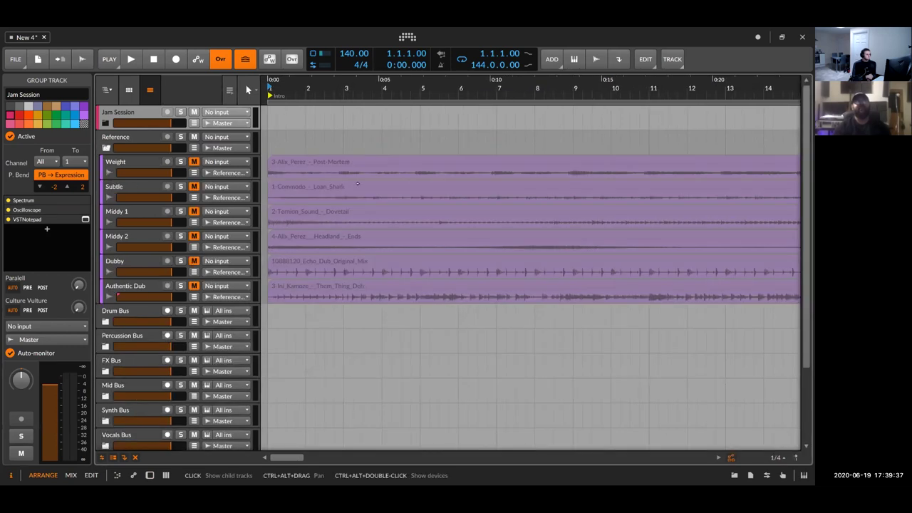
{"action": "left_click", "coordinate": [105, 148]}
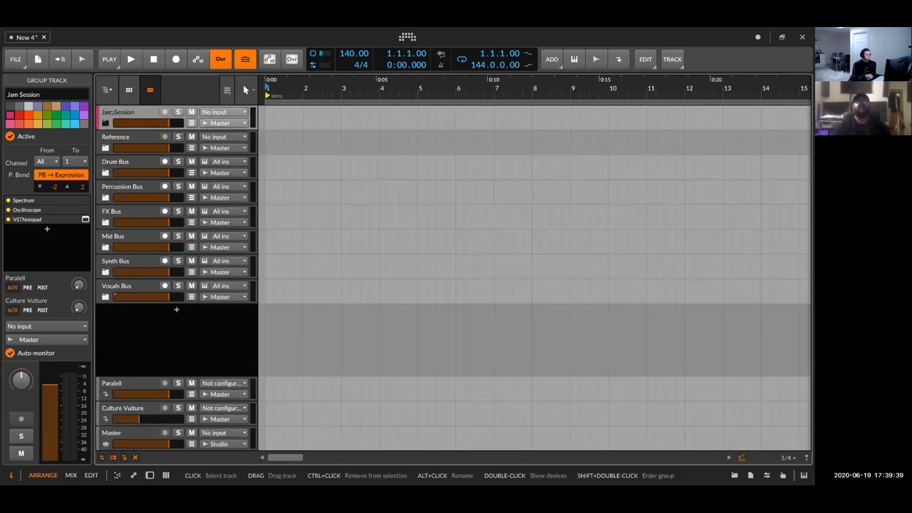
Enter the Jam Session group and display only its clip launcher
{"action": "double_click", "coordinate": [113, 113], "text": "shift"}
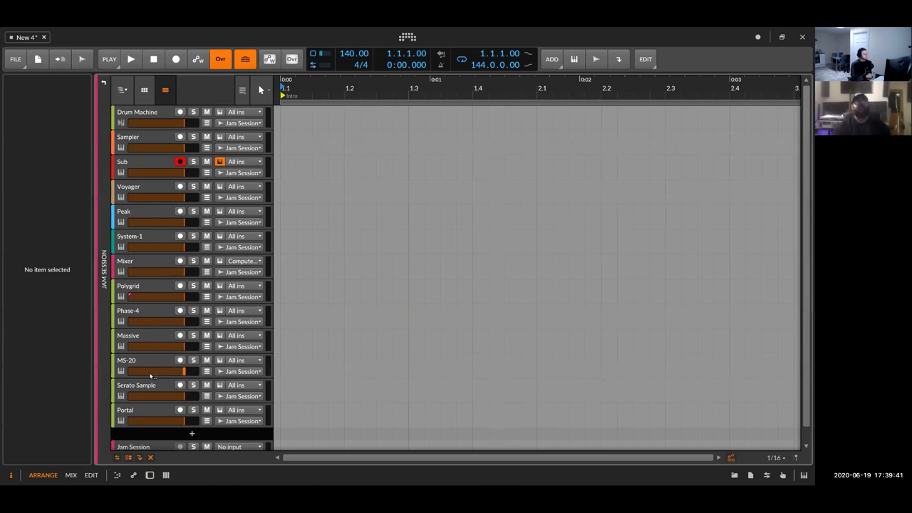
{"action": "left_click", "coordinate": [166, 89]}
{"action": "left_click", "coordinate": [145, 90]}
{"action": "left_click", "coordinate": [145, 90]}
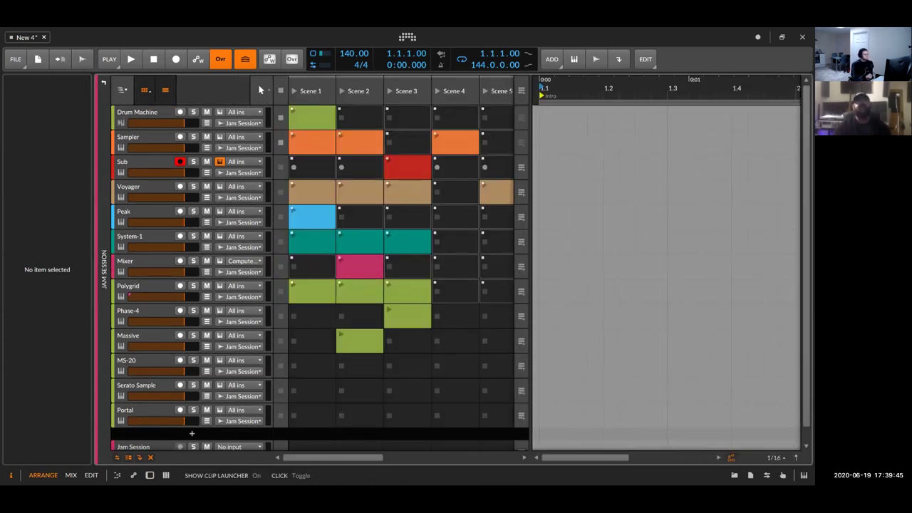
{"action": "left_click", "coordinate": [165, 89]}
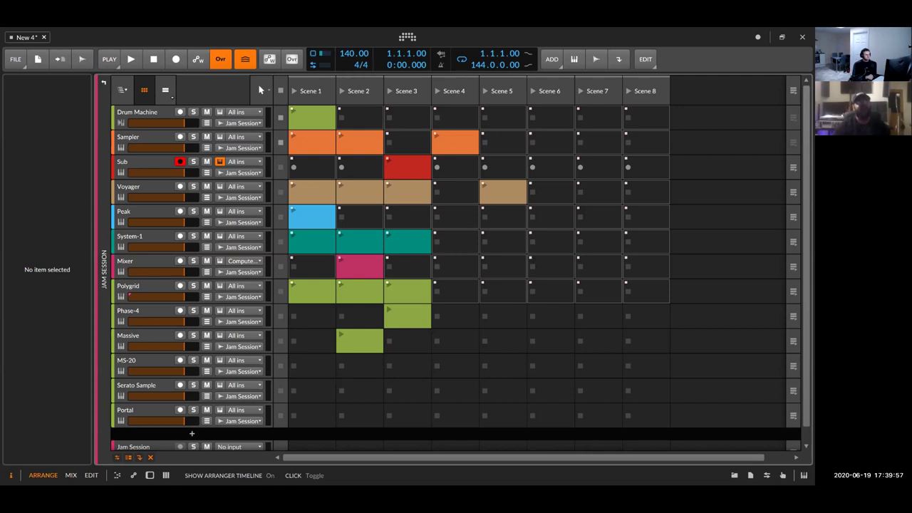
Open the Sub track's Poly Grid patch and expand its editor to the full window
{"action": "left_click", "coordinate": [129, 162]}
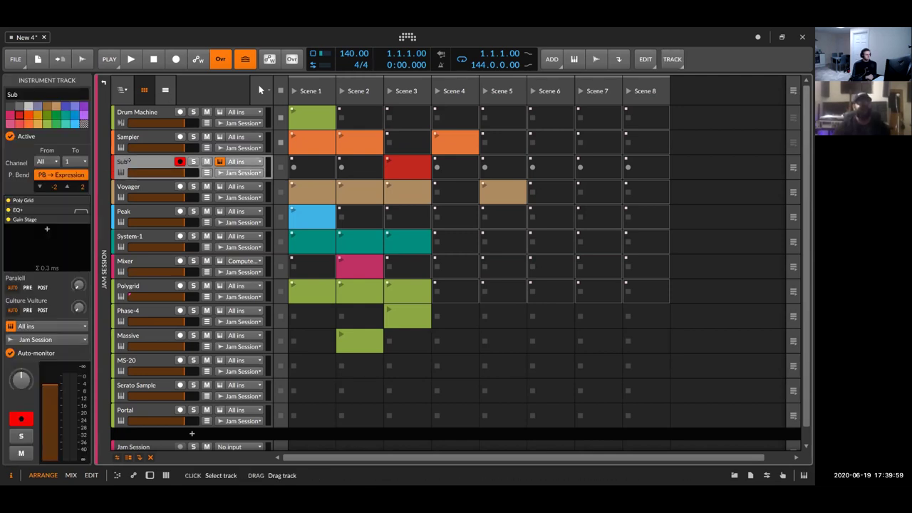
{"action": "double_click", "coordinate": [129, 161]}
{"action": "left_click", "coordinate": [213, 379]}
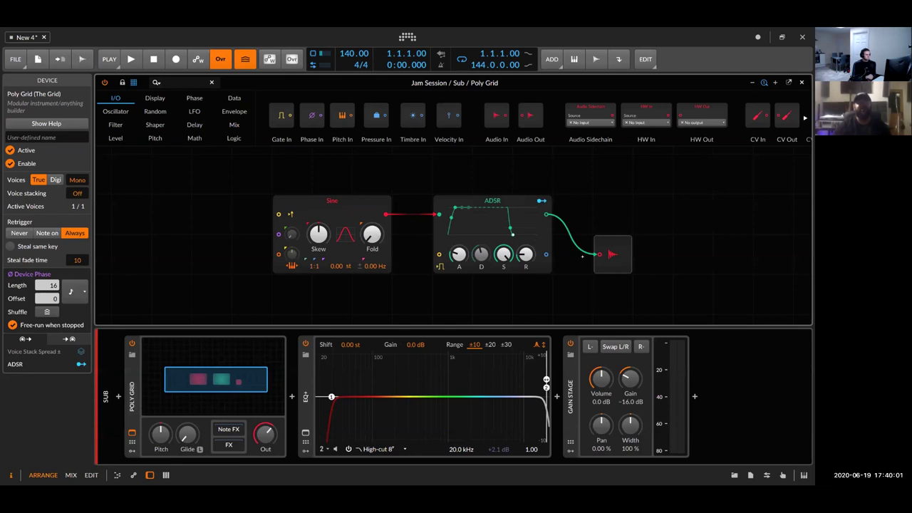
{"action": "left_click", "coordinate": [789, 83]}
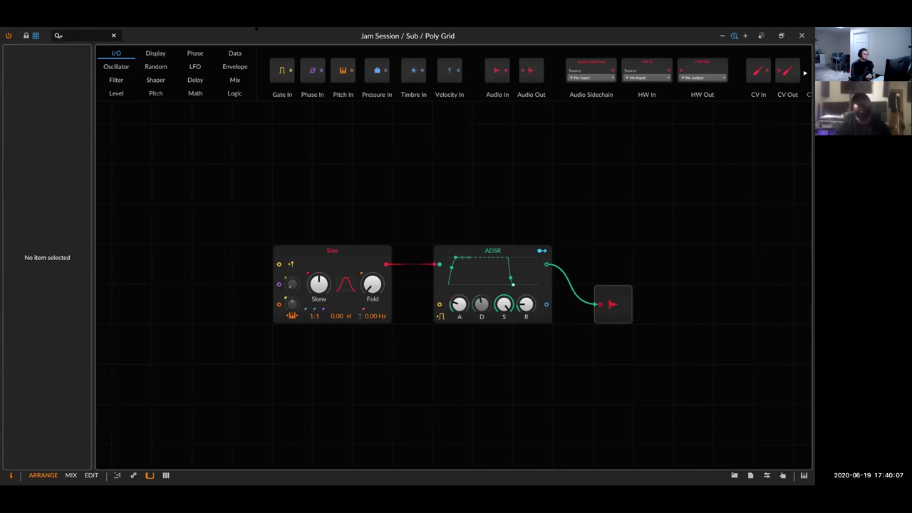
Move the Sine module away from the ADSR and stack Pulse, Sawtooth and Triangle oscillators beneath it
{"action": "left_click_drag", "start_coordinate": [333, 250], "coordinate": [281, 203]}
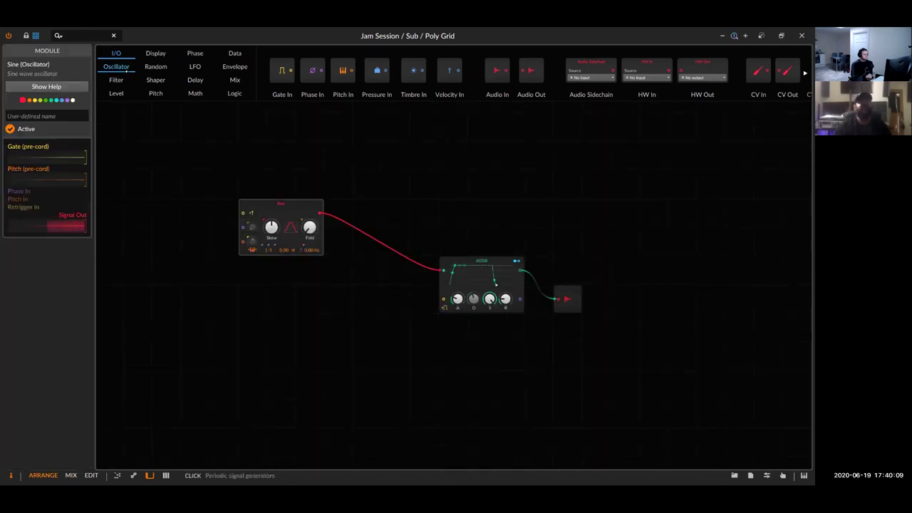
{"action": "left_click", "coordinate": [116, 66]}
{"action": "left_click_drag", "start_coordinate": [297, 71], "coordinate": [281, 286]}
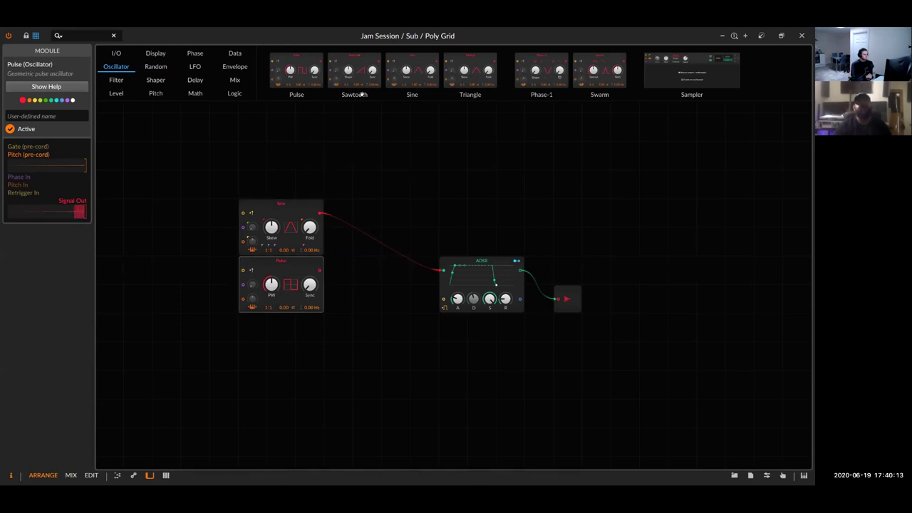
{"action": "left_click_drag", "start_coordinate": [363, 93], "coordinate": [281, 336]}
{"action": "left_click_drag", "start_coordinate": [471, 71], "coordinate": [281, 395]}
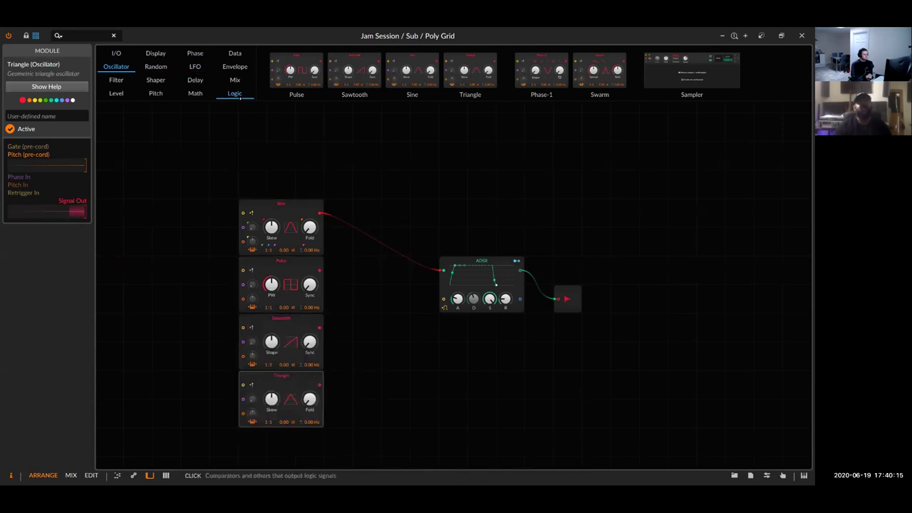
Add a Mixer beside the oscillators, wire all four oscillators into it, and move the ADSR farther from the Mixer
{"action": "left_click", "coordinate": [235, 80]}
{"action": "left_click_drag", "start_coordinate": [362, 215], "coordinate": [329, 213]}
{"action": "left_click_drag", "start_coordinate": [319, 272], "coordinate": [330, 253]}
{"action": "left_click_drag", "start_coordinate": [320, 385], "coordinate": [330, 282]}
{"action": "left_click_drag", "start_coordinate": [458, 260], "coordinate": [487, 231]}
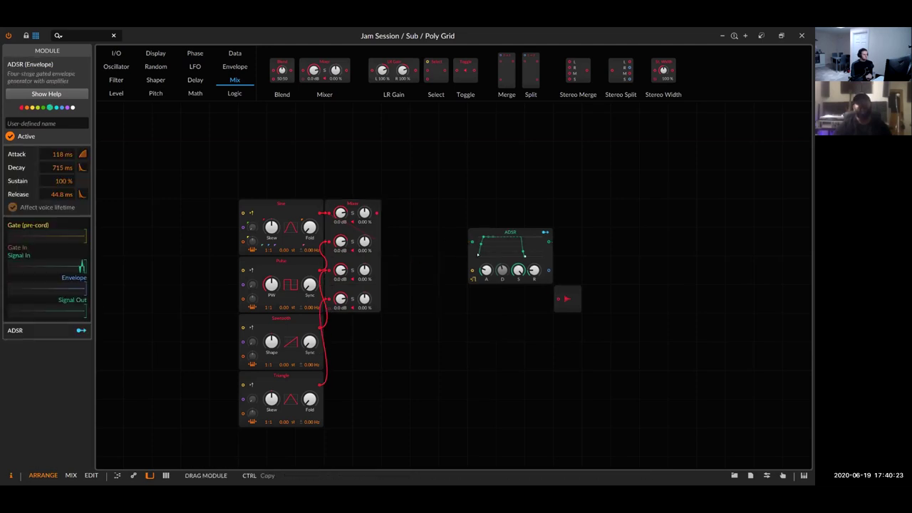
Insert a Saturator between the Mixer and the ADSR
{"action": "left_click", "coordinate": [397, 156]}
{"action": "left_click", "coordinate": [150, 80]}
{"action": "left_click_drag", "start_coordinate": [421, 67], "coordinate": [432, 206]}
Space out the end of the chain by moving the Audio Out, ADSR and Saturator modules farther from the Mixer
{"action": "left_click_drag", "start_coordinate": [572, 292], "coordinate": [630, 263]}
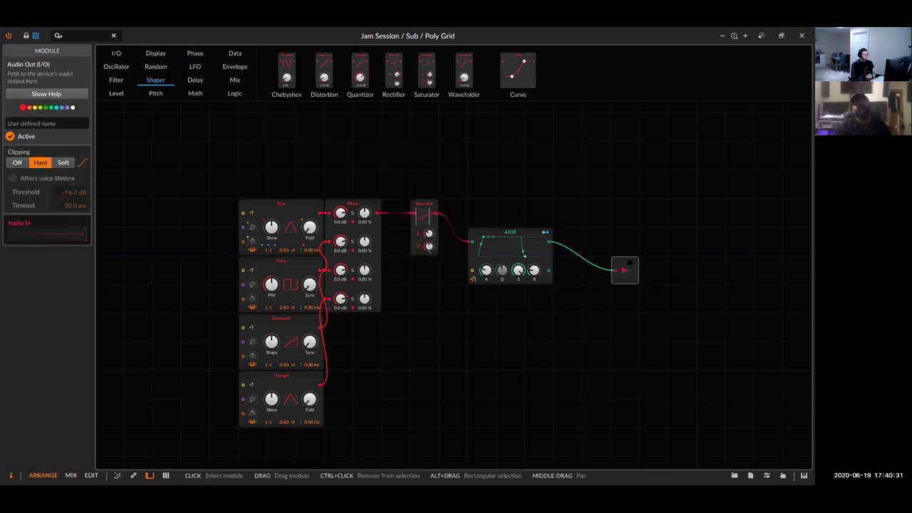
{"action": "left_click_drag", "start_coordinate": [510, 233], "coordinate": [539, 233]}
{"action": "left_click_drag", "start_coordinate": [424, 205], "coordinate": [453, 205]}
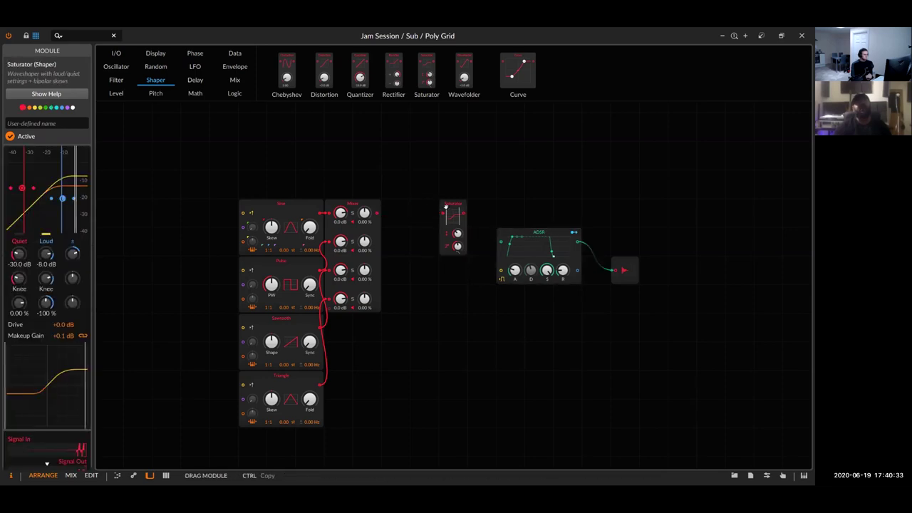
Insert a Low-pass and a High-pass filter in series between the Mixer and the Saturator, and raise the Saturator above the chain
{"action": "left_click", "coordinate": [119, 81]}
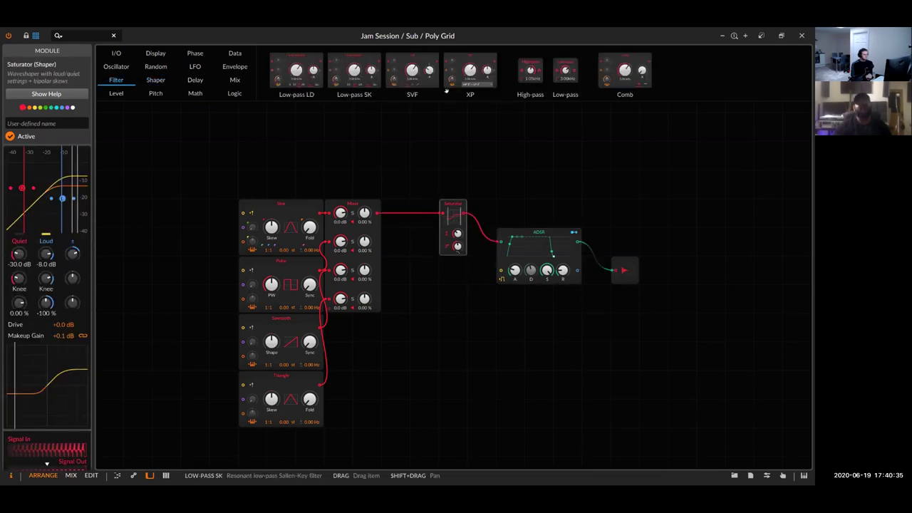
{"action": "left_click_drag", "start_coordinate": [531, 70], "coordinate": [396, 213]}
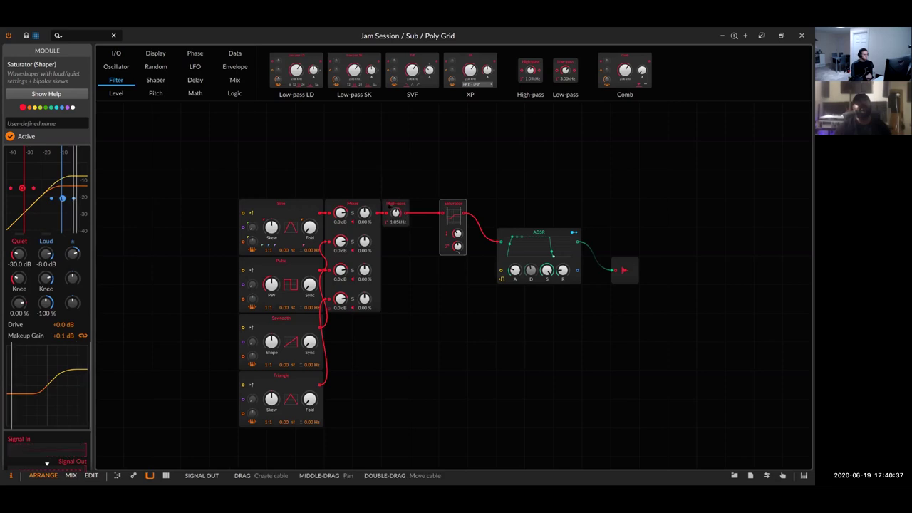
{"action": "left_click_drag", "start_coordinate": [565, 69], "coordinate": [395, 285]}
{"action": "left_click_drag", "start_coordinate": [424, 213], "coordinate": [424, 242]}
{"action": "left_click_drag", "start_coordinate": [453, 203], "coordinate": [454, 174]}
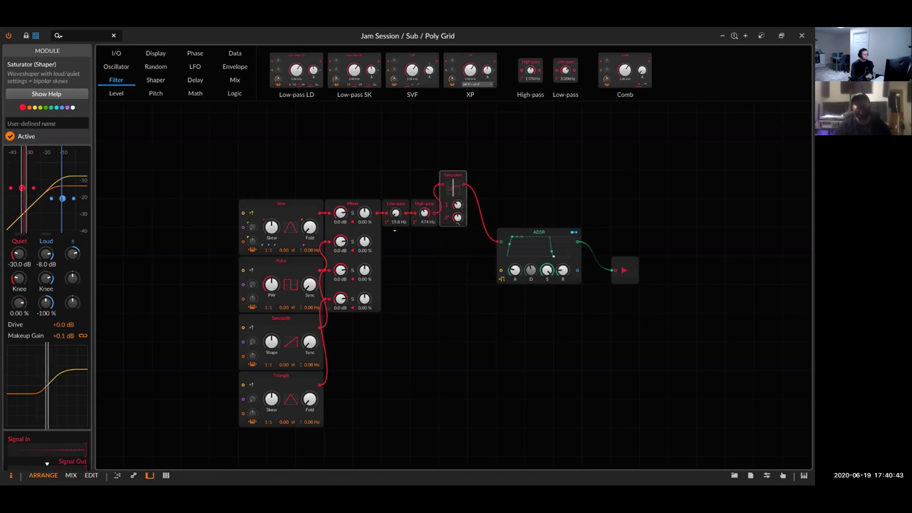
{"action": "mouse_move", "coordinate": [379, 213]}
{"action": "left_mouse_down"}
{"action": "mouse_move", "coordinate": [421, 250]}
{"action": "mouse_move", "coordinate": [382, 216]}
{"action": "left_mouse_up"}
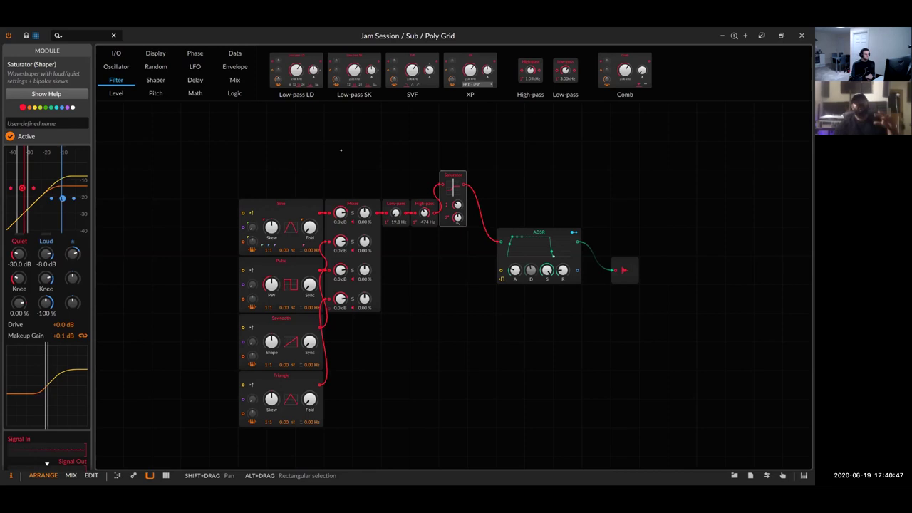
{"action": "left_click_drag", "start_coordinate": [195, 121], "coordinate": [641, 430]}
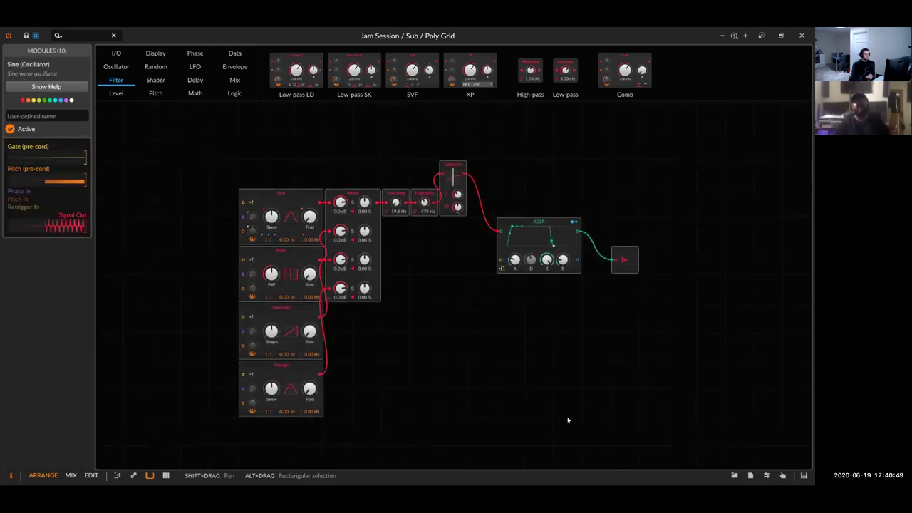
{"action": "left_click", "coordinate": [568, 420]}
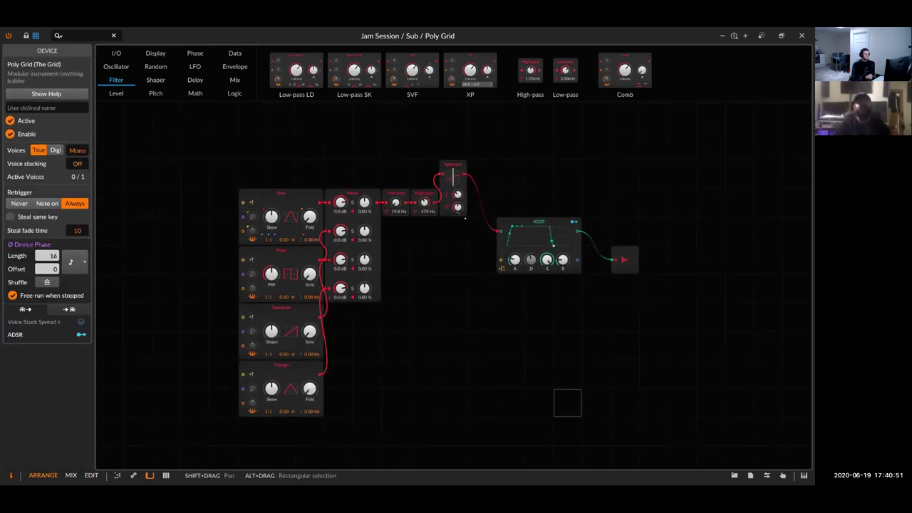
Leave the full-window editor and replace the Sub track's Poly Grid patch with the Loose Arps preset, filtering presets by creator
{"action": "left_click", "coordinate": [781, 35]}
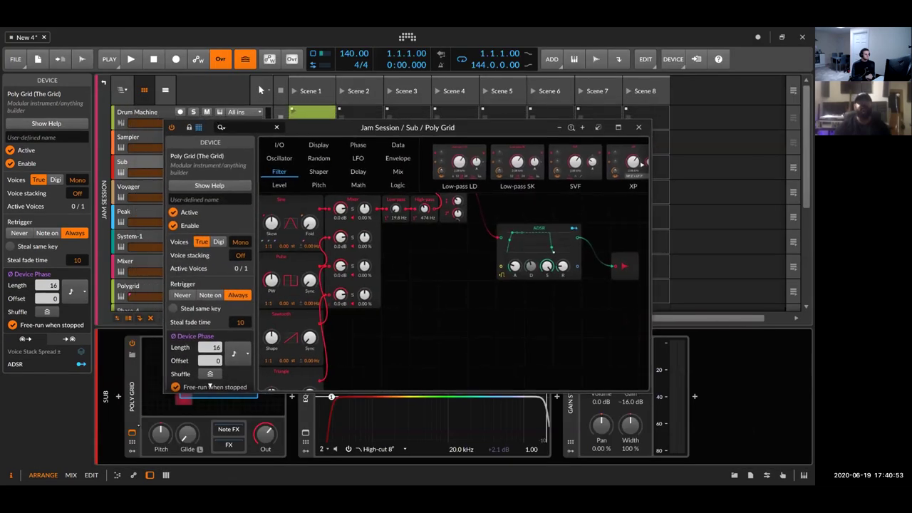
{"action": "left_click", "coordinate": [132, 354]}
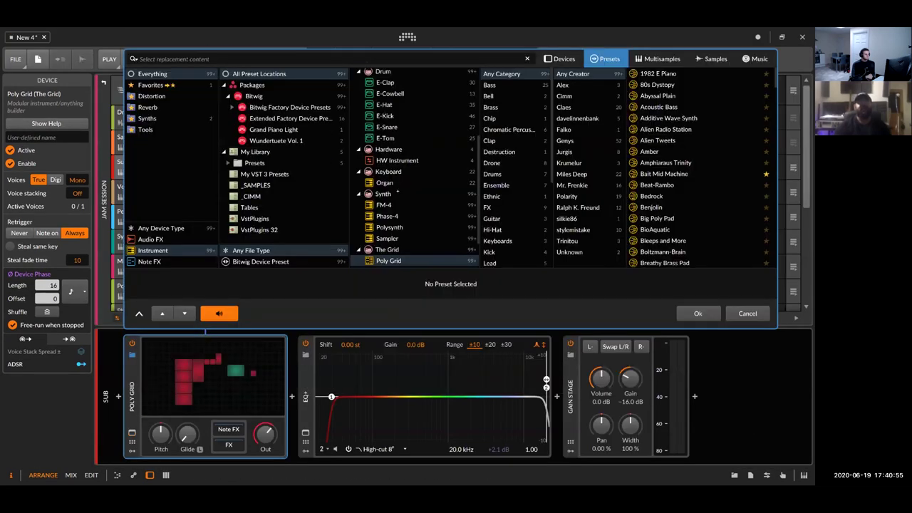
{"action": "left_click", "coordinate": [260, 196]}
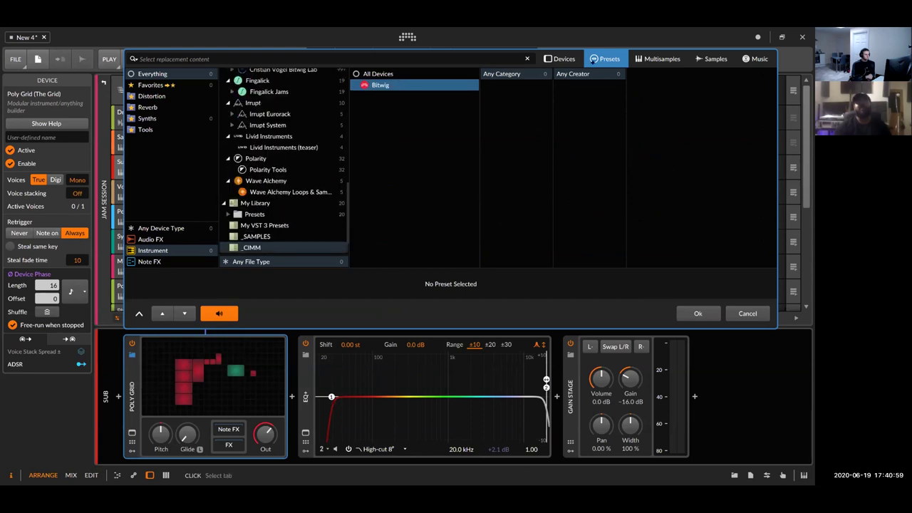
{"action": "scroll", "coordinate": [271, 157], "scroll_direction": "up", "scroll_amount": 10}
{"action": "left_click", "coordinate": [254, 74]}
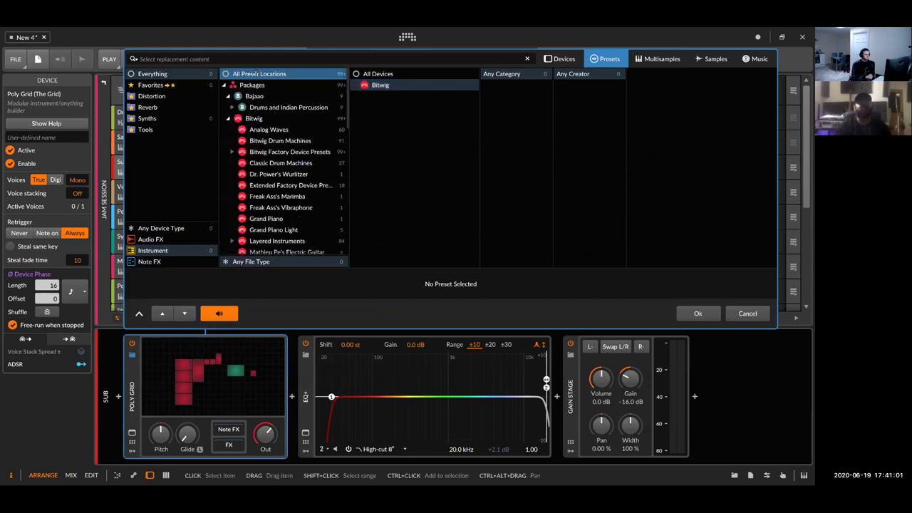
{"action": "left_click", "coordinate": [565, 141]}
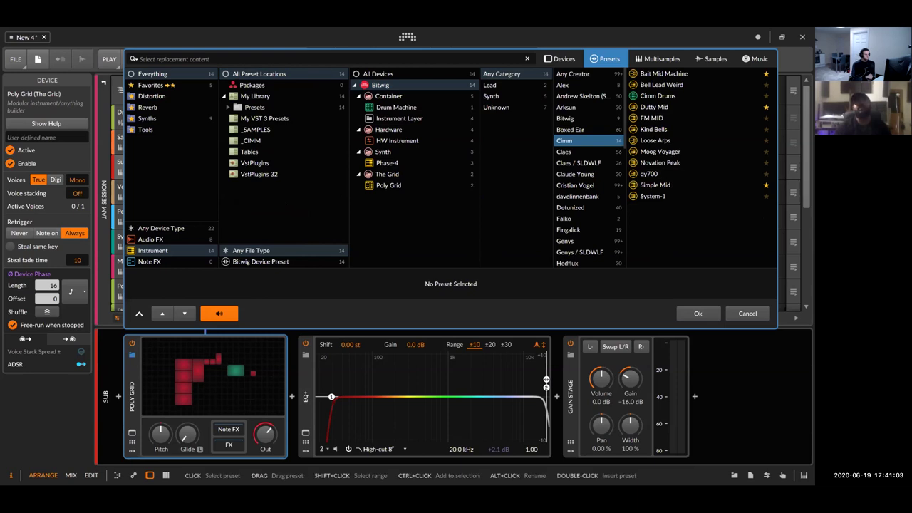
{"action": "double_click", "coordinate": [657, 141]}
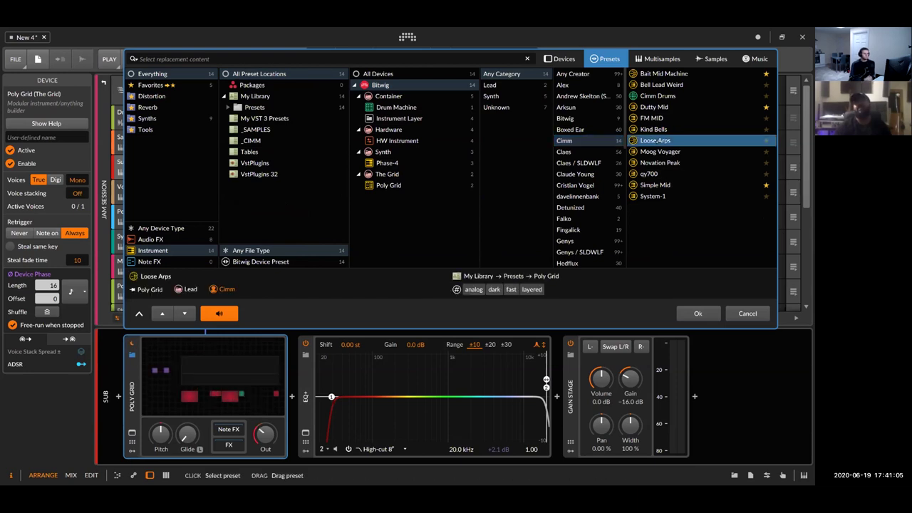
Examine the Loose Arps patch in the full window, including its phase source, Bend module, two step sequencers and Pulse oscillator chain
{"action": "double_click", "coordinate": [523, 131]}
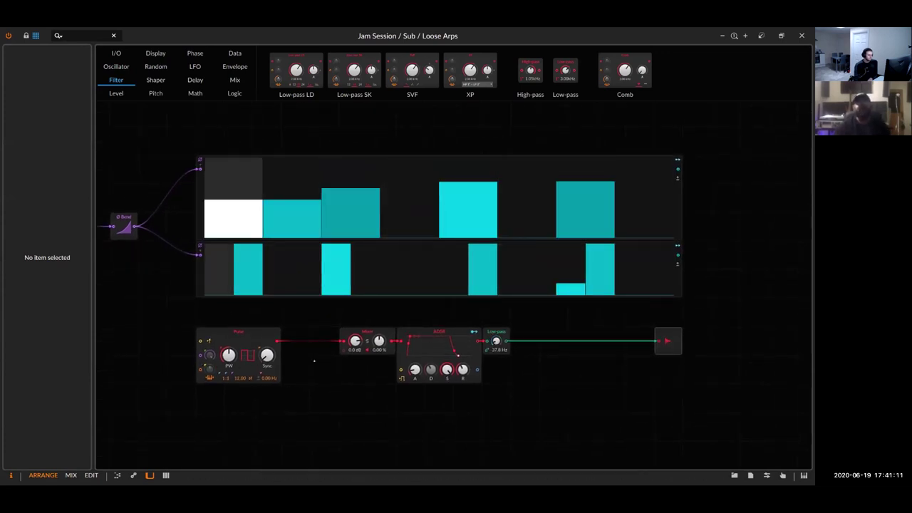
{"action": "left_click_drag", "start_coordinate": [395, 377], "coordinate": [489, 356]}
{"action": "scroll", "coordinate": [332, 267], "scroll_direction": "up", "scroll_amount": 2}
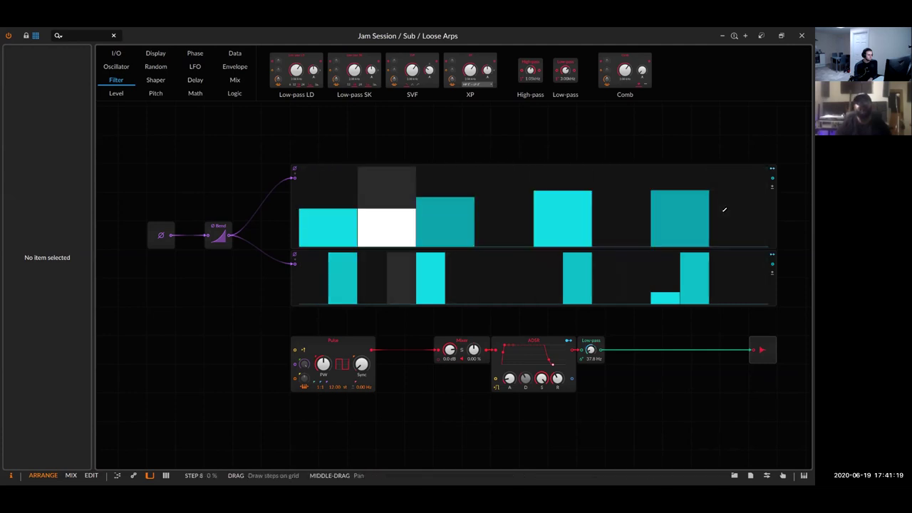
{"action": "left_click", "coordinate": [219, 241]}
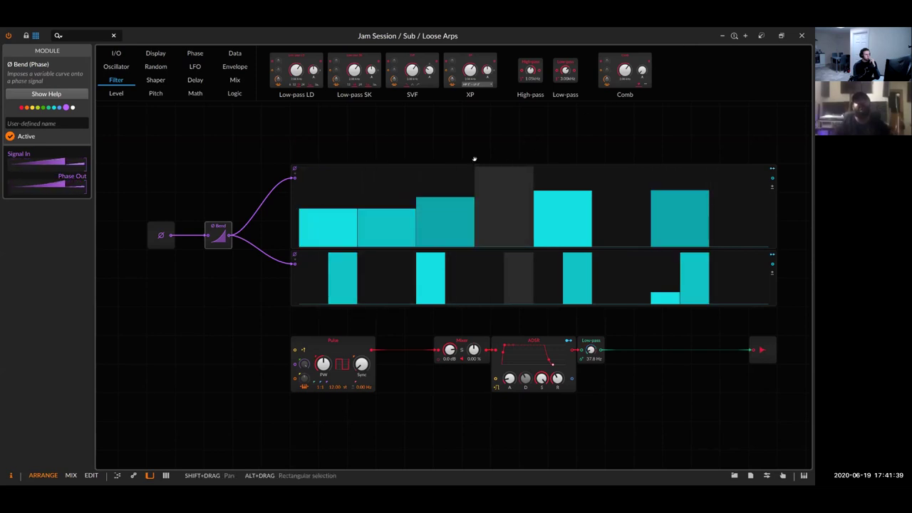
{"action": "left_click_drag", "start_coordinate": [475, 159], "coordinate": [392, 164]}
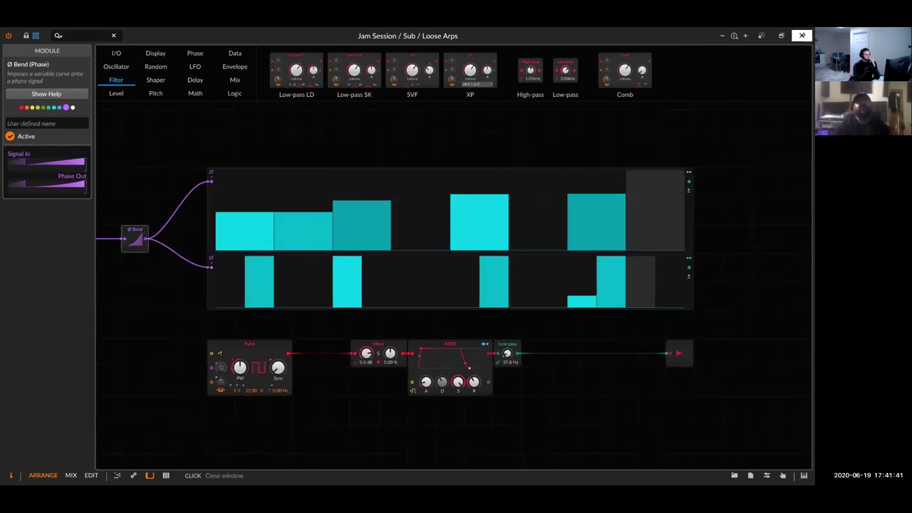
{"action": "left_click", "coordinate": [802, 35]}
Add a Bell point at about 256 Hz and -1.9 dB in the Sub track's expanded EQ+, and close the device windows
{"action": "left_click", "coordinate": [306, 432]}
{"action": "left_click", "coordinate": [619, 128]}
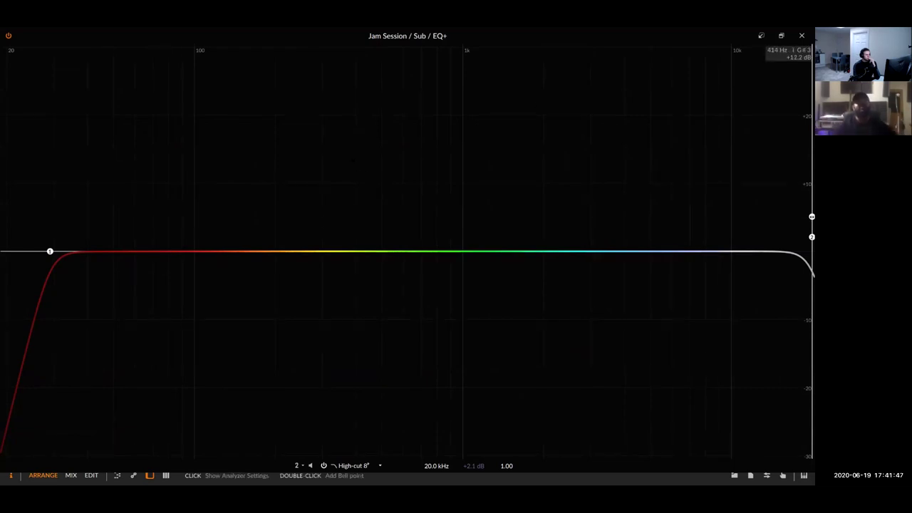
{"action": "double_click", "coordinate": [304, 265]}
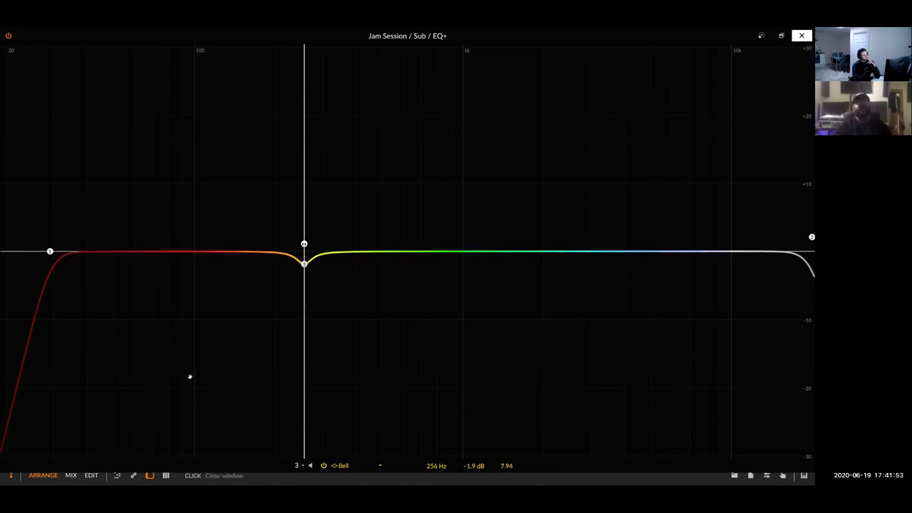
{"action": "left_click", "coordinate": [802, 35]}
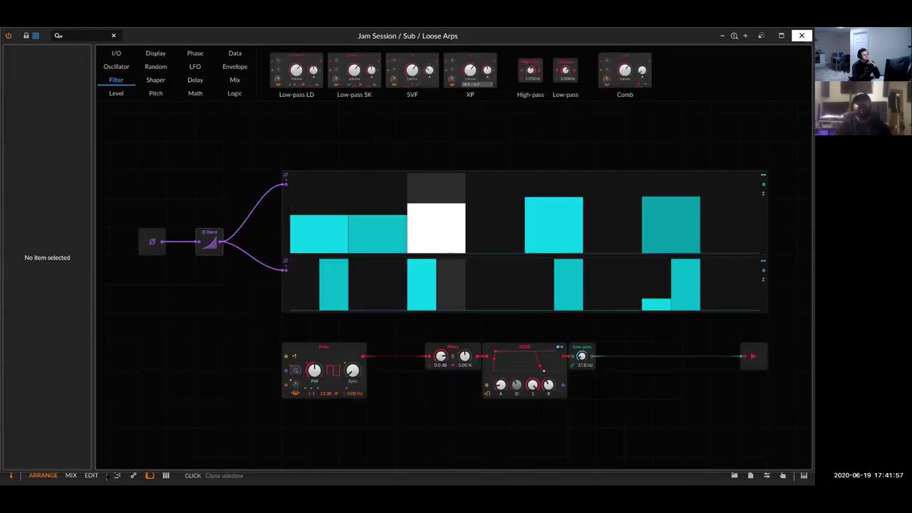
{"action": "left_click", "coordinate": [801, 35]}
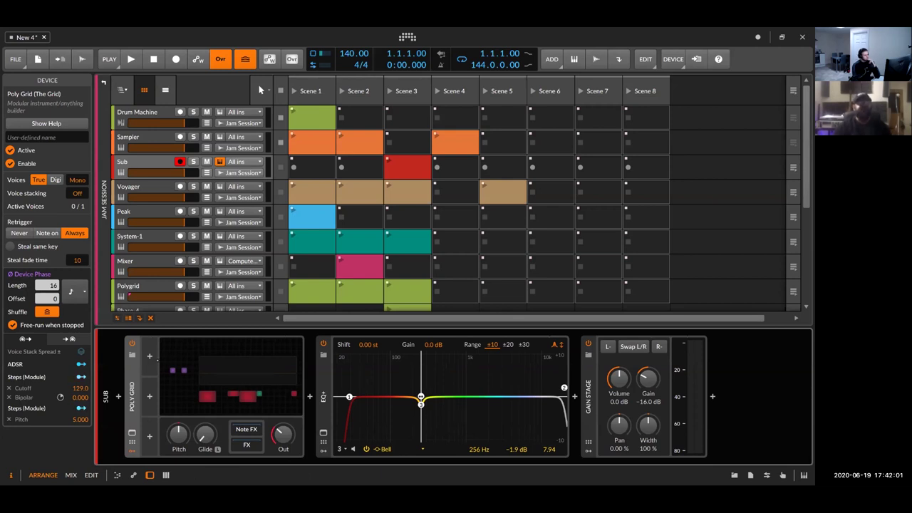
Try the Beat LFO and 4-Stage modulators in the Poly Grid's first modulator slot
{"action": "left_click", "coordinate": [150, 356]}
{"action": "left_click", "coordinate": [779, 316]}
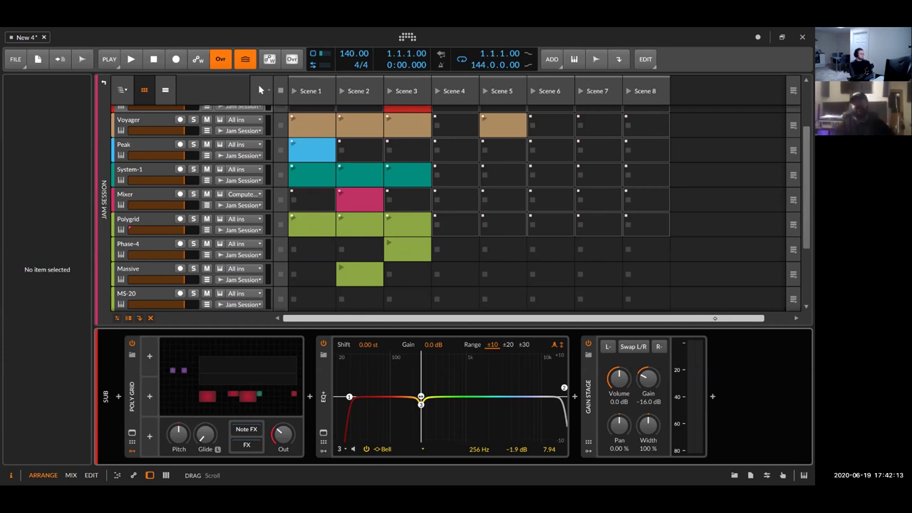
{"action": "left_click", "coordinate": [149, 356]}
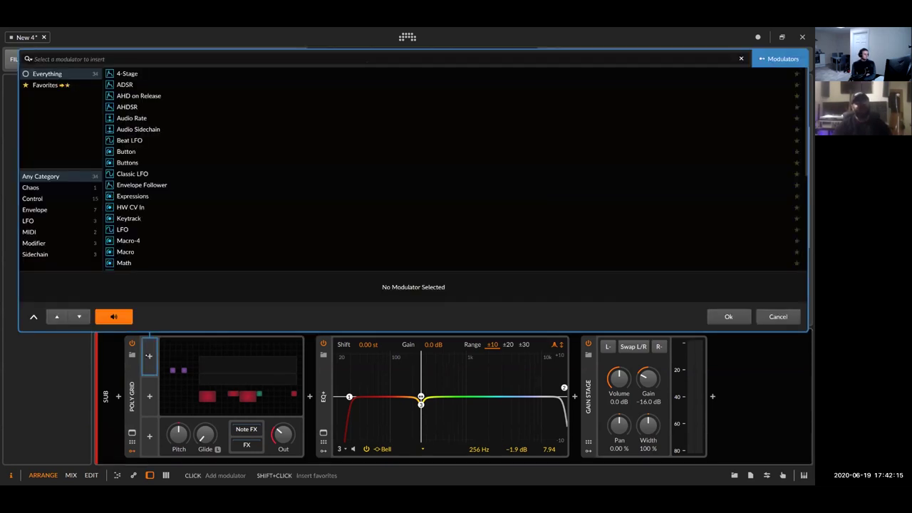
{"action": "left_click", "coordinate": [142, 141]}
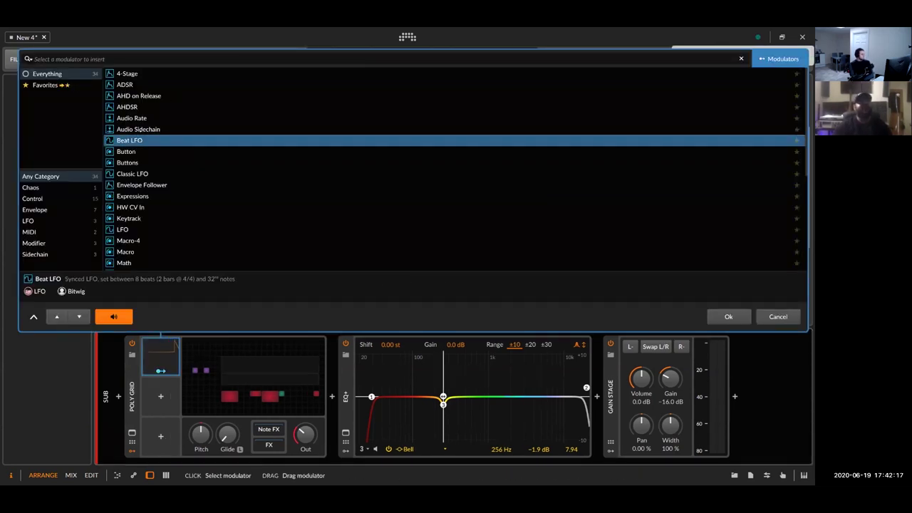
{"action": "left_click", "coordinate": [141, 73]}
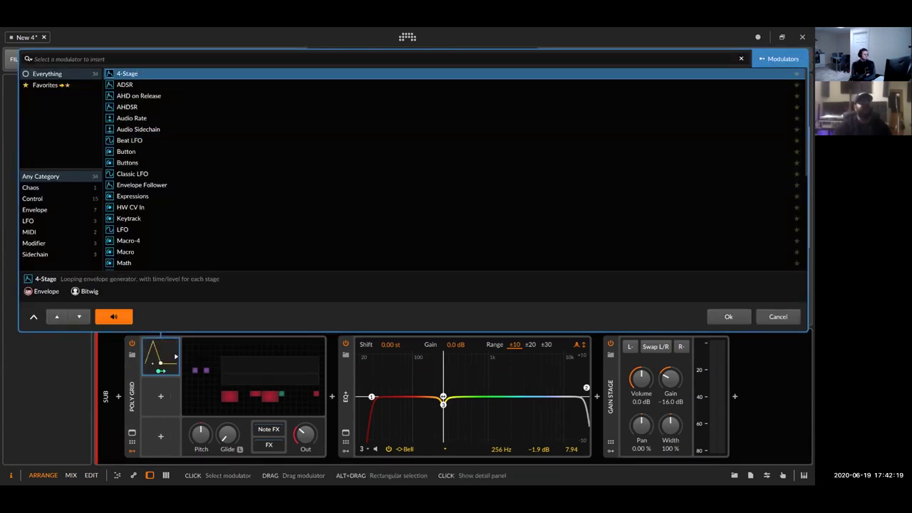
{"action": "left_click", "coordinate": [175, 357]}
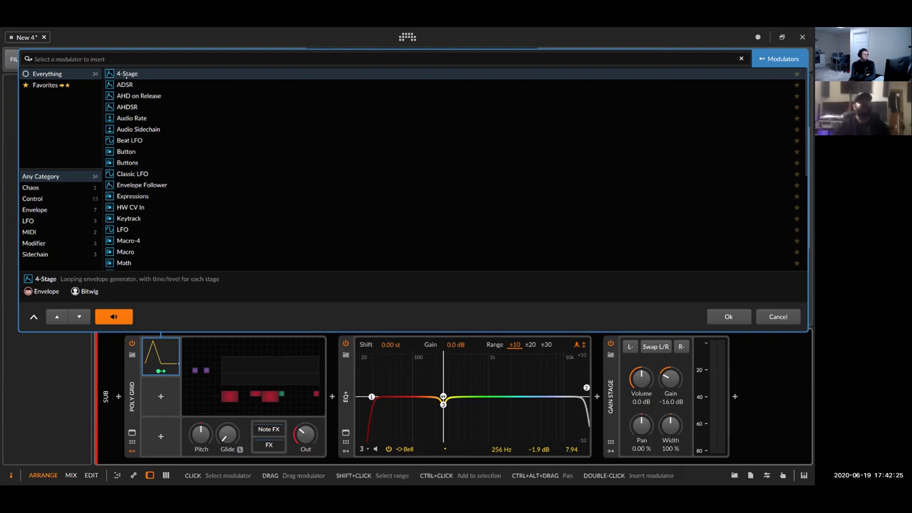
Preview further envelope, audio and Beat LFO modulators, and insert a Button modulator into the Poly Grid's first slot
{"action": "key", "text": "Down"}
{"action": "key", "text": "Down"}
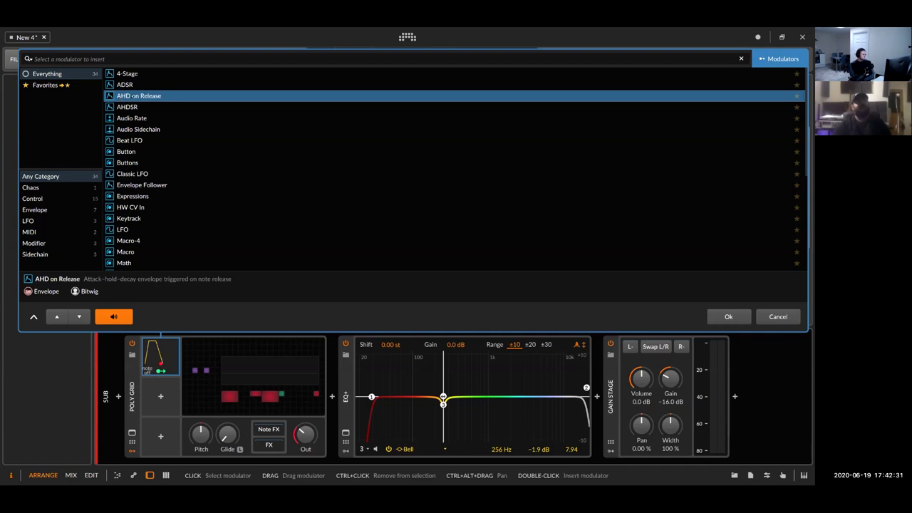
{"action": "key", "text": "Down"}
{"action": "key", "text": "Down"}
{"action": "key", "text": "Down"}
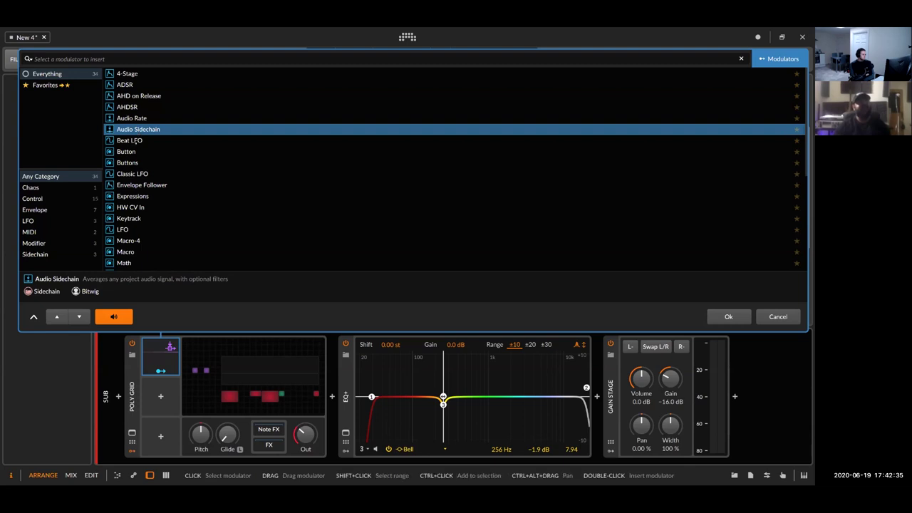
{"action": "left_click", "coordinate": [131, 141]}
{"action": "double_click", "coordinate": [131, 153]}
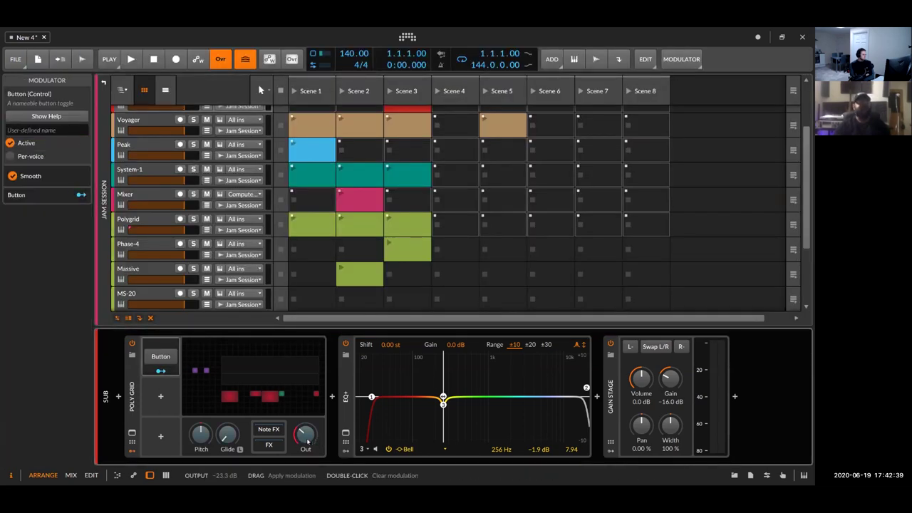
Route the Button modulator to the Poly Grid's Output with an amount of 0.892 and toggle it to test
{"action": "left_click", "coordinate": [162, 358]}
{"action": "left_click", "coordinate": [162, 358]}
{"action": "left_click", "coordinate": [163, 357]}
{"action": "left_click", "coordinate": [163, 358]}
{"action": "left_click", "coordinate": [163, 357]}
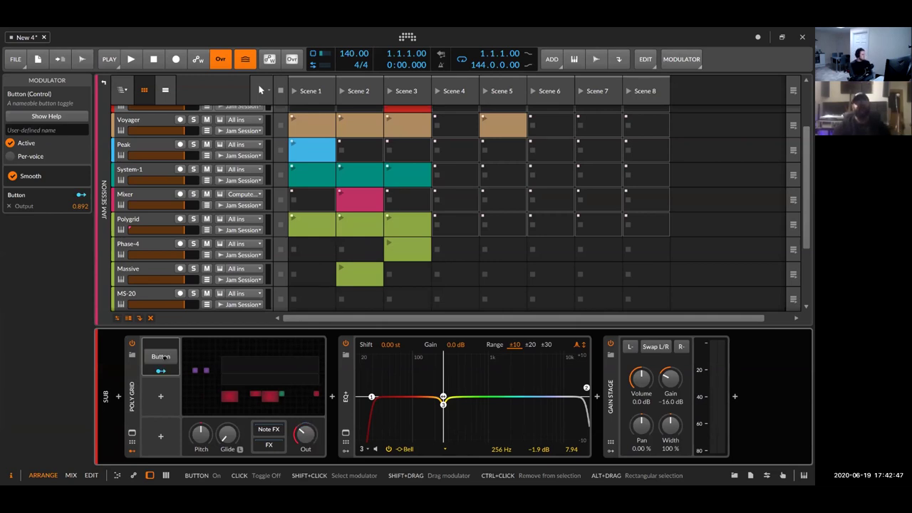
Map the Button modulator to a controller or key and trigger it while playing the Sub track
{"action": "right_click", "coordinate": [163, 356]}
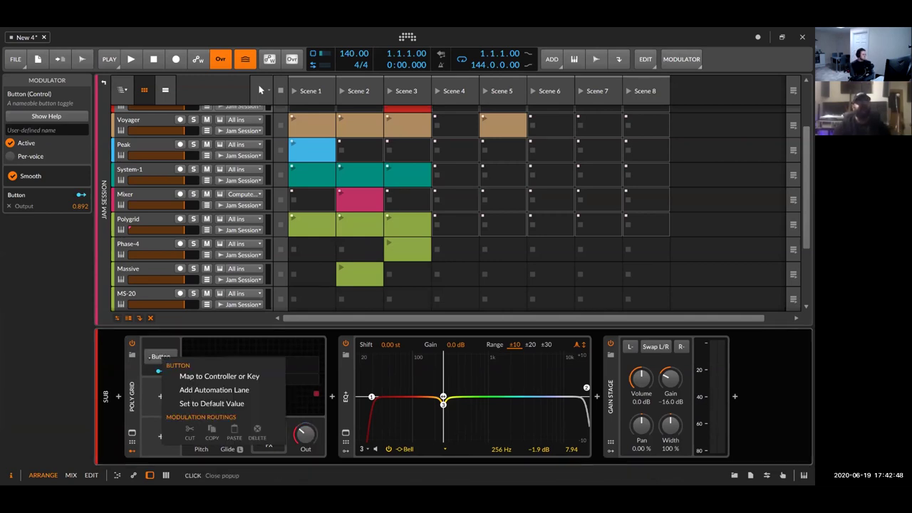
{"action": "left_click", "coordinate": [203, 377]}
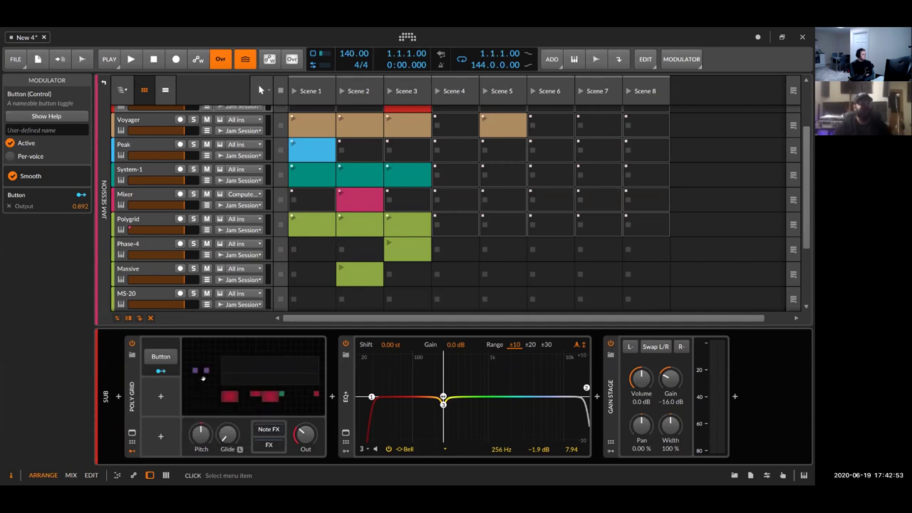
{"action": "key", "text": "Escape"}
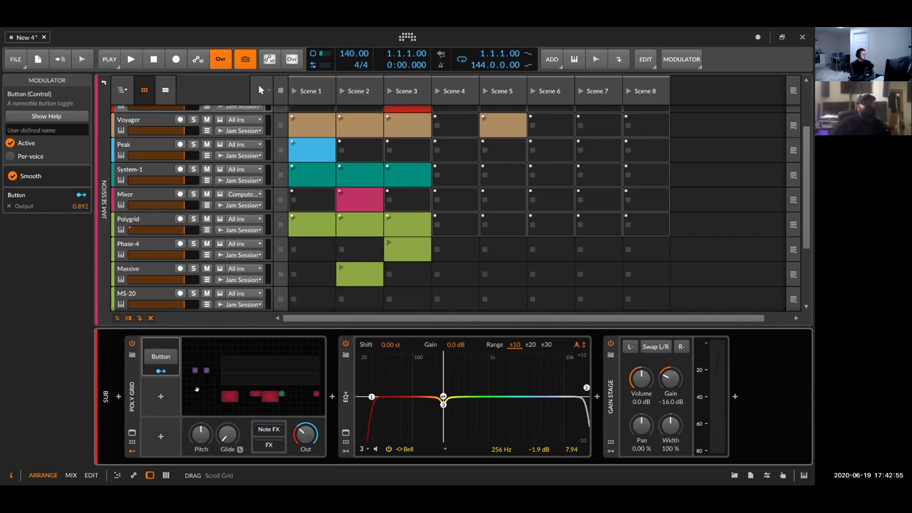
{"action": "key", "text": "a"}
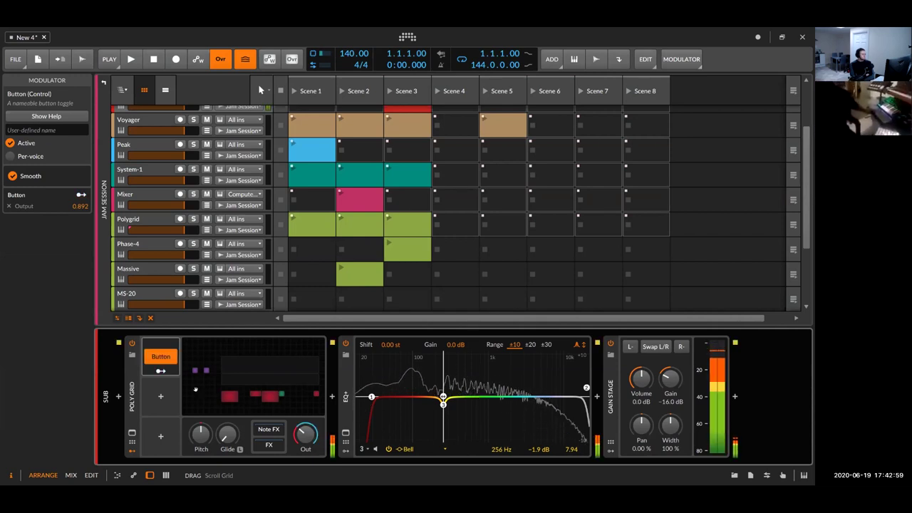
Toggle the Button modulator off while playing notes on the Sub track to compare the sound
{"action": "key", "text": "a"}
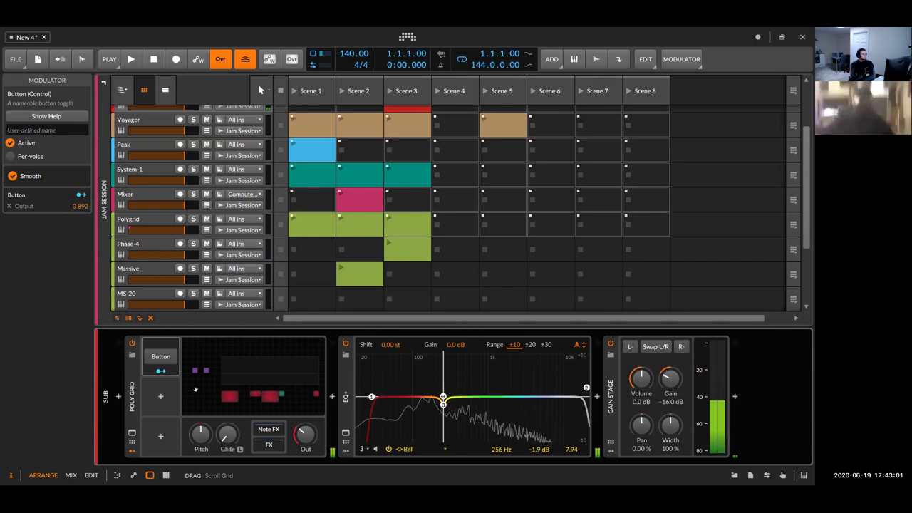
{"action": "key", "text": "a"}
{"action": "key", "text": "a"}
{"action": "key", "text": "a"}
{"action": "key", "text": "a"}
{"action": "key", "text": "a"}
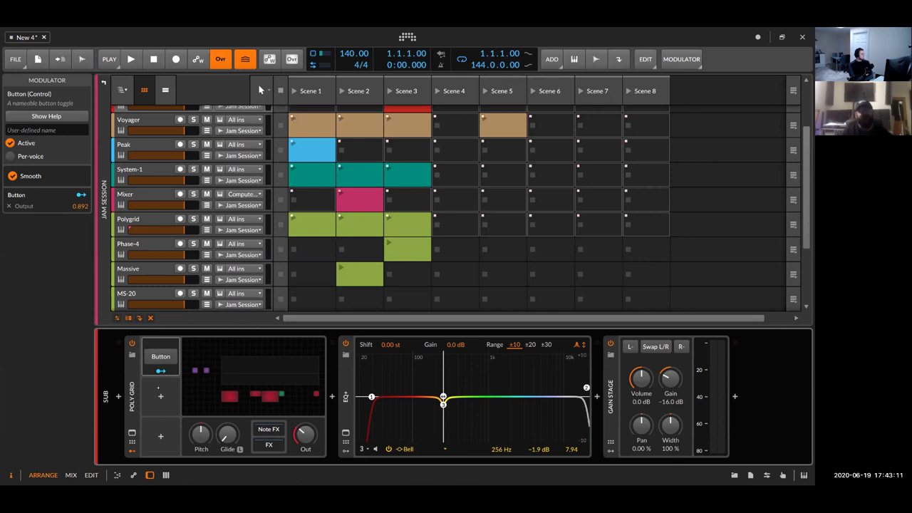
Insert a Classic LFO modulator into the Poly Grid's second modulator slot
{"action": "left_click", "coordinate": [160, 397]}
{"action": "left_click", "coordinate": [142, 181]}
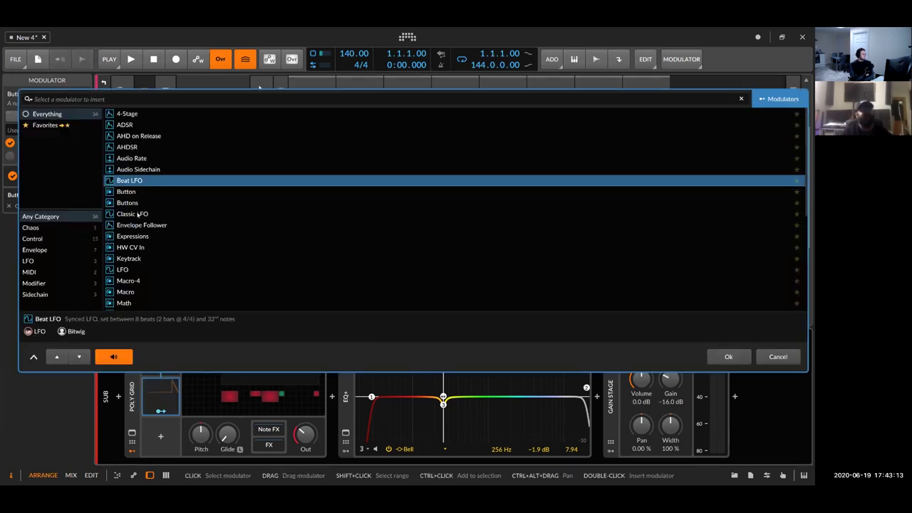
{"action": "left_click", "coordinate": [139, 214]}
{"action": "key", "text": "Return"}
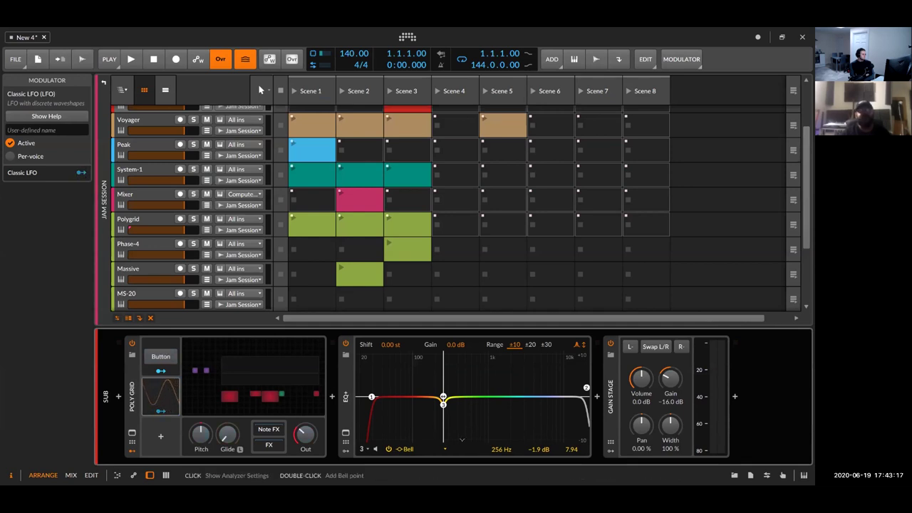
Move the EQ+ low-cut band to 54.5 Hz and insert a Classic LFO into the EQ+'s first modulator slot
{"action": "left_click_drag", "start_coordinate": [372, 397], "coordinate": [392, 397]}
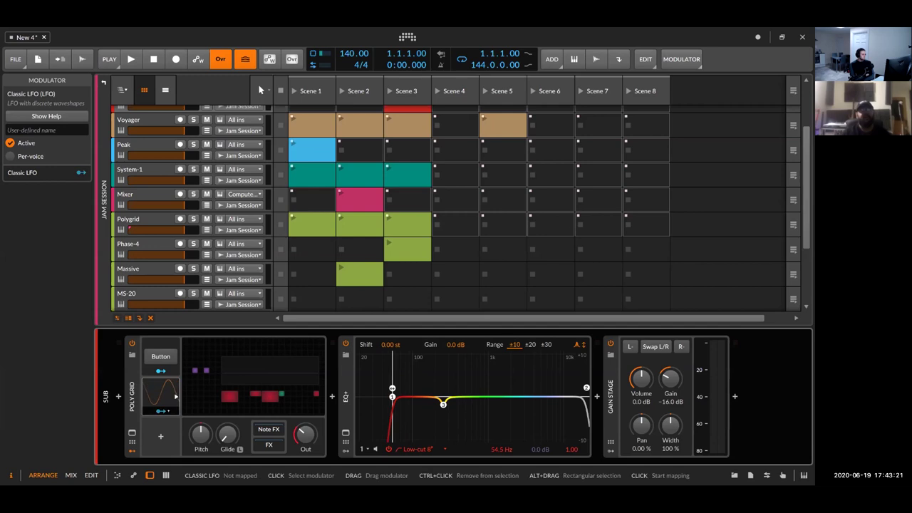
{"action": "left_click", "coordinate": [346, 452]}
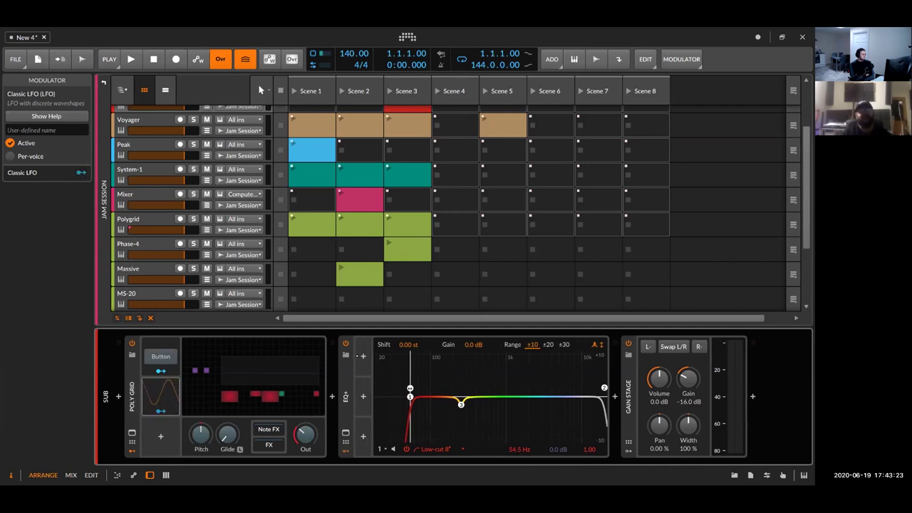
{"action": "left_click", "coordinate": [364, 356]}
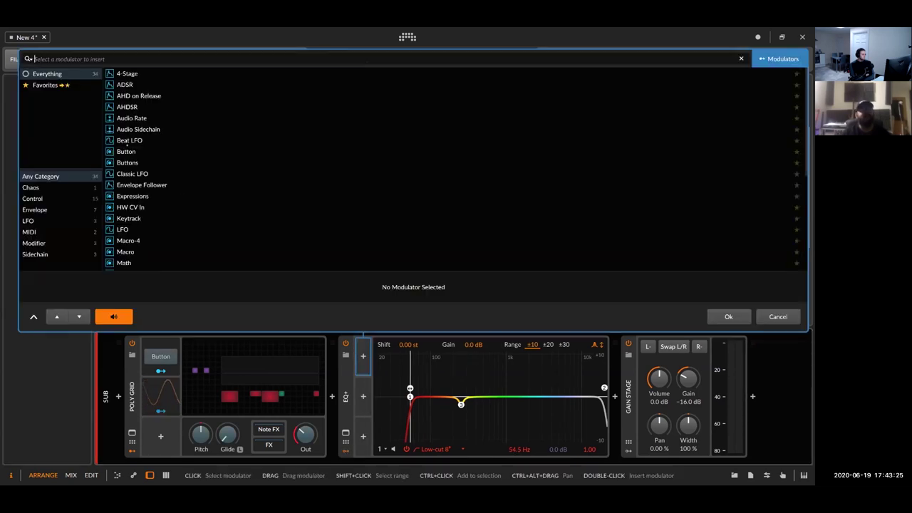
{"action": "left_click", "coordinate": [132, 174]}
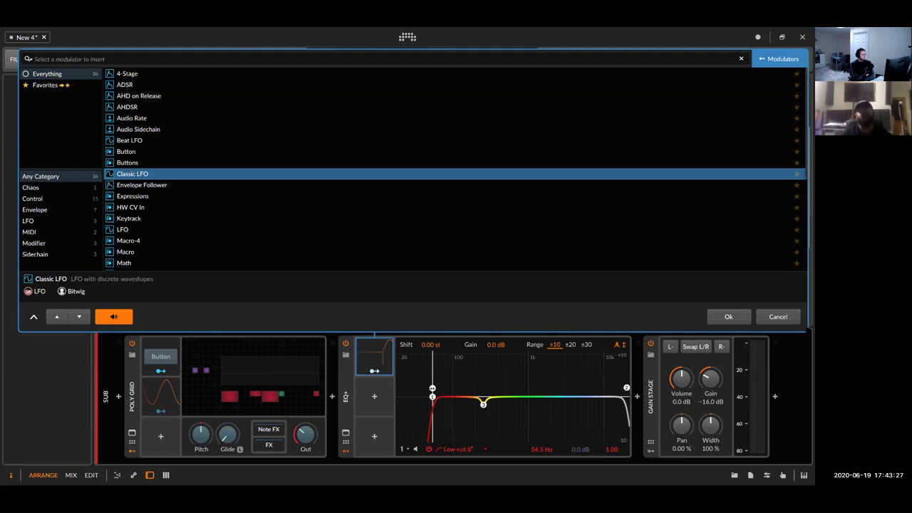
{"action": "key", "text": "Return"}
Map the EQ+ Classic LFO to the low-cut band's frequency with an amount of 26.97 and show the LFO's settings
{"action": "left_click", "coordinate": [375, 370]}
{"action": "left_click_drag", "start_coordinate": [542, 449], "coordinate": [568, 299]}
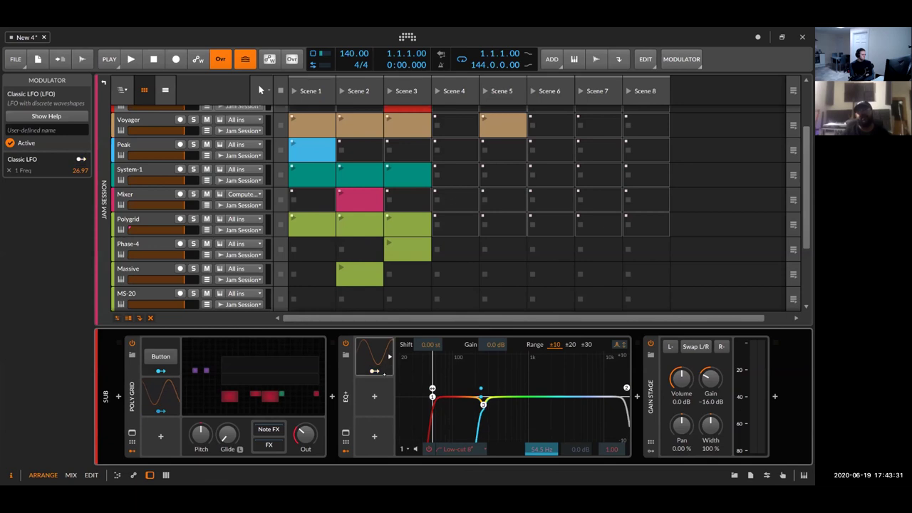
{"action": "left_click", "coordinate": [374, 354]}
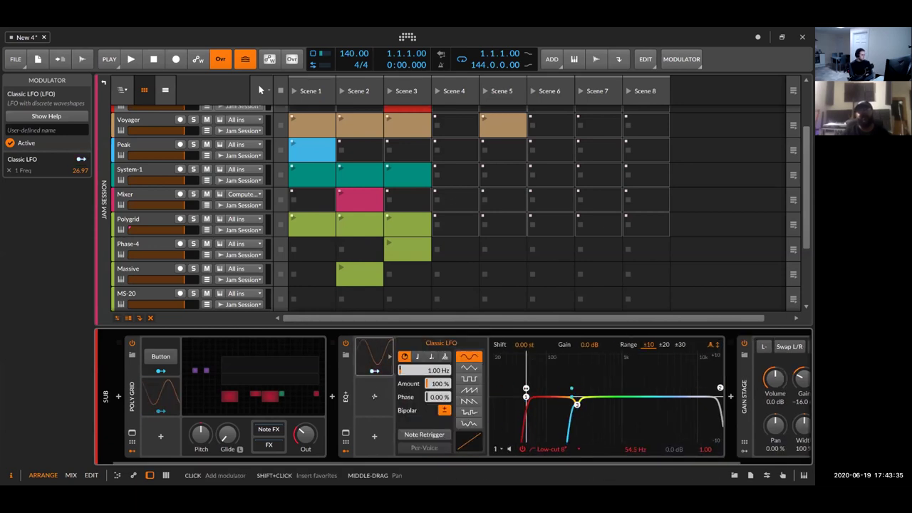
Insert a second Classic LFO in the EQ+ and map it to the first LFO's Rate at 3.119 and band 1's Q at 0.459
{"action": "left_click", "coordinate": [374, 396]}
{"action": "left_click", "coordinate": [141, 214]}
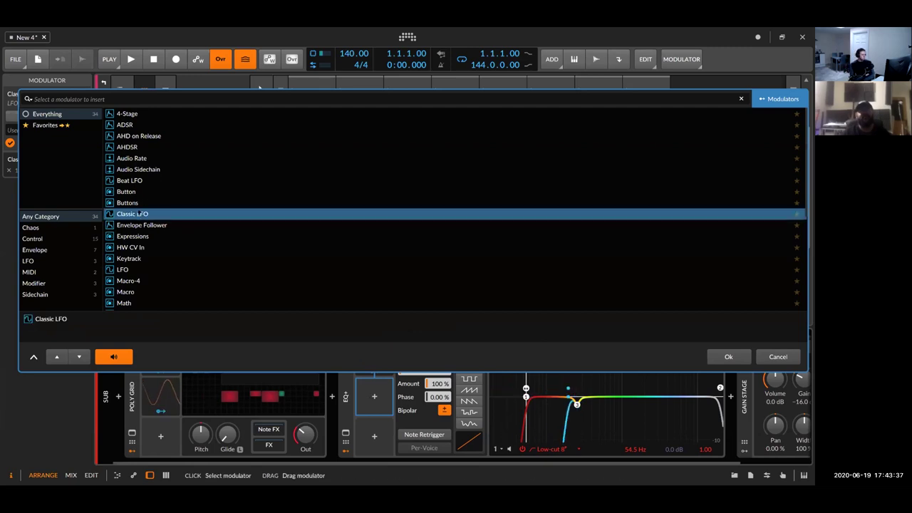
{"action": "key", "text": "Return"}
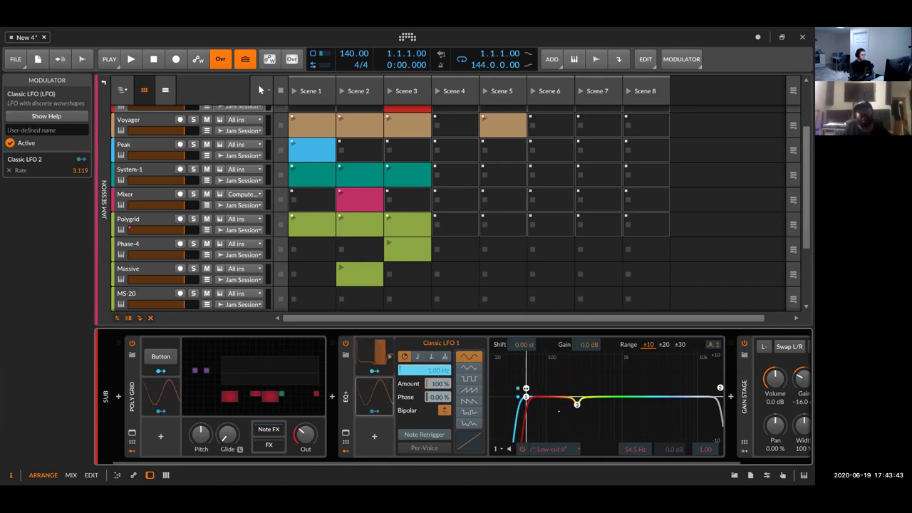
{"action": "left_click_drag", "start_coordinate": [711, 452], "coordinate": [711, 417]}
{"action": "left_click_drag", "start_coordinate": [712, 452], "coordinate": [711, 447]}
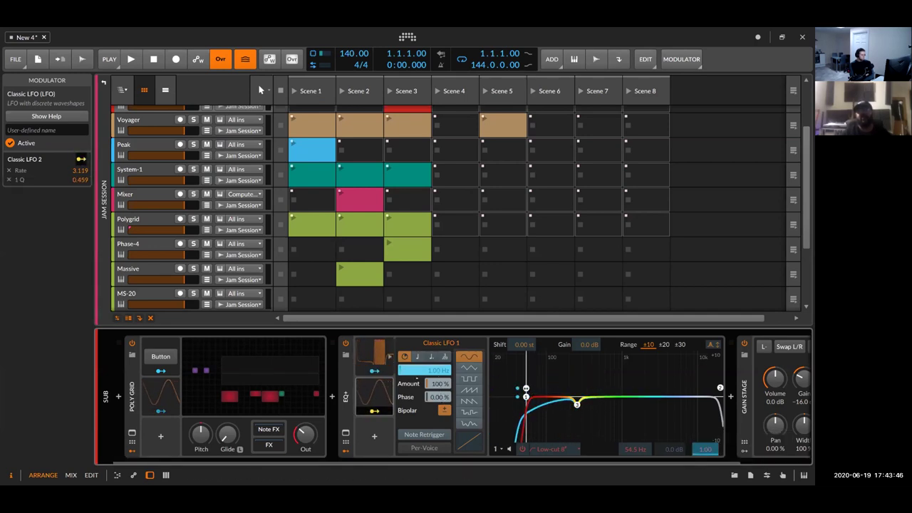
Inspect the second Classic LFO's settings and watch how both LFOs move the EQ+ low-cut curve
{"action": "left_click", "coordinate": [389, 397]}
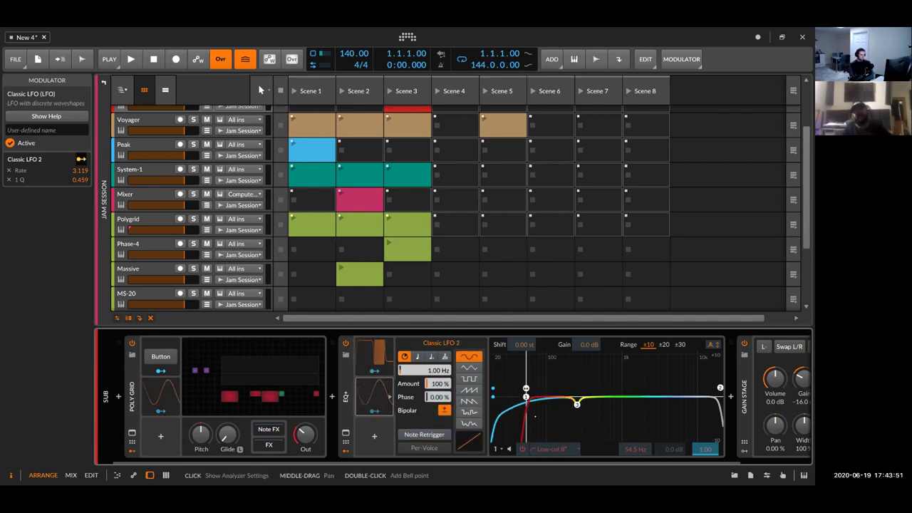
{"action": "left_click", "coordinate": [369, 389]}
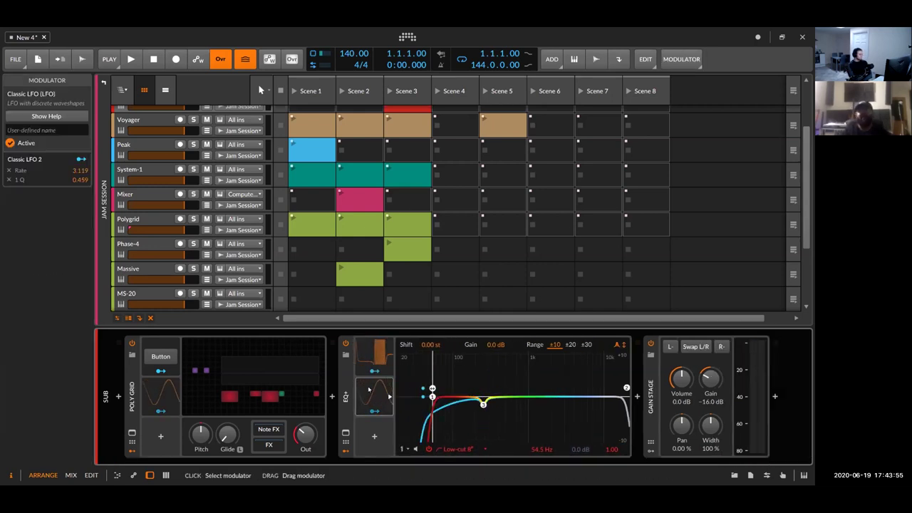
{"action": "left_click", "coordinate": [369, 389]}
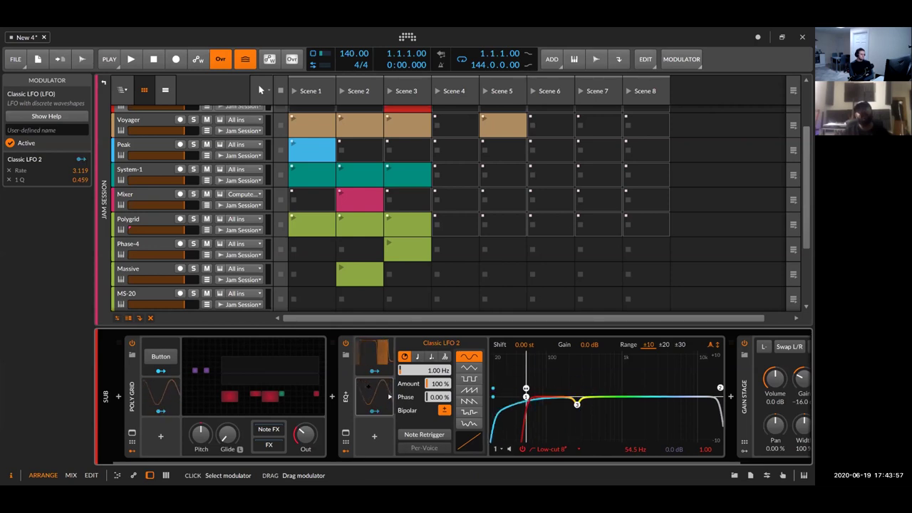
{"action": "left_click", "coordinate": [369, 389]}
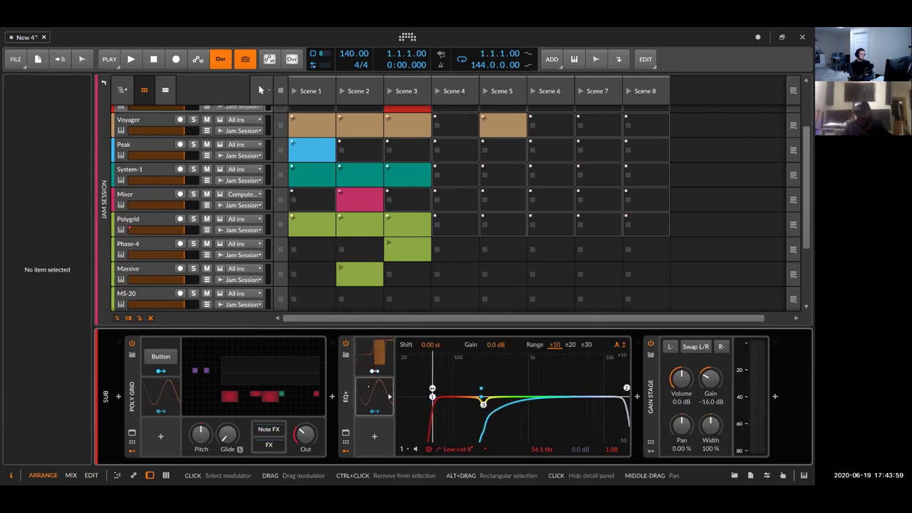
Select the Hi Hat chain on the Drum Machine track and insert a Classic LFO modulator into its Sampler
{"action": "scroll", "coordinate": [159, 143], "scroll_direction": "up", "scroll_amount": 3}
{"action": "left_click", "coordinate": [159, 112]}
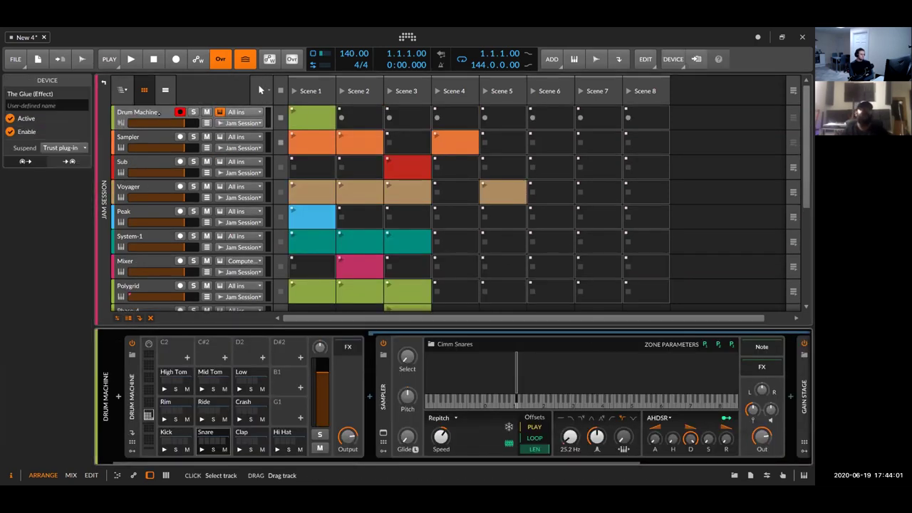
{"action": "left_click", "coordinate": [279, 434]}
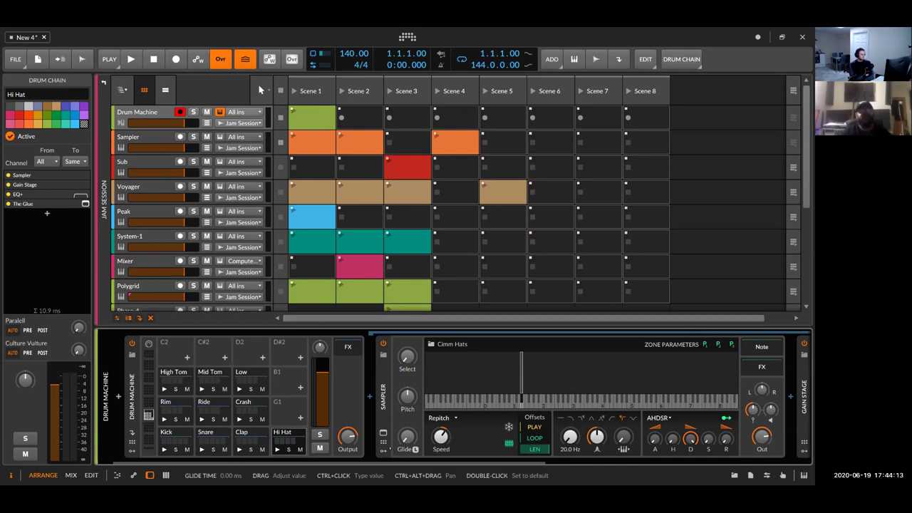
{"action": "left_click", "coordinate": [384, 450]}
{"action": "left_click", "coordinate": [401, 357]}
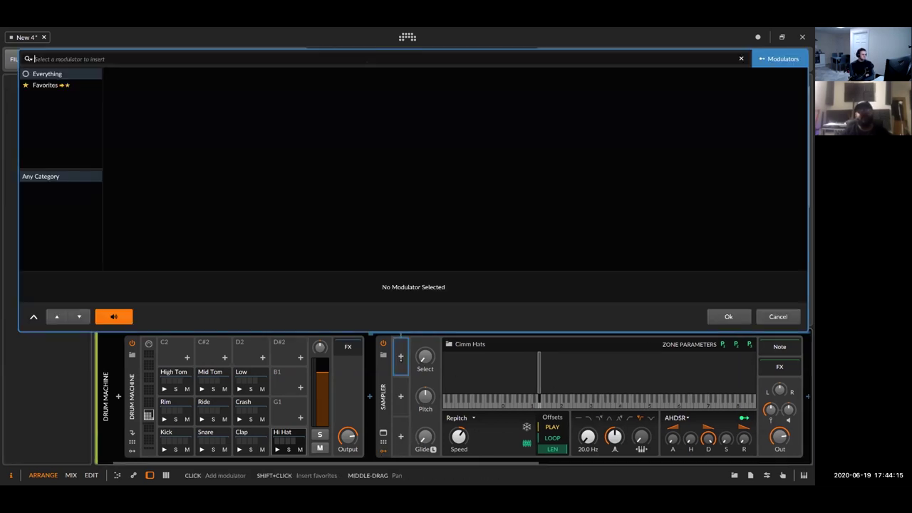
{"action": "left_click", "coordinate": [125, 174]}
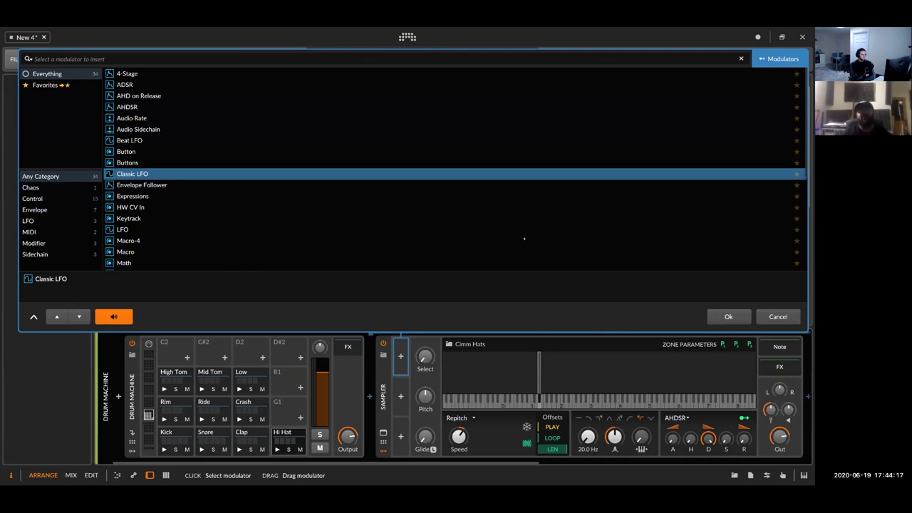
{"action": "key", "text": "Return"}
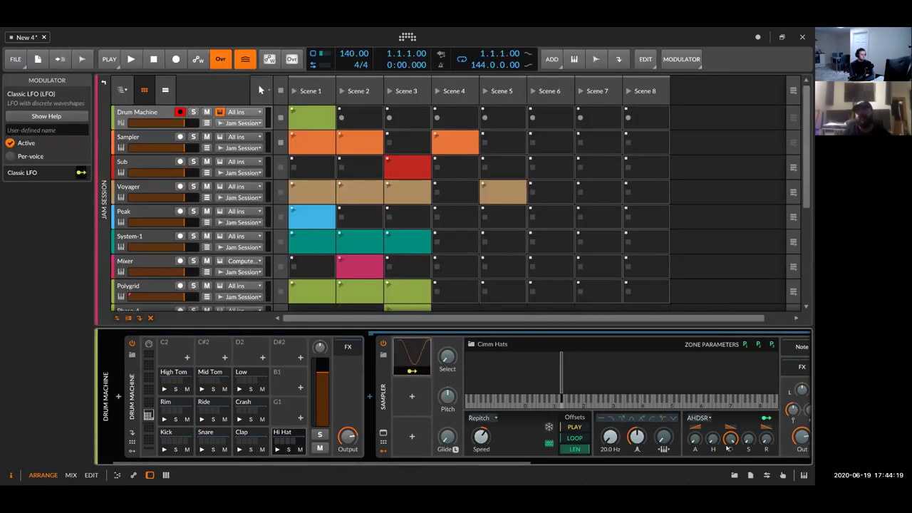
Shorten the Hi Hat Sampler's AHDSR decay to 72 ms and map the Classic LFO to it with an amount of 0.214
{"action": "left_click", "coordinate": [412, 371]}
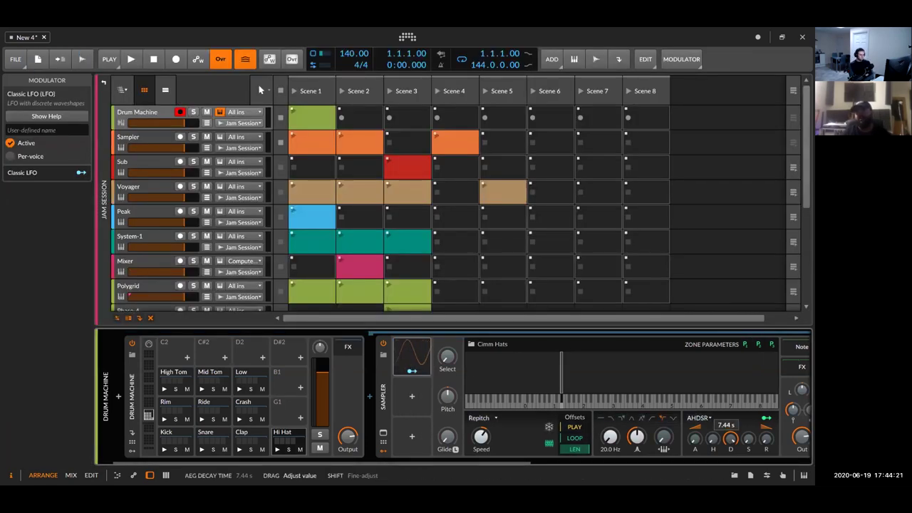
{"action": "mouse_move", "coordinate": [731, 439]}
{"action": "left_mouse_down"}
{"action": "mouse_move", "coordinate": [730, 485]}
{"action": "mouse_move", "coordinate": [730, 427]}
{"action": "left_mouse_up"}
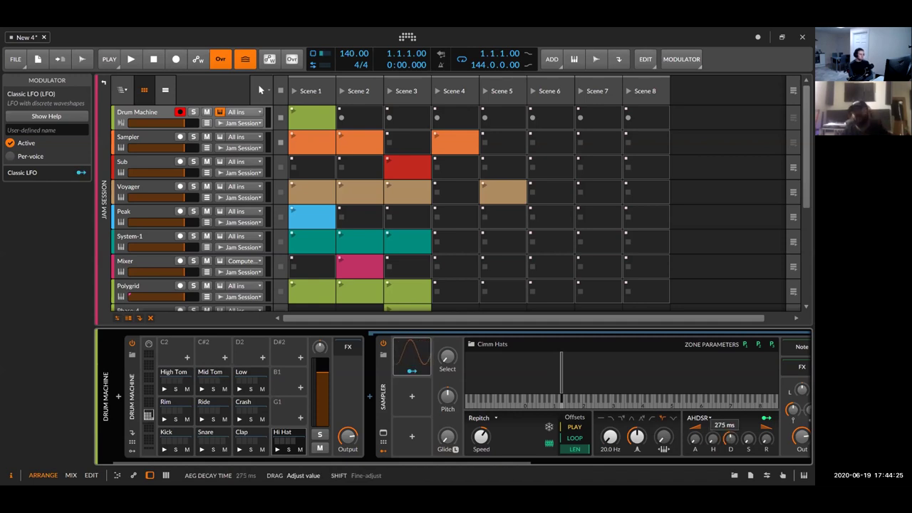
{"action": "left_click", "coordinate": [412, 371]}
{"action": "left_click_drag", "start_coordinate": [732, 439], "coordinate": [732, 417]}
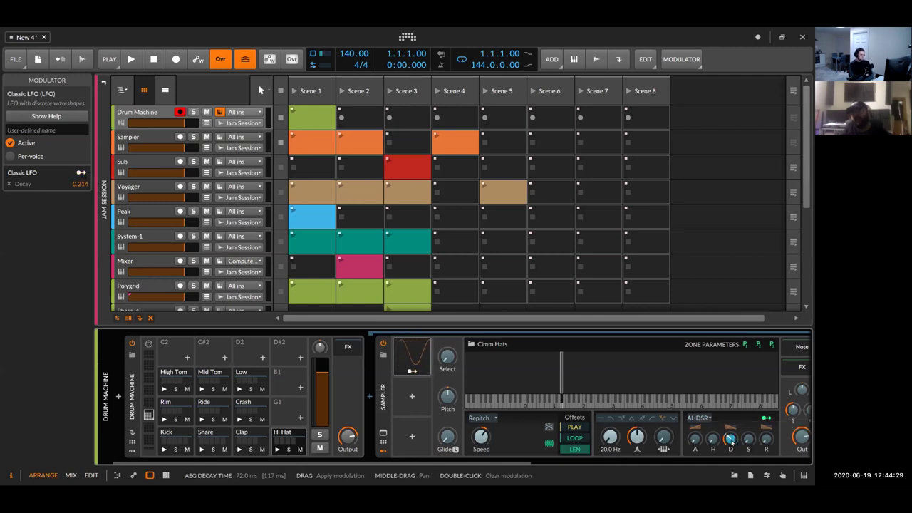
{"action": "key", "text": "Escape"}
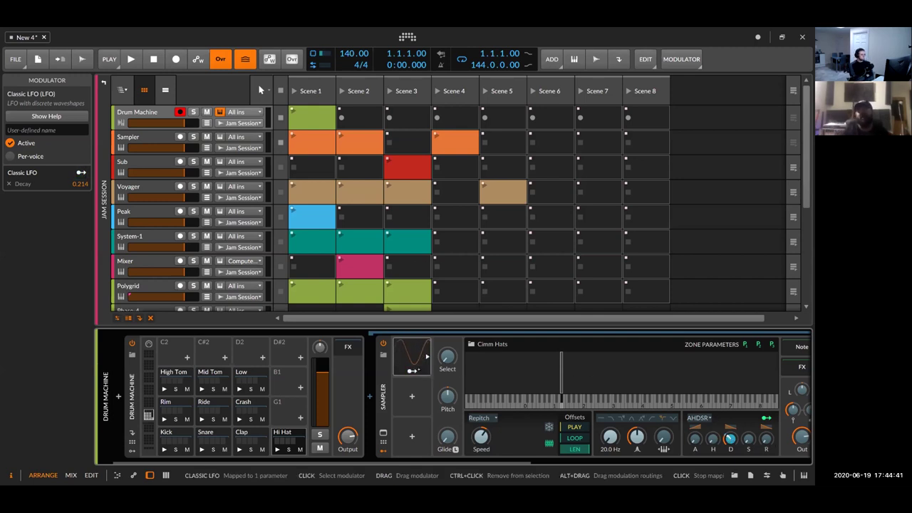
Open the Drum Machine's Scene 1 clip in the drum note editor and enlarge the editor area
{"action": "double_click", "coordinate": [308, 122]}
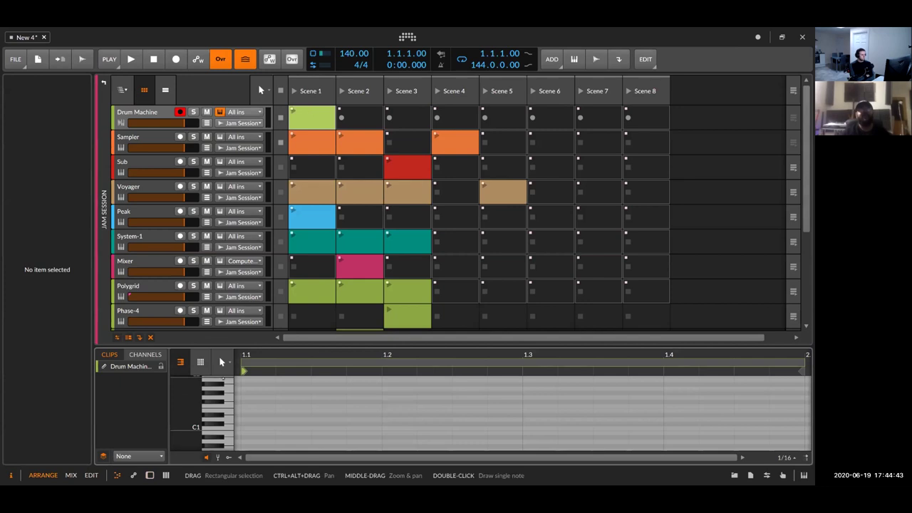
{"action": "left_click", "coordinate": [204, 364]}
{"action": "left_click_drag", "start_coordinate": [330, 346], "coordinate": [329, 173]}
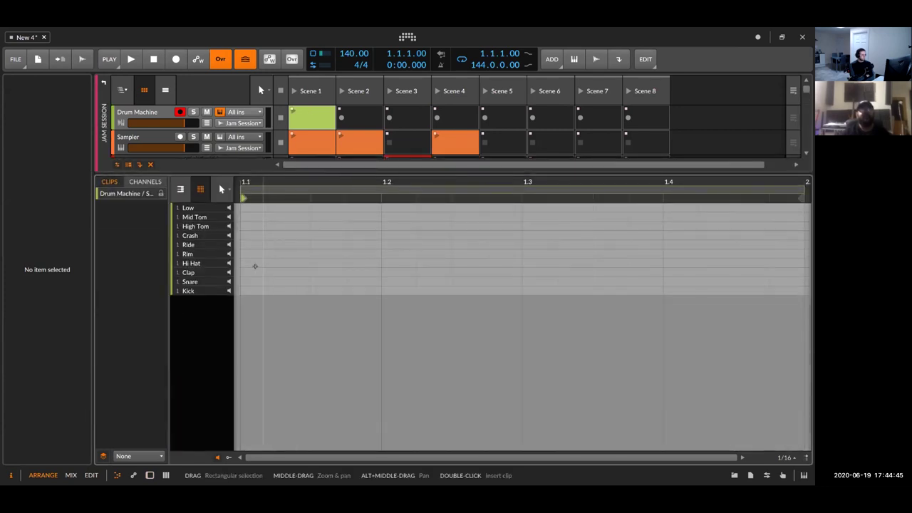
Fill the Hi Hat lane with two bars of sixteenth notes by duplicating, and extend the clip's loop length to 2 bars
{"action": "double_click", "coordinate": [252, 263]}
{"action": "scroll", "coordinate": [252, 264], "scroll_direction": "down", "scroll_amount": 3}
{"action": "left_click_drag", "start_coordinate": [287, 263], "coordinate": [273, 263]}
{"action": "key", "text": "ctrl+d"}
{"action": "key", "text": "ctrl+d"}
{"action": "key", "text": "ctrl+d"}
{"action": "mouse_move", "coordinate": [329, 275]}
{"action": "left_mouse_down"}
{"action": "mouse_move", "coordinate": [513, 290]}
{"action": "mouse_move", "coordinate": [607, 287]}
{"action": "mouse_move", "coordinate": [574, 295]}
{"action": "mouse_move", "coordinate": [528, 272]}
{"action": "mouse_move", "coordinate": [267, 263]}
{"action": "left_mouse_up"}
{"action": "key", "text": "Delete"}
{"action": "key", "text": "ctrl+d"}
{"action": "left_click_drag", "start_coordinate": [496, 263], "coordinate": [515, 190]}
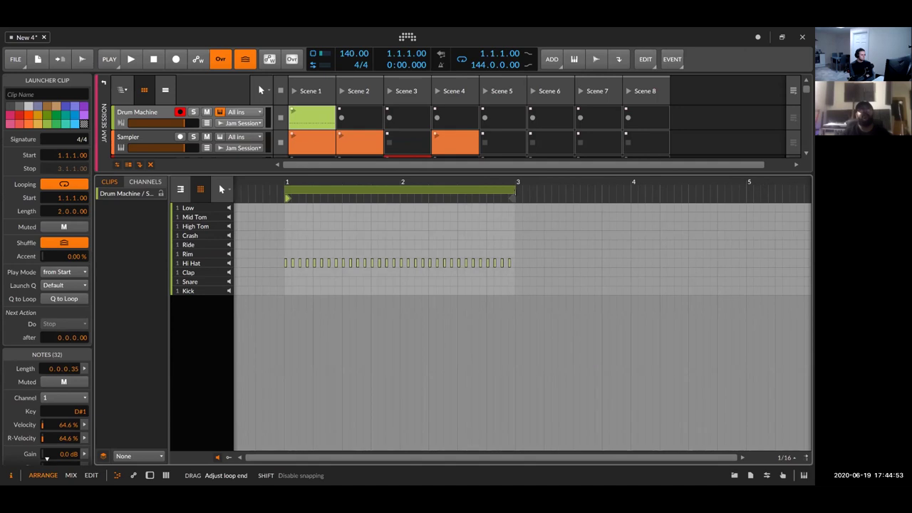
Show the velocity lane below the drum notes and select all the Hi Hat notes
{"action": "left_click_drag", "start_coordinate": [335, 240], "coordinate": [326, 285]}
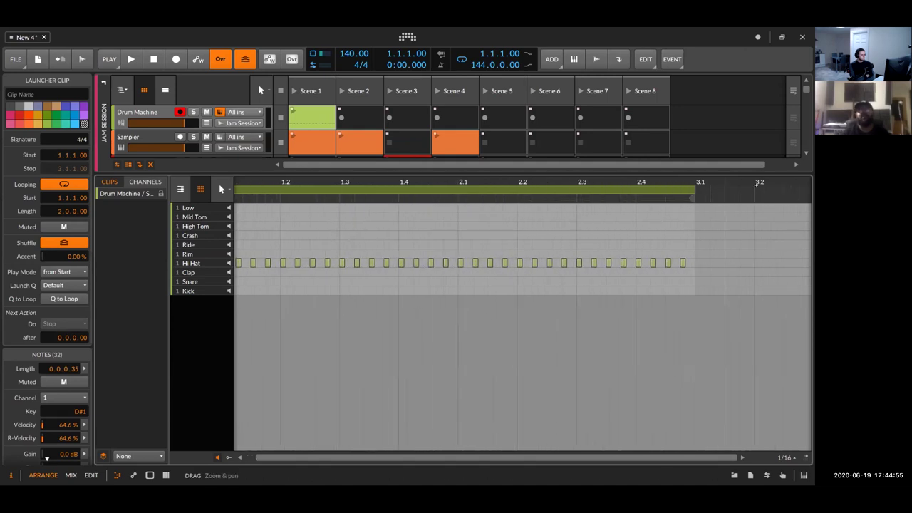
{"action": "left_click_drag", "start_coordinate": [291, 457], "coordinate": [305, 428]}
{"action": "left_click", "coordinate": [229, 458]}
{"action": "left_click_drag", "start_coordinate": [374, 416], "coordinate": [404, 415]}
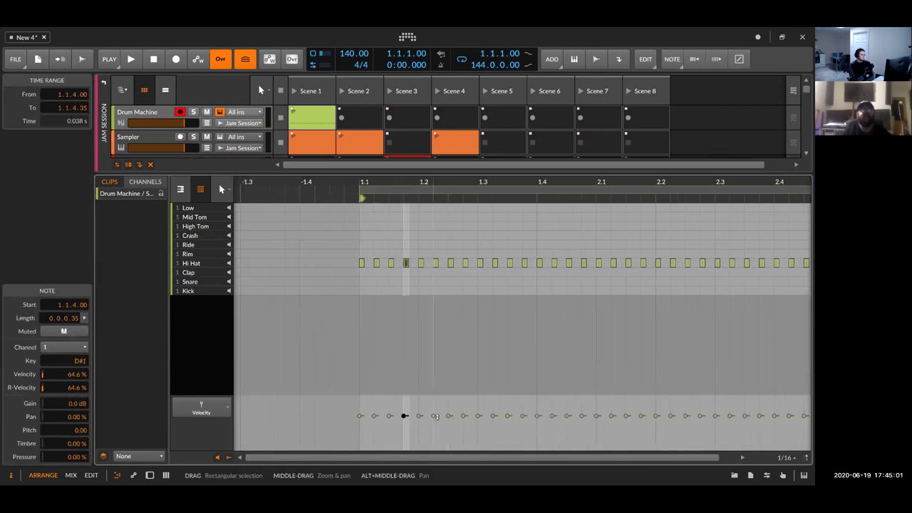
{"action": "left_click_drag", "start_coordinate": [345, 263], "coordinate": [770, 293]}
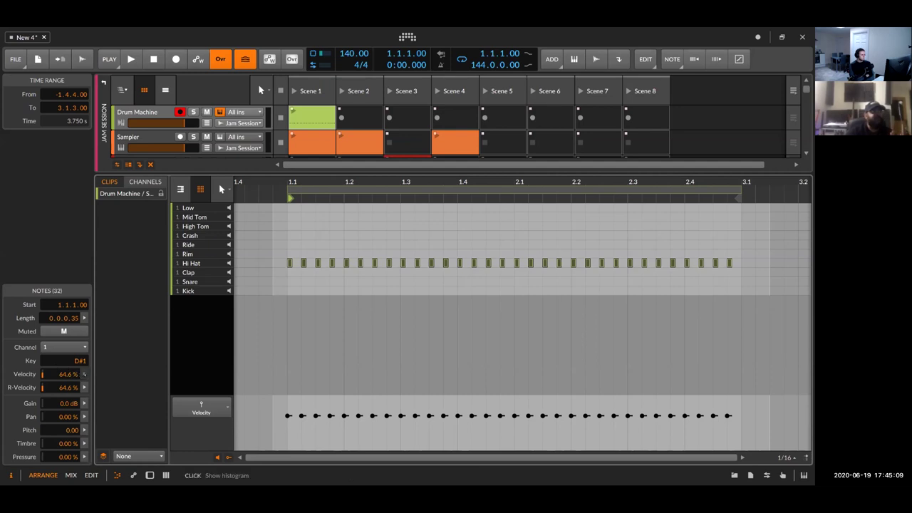
Vary the selected Hi Hat notes' velocities with the velocity histogram and set their mean to 80 %
{"action": "left_click_drag", "start_coordinate": [83, 378], "coordinate": [83, 365]}
{"action": "left_click_drag", "start_coordinate": [241, 385], "coordinate": [242, 349]}
{"action": "left_click_drag", "start_coordinate": [83, 314], "coordinate": [83, 358]}
{"action": "left_click_drag", "start_coordinate": [242, 384], "coordinate": [244, 459]}
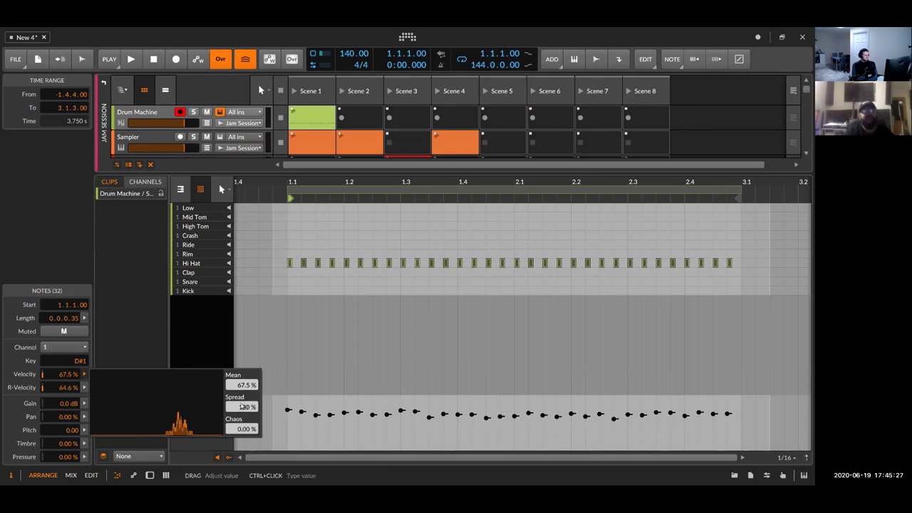
{"action": "mouse_move", "coordinate": [242, 385]}
{"action": "left_mouse_down"}
{"action": "mouse_move", "coordinate": [241, 371]}
{"action": "mouse_move", "coordinate": [242, 381]}
{"action": "left_mouse_up"}
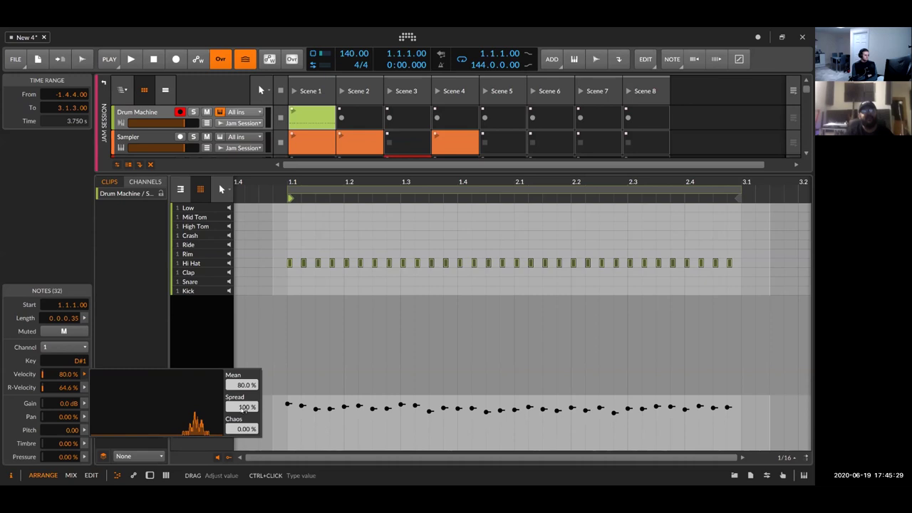
{"action": "left_click", "coordinate": [564, 354]}
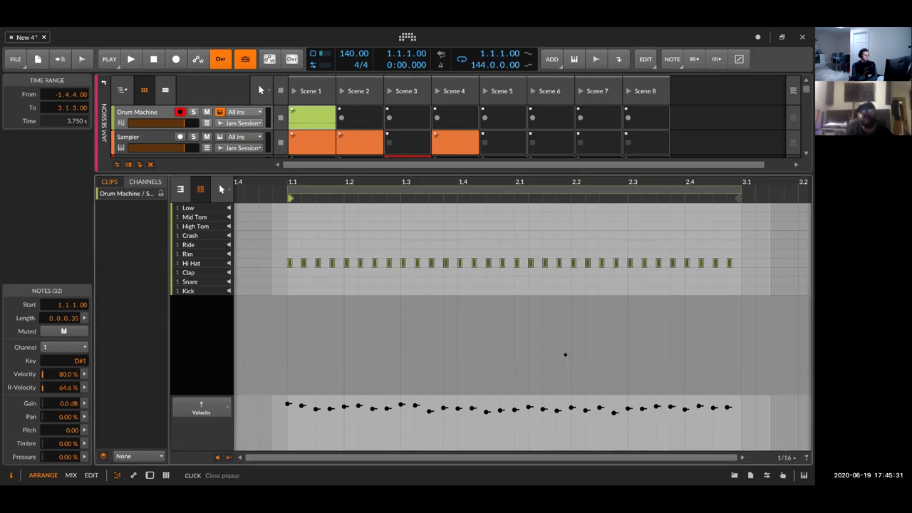
Select all the Hi Hat notes and quantize them to a custom straight 1/16 grid with Humanize at 16.6 %
{"action": "left_click", "coordinate": [759, 421]}
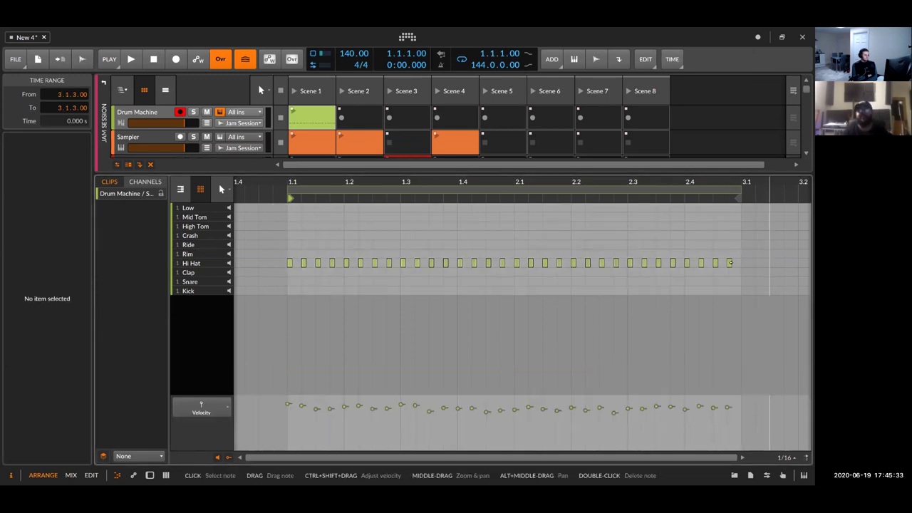
{"action": "left_click_drag", "start_coordinate": [740, 273], "coordinate": [285, 248]}
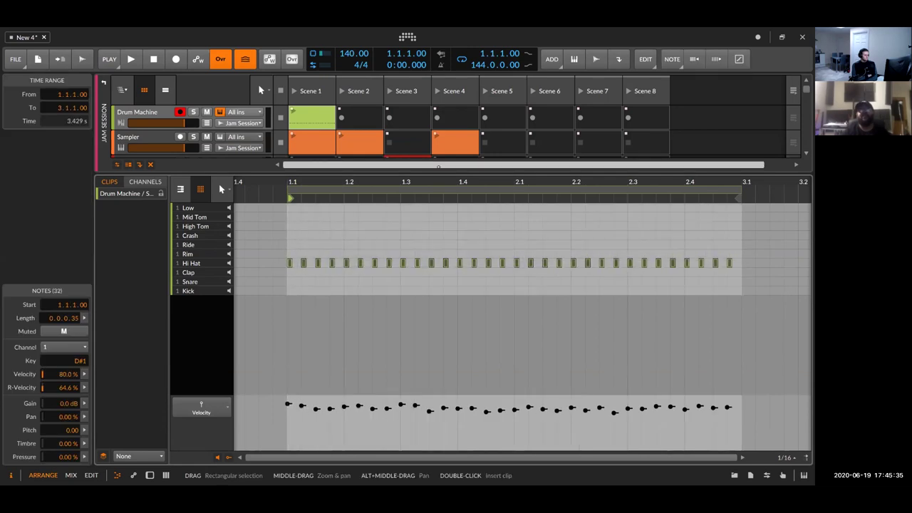
{"action": "left_click", "coordinate": [221, 189]}
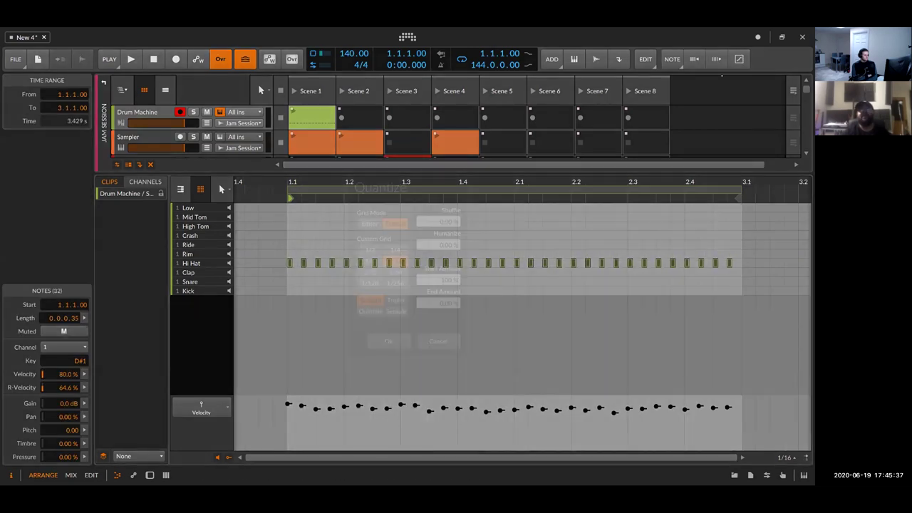
{"action": "left_click_drag", "start_coordinate": [438, 244], "coordinate": [439, 227]}
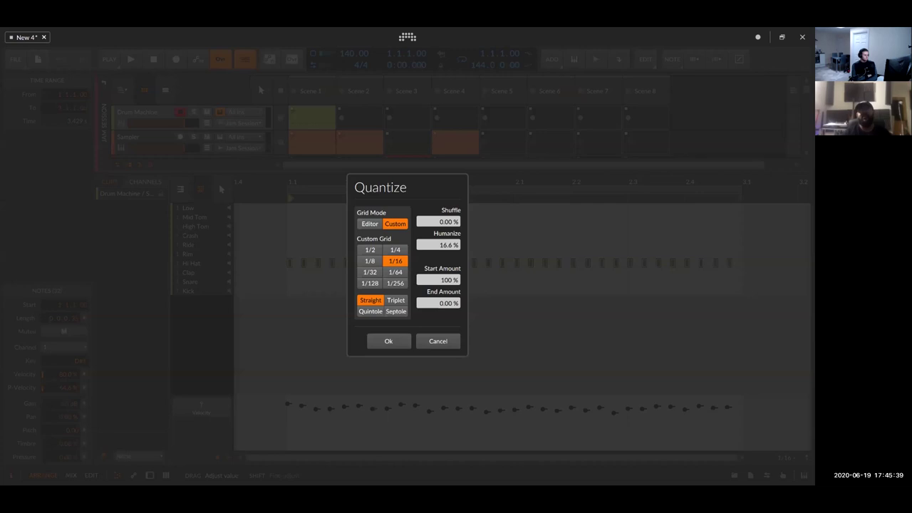
{"action": "left_click", "coordinate": [399, 337]}
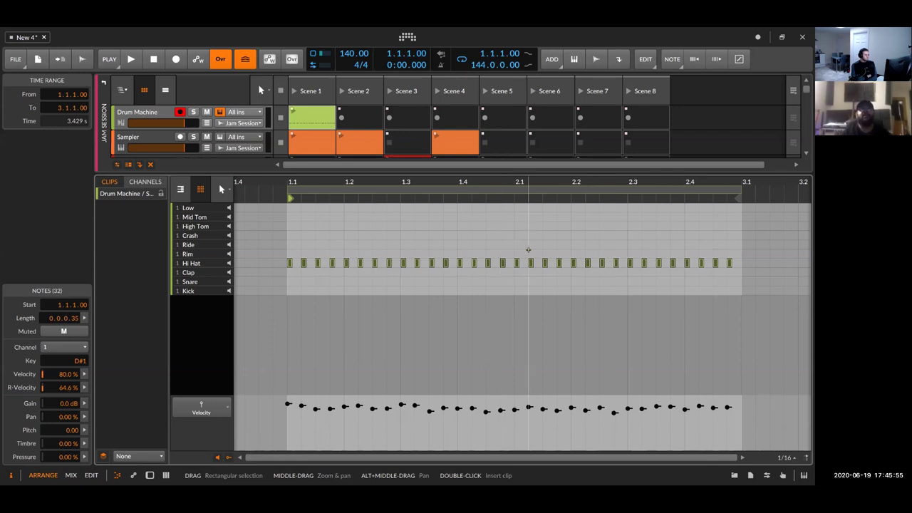
Examine the humanized Hi Hat notes' start positions against the grid lines up close
{"action": "scroll", "coordinate": [527, 255], "scroll_direction": "up", "scroll_amount": 1}
{"action": "left_click_drag", "start_coordinate": [252, 253], "coordinate": [733, 278]}
{"action": "left_click", "coordinate": [733, 277]}
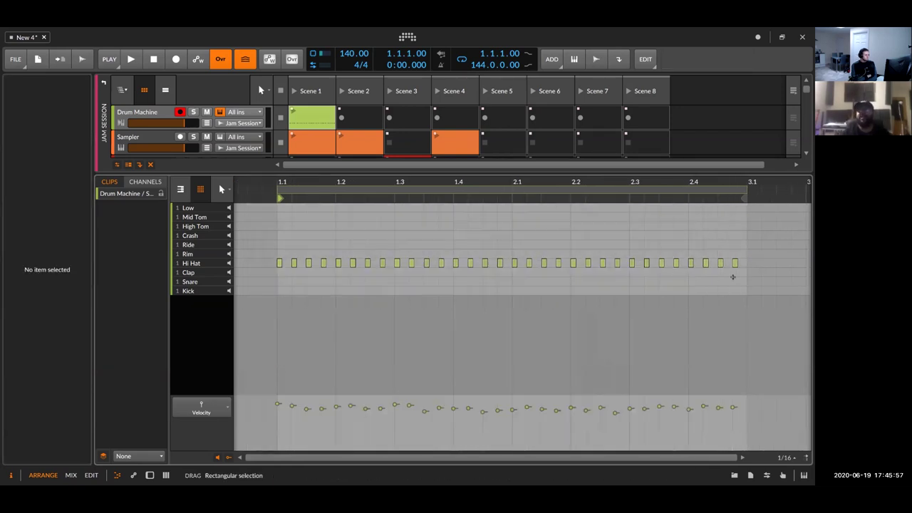
{"action": "left_click_drag", "start_coordinate": [279, 231], "coordinate": [280, 292]}
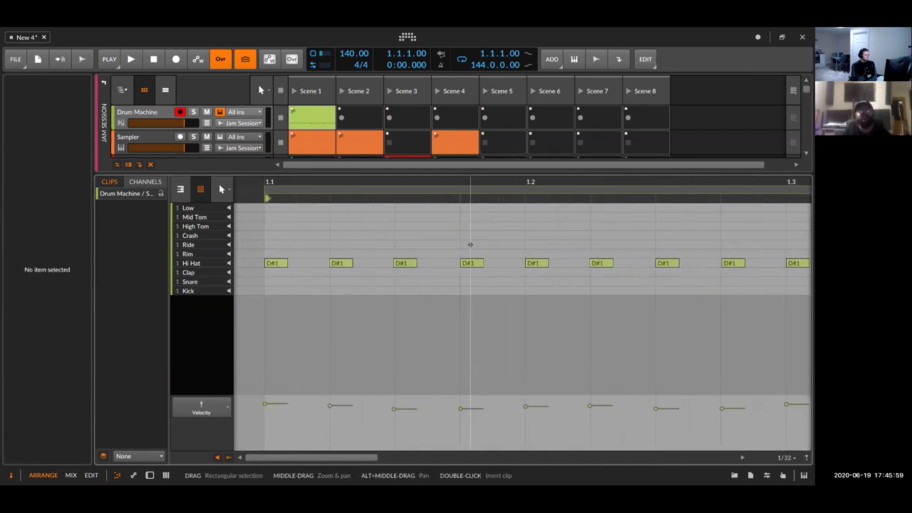
{"action": "left_click_drag", "start_coordinate": [470, 244], "coordinate": [471, 295]}
{"action": "left_click_drag", "start_coordinate": [403, 258], "coordinate": [421, 267]}
{"action": "left_click", "coordinate": [575, 256]}
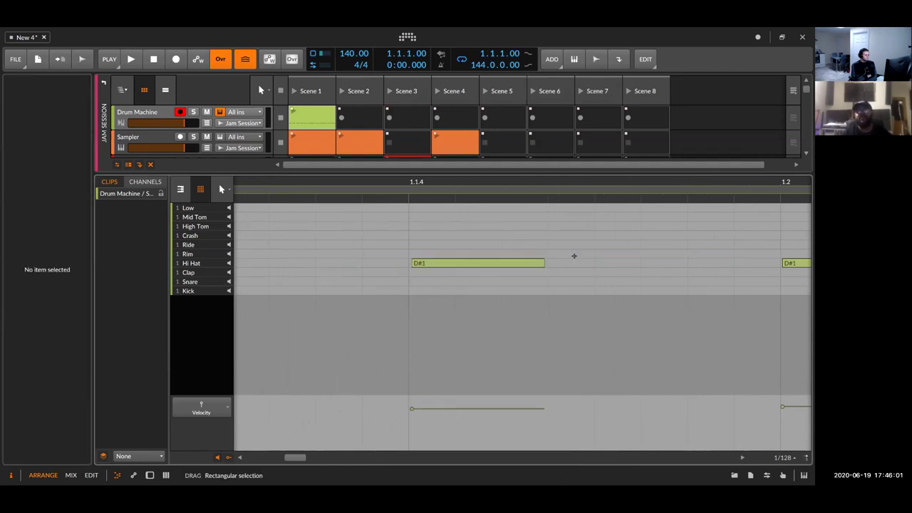
{"action": "scroll", "coordinate": [574, 256], "scroll_direction": "down", "scroll_amount": 8}
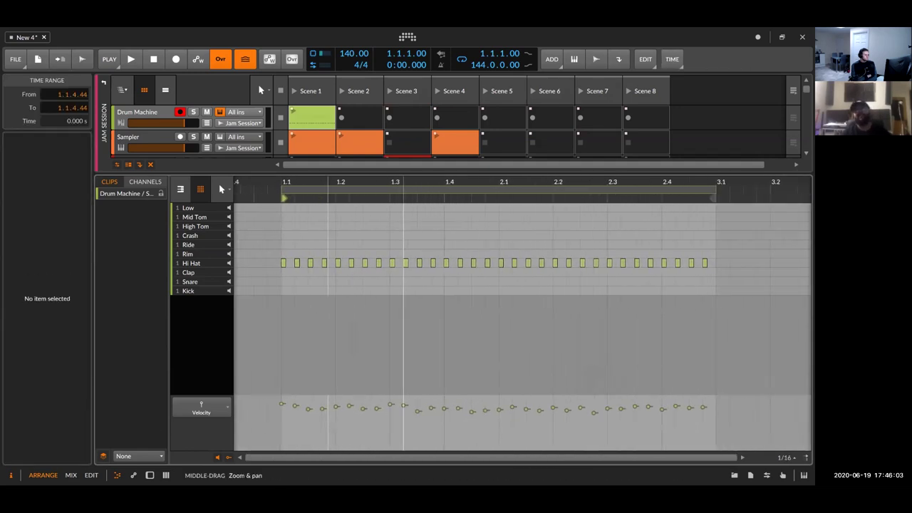
{"action": "scroll", "coordinate": [397, 217], "scroll_direction": "down", "scroll_amount": 3}
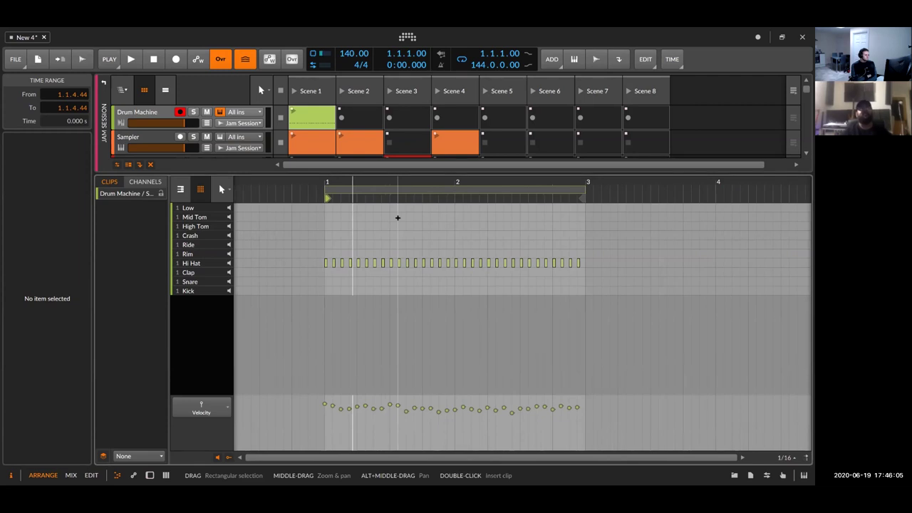
Select all the Hi Hat notes and inspect their Gain and Pitch expression histograms
{"action": "left_click_drag", "start_coordinate": [293, 260], "coordinate": [658, 292]}
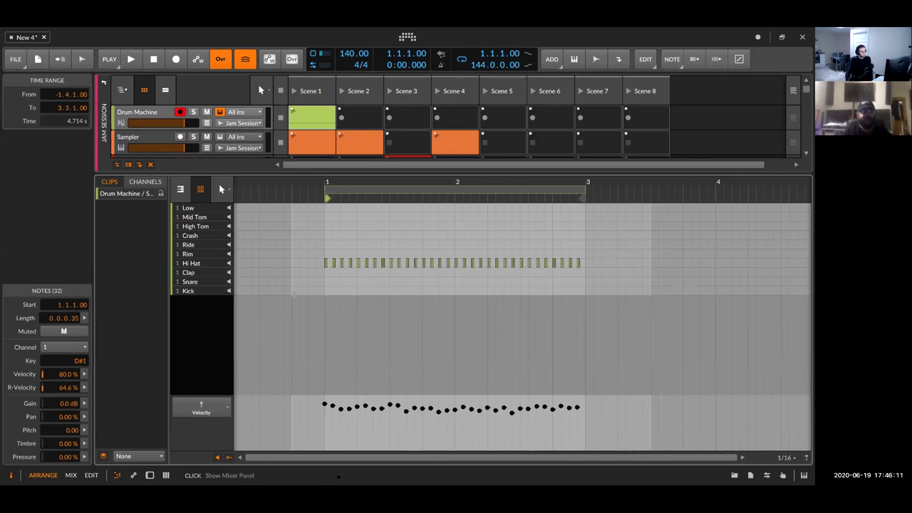
{"action": "scroll", "coordinate": [167, 448], "scroll_direction": "left", "scroll_amount": 2}
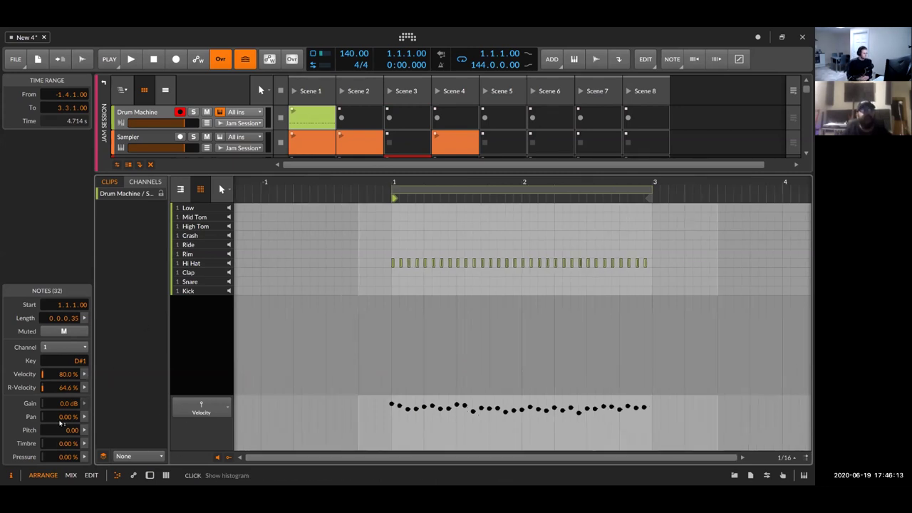
{"action": "left_click", "coordinate": [83, 404]}
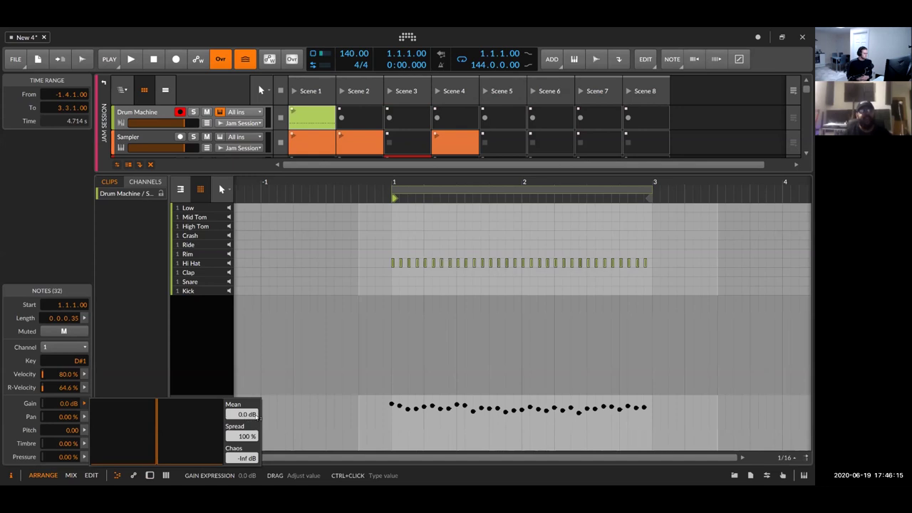
{"action": "left_click", "coordinate": [85, 404]}
{"action": "left_click", "coordinate": [84, 430]}
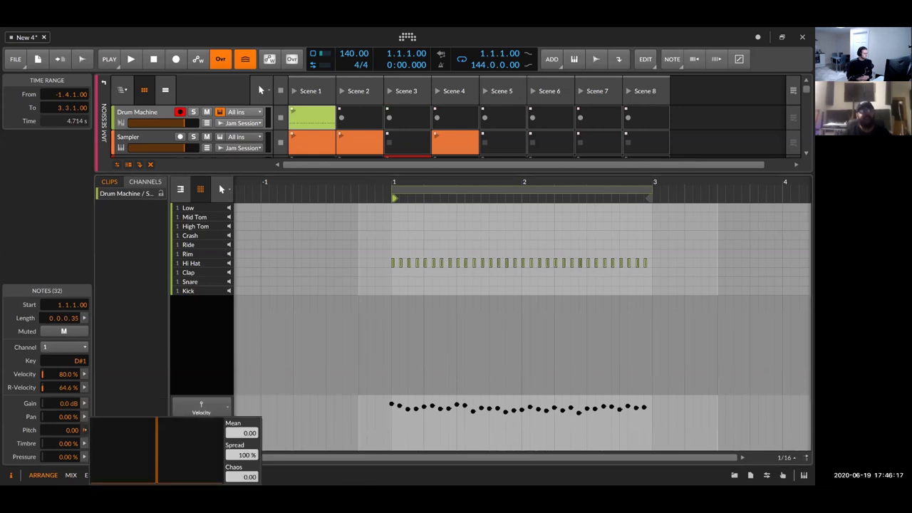
{"action": "left_click", "coordinate": [84, 430]}
Show the Hi Hat notes in the piano-roll editor and turn on micro-pitch editing, focusing on the first notes
{"action": "left_click_drag", "start_coordinate": [400, 304], "coordinate": [298, 350]}
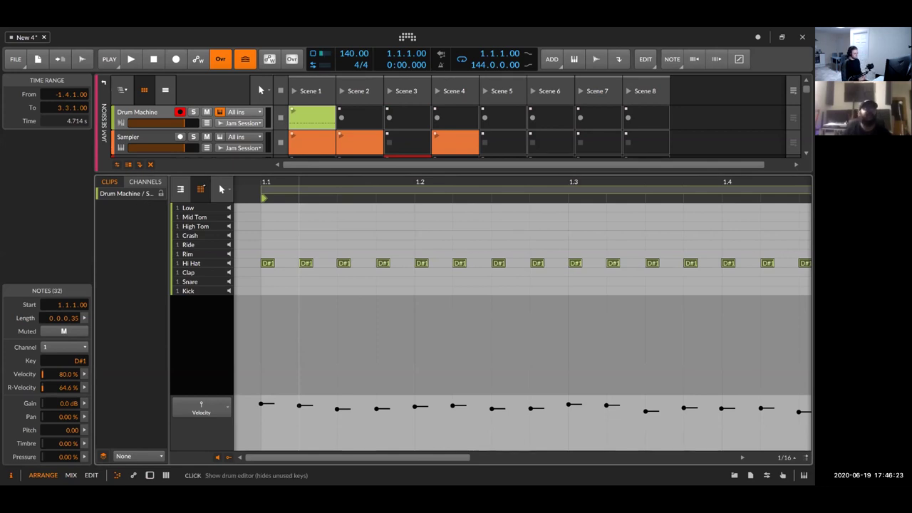
{"action": "left_click", "coordinate": [181, 189]}
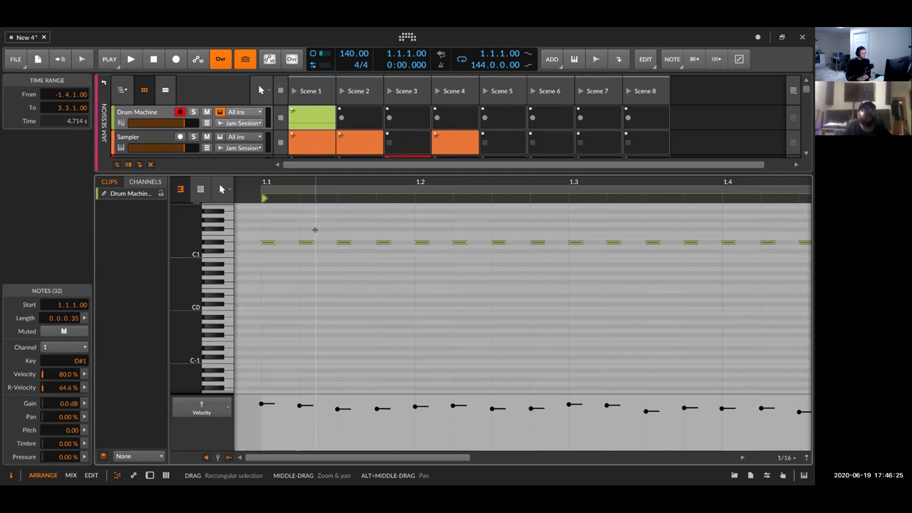
{"action": "scroll", "coordinate": [300, 258], "scroll_direction": "up", "scroll_amount": 3}
{"action": "scroll", "coordinate": [316, 264], "scroll_direction": "up", "scroll_amount": 4}
{"action": "left_click", "coordinate": [217, 458]}
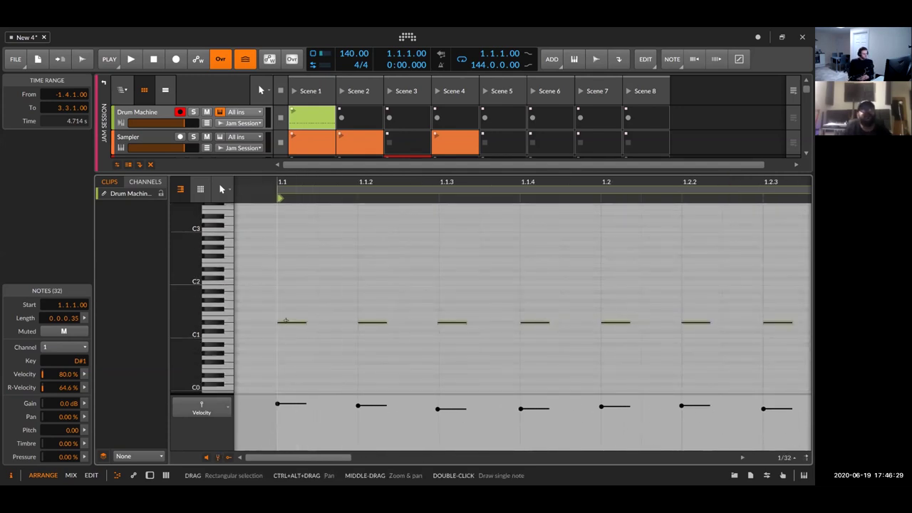
Show the Drum Machine clip's notes as named drum lanes and select the first Hi Hat note
{"action": "left_click", "coordinate": [200, 189]}
{"action": "left_click", "coordinate": [286, 263]}
{"action": "left_click", "coordinate": [286, 263]}
{"action": "left_click", "coordinate": [378, 264]}
{"action": "left_click", "coordinate": [450, 263]}
{"action": "mouse_move", "coordinate": [290, 263]}
{"action": "left_mouse_down"}
{"action": "mouse_move", "coordinate": [292, 239]}
{"action": "mouse_move", "coordinate": [292, 264]}
{"action": "left_mouse_up"}
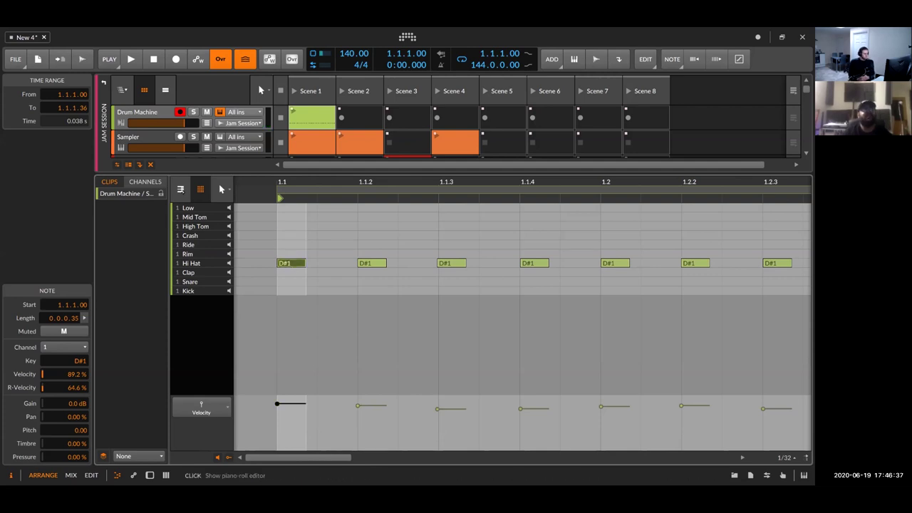
In the piano roll, vary the pitch expression of the clip's opening hi-hat notes, bending one note up to 3.00
{"action": "left_click", "coordinate": [181, 189]}
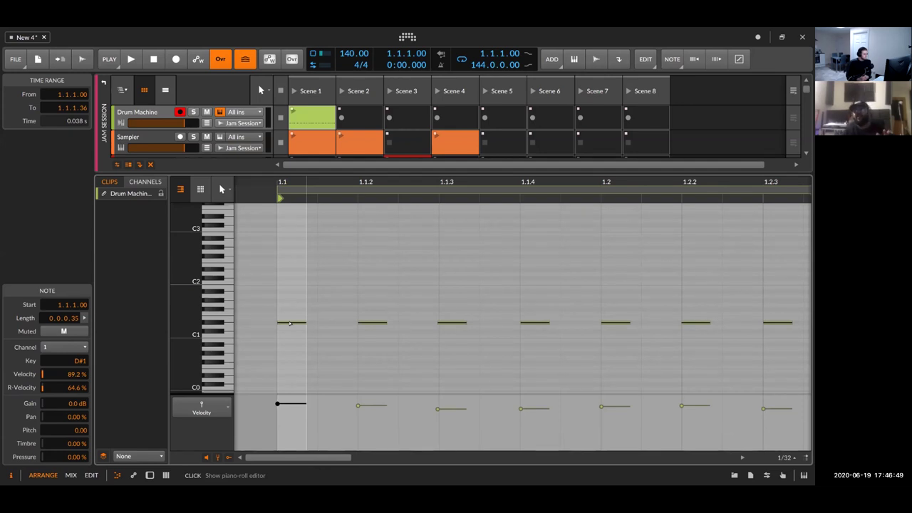
{"action": "key", "text": "ctrl+z"}
{"action": "mouse_move", "coordinate": [289, 324]}
{"action": "left_mouse_down"}
{"action": "mouse_move", "coordinate": [339, 323]}
{"action": "mouse_move", "coordinate": [296, 321]}
{"action": "left_mouse_up"}
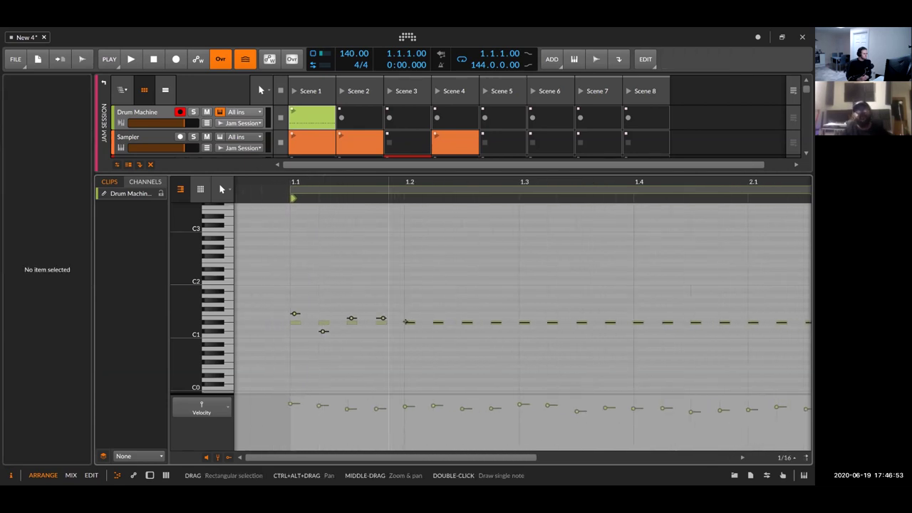
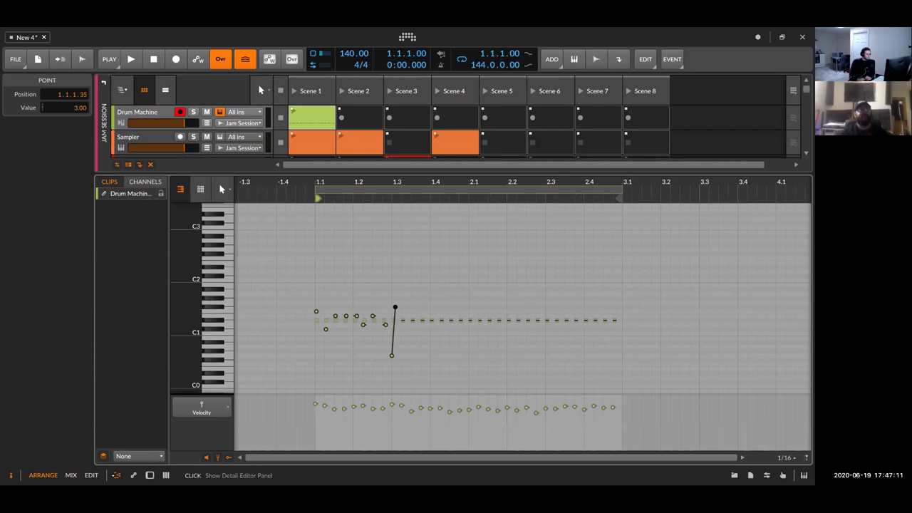
Replace the note editor with the device panel and inspect the device chains of the Jam Session and Drum Machine tracks
{"action": "left_click", "coordinate": [117, 476]}
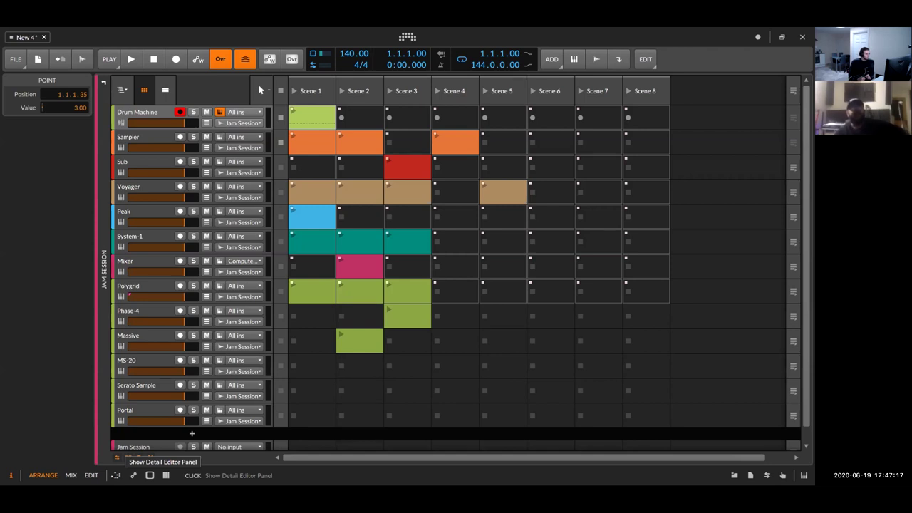
{"action": "left_click", "coordinate": [145, 446]}
{"action": "key", "text": "d"}
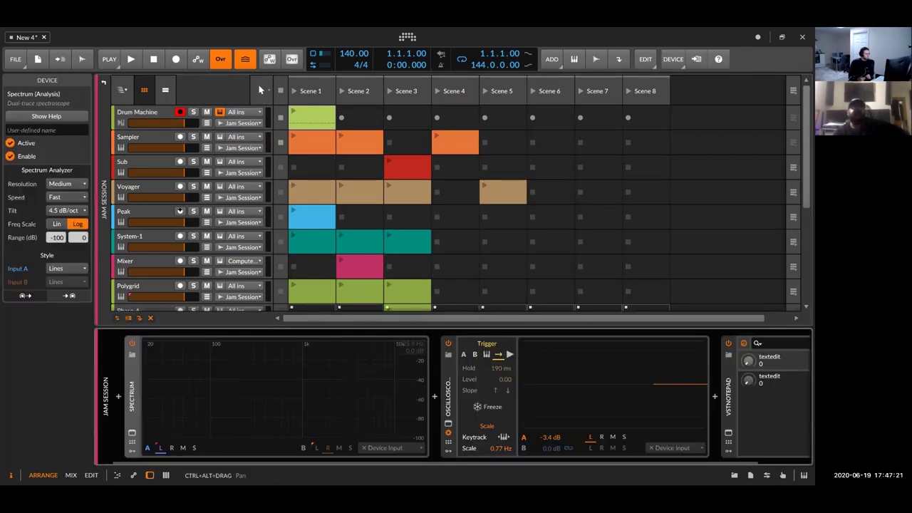
{"action": "left_click", "coordinate": [149, 111]}
{"action": "scroll", "coordinate": [148, 207], "scroll_direction": "down", "scroll_amount": 5}
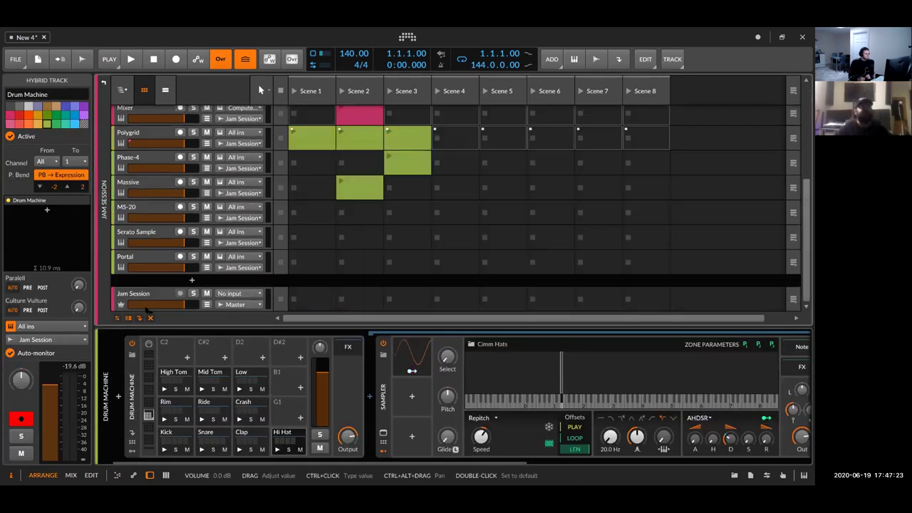
{"action": "left_click", "coordinate": [145, 298]}
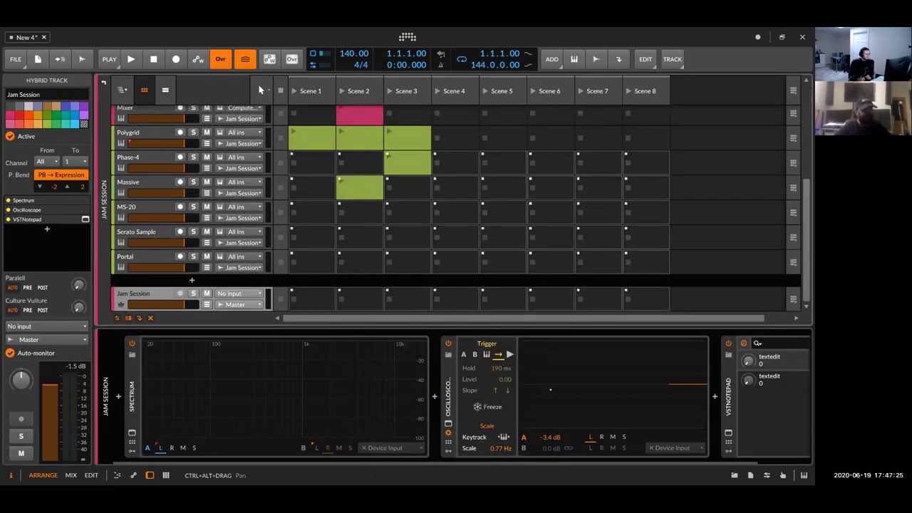
{"action": "key", "text": "Home"}
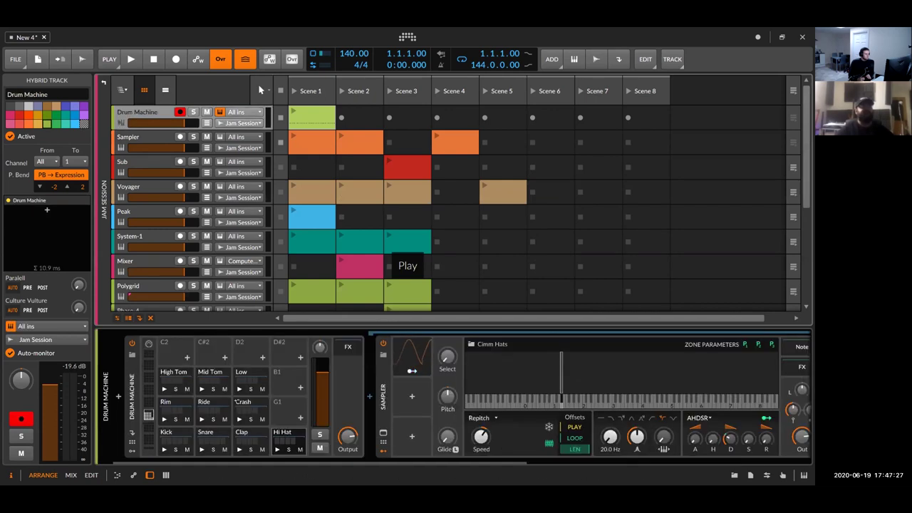
{"action": "key", "text": "End"}
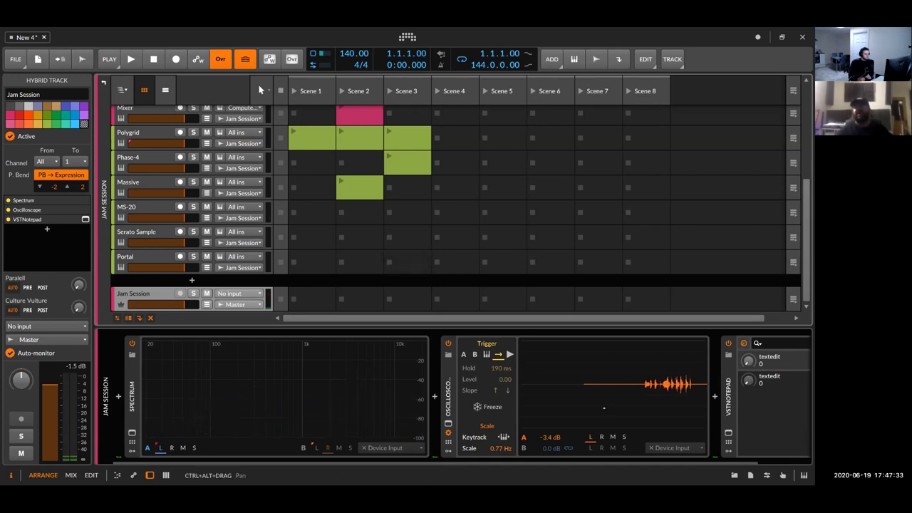
View the VSTNotepad plug-in window on the Jam Session group and close it
{"action": "left_click_drag", "start_coordinate": [777, 386], "coordinate": [576, 371]}
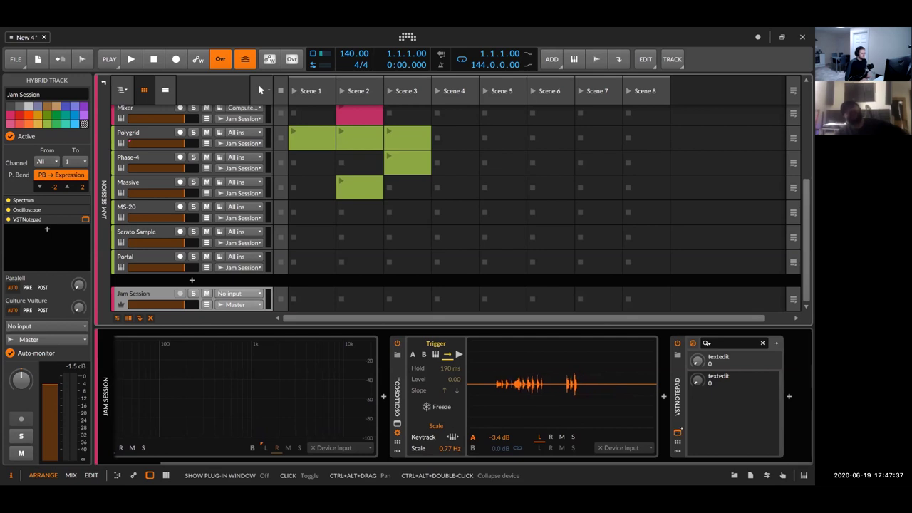
{"action": "left_click", "coordinate": [677, 433]}
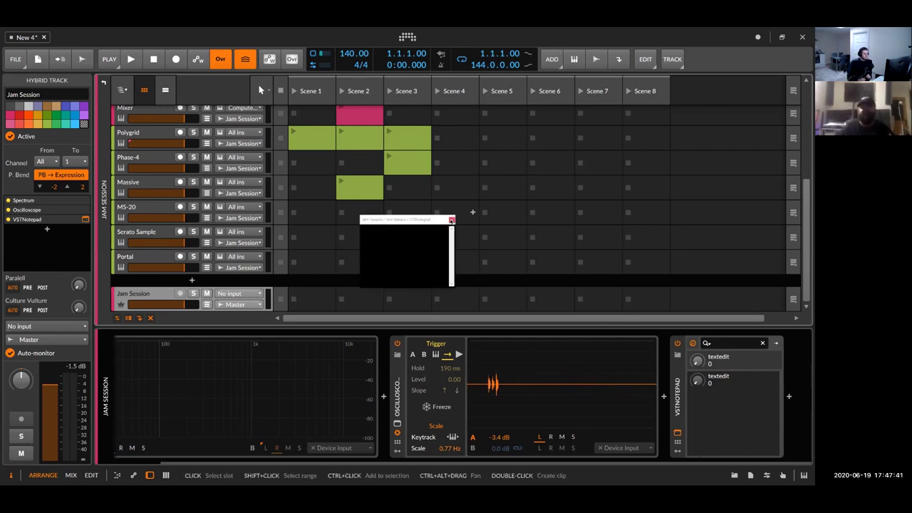
{"action": "left_click", "coordinate": [451, 220]}
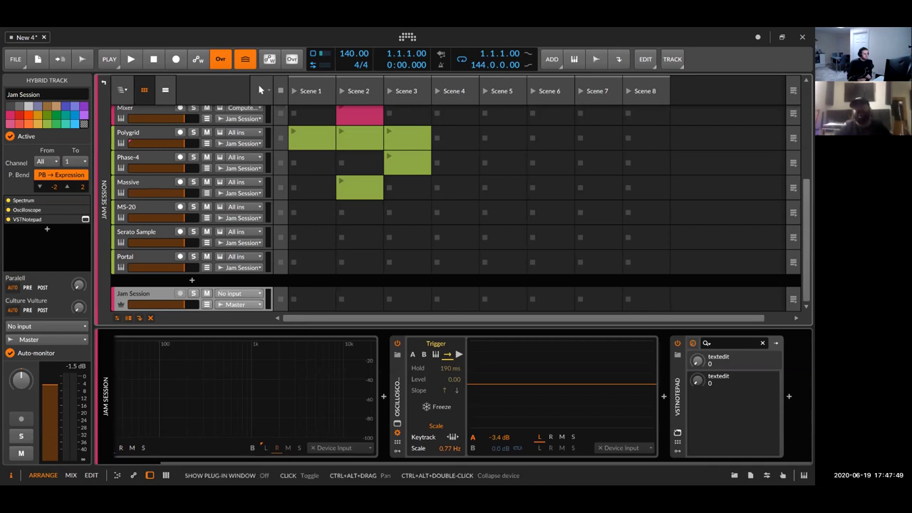
Insert VSTNotepad after the Novation Peak device on the Peak track and write the note "preset - 114 C"
{"action": "scroll", "coordinate": [135, 182], "scroll_direction": "up", "scroll_amount": 5}
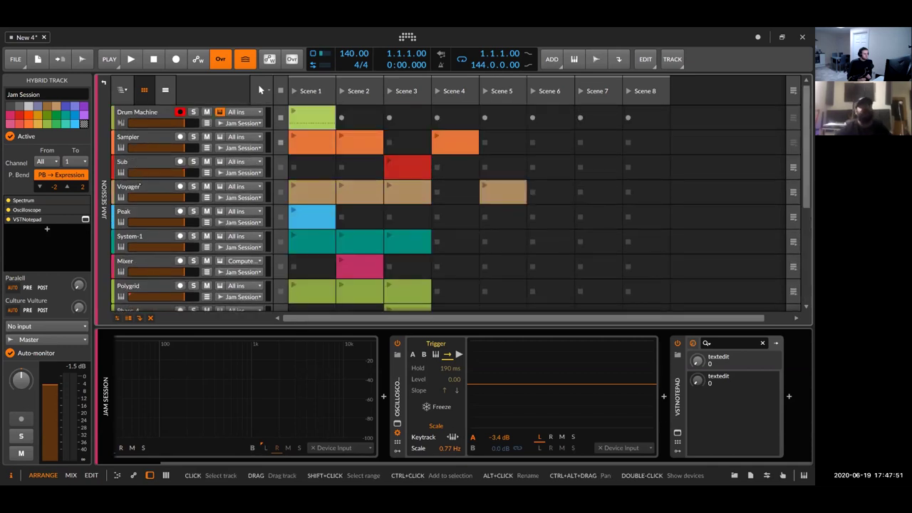
{"action": "left_click", "coordinate": [168, 212]}
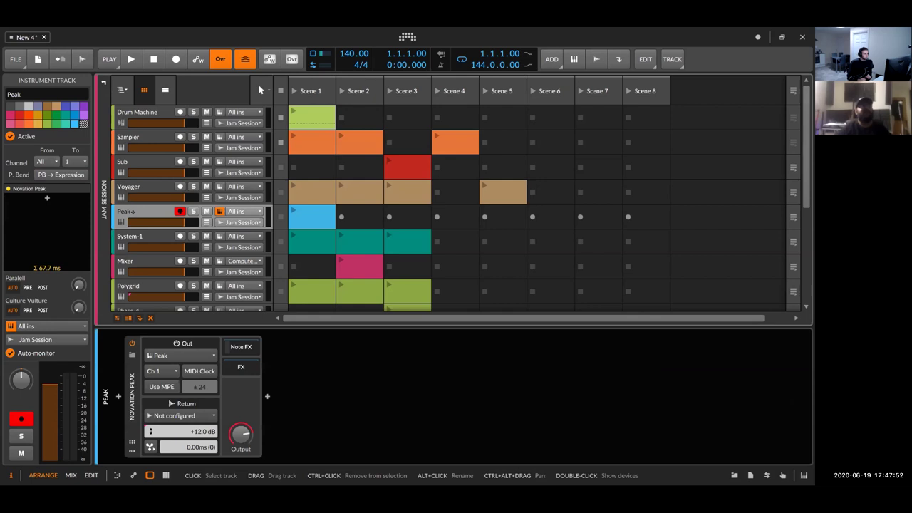
{"action": "left_click", "coordinate": [267, 396]}
{"action": "left_click", "coordinate": [193, 154]}
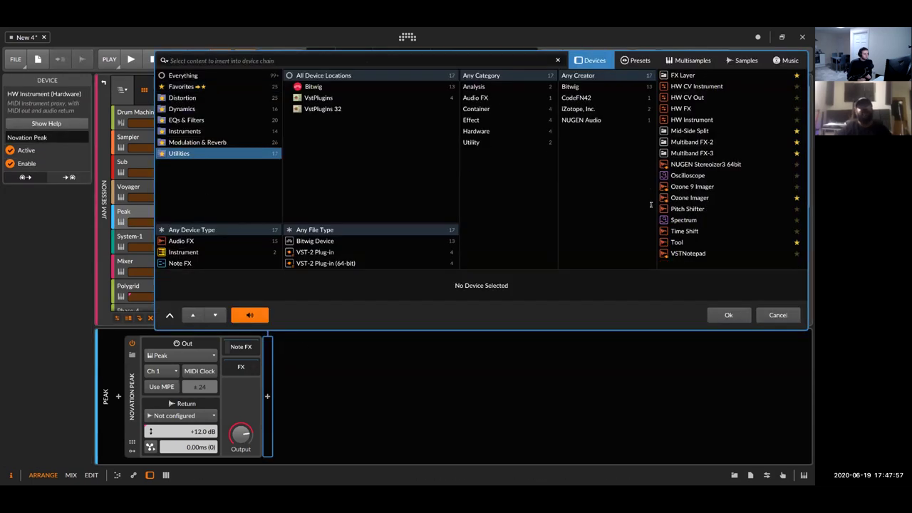
{"action": "double_click", "coordinate": [688, 253]}
{"action": "type", "text": "preset - 114 C"}
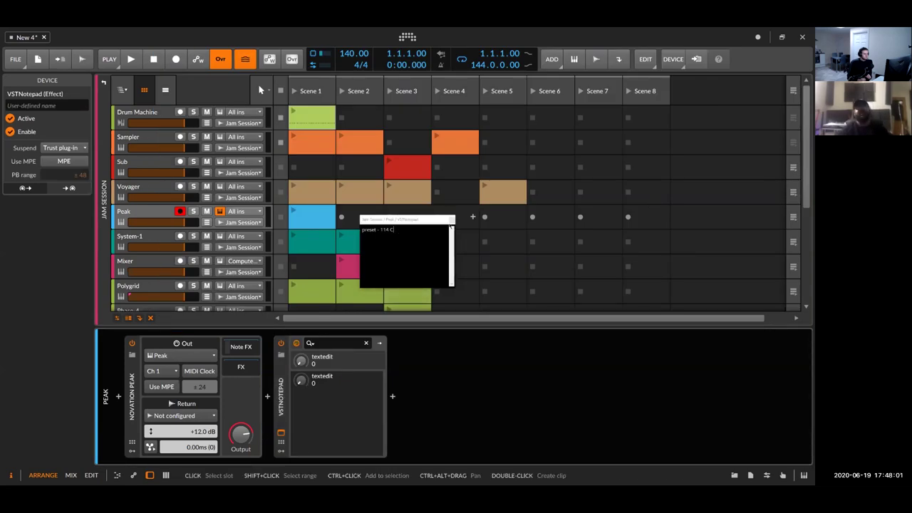
{"action": "left_click", "coordinate": [450, 219]}
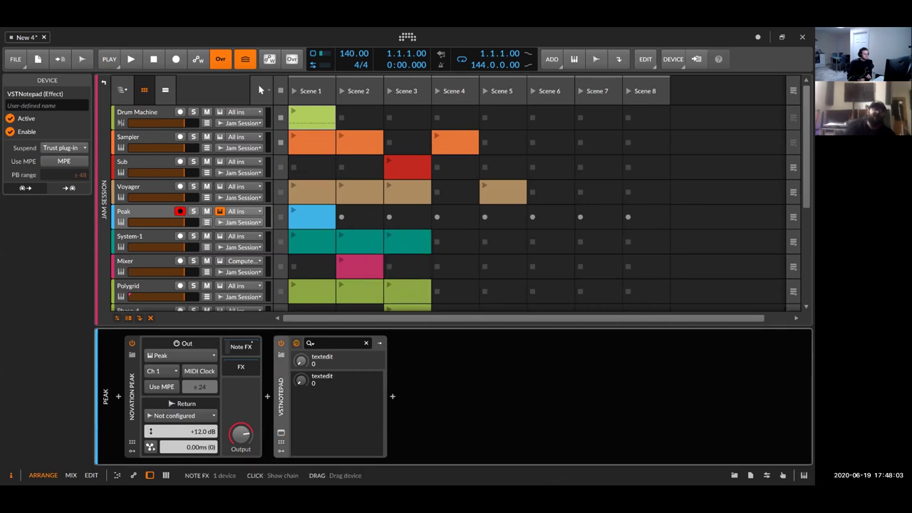
Inspect the Note FX chain of the Novation Peak device and the Kick chain of the Drum Machine
{"action": "left_click", "coordinate": [243, 347]}
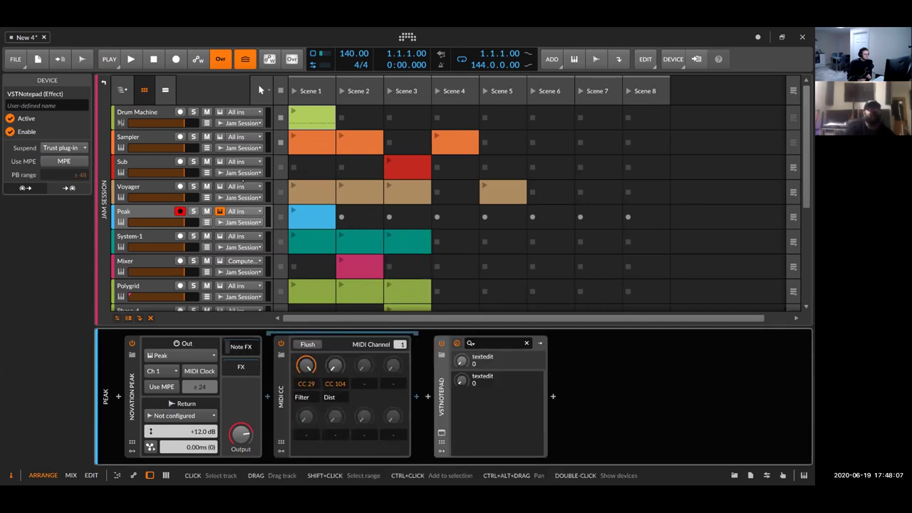
{"action": "left_click", "coordinate": [148, 112]}
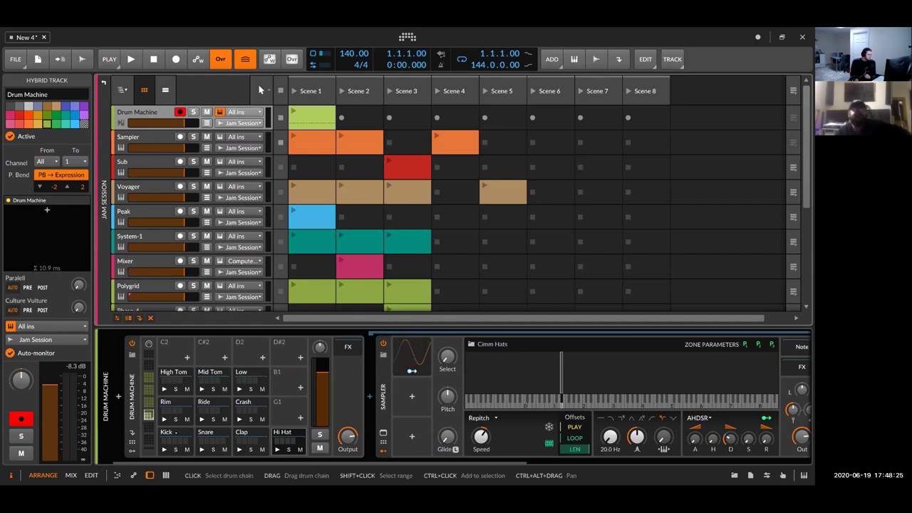
{"action": "left_click", "coordinate": [170, 430]}
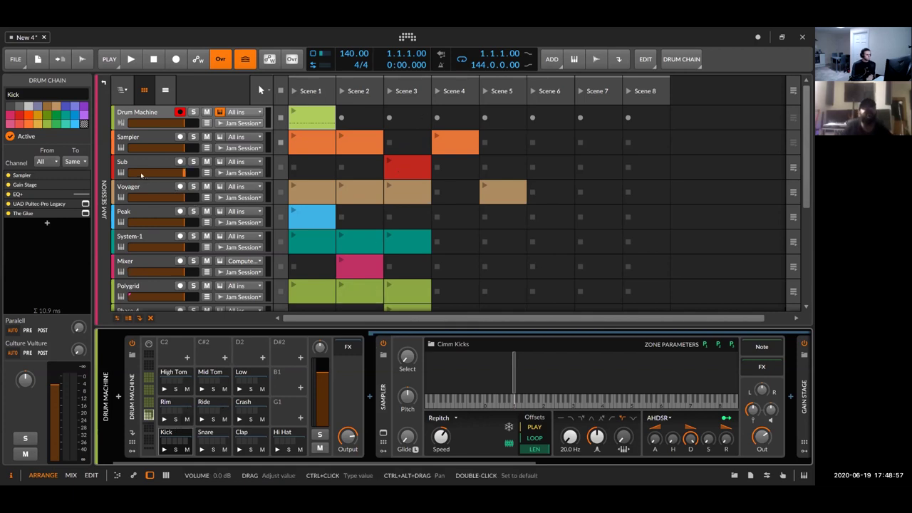
Open the Poly Grid patch of the Polygrid track in the grid editor
{"action": "scroll", "coordinate": [184, 223], "scroll_direction": "down", "scroll_amount": 5}
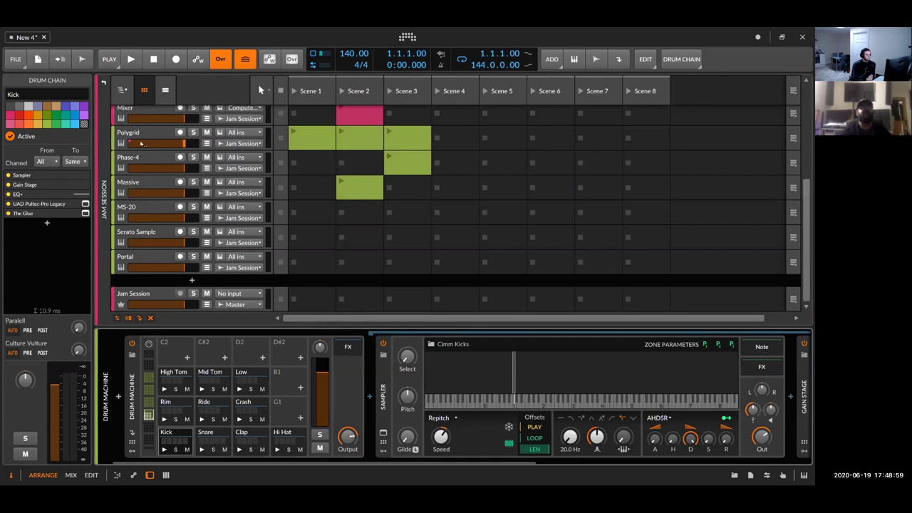
{"action": "left_click", "coordinate": [141, 136]}
{"action": "left_click", "coordinate": [186, 371]}
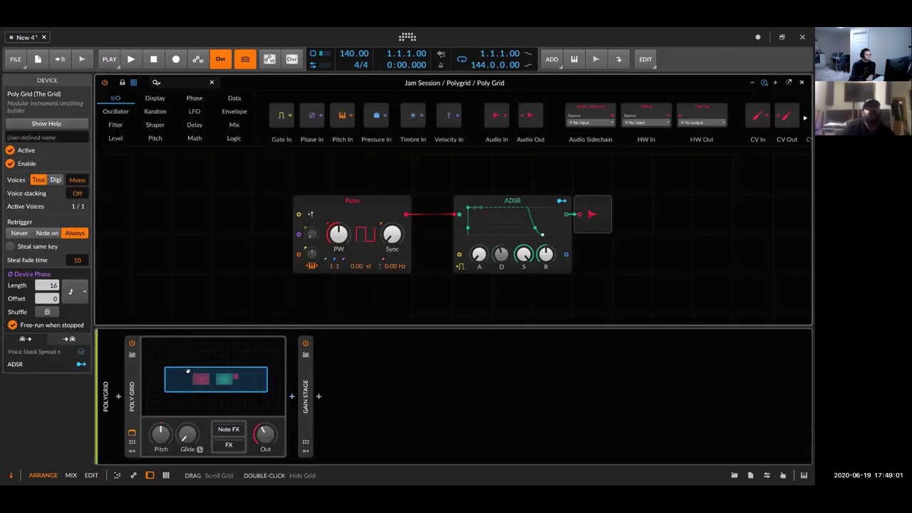
{"action": "left_click", "coordinate": [193, 366]}
{"action": "left_click", "coordinate": [199, 358]}
{"action": "left_click", "coordinate": [210, 369]}
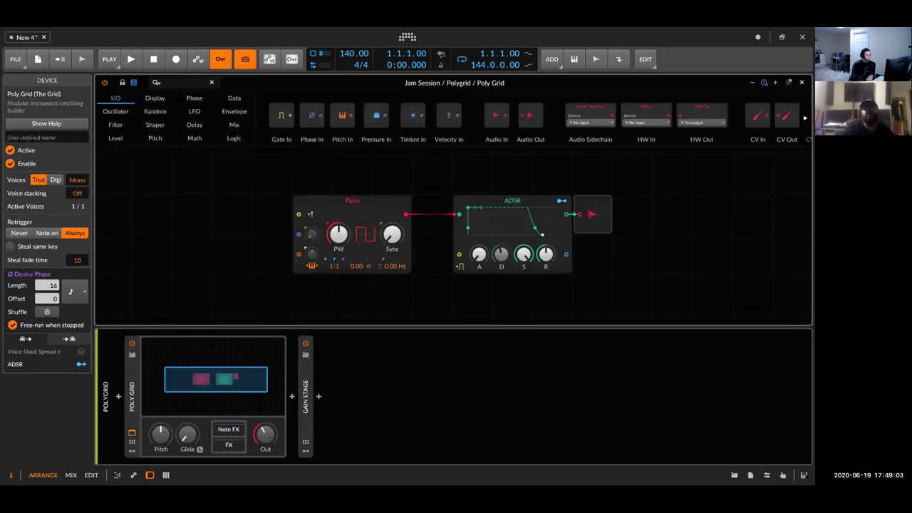
Show the sample browser and audition CIMM_SYNTHS_41.wav from the Synths folder
{"action": "left_click", "coordinate": [734, 476]}
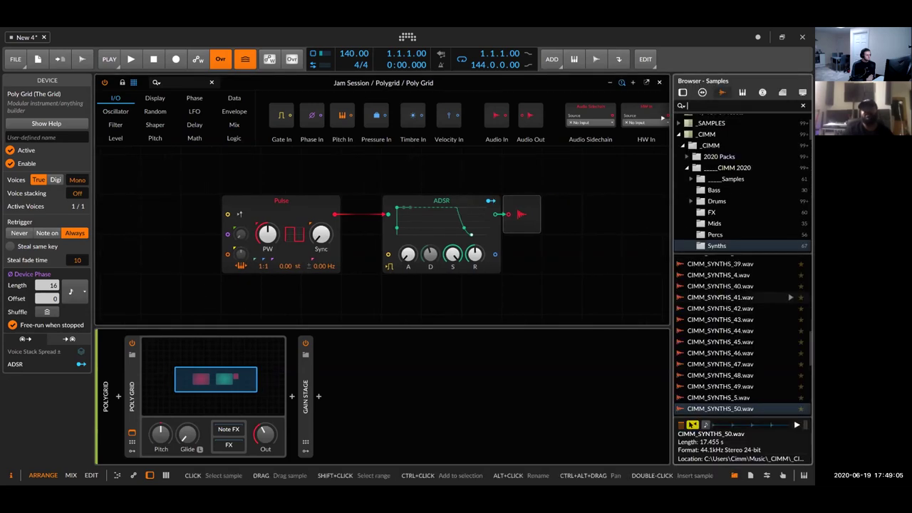
{"action": "left_click", "coordinate": [721, 298]}
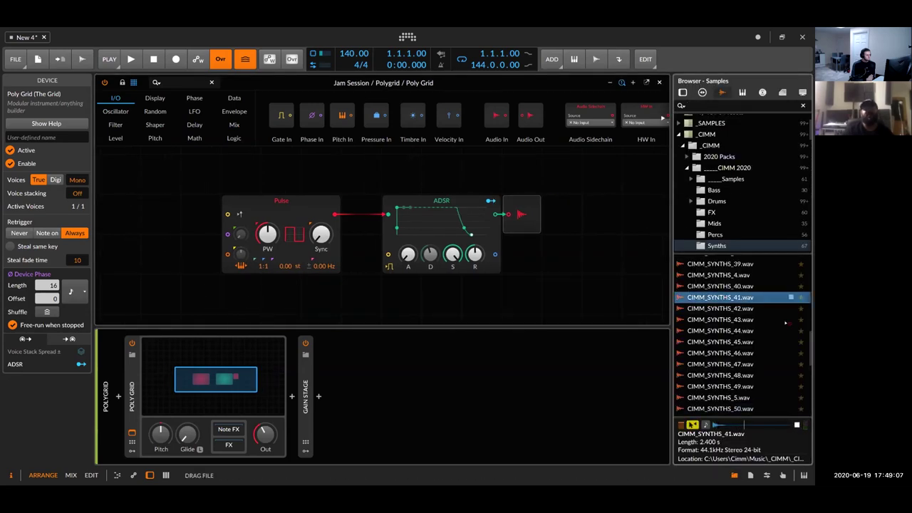
{"action": "scroll", "coordinate": [721, 308], "scroll_direction": "down", "scroll_amount": 1}
{"action": "scroll", "coordinate": [645, 313], "scroll_direction": "down", "scroll_amount": 1}
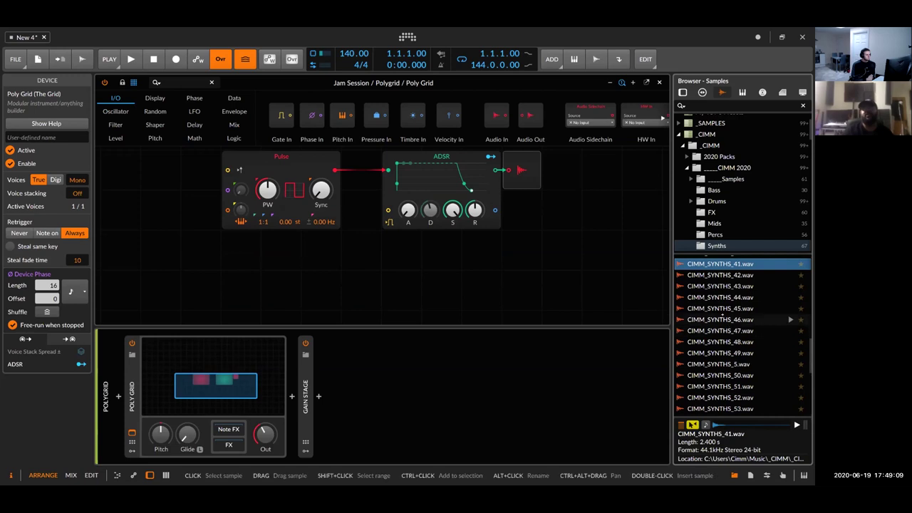
Replace the Pulse oscillator with a Sampler module made from CIMM_SYNTHS_45.wav and connect its output to the ADSR
{"action": "left_click", "coordinate": [729, 309]}
{"action": "left_click_drag", "start_coordinate": [729, 309], "coordinate": [342, 285]}
{"action": "scroll", "coordinate": [521, 287], "scroll_direction": "down", "scroll_amount": 2}
{"action": "scroll", "coordinate": [543, 279], "scroll_direction": "up", "scroll_amount": 1}
{"action": "scroll", "coordinate": [543, 279], "scroll_direction": "up", "scroll_amount": 1}
{"action": "double_click", "coordinate": [389, 170]}
{"action": "left_click", "coordinate": [329, 165]}
{"action": "key", "text": "Delete"}
{"action": "left_click_drag", "start_coordinate": [498, 262], "coordinate": [379, 182]}
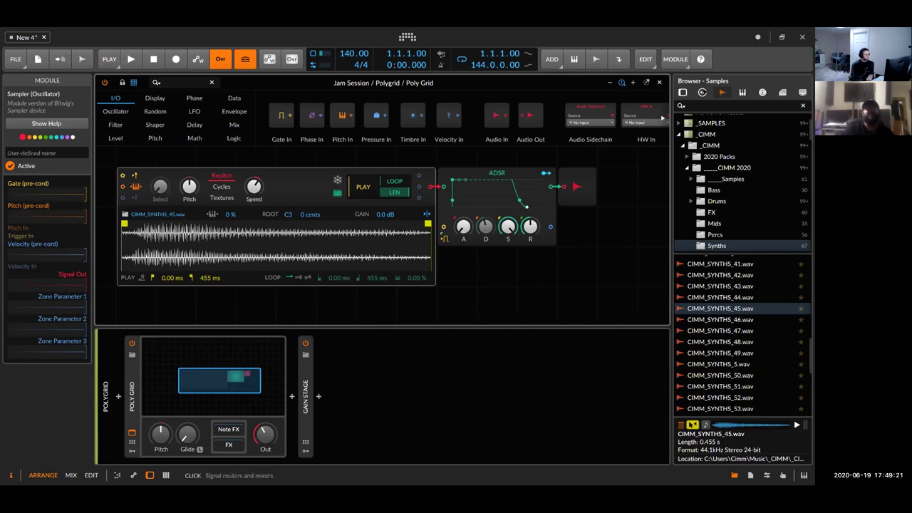
Replace the Poly Grid patch with the Leonard preset by the creator Polarity
{"action": "left_click", "coordinate": [610, 83]}
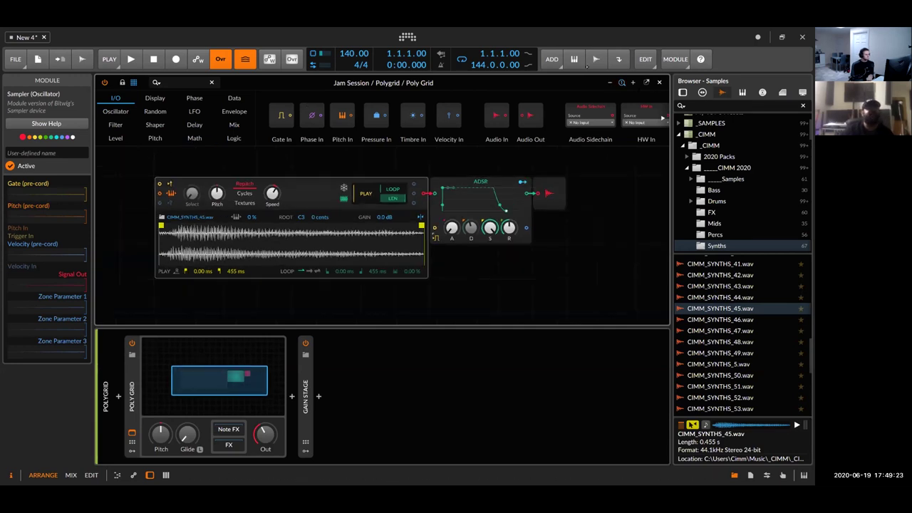
{"action": "left_click", "coordinate": [133, 354]}
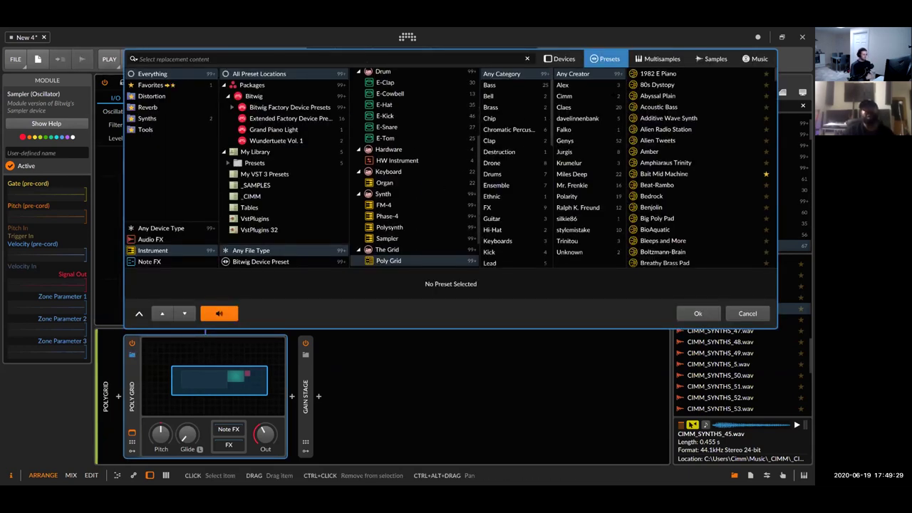
{"action": "scroll", "coordinate": [665, 169], "scroll_direction": "down", "scroll_amount": 5}
{"action": "left_click", "coordinate": [578, 196]}
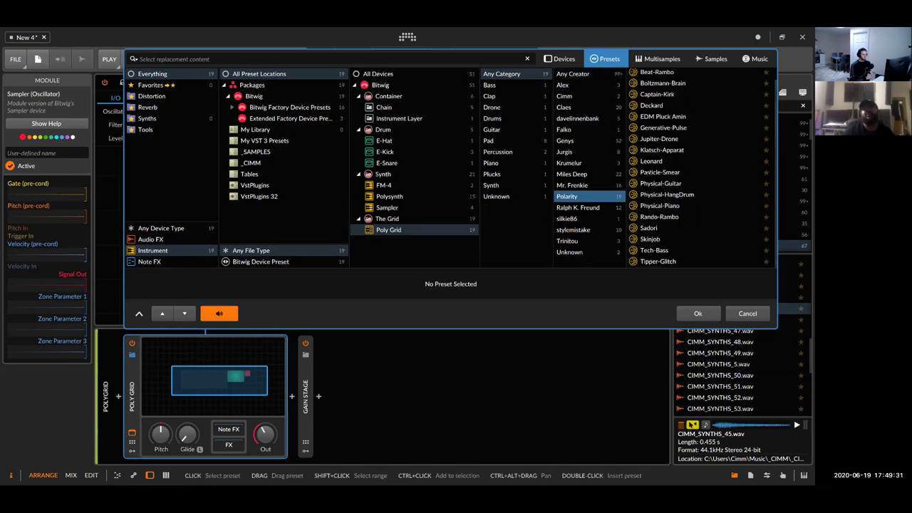
{"action": "left_click", "coordinate": [651, 162]}
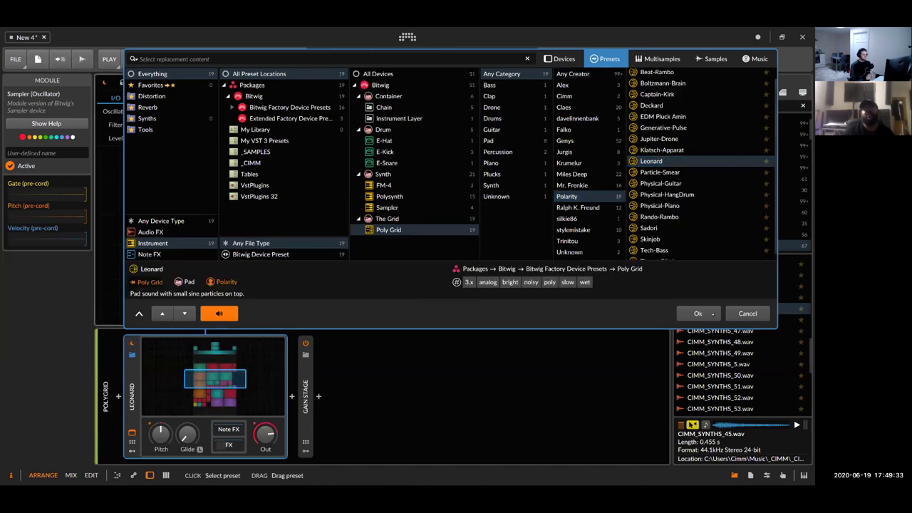
{"action": "double_click", "coordinate": [700, 316]}
Hide the device panel and show the Leonard grid patch in a separate window
{"action": "left_click", "coordinate": [238, 394]}
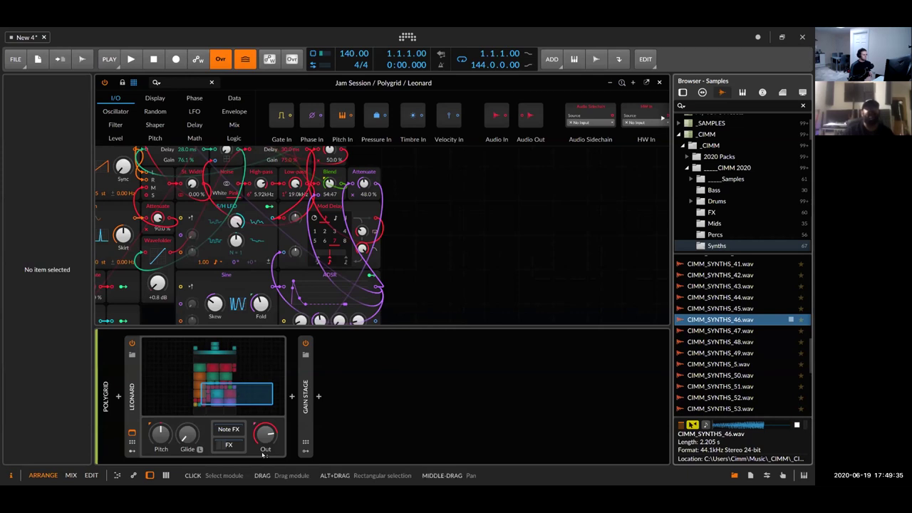
{"action": "left_click", "coordinate": [150, 476]}
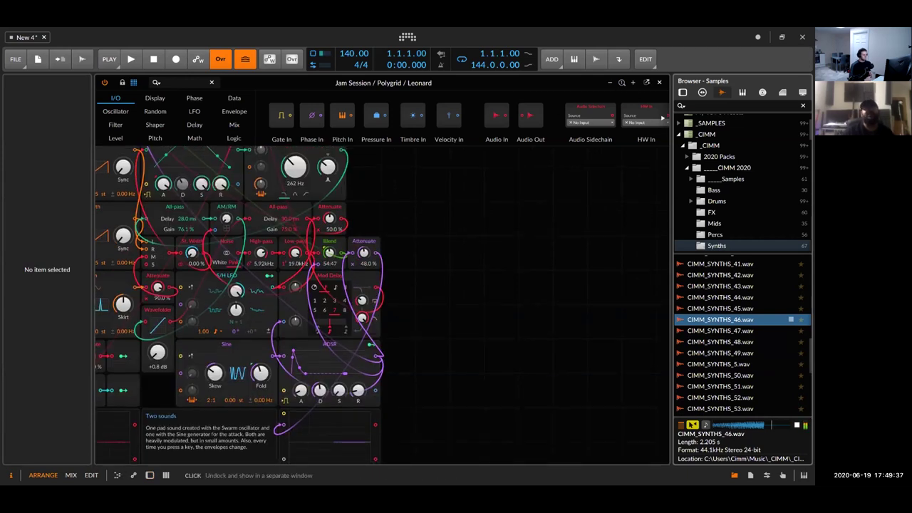
{"action": "left_click", "coordinate": [647, 83]}
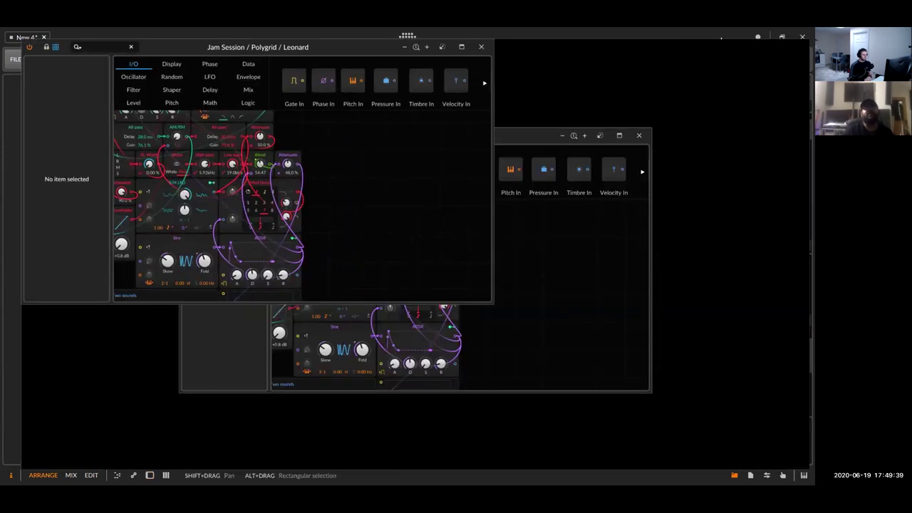
Maximize the Leonard grid patch window and examine its modules and cable routing, from the All-pass delays at the top to the oscillators
{"action": "left_click_drag", "start_coordinate": [559, 251], "coordinate": [686, 253]}
{"action": "left_click", "coordinate": [722, 36]}
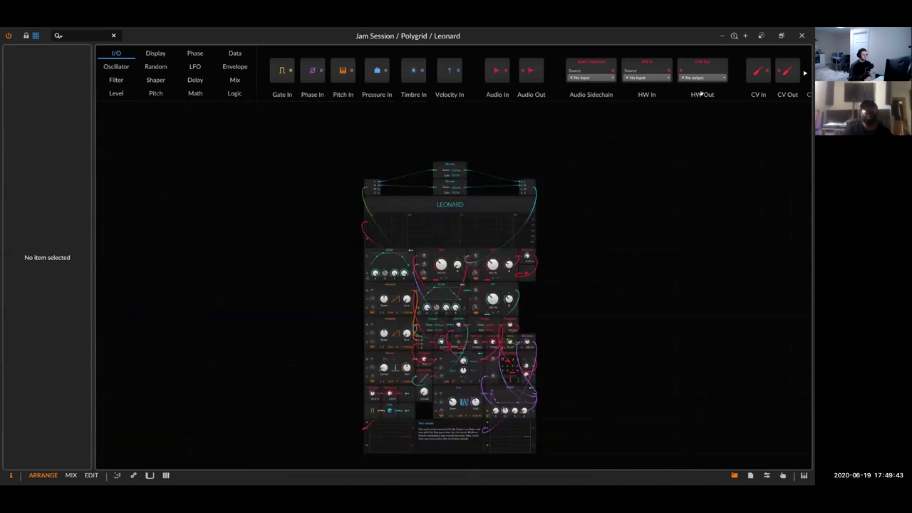
{"action": "scroll", "coordinate": [571, 232], "scroll_direction": "down", "scroll_amount": 2}
{"action": "scroll", "coordinate": [570, 232], "scroll_direction": "right", "scroll_amount": 1}
{"action": "scroll", "coordinate": [396, 170], "scroll_direction": "up", "scroll_amount": 3}
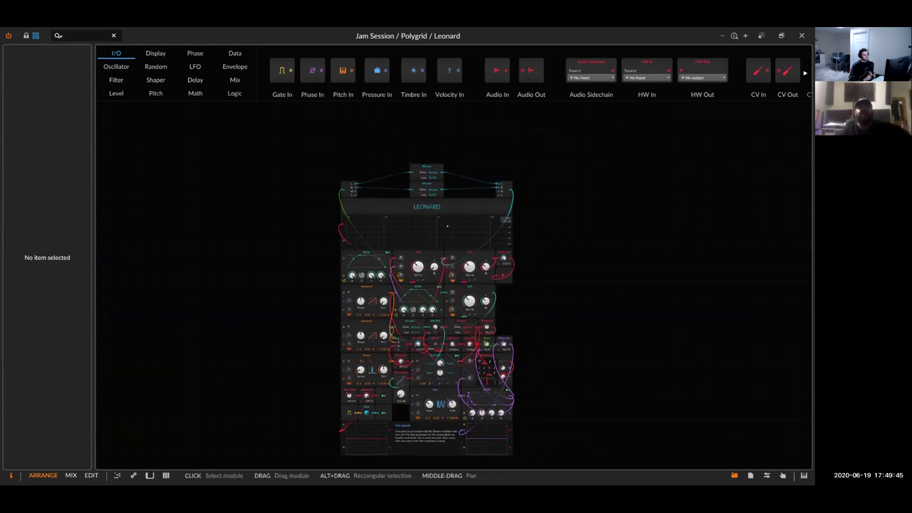
{"action": "scroll", "coordinate": [446, 217], "scroll_direction": "down", "scroll_amount": 2}
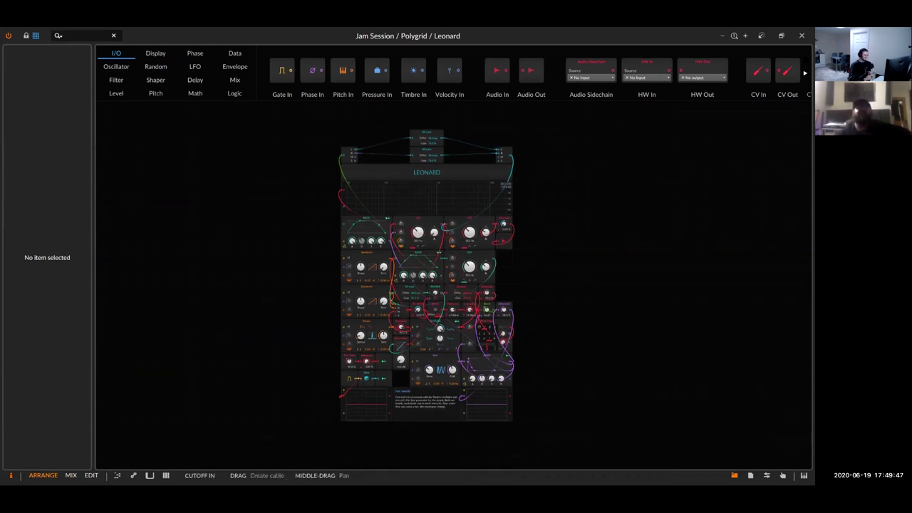
{"action": "scroll", "coordinate": [454, 287], "scroll_direction": "up", "scroll_amount": 5}
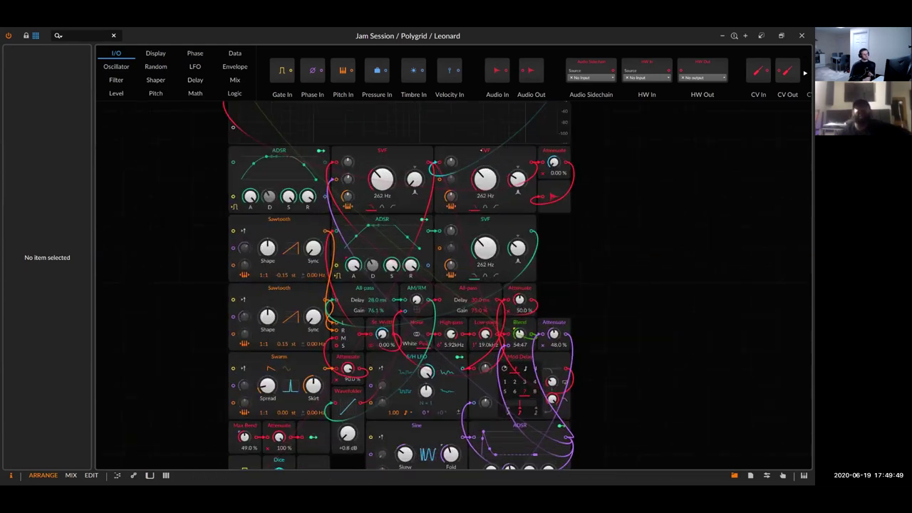
{"action": "left_click_drag", "start_coordinate": [576, 264], "coordinate": [578, 322]}
{"action": "scroll", "coordinate": [573, 227], "scroll_direction": "up", "scroll_amount": 3}
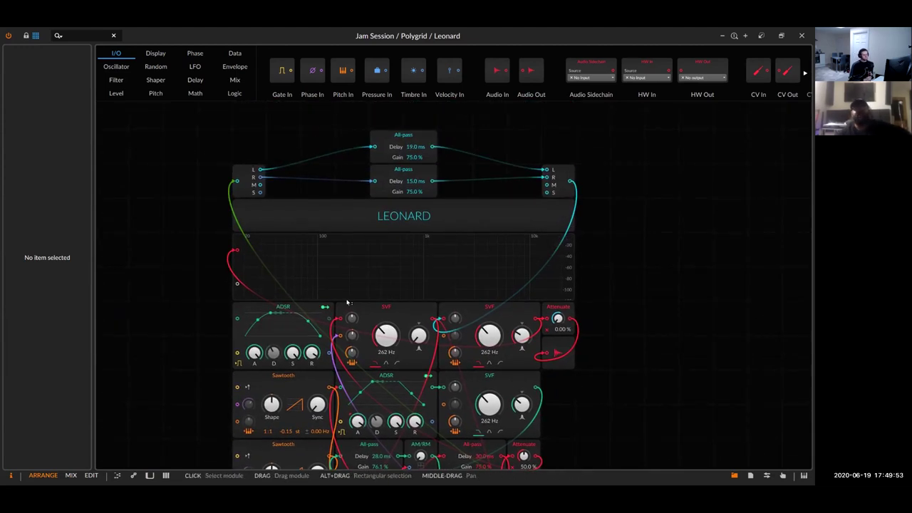
{"action": "scroll", "coordinate": [573, 227], "scroll_direction": "down", "scroll_amount": 3}
{"action": "scroll", "coordinate": [404, 286], "scroll_direction": "down", "scroll_amount": 1}
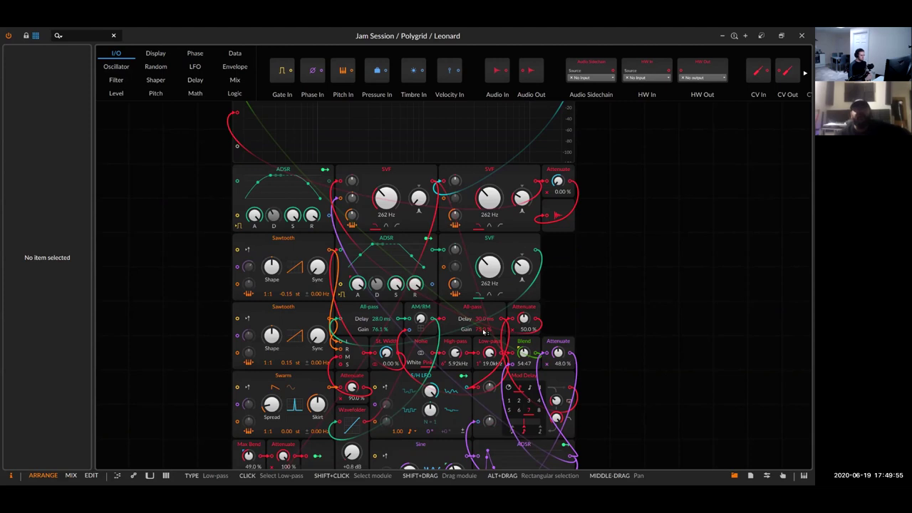
{"action": "scroll", "coordinate": [404, 286], "scroll_direction": "down", "scroll_amount": 1}
{"action": "scroll", "coordinate": [403, 286], "scroll_direction": "down", "scroll_amount": 1}
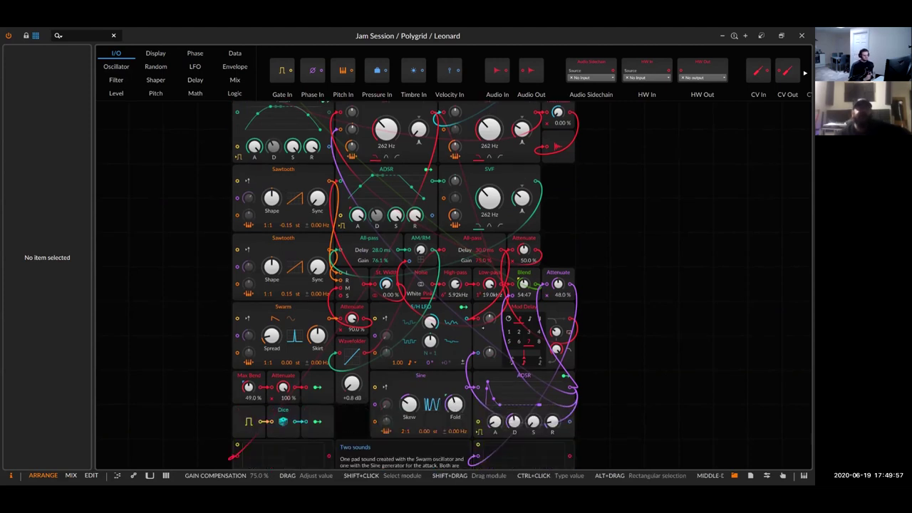
{"action": "scroll", "coordinate": [362, 274], "scroll_direction": "up", "scroll_amount": 1}
Select the green All-pass module beside the Sawtooth oscillator and set its delay to 33.0 ms in its interactive help
{"action": "left_click", "coordinate": [362, 274]}
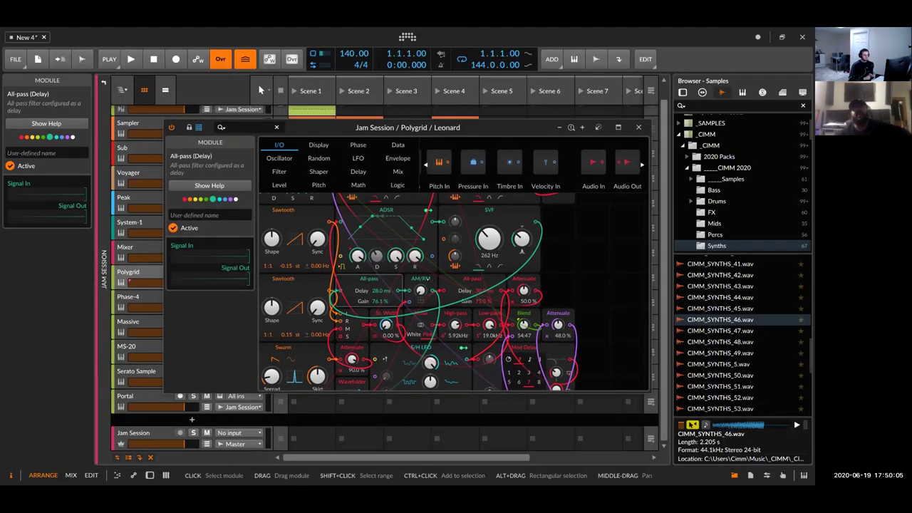
{"action": "left_click", "coordinate": [422, 282]}
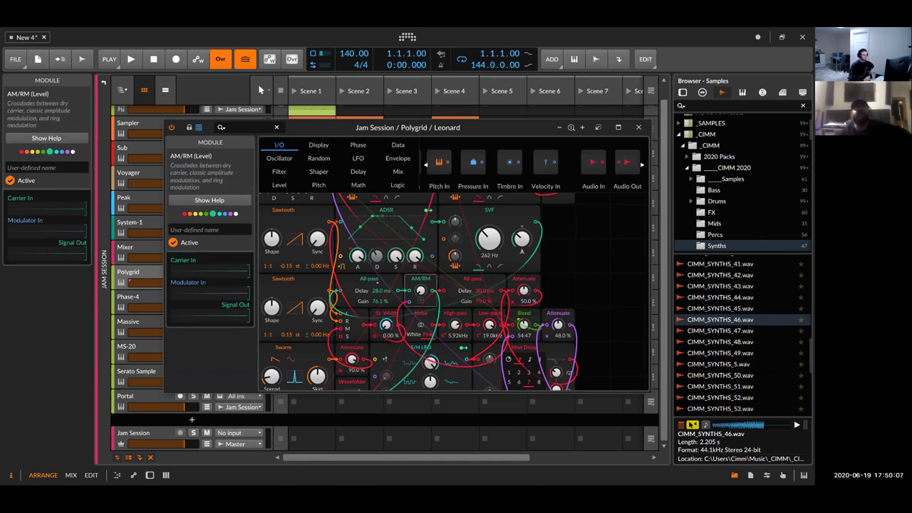
{"action": "left_click", "coordinate": [369, 279]}
{"action": "left_click", "coordinate": [217, 185]}
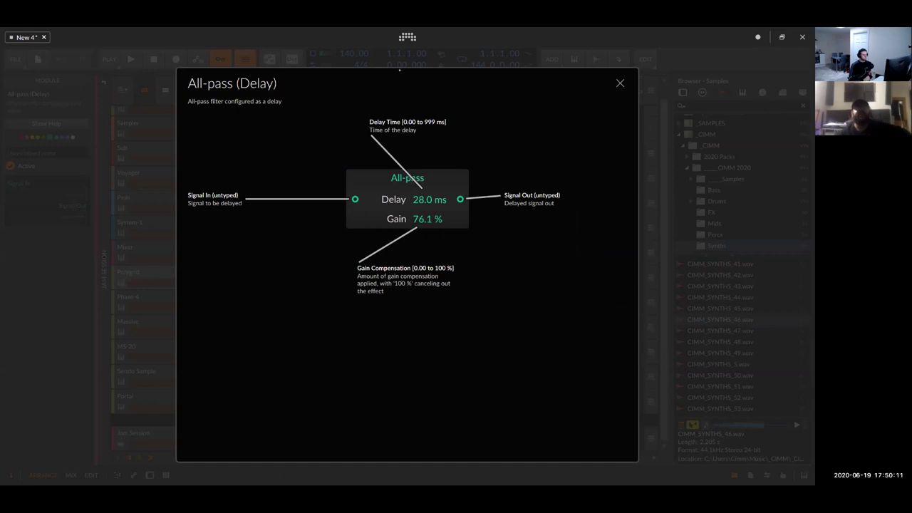
{"action": "mouse_move", "coordinate": [419, 202]}
{"action": "left_mouse_down"}
{"action": "mouse_move", "coordinate": [419, 168]}
{"action": "mouse_move", "coordinate": [419, 197]}
{"action": "left_mouse_up"}
{"action": "key", "text": "Escape"}
Set the SVF filter's cutoff to 498 Hz in its interactive help and close the Leonard patch window
{"action": "left_click", "coordinate": [432, 200]}
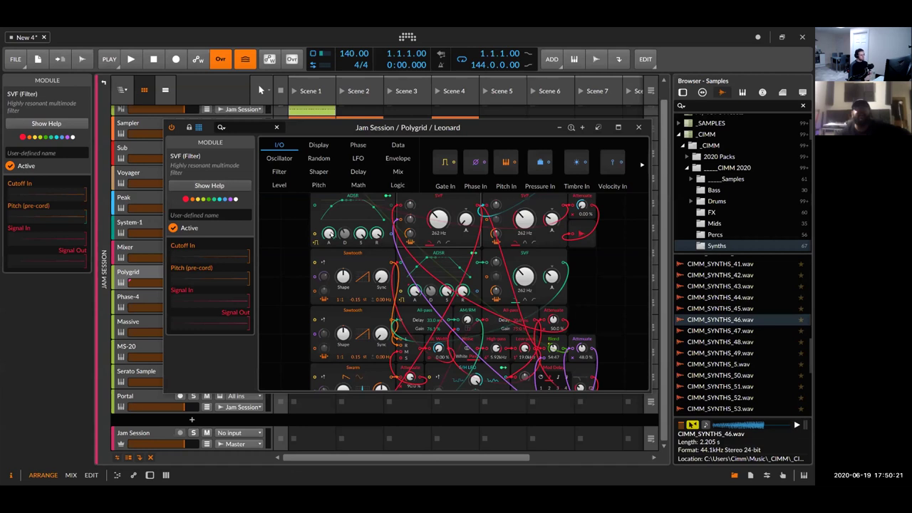
{"action": "key", "text": "F1"}
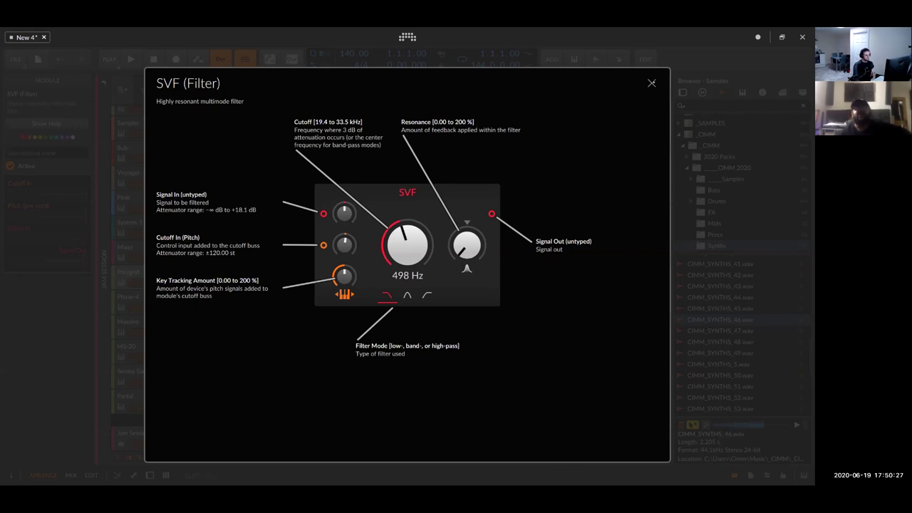
{"action": "key", "text": "Escape"}
{"action": "left_click", "coordinate": [641, 128]}
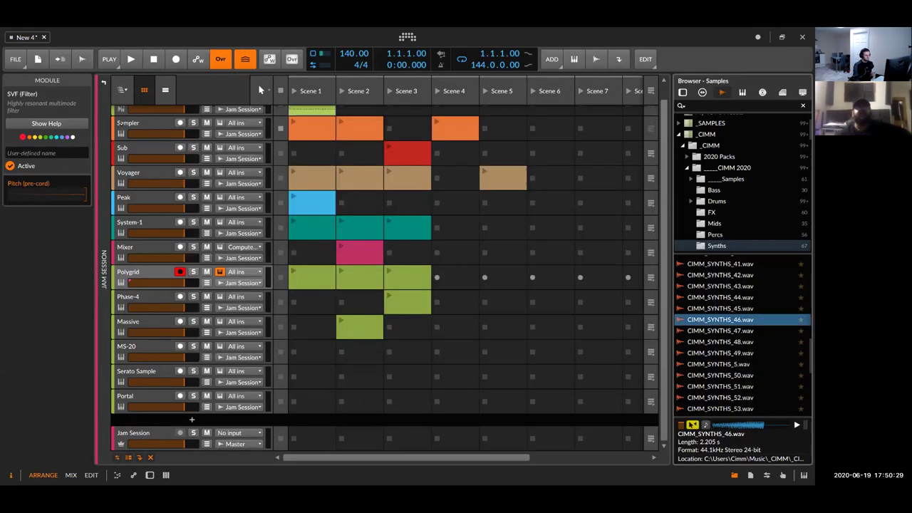
Show the Sampler track's device chain and insert Bitwig's EQ+ from the Favorites collection
{"action": "left_click", "coordinate": [129, 125]}
{"action": "key", "text": "d"}
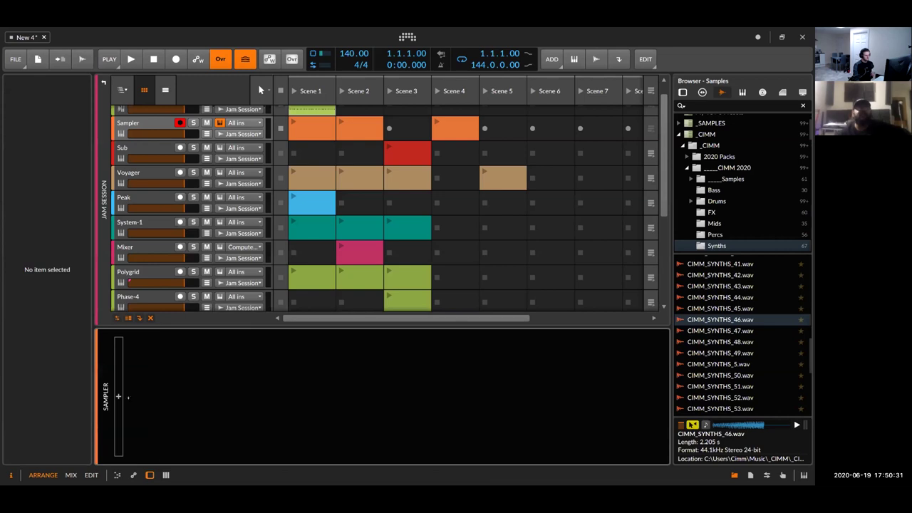
{"action": "left_click", "coordinate": [119, 396]}
{"action": "left_click", "coordinate": [146, 86]}
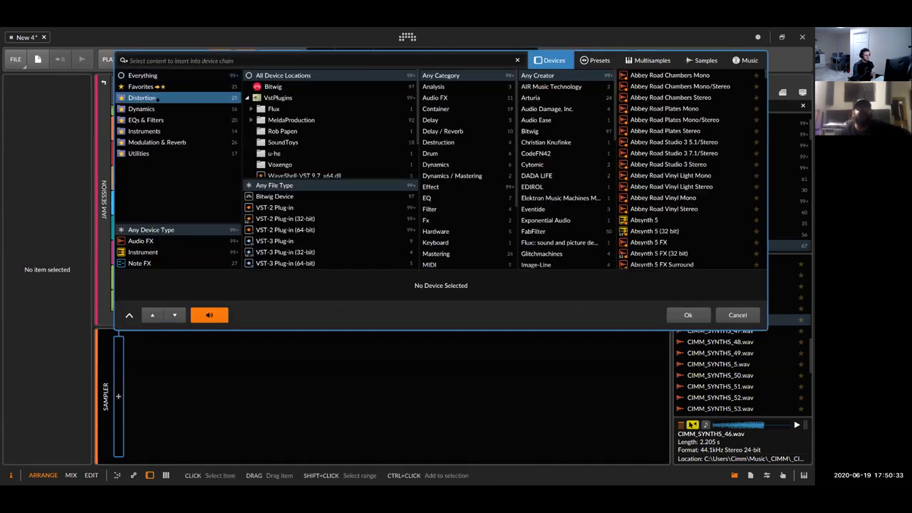
{"action": "left_click", "coordinate": [258, 87]}
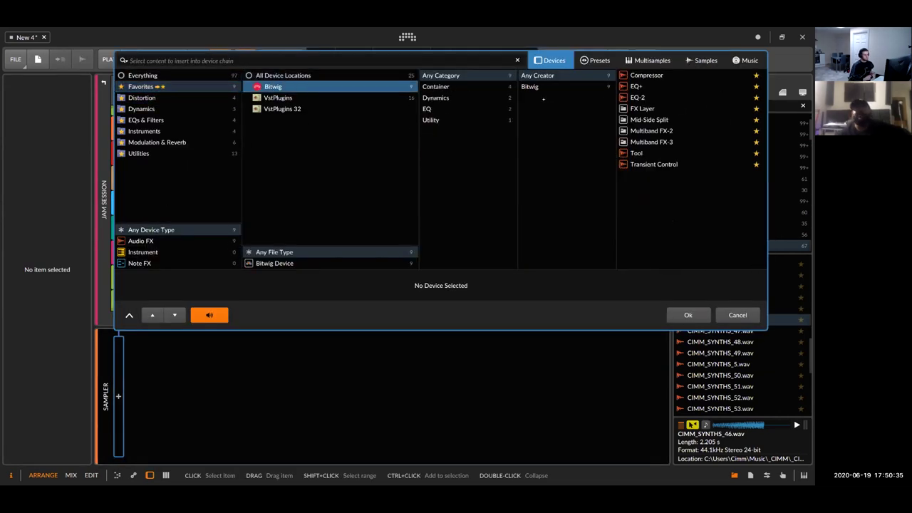
{"action": "double_click", "coordinate": [636, 86]}
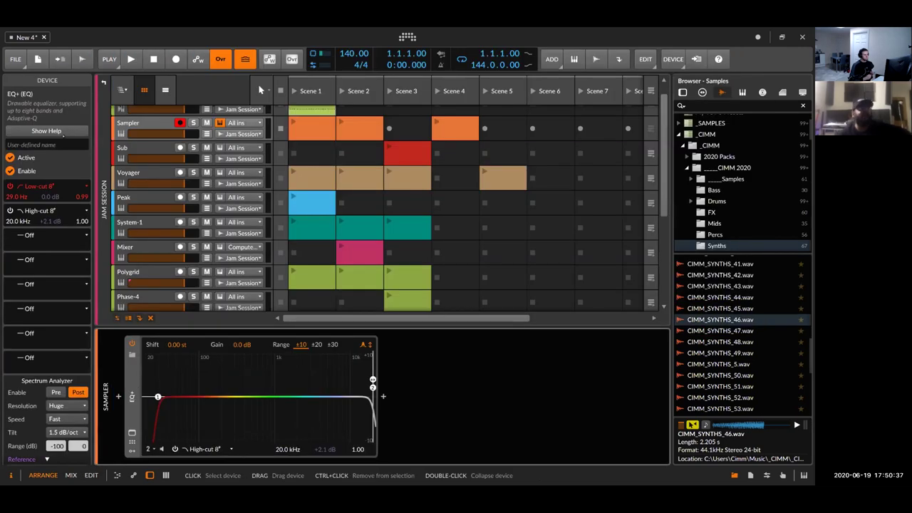
Use the interactive EQ+ help to move the low-cut band to 127 Hz and try a bell band at 735 Hz, +1.8 dB
{"action": "key", "text": "F1"}
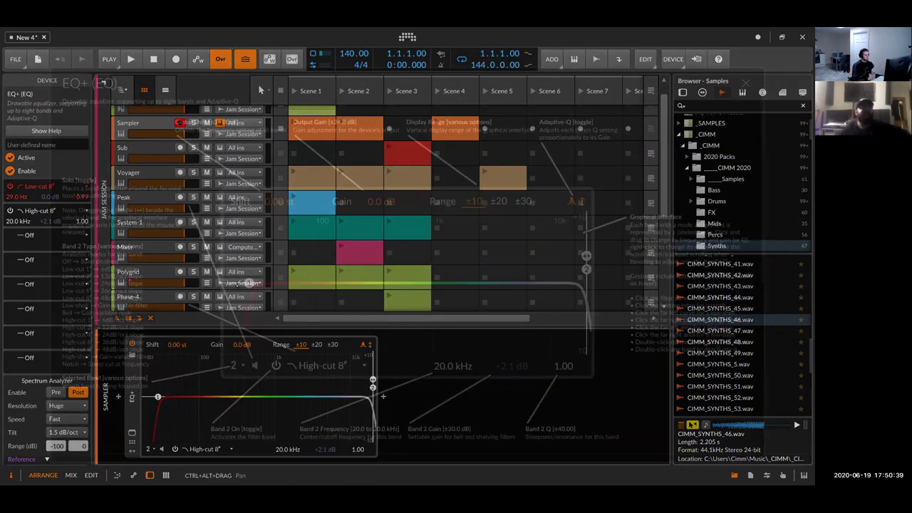
{"action": "left_click_drag", "start_coordinate": [249, 283], "coordinate": [326, 283]}
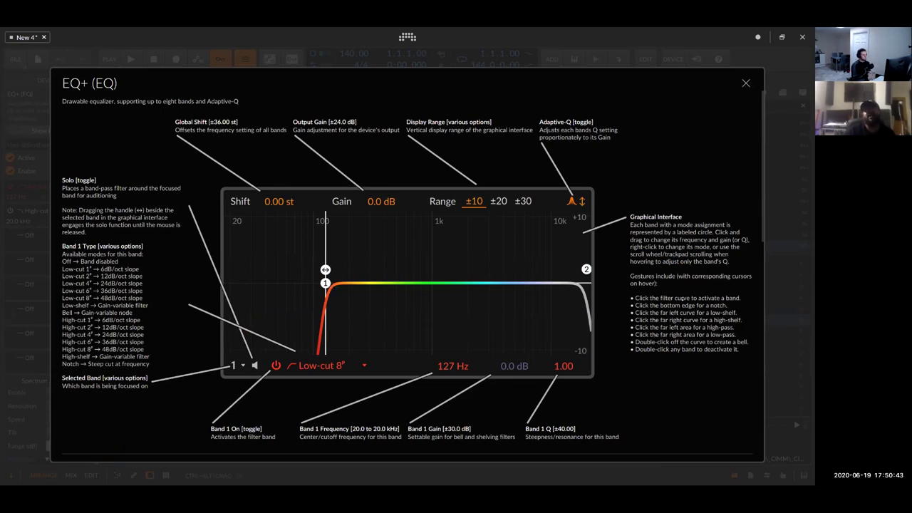
{"action": "double_click", "coordinate": [415, 271]}
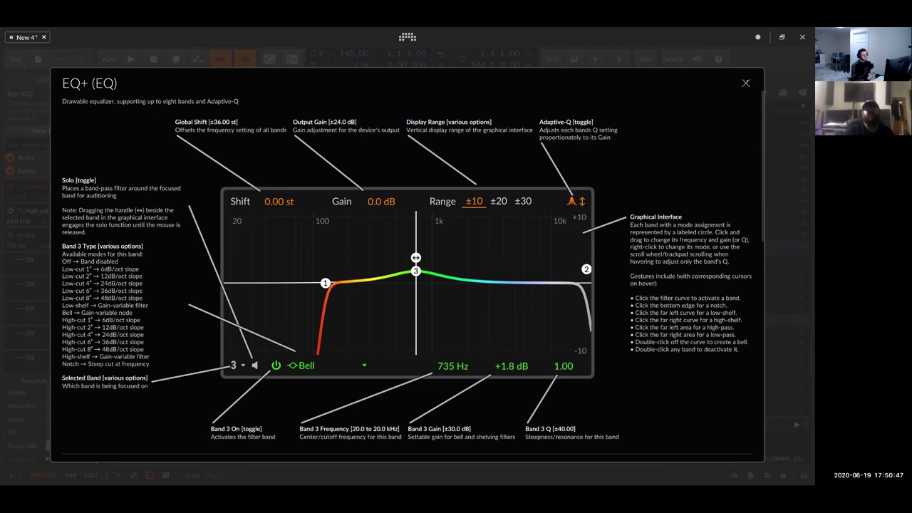
{"action": "key", "text": "Escape"}
{"action": "double_click", "coordinate": [264, 389]}
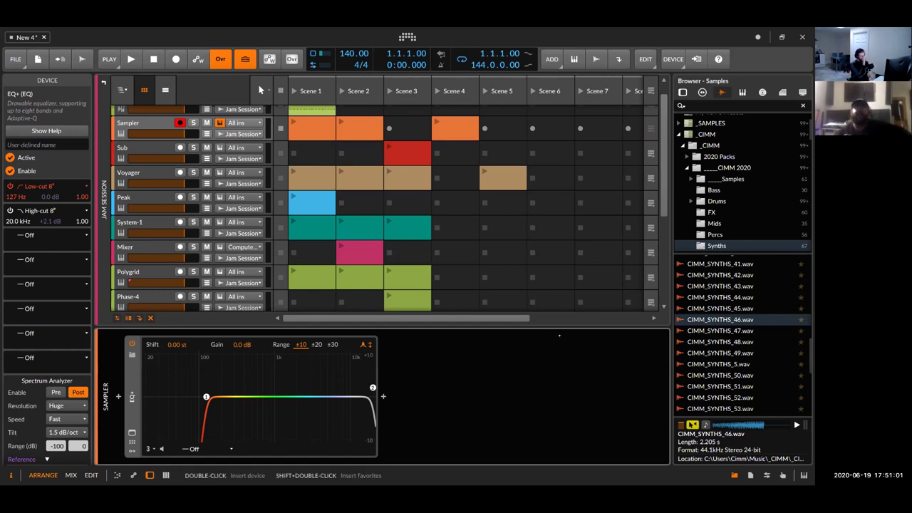
Toggle between the clip launcher and the arranger timeline, and show the Mix view without the device panel
{"action": "scroll", "coordinate": [385, 209], "scroll_direction": "down", "scroll_amount": 1}
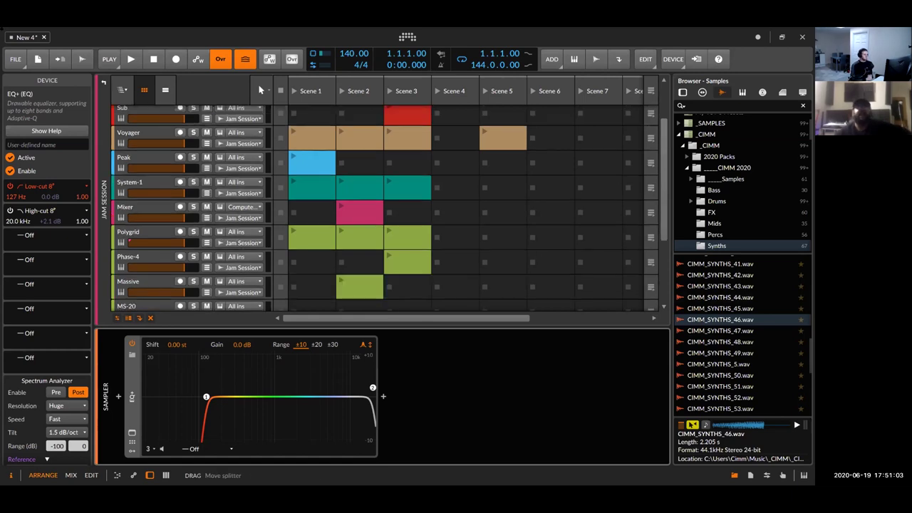
{"action": "left_click", "coordinate": [261, 90]}
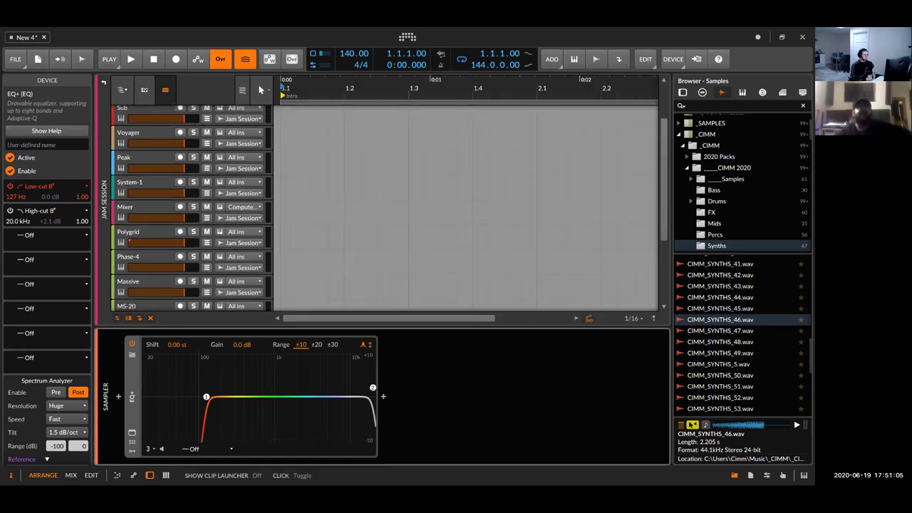
{"action": "left_click", "coordinate": [261, 90]}
{"action": "key", "text": "alt+2"}
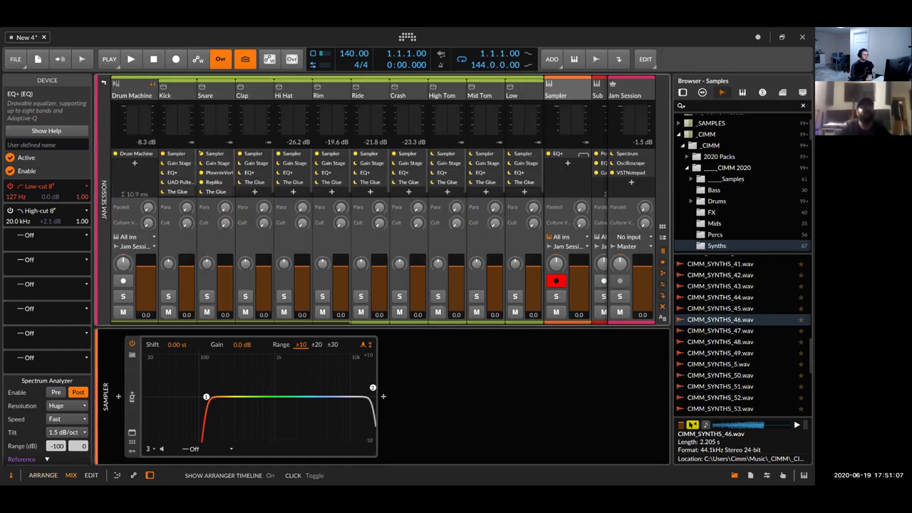
{"action": "left_click", "coordinate": [150, 475]}
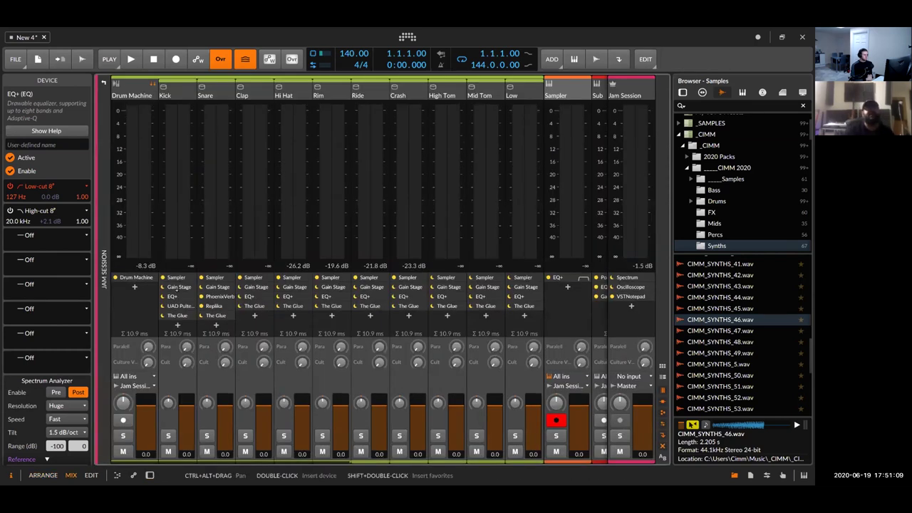
Inspect the devices listed on the Snare, Clap, Hi Hat and Ride mixer channels, including Sampler, Gain Stage and The Glue
{"action": "left_click", "coordinate": [215, 278]}
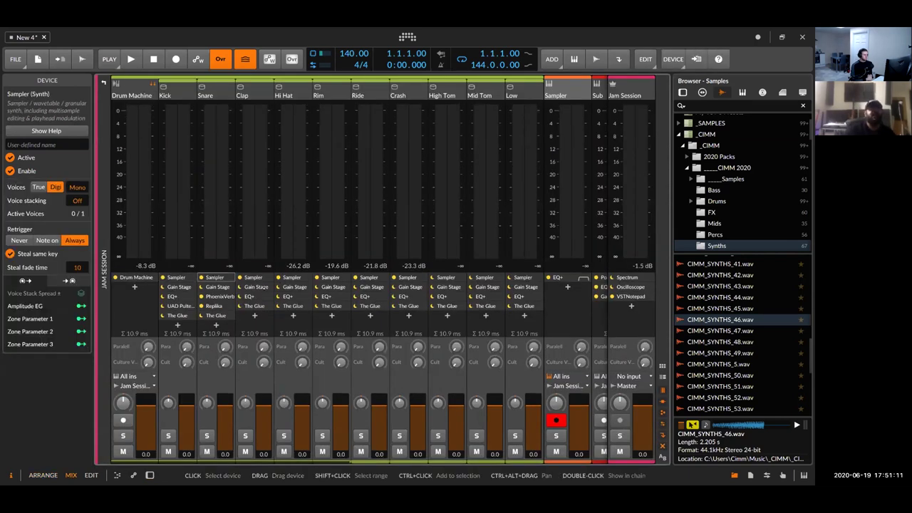
{"action": "left_click", "coordinate": [256, 287]}
{"action": "left_click", "coordinate": [294, 287]}
{"action": "left_click", "coordinate": [305, 306]}
{"action": "left_click", "coordinate": [373, 278]}
{"action": "left_click", "coordinate": [374, 287]}
{"action": "left_click", "coordinate": [379, 305]}
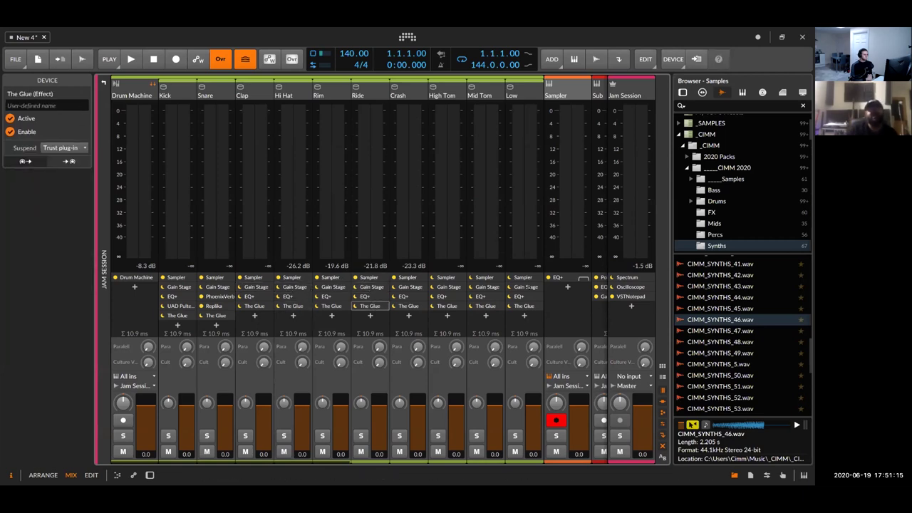
Toggle the mixer's big meters and another channel-strip section off and back on
{"action": "left_click", "coordinate": [663, 391]}
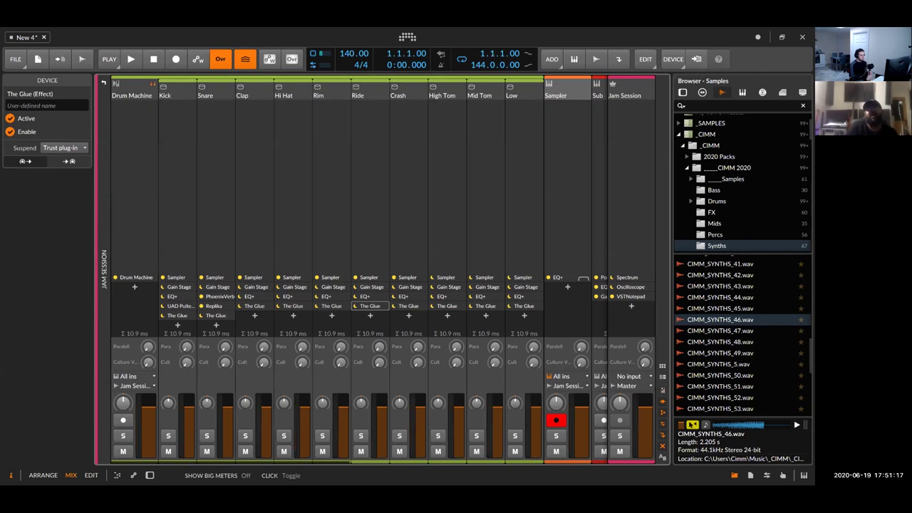
{"action": "left_click", "coordinate": [663, 391]}
{"action": "left_click", "coordinate": [663, 412]}
{"action": "left_click", "coordinate": [663, 413]}
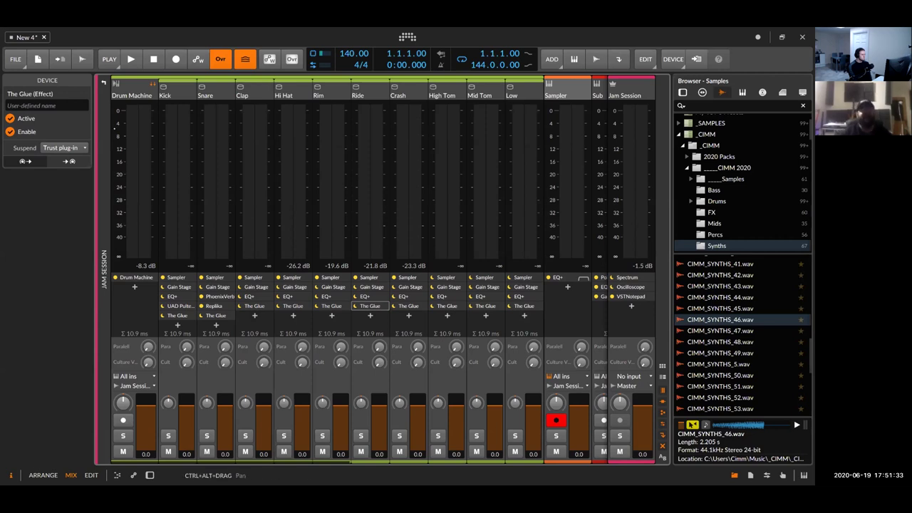
Return to the Arrange view with only the clip launcher shown and select the Drum Machine clip in Scene 1
{"action": "key", "text": "Tab"}
{"action": "left_click", "coordinate": [144, 90]}
{"action": "left_click", "coordinate": [144, 90]}
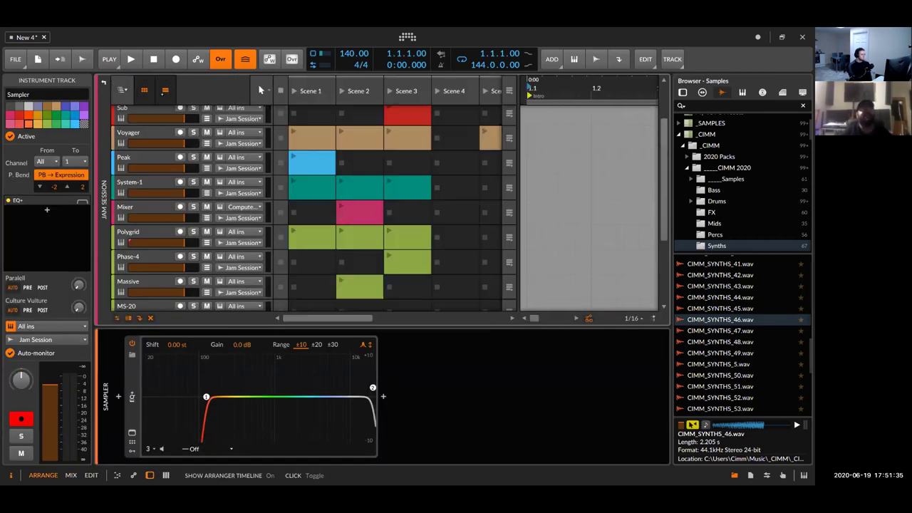
{"action": "left_click", "coordinate": [165, 90]}
{"action": "scroll", "coordinate": [424, 163], "scroll_direction": "up", "scroll_amount": 2}
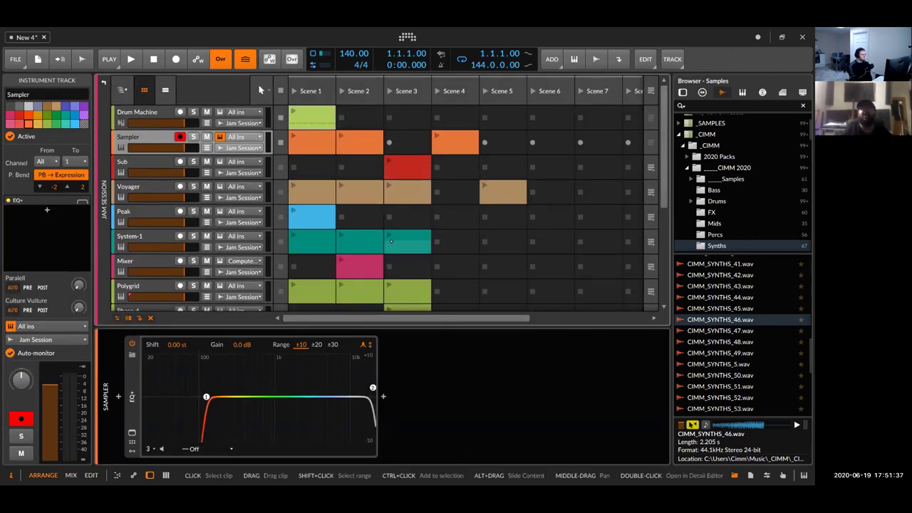
{"action": "left_click", "coordinate": [310, 116]}
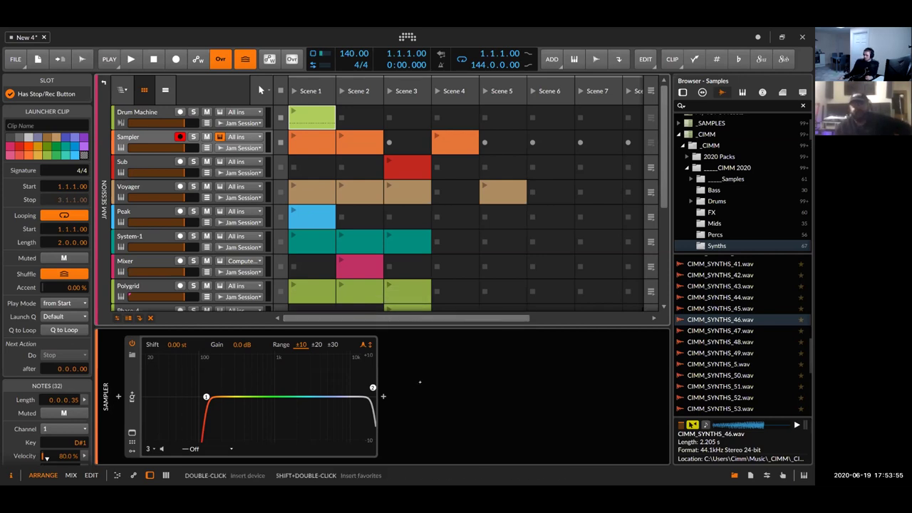
Remove the high-cut band from the Sampler track's EQ+ and set the low-cut band to 83.0 Hz
{"action": "left_click", "coordinate": [372, 387]}
{"action": "double_click", "coordinate": [372, 387]}
{"action": "left_click_drag", "start_coordinate": [206, 397], "coordinate": [192, 397]}
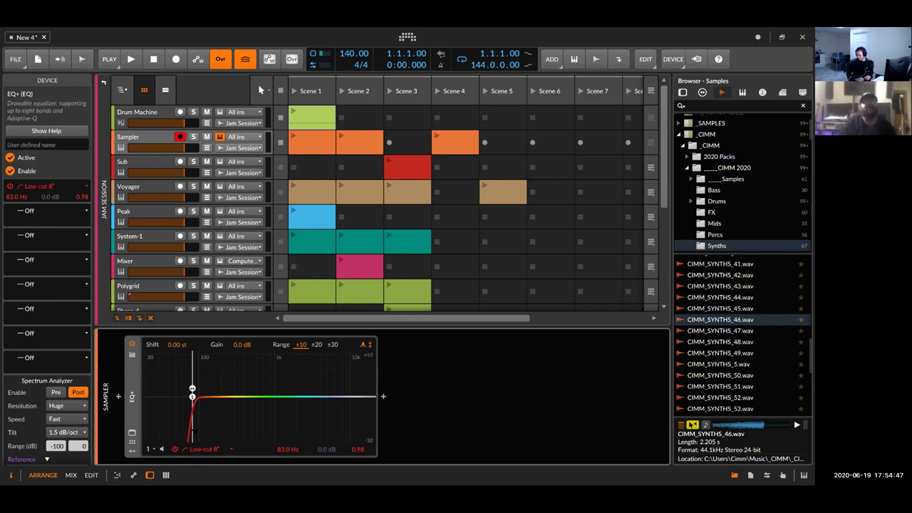
Hide the device panel, open the saved Oct+ project and activate its audio engine
{"action": "key", "text": "d"}
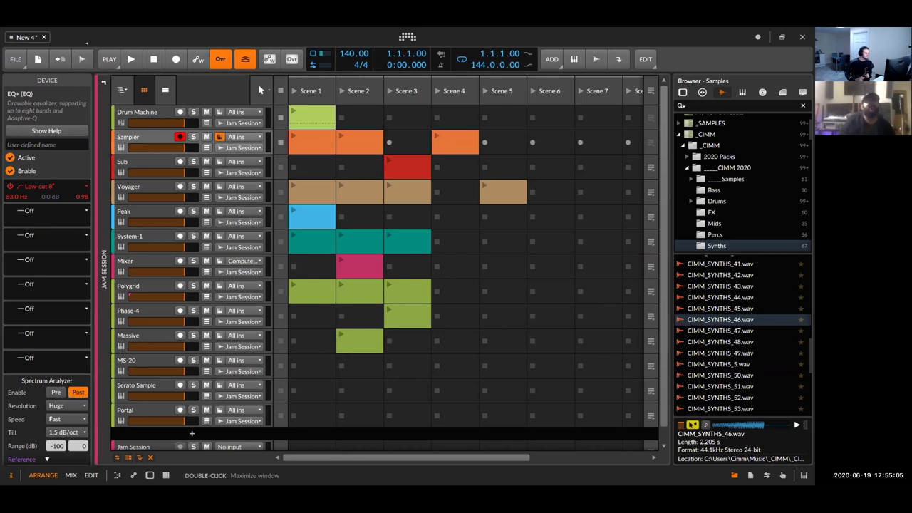
{"action": "key", "text": "ctrl+o"}
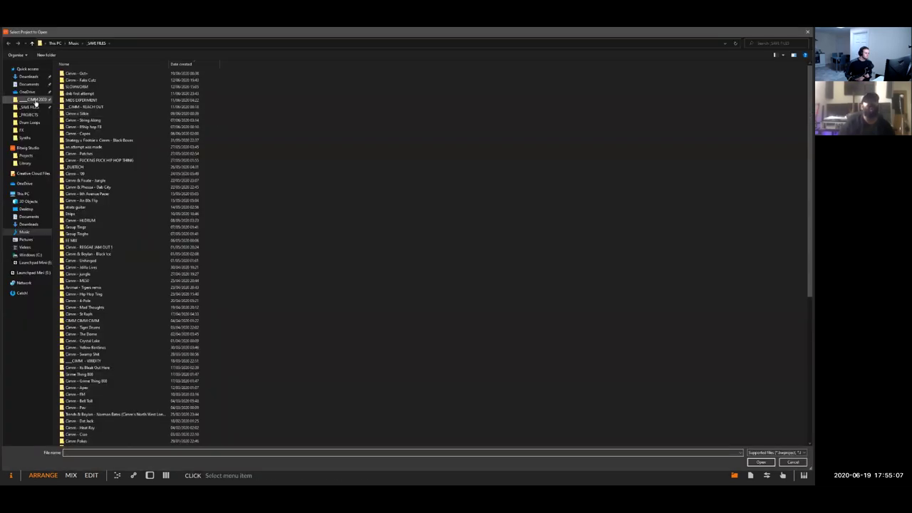
{"action": "double_click", "coordinate": [82, 74]}
{"action": "double_click", "coordinate": [84, 80]}
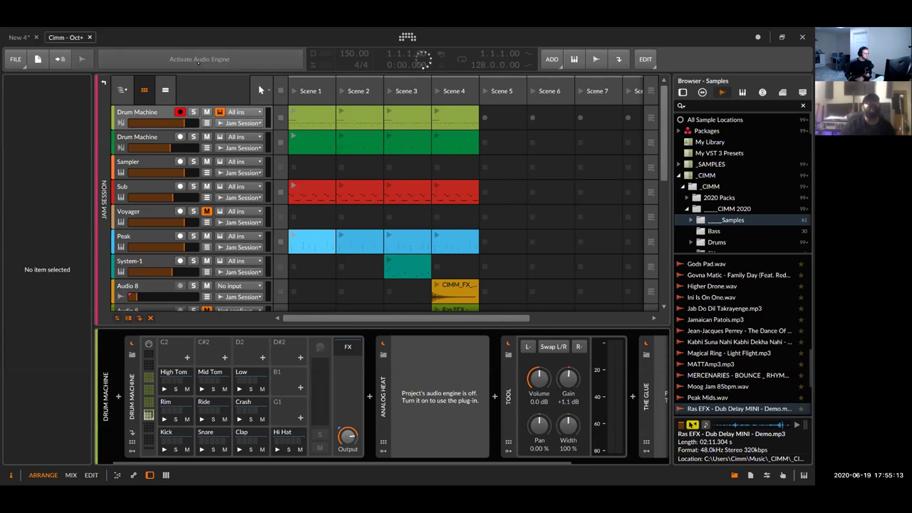
{"action": "scroll", "coordinate": [341, 219], "scroll_direction": "up", "scroll_amount": 3}
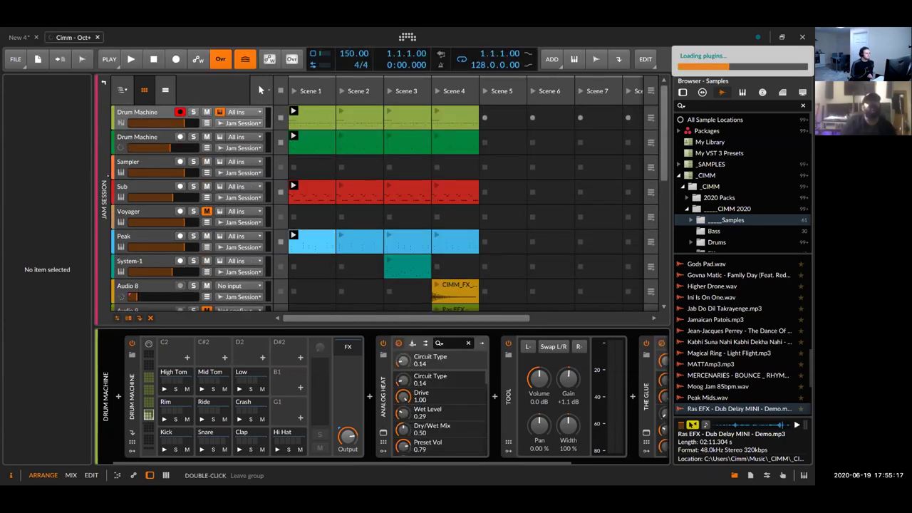
Select the first Drum Machine clip and the Sub clip in Scene 1 to view their properties
{"action": "left_click", "coordinate": [319, 188]}
{"action": "left_click", "coordinate": [316, 92]}
{"action": "left_click", "coordinate": [316, 120]}
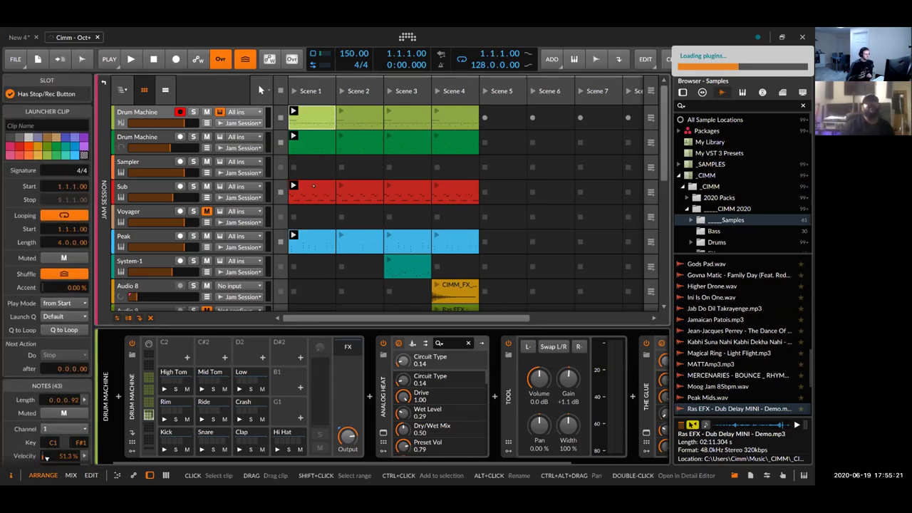
{"action": "left_click", "coordinate": [312, 191]}
Review the device chains of the Peak, Sub, Sampler and second Drum Machine tracks, including the latter's Snare chain
{"action": "left_click", "coordinate": [136, 241]}
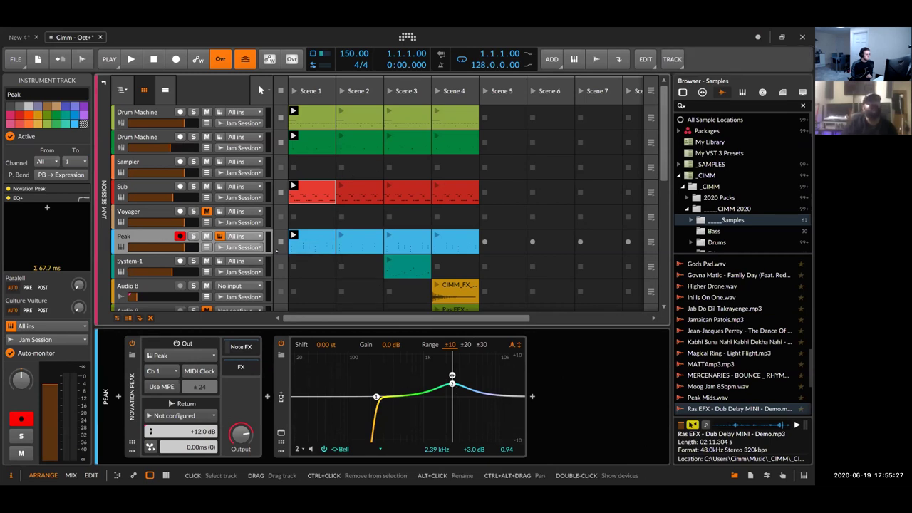
{"action": "left_click", "coordinate": [145, 187]}
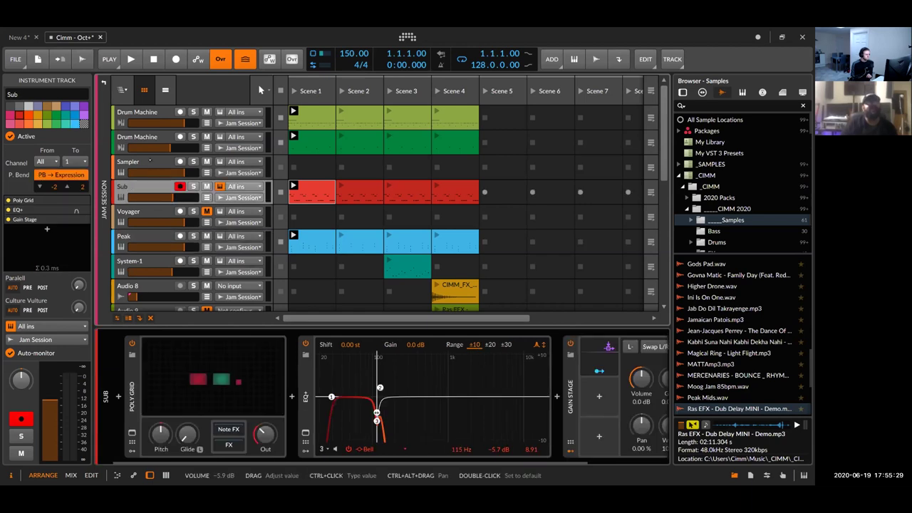
{"action": "left_click", "coordinate": [147, 161]}
{"action": "left_click", "coordinate": [142, 137]}
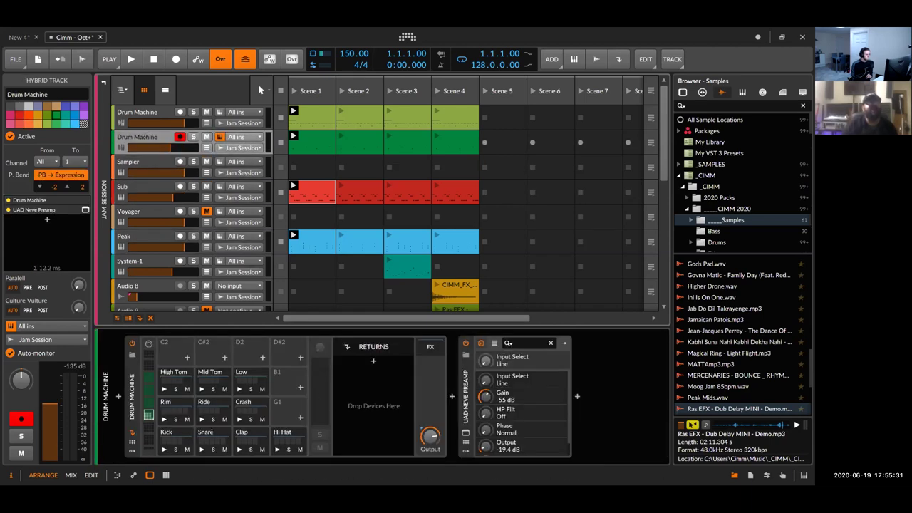
{"action": "scroll", "coordinate": [328, 378], "scroll_direction": "right", "scroll_amount": 6}
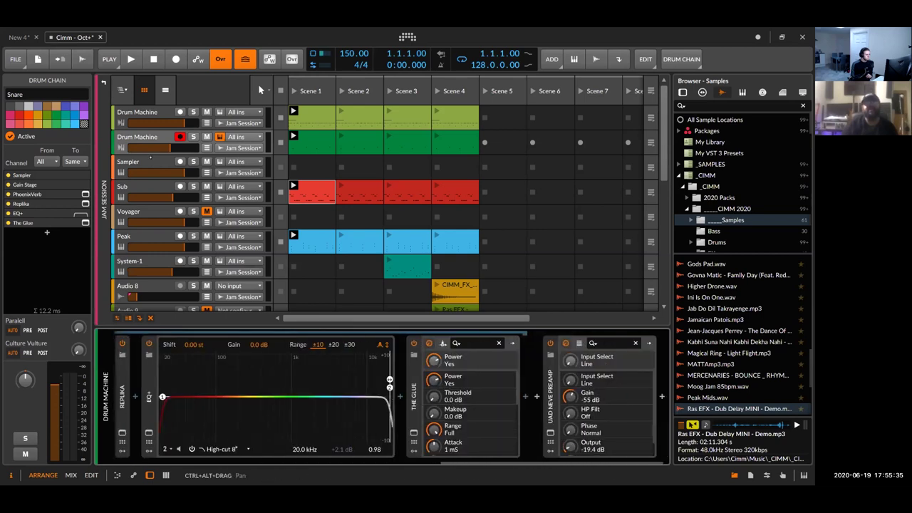
Expand the HW FX device in the Snare chain of the first Drum Machine track
{"action": "key", "text": "Up"}
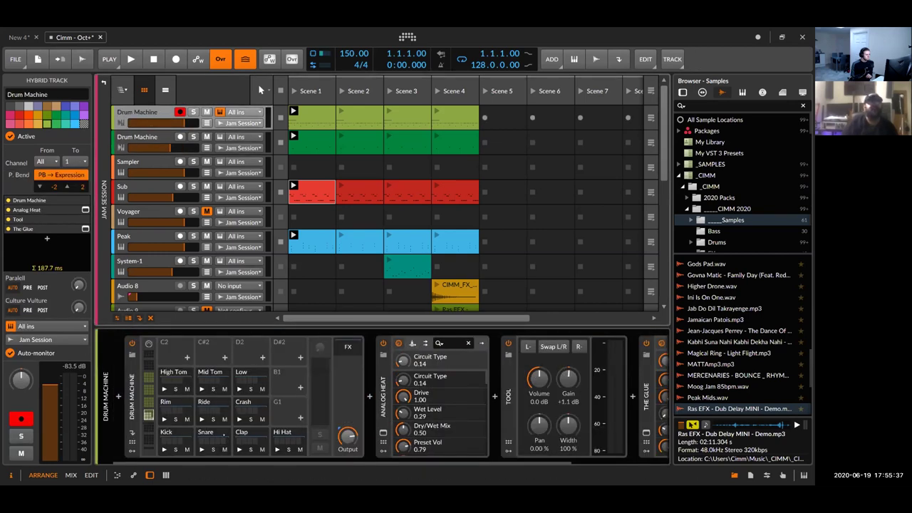
{"action": "left_click", "coordinate": [224, 432]}
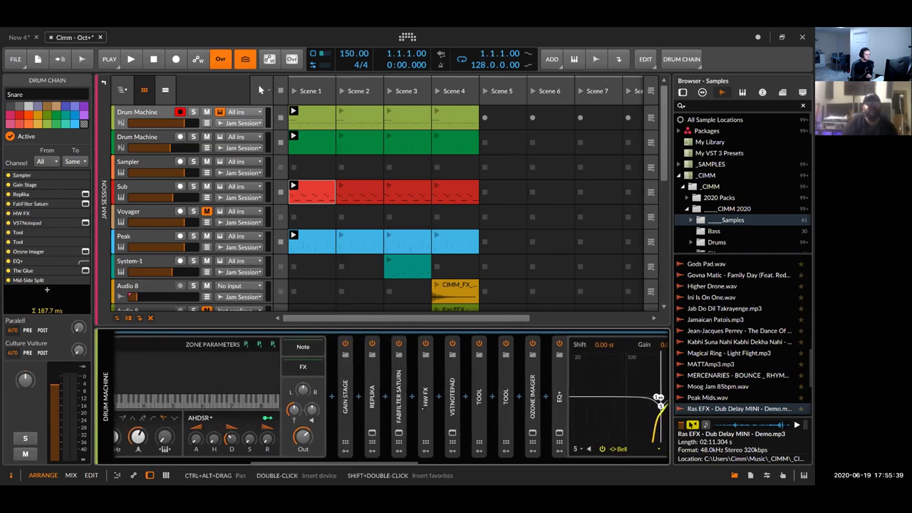
{"action": "double_click", "coordinate": [422, 407]}
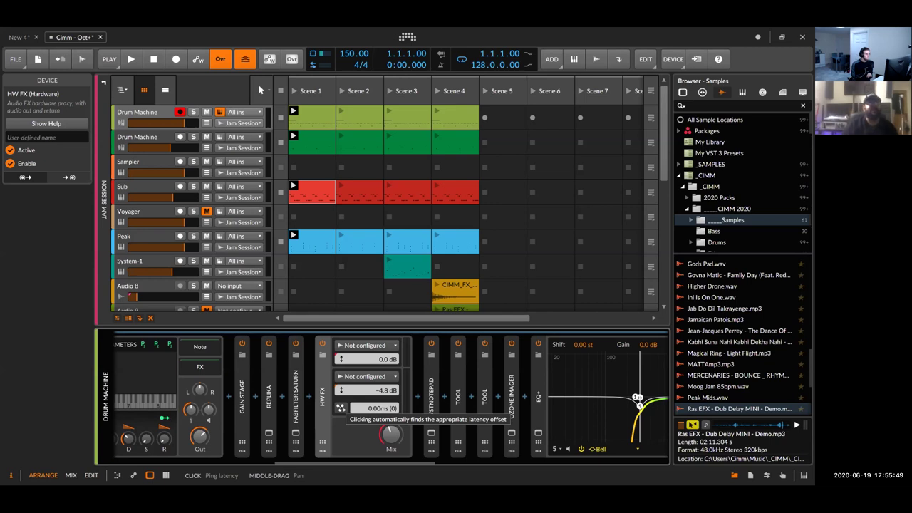
Show the mixer at a smaller interface scale and review the channels from the Drum Machine across to Polygrid
{"action": "key", "text": "Tab"}
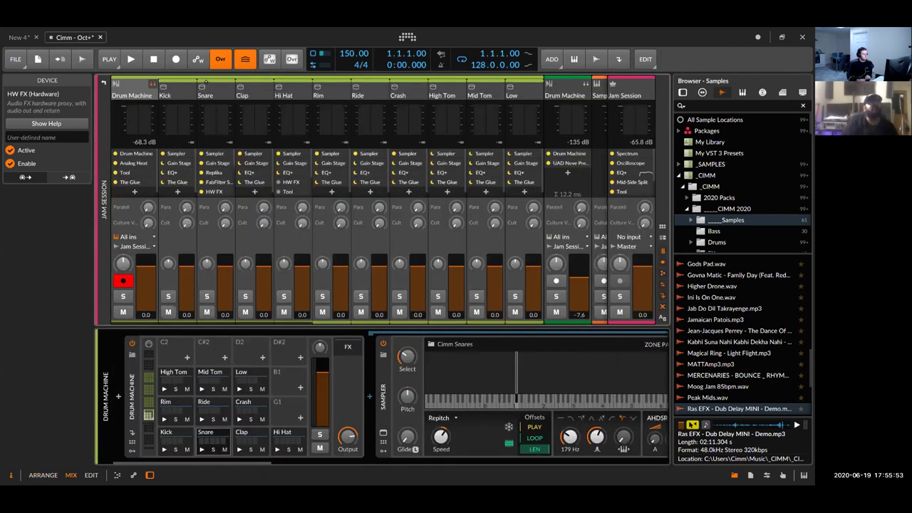
{"action": "right_click", "coordinate": [213, 38]}
{"action": "left_click", "coordinate": [233, 61]}
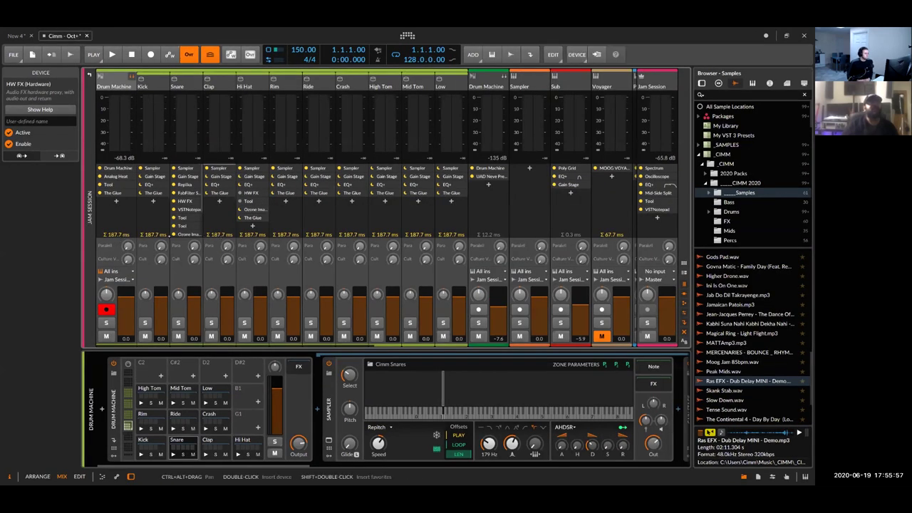
{"action": "scroll", "coordinate": [534, 238], "scroll_direction": "right", "scroll_amount": 5}
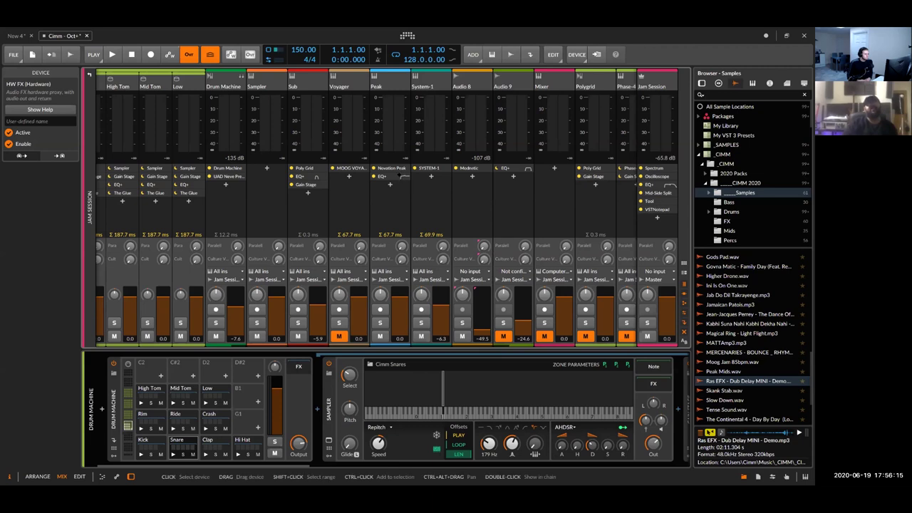
{"action": "left_click", "coordinate": [314, 177]}
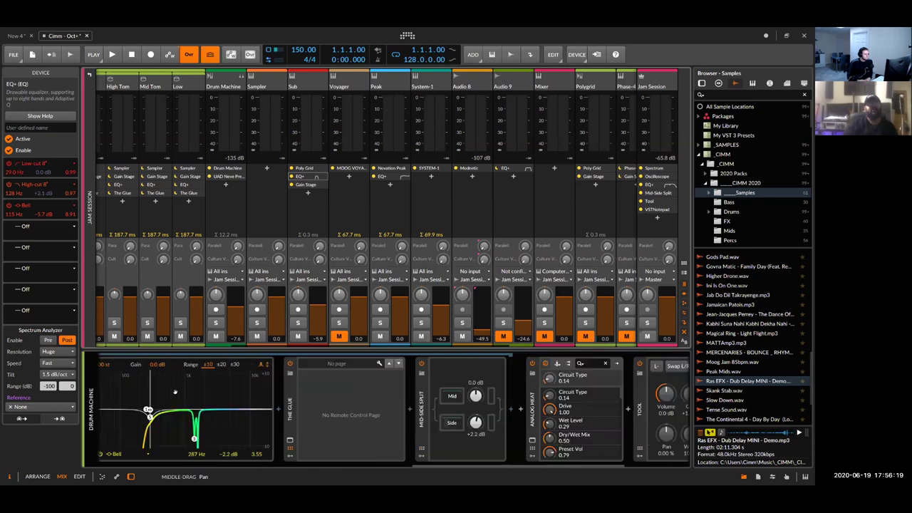
{"action": "scroll", "coordinate": [175, 392], "scroll_direction": "right", "scroll_amount": 3}
{"action": "scroll", "coordinate": [353, 386], "scroll_direction": "left", "scroll_amount": 5}
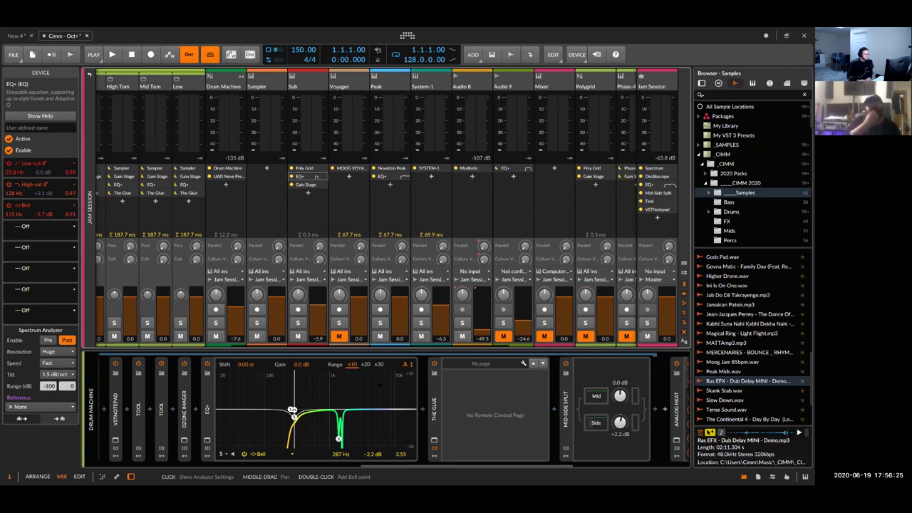
{"action": "scroll", "coordinate": [268, 419], "scroll_direction": "down", "scroll_amount": 3}
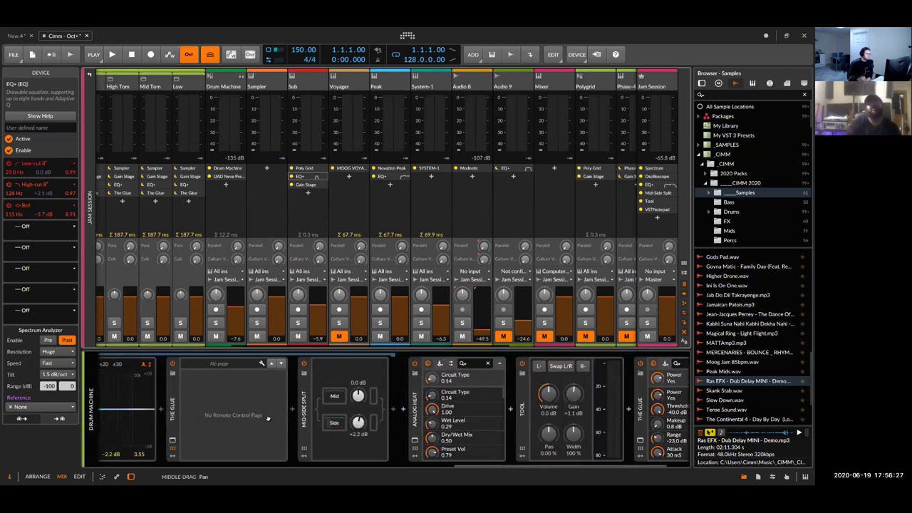
Open the Side chain of the Snare's Mid-Side Split and show the Saturator layer inside its FX Layer
{"action": "left_click", "coordinate": [302, 420]}
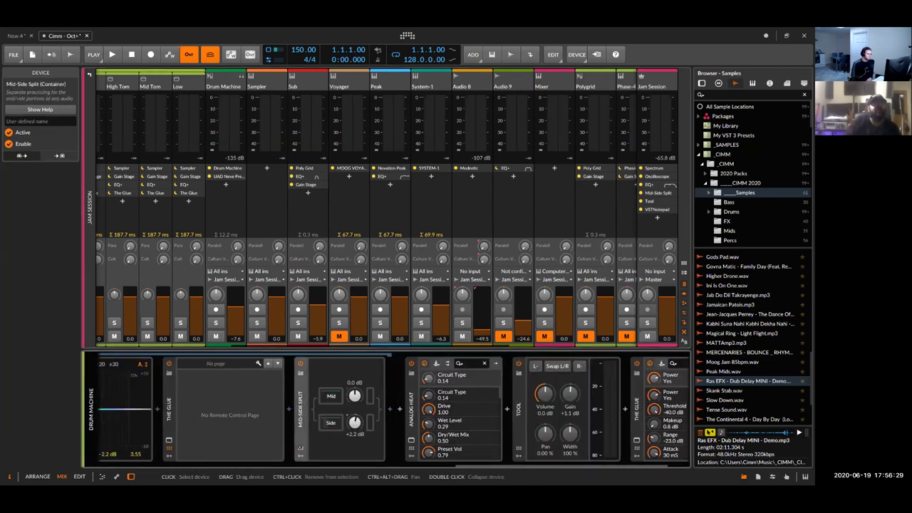
{"action": "left_click", "coordinate": [331, 423]}
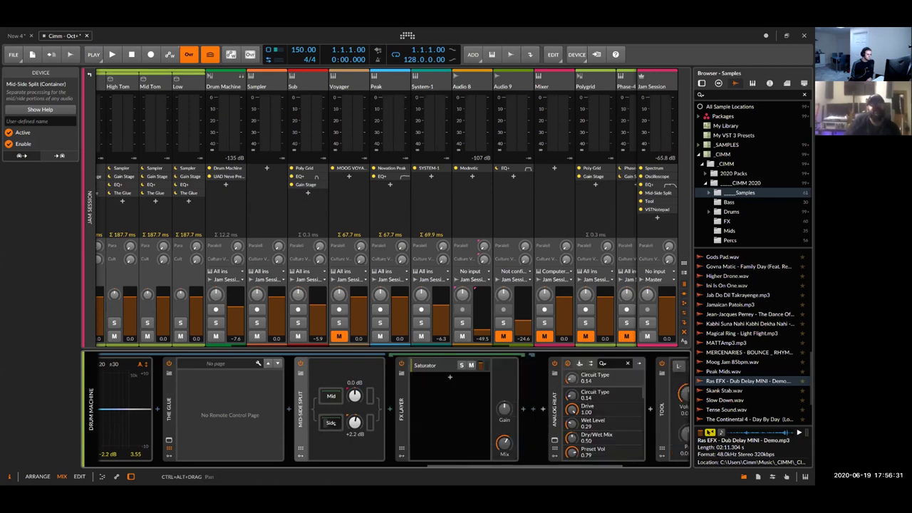
{"action": "scroll", "coordinate": [354, 368], "scroll_direction": "down", "scroll_amount": 2}
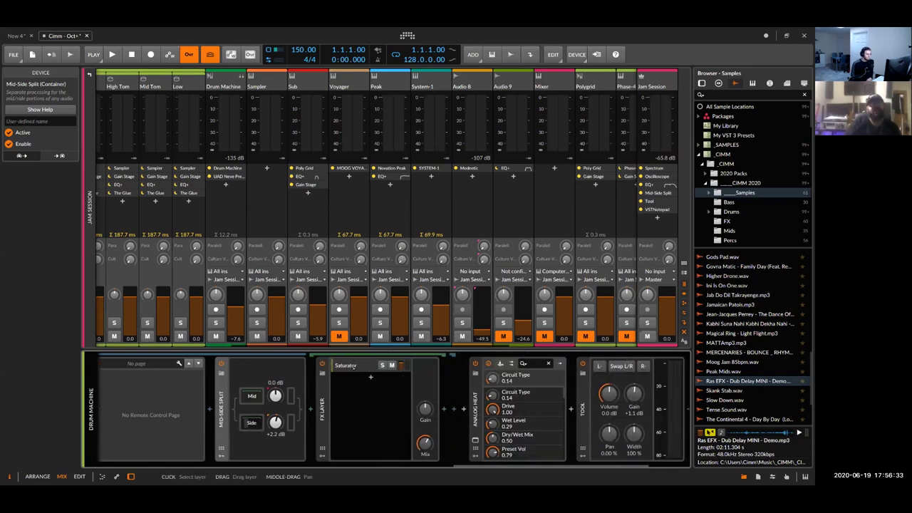
{"action": "left_click", "coordinate": [253, 422]}
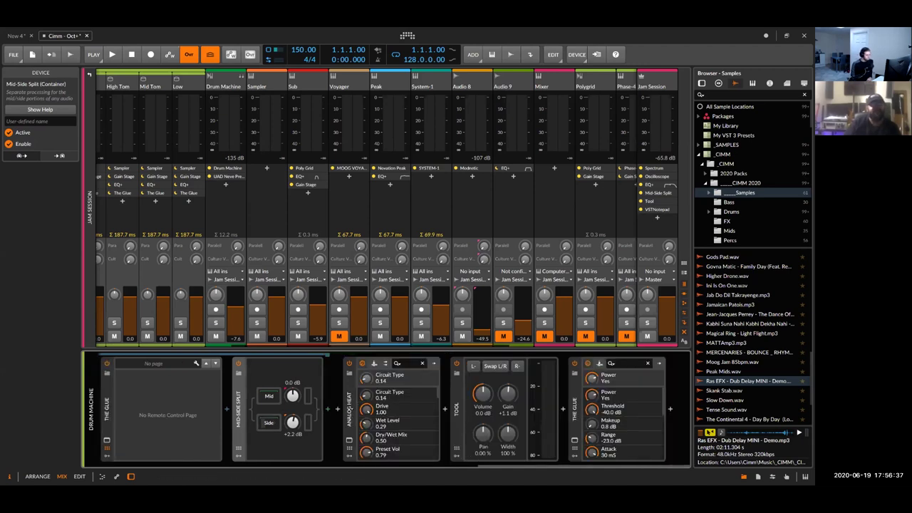
{"action": "left_click", "coordinate": [270, 423]}
{"action": "left_click", "coordinate": [270, 423]}
{"action": "left_click", "coordinate": [270, 423]}
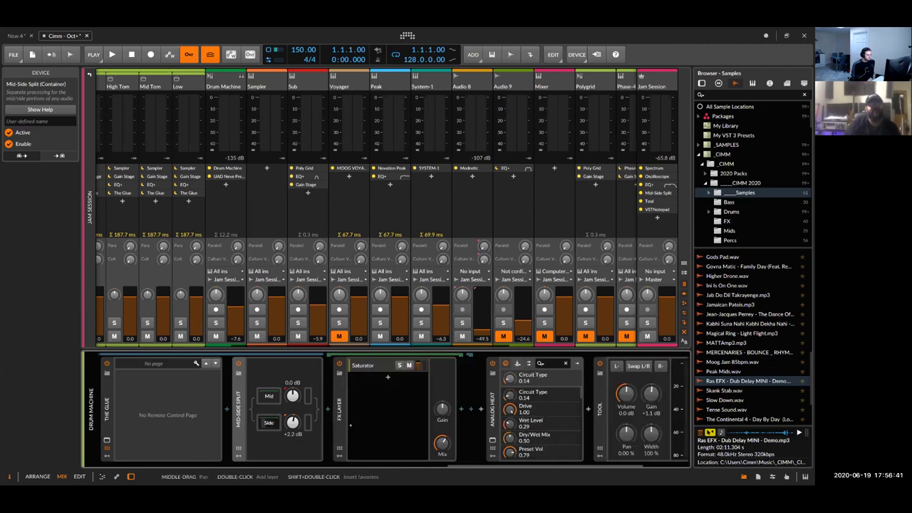
{"action": "left_click", "coordinate": [388, 377]}
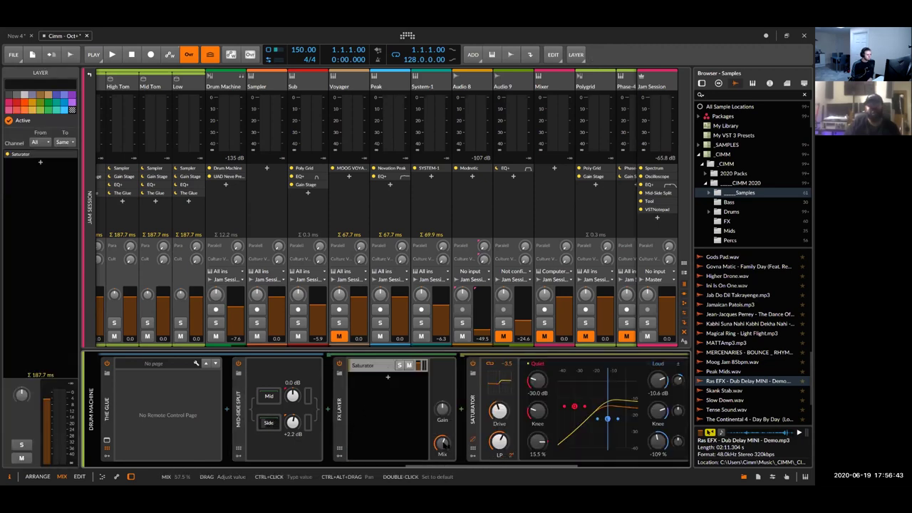
Insert a Multiband FX-3 from the Utilities collection before the FX Layer in the Mid-Side Split's Side chain
{"action": "scroll", "coordinate": [442, 428], "scroll_direction": "right", "scroll_amount": 3}
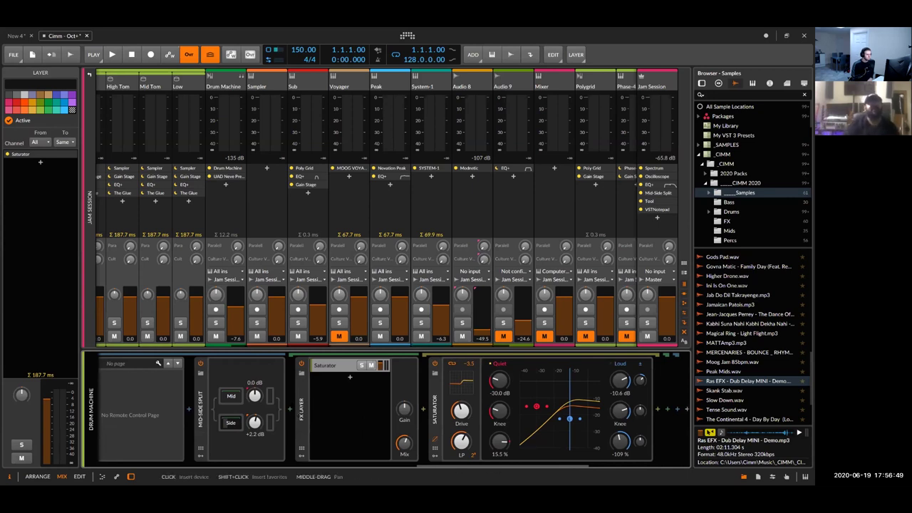
{"action": "left_click", "coordinate": [290, 409]}
{"action": "left_click", "coordinate": [271, 201]}
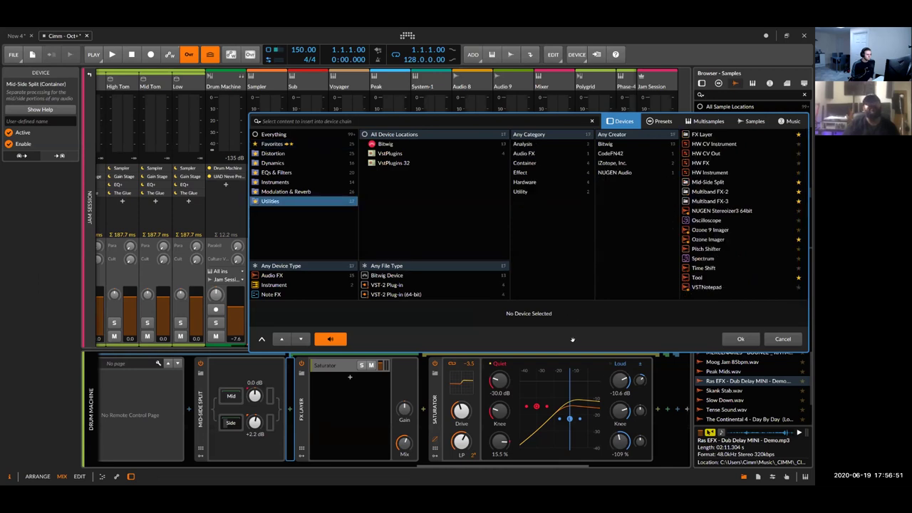
{"action": "left_click_drag", "start_coordinate": [379, 314], "coordinate": [168, 312]}
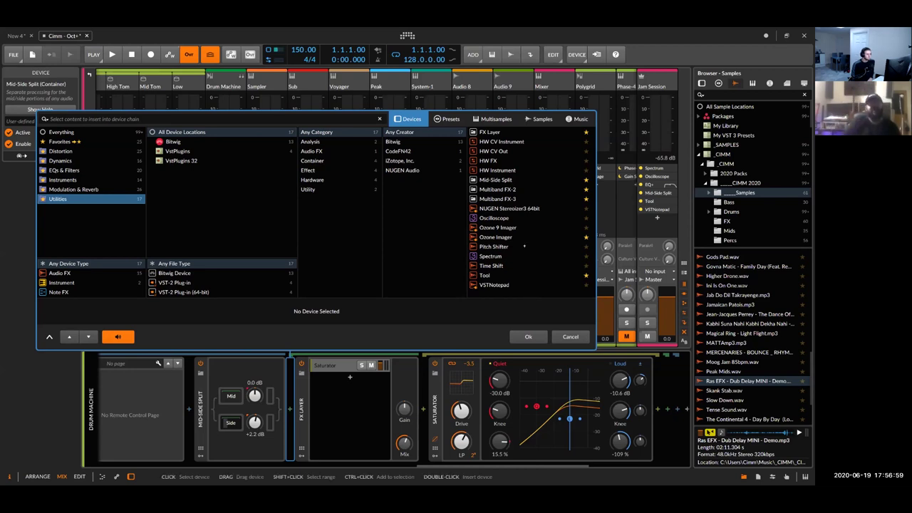
{"action": "left_click", "coordinate": [518, 199]}
{"action": "left_click", "coordinate": [528, 337]}
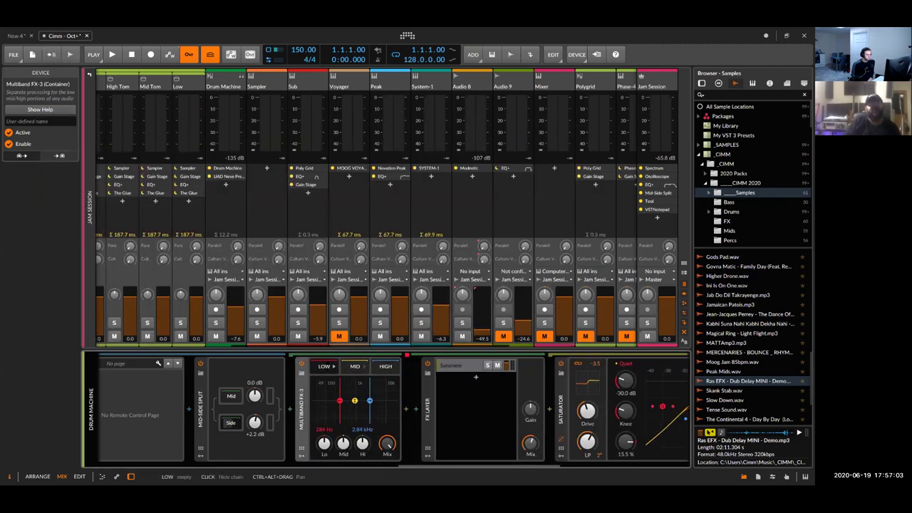
Browse devices and add Abbey Road Studio 3 Stereo to the Multiband FX-3's low band and Absynth 5 FX to its mid band
{"action": "left_click", "coordinate": [702, 83]}
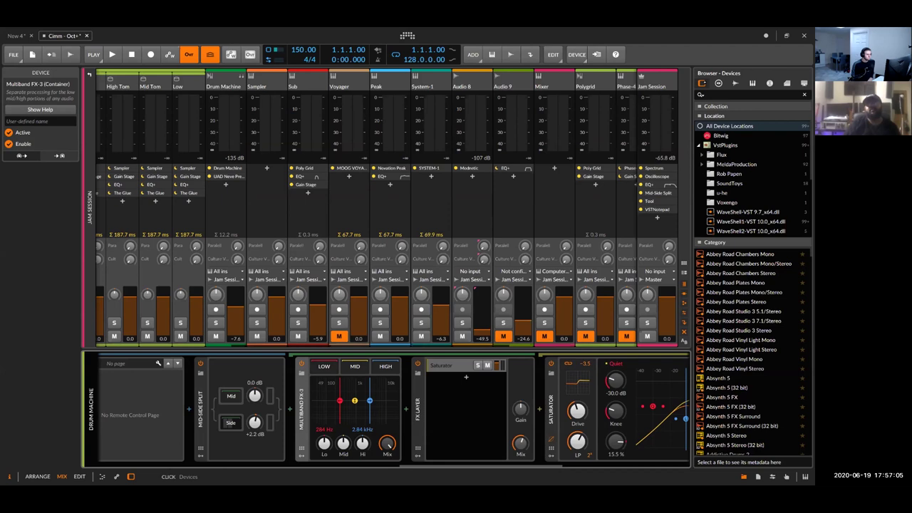
{"action": "double_click", "coordinate": [739, 331]}
{"action": "left_click", "coordinate": [716, 397]}
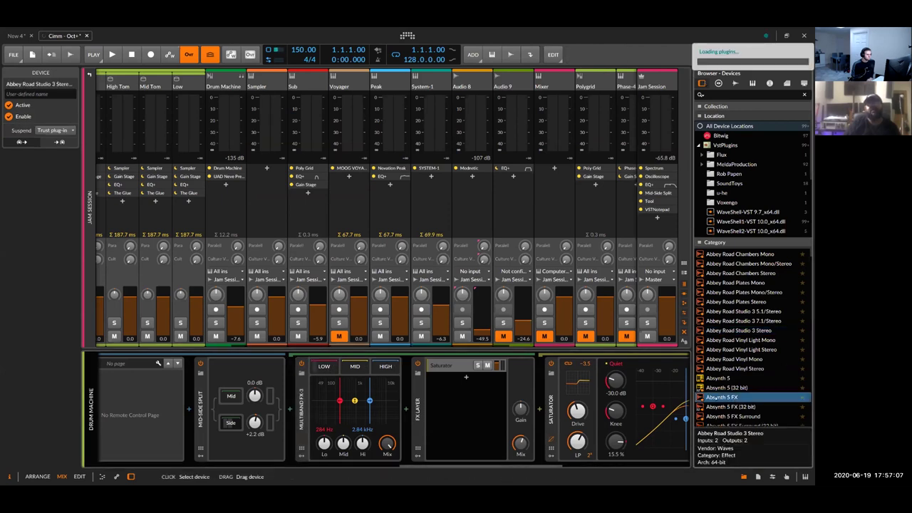
{"action": "left_click", "coordinate": [722, 397]}
Close the open plug-in windows, add API-550A Stereo to the Multiband FX-3's high band and close its window
{"action": "scroll", "coordinate": [770, 380], "scroll_direction": "down", "scroll_amount": 5}
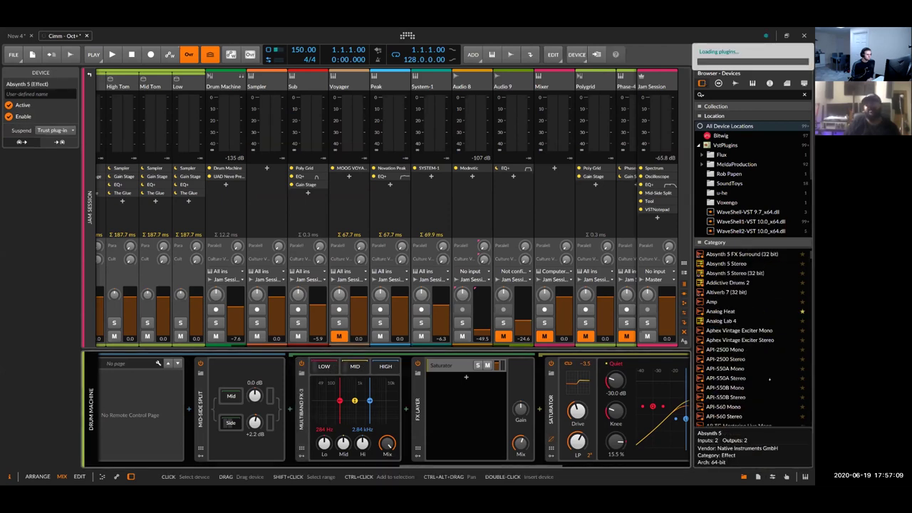
{"action": "left_click", "coordinate": [711, 358]}
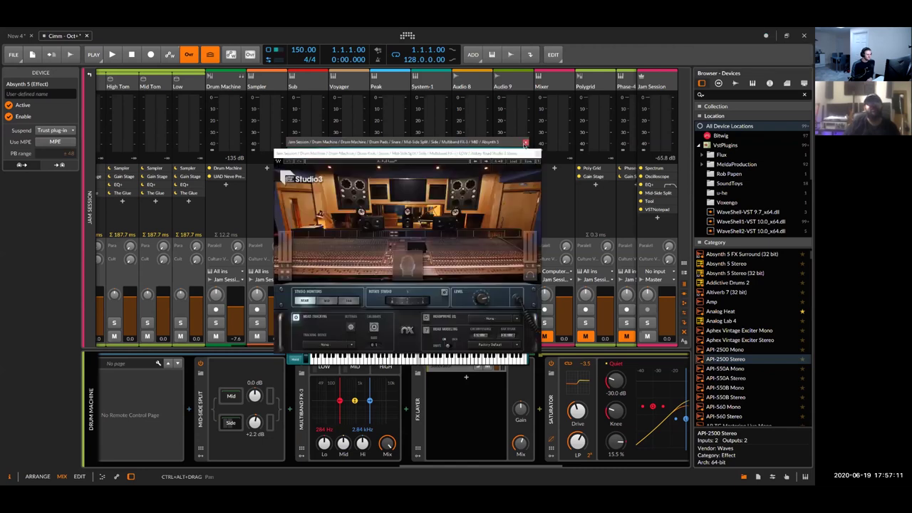
{"action": "left_click", "coordinate": [525, 143]}
{"action": "left_click_drag", "start_coordinate": [725, 377], "coordinate": [396, 360]}
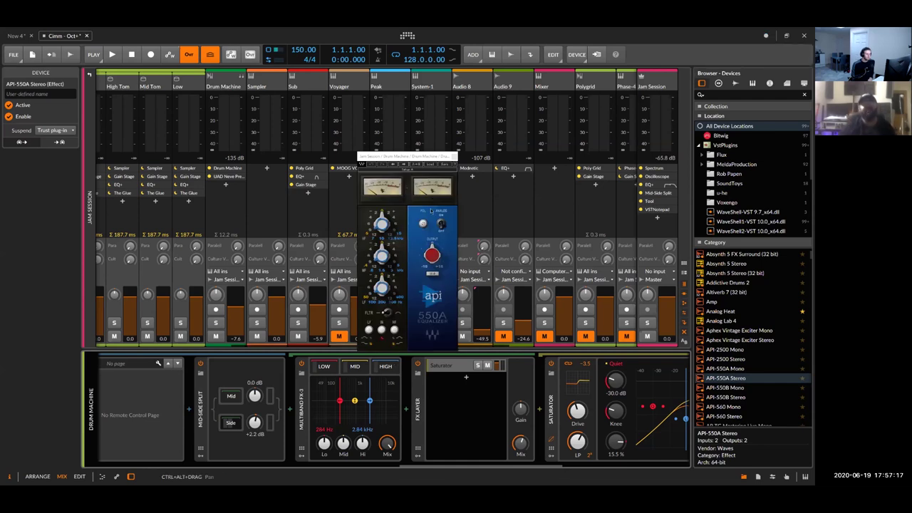
{"action": "left_click", "coordinate": [454, 156]}
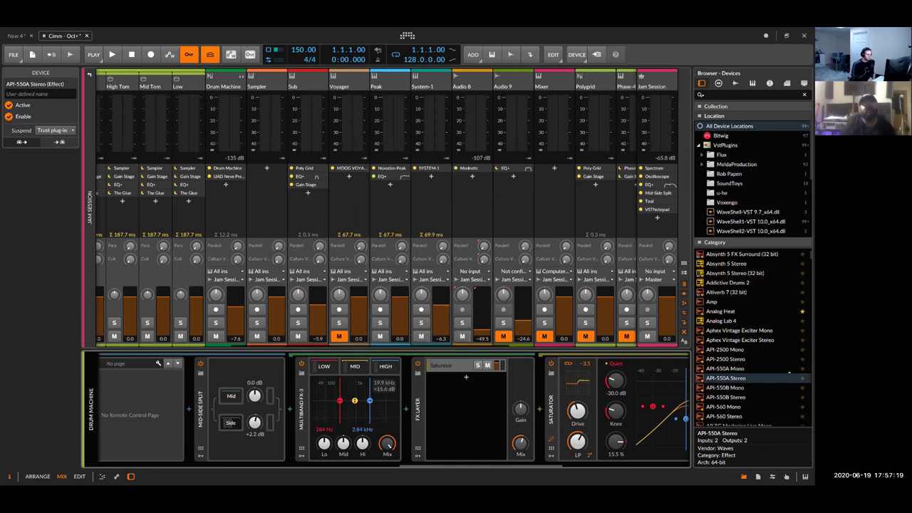
Add Brauer Motion Stereo after Absynth 5 in the Multiband FX-3's mid band
{"action": "scroll", "coordinate": [752, 335], "scroll_direction": "down", "scroll_amount": 10}
{"action": "left_click_drag", "start_coordinate": [718, 377], "coordinate": [270, 395]}
{"action": "left_click_drag", "start_coordinate": [732, 397], "coordinate": [290, 399]}
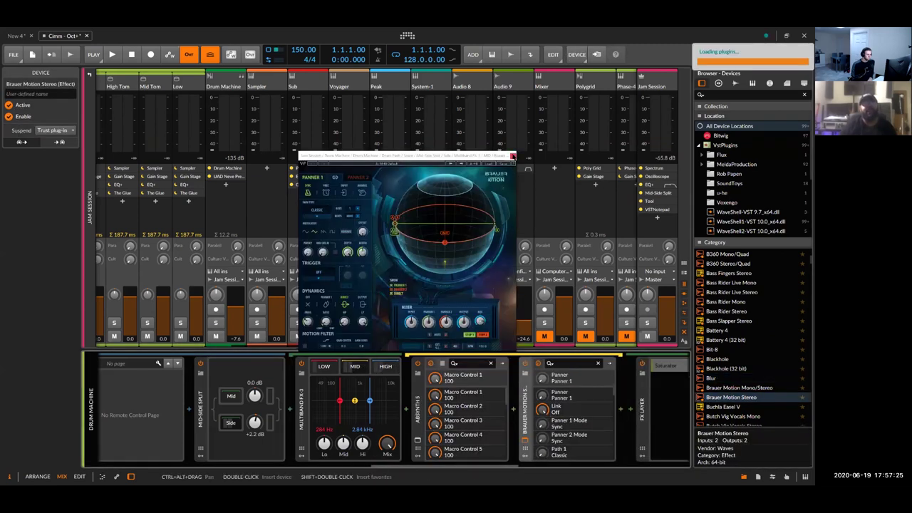
Close the Brauer Motion window, show the Multiband FX-3's modulator slots and review its mid and high band chains
{"action": "left_click", "coordinate": [513, 155]}
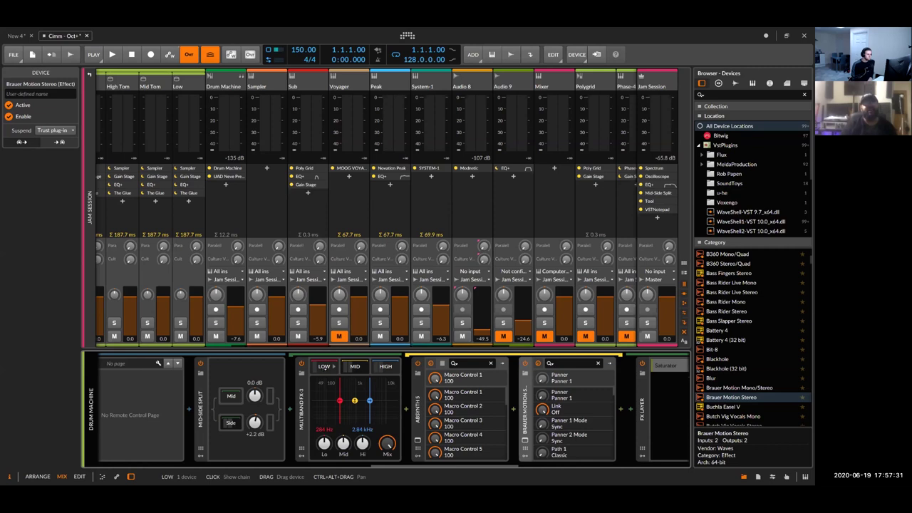
{"action": "left_click", "coordinate": [355, 366]}
{"action": "left_click", "coordinate": [362, 367]}
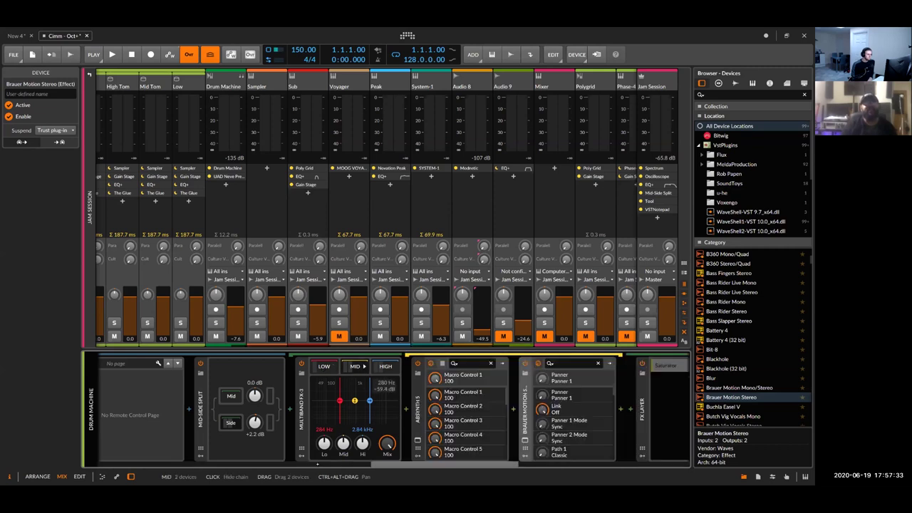
{"action": "left_click", "coordinate": [302, 456]}
{"action": "left_click", "coordinate": [398, 366]}
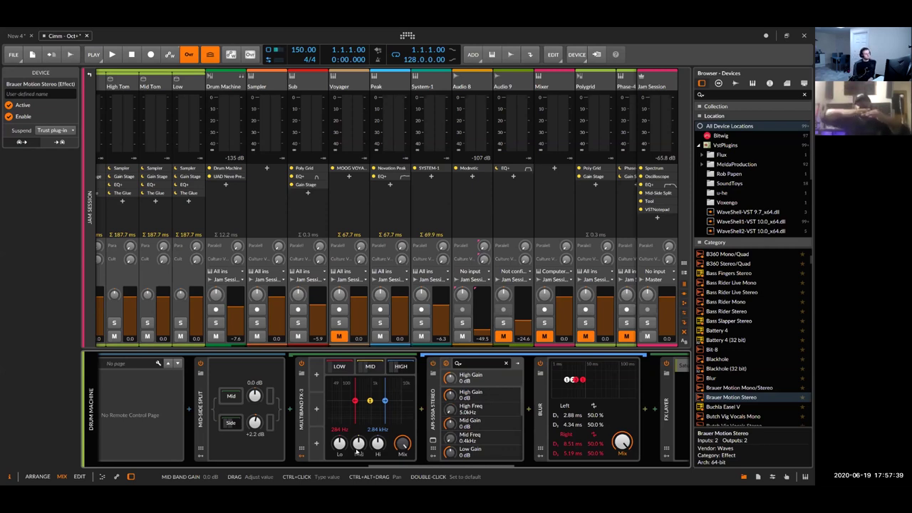
{"action": "left_click", "coordinate": [370, 366]}
{"action": "left_click", "coordinate": [403, 366]}
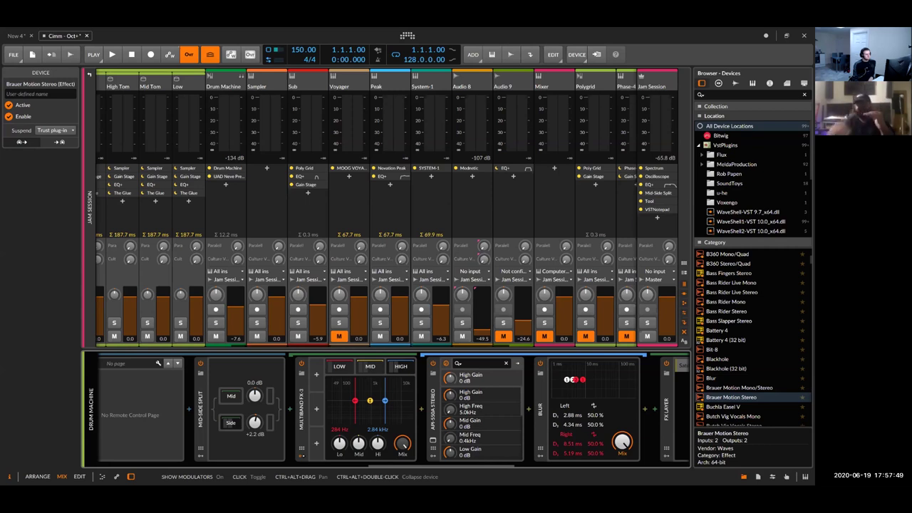
{"action": "left_click", "coordinate": [397, 367]}
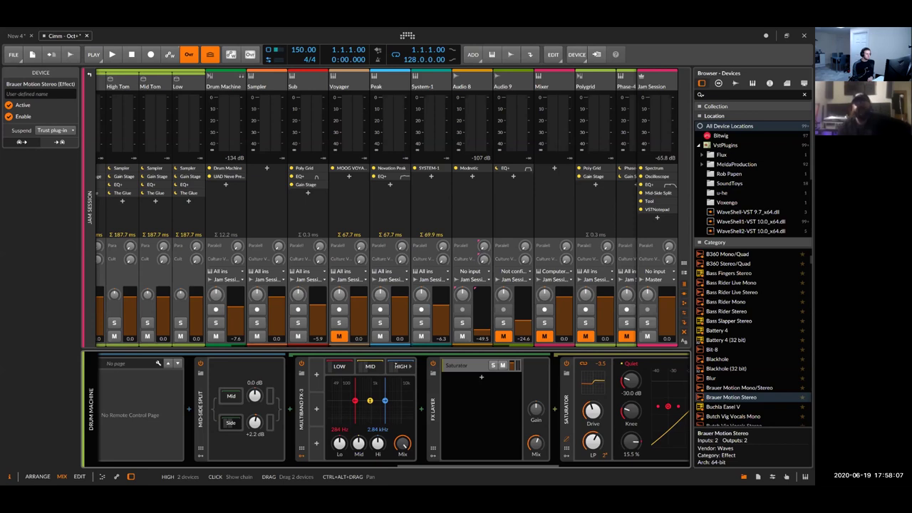
Insert Bitwig's Reverb between the Multiband FX-3 and the FX Layer and open its Tank FX chain
{"action": "left_click", "coordinate": [301, 395]}
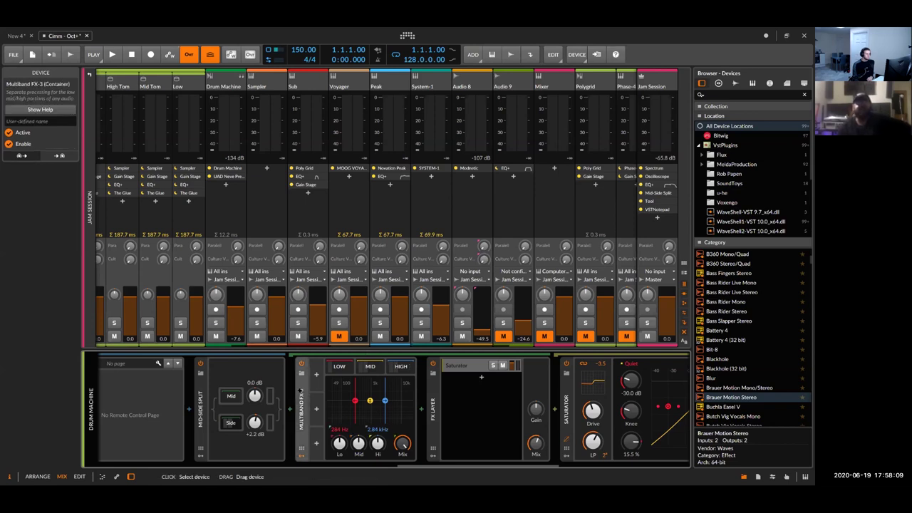
{"action": "left_click", "coordinate": [421, 409]}
{"action": "left_click_drag", "start_coordinate": [432, 328], "coordinate": [253, 341]}
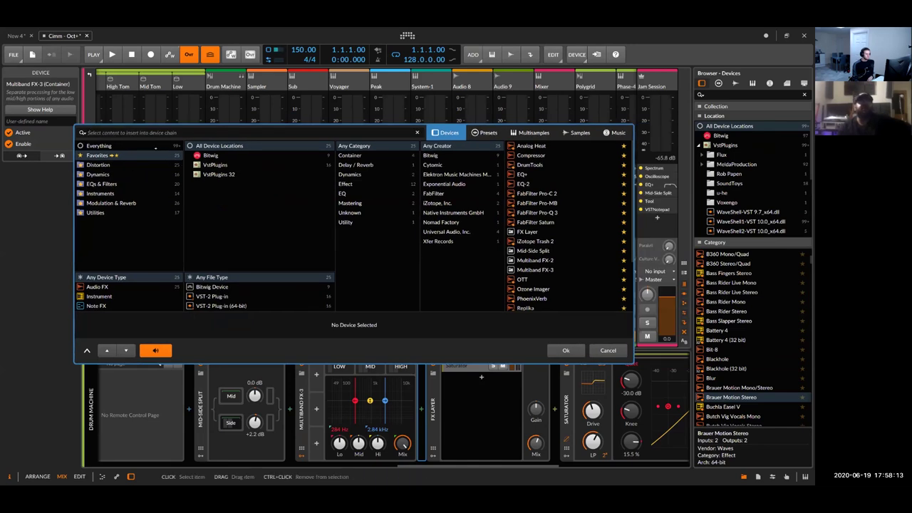
{"action": "left_click", "coordinate": [154, 146]}
{"action": "left_click", "coordinate": [213, 155]}
{"action": "scroll", "coordinate": [571, 202], "scroll_direction": "down", "scroll_amount": 3}
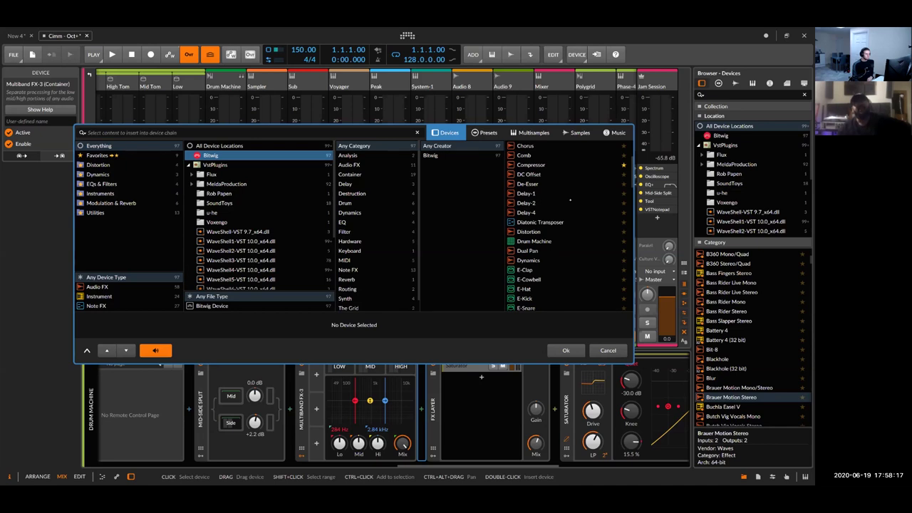
{"action": "scroll", "coordinate": [570, 202], "scroll_direction": "down", "scroll_amount": 5}
{"action": "scroll", "coordinate": [569, 202], "scroll_direction": "down", "scroll_amount": 15}
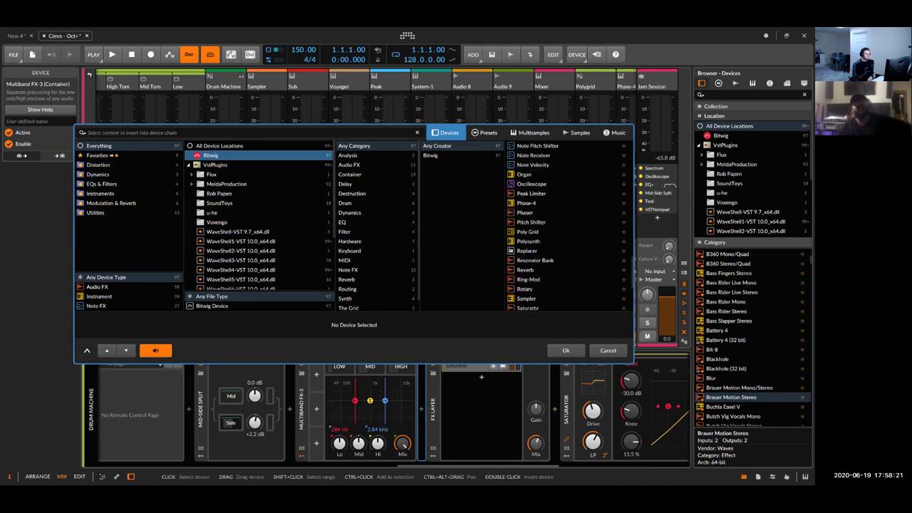
{"action": "left_click", "coordinate": [527, 270]}
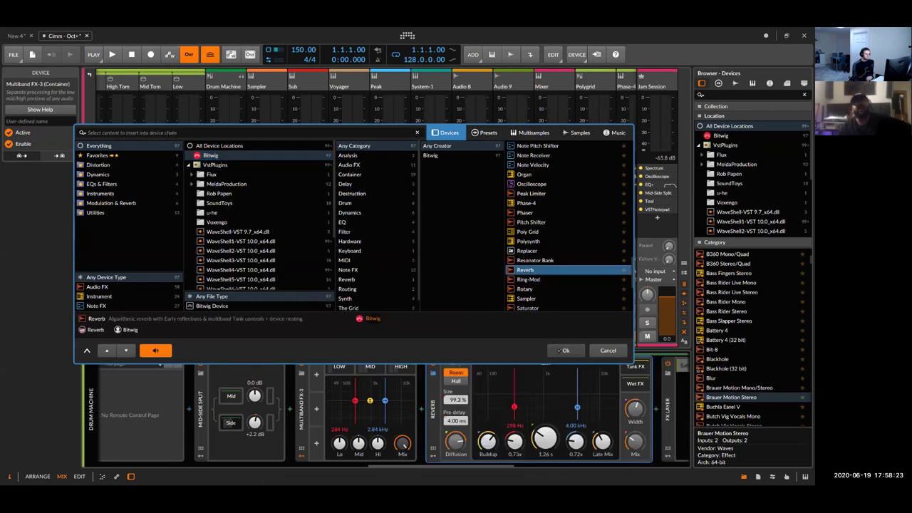
{"action": "left_click", "coordinate": [560, 350]}
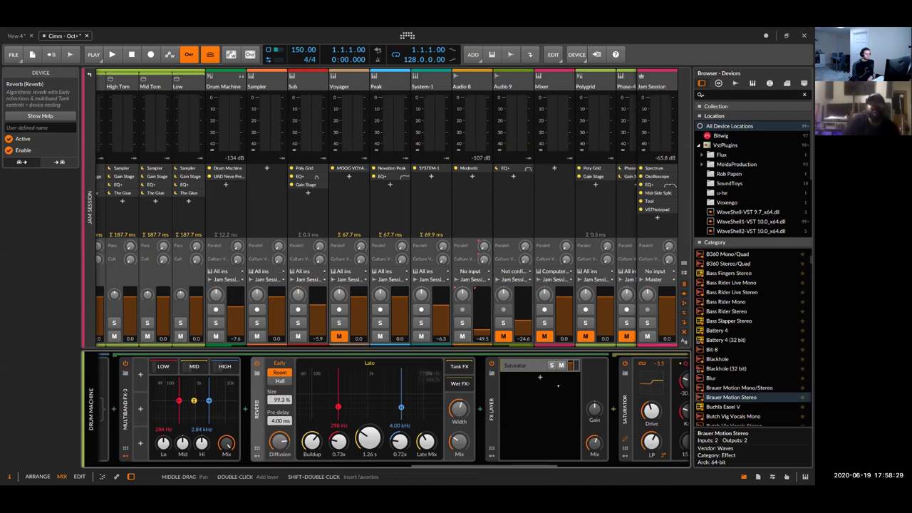
{"action": "left_click", "coordinate": [460, 367]}
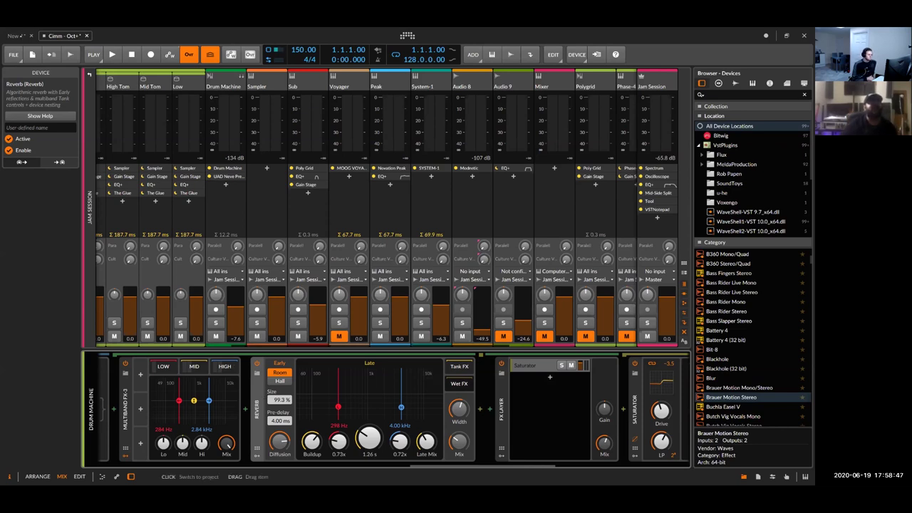
Switch to the New 4 project and add an instrument track with a Sampler below the Portal track
{"action": "left_click", "coordinate": [16, 36]}
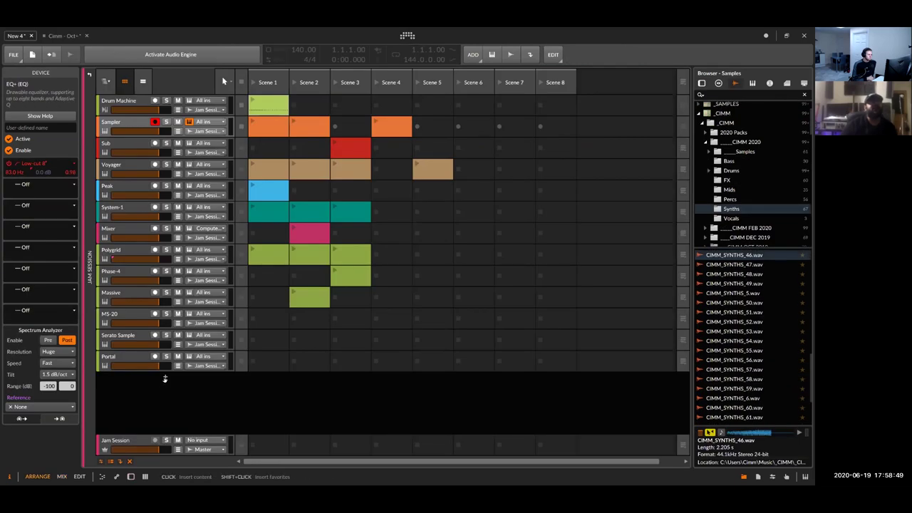
{"action": "double_click", "coordinate": [164, 379]}
{"action": "type", "text": "asmp"}
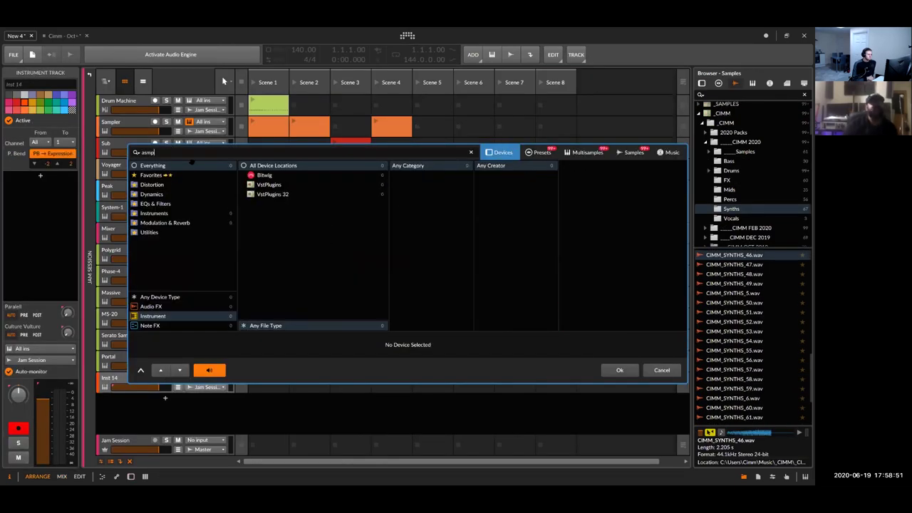
{"action": "type", "text": "sam"}
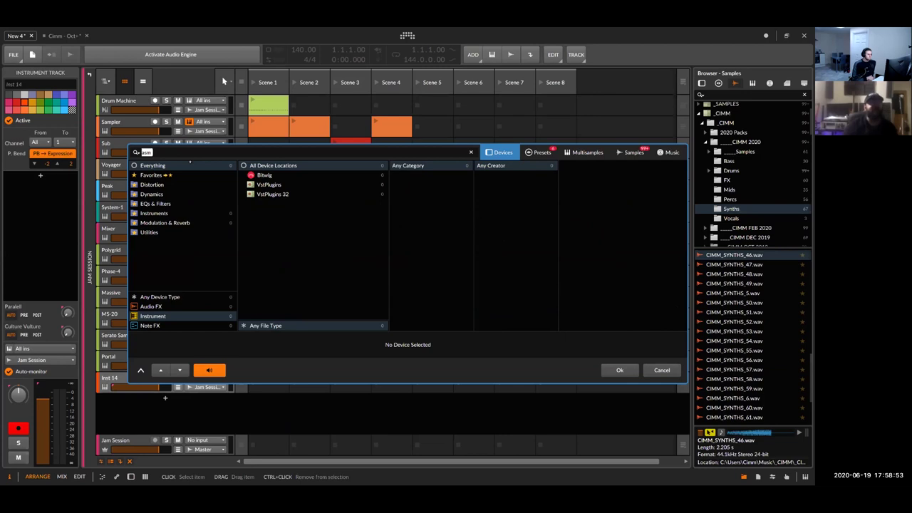
{"action": "key", "text": "Return"}
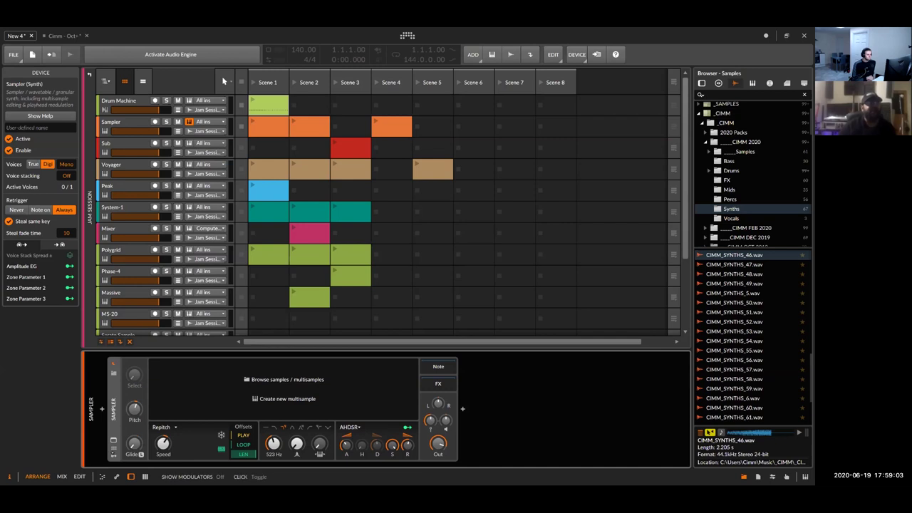
Add an ADSR modulator to the new Sampler and map it to Pitch with an amount of 5.600
{"action": "left_click", "coordinate": [114, 452]}
{"action": "left_click", "coordinate": [129, 374]}
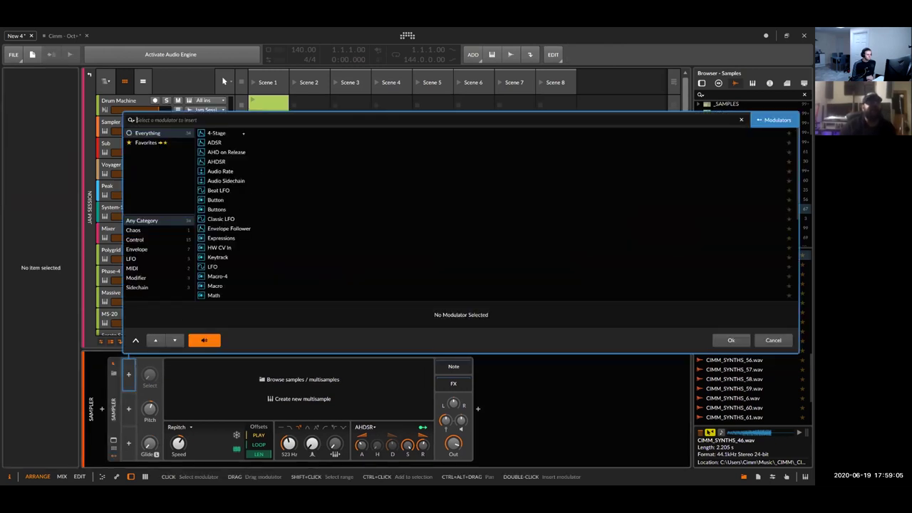
{"action": "double_click", "coordinate": [214, 142]}
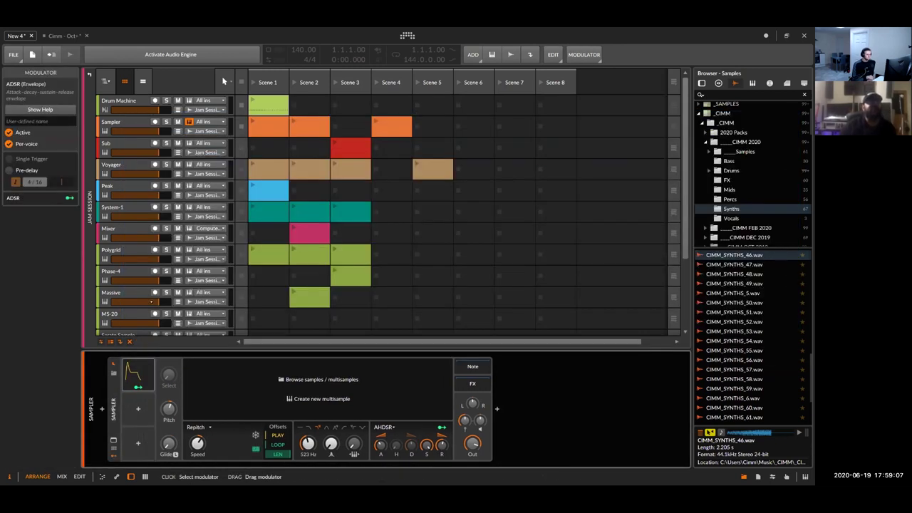
{"action": "left_click", "coordinate": [154, 375]}
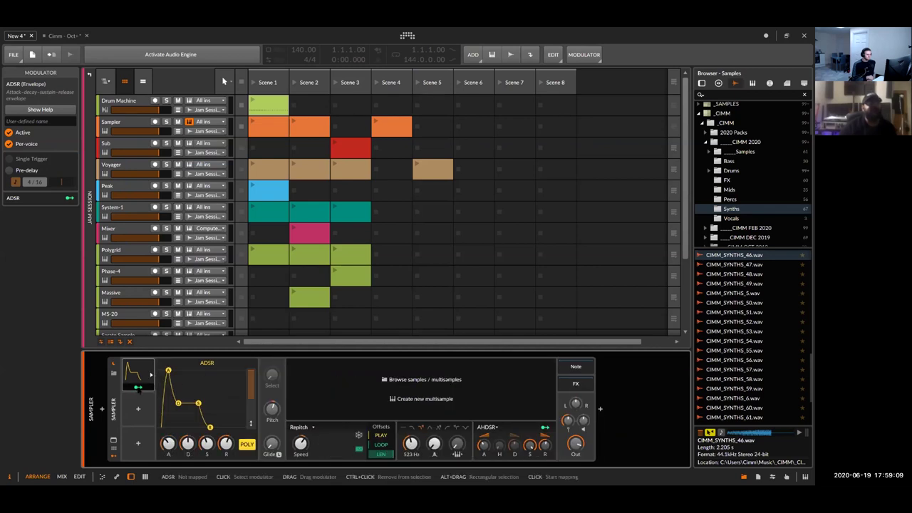
{"action": "left_click_drag", "start_coordinate": [271, 410], "coordinate": [271, 399]}
{"action": "left_click", "coordinate": [138, 387]}
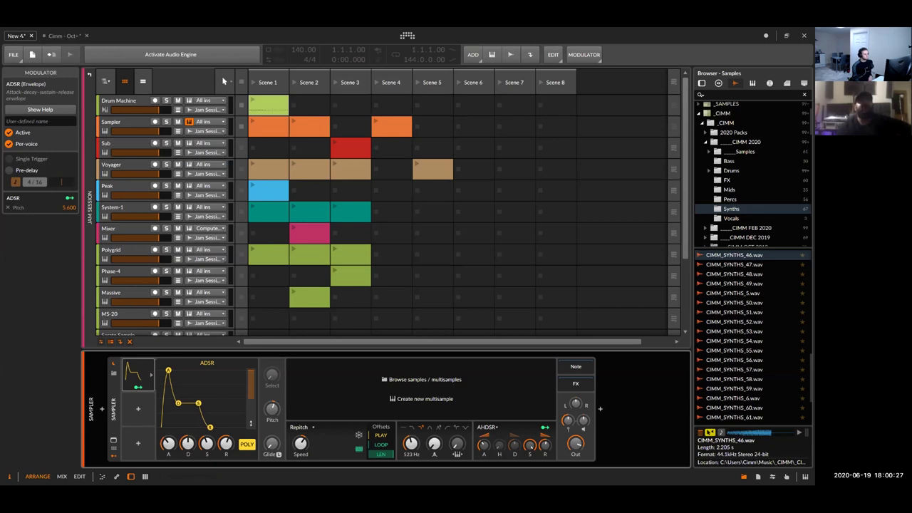
Switch back and forth between the New 4 and Cimm - Oct projects, ending on Cimm - Oct
{"action": "left_click", "coordinate": [64, 35]}
{"action": "left_click", "coordinate": [18, 36]}
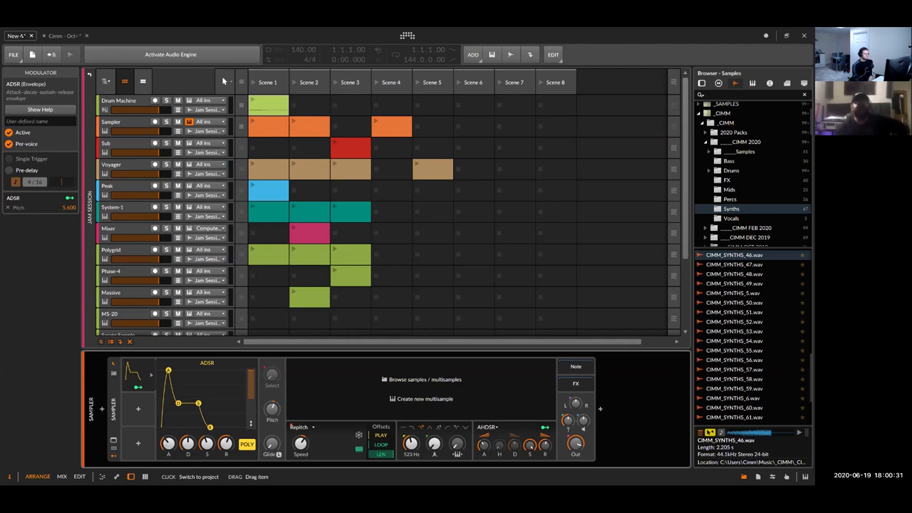
{"action": "left_click", "coordinate": [67, 35]}
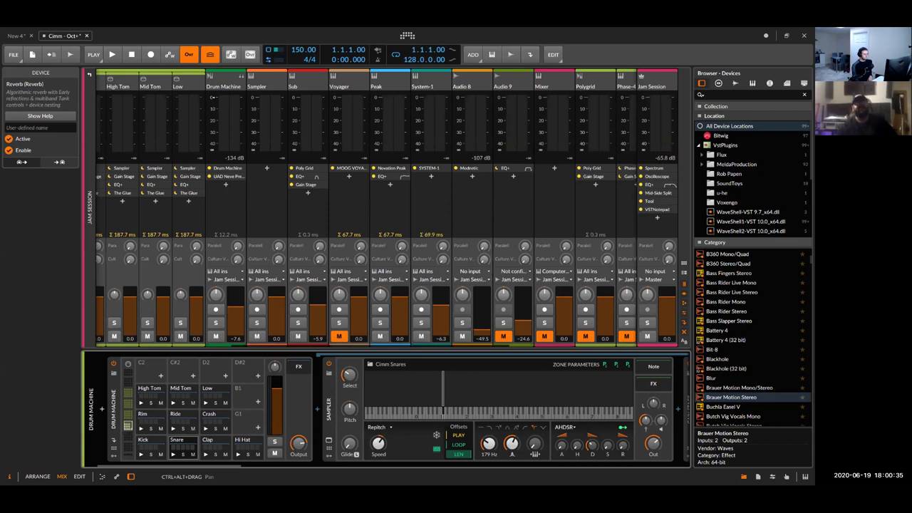
{"action": "left_click", "coordinate": [17, 36]}
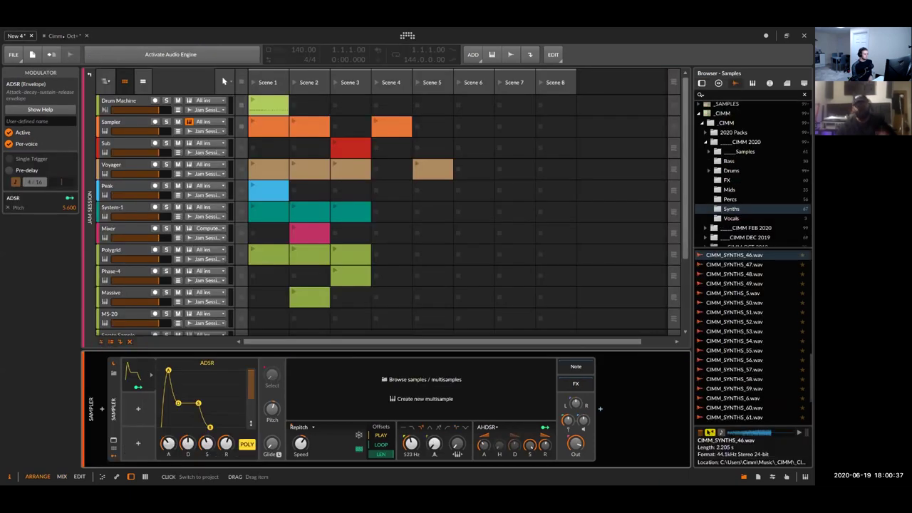
{"action": "key", "text": "ctrl+Tab"}
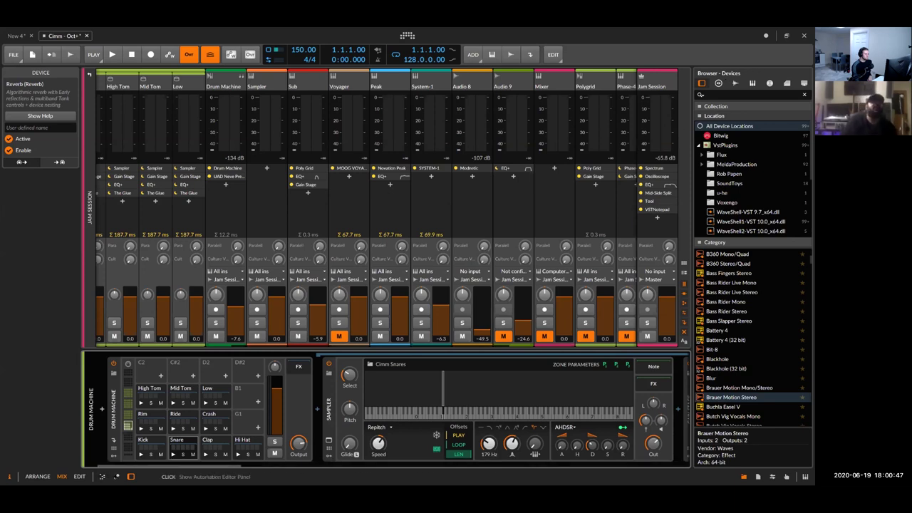
Show the Cimm - Oct project's arranger timeline in place of the clip launcher and look over the arrangement to its end
{"action": "key", "text": "alt+1"}
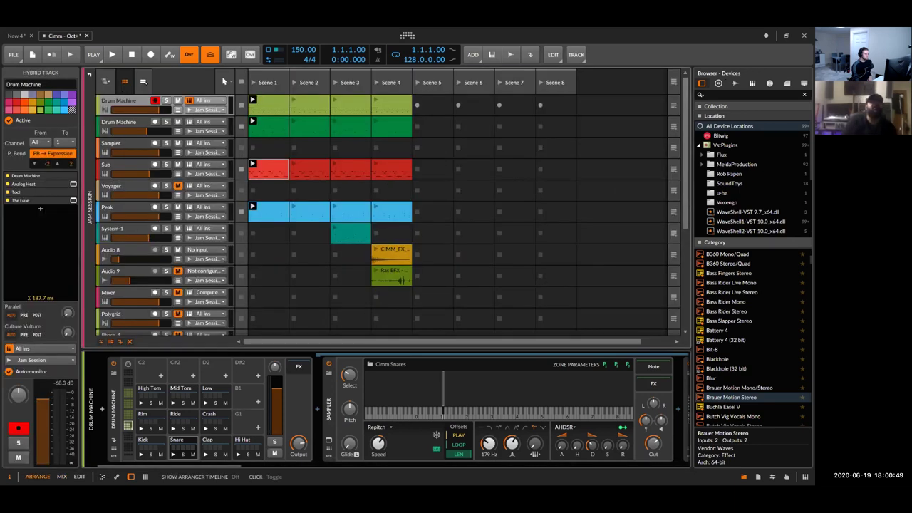
{"action": "key", "text": "Tab"}
{"action": "left_click", "coordinate": [125, 81]}
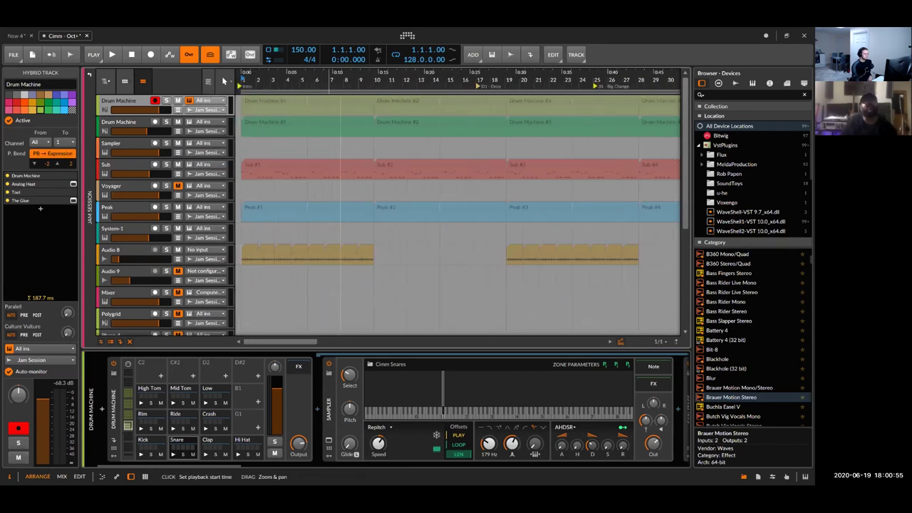
{"action": "left_click_drag", "start_coordinate": [362, 61], "coordinate": [367, 46]}
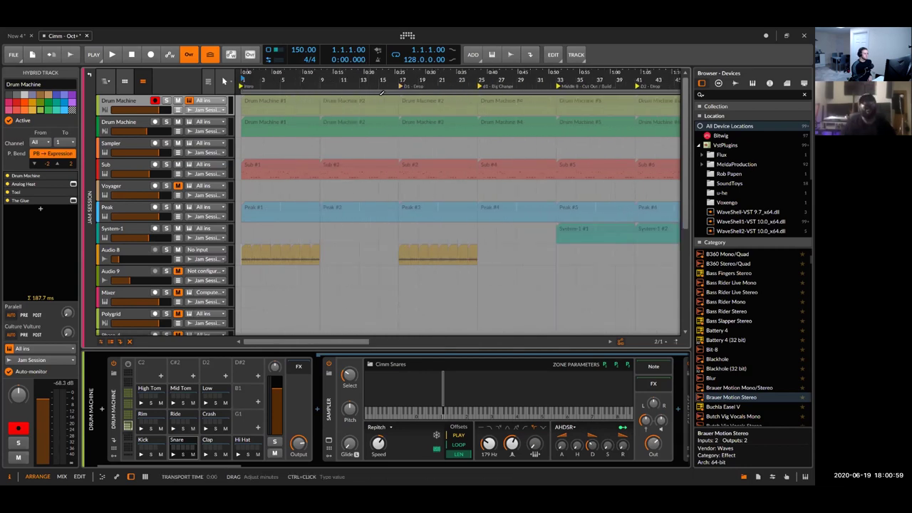
{"action": "left_click_drag", "start_coordinate": [223, 467], "coordinate": [285, 466]}
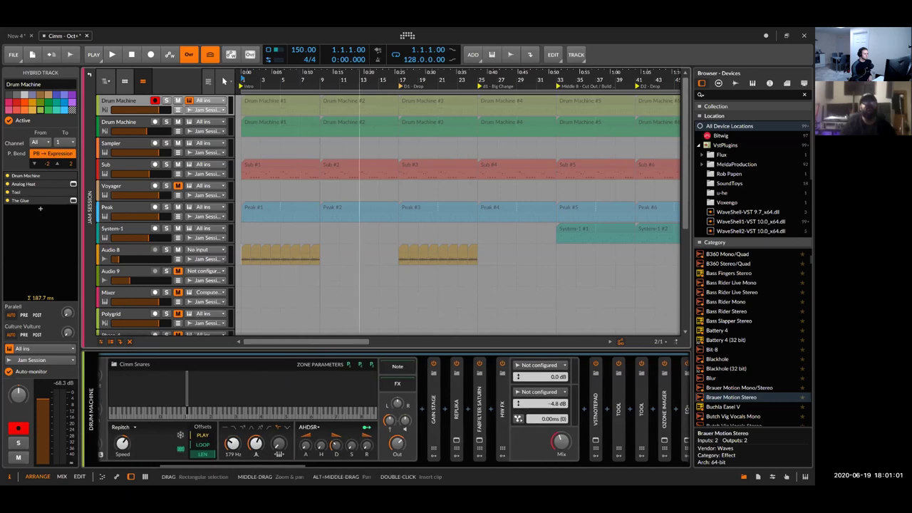
{"action": "left_click_drag", "start_coordinate": [360, 75], "coordinate": [360, 50]}
{"action": "left_click_drag", "start_coordinate": [293, 179], "coordinate": [293, 175]}
{"action": "left_click_drag", "start_coordinate": [556, 179], "coordinate": [276, 185]}
{"action": "left_click_drag", "start_coordinate": [373, 181], "coordinate": [323, 203]}
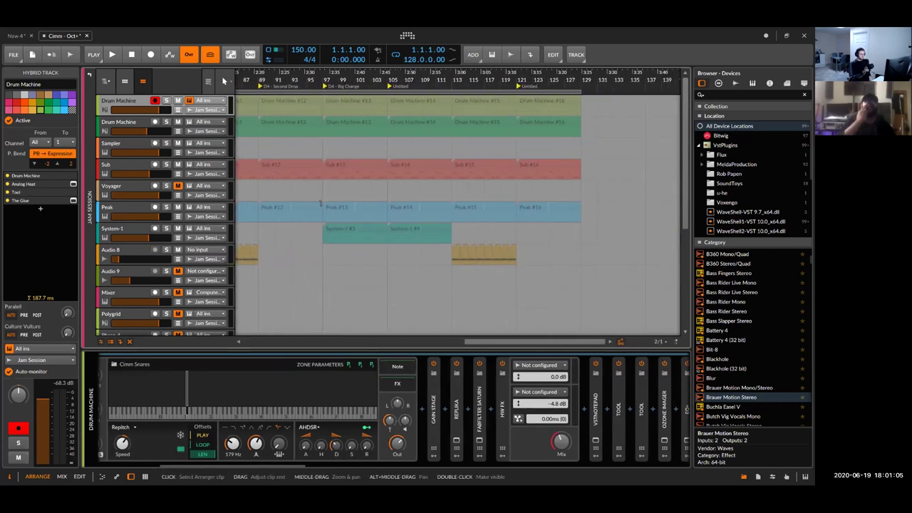
Open the application settings, review the Shortcuts, Controllers and Behavior pages, and close them
{"action": "left_click", "coordinate": [13, 54]}
{"action": "left_click", "coordinate": [37, 212]}
{"action": "left_click", "coordinate": [261, 231]}
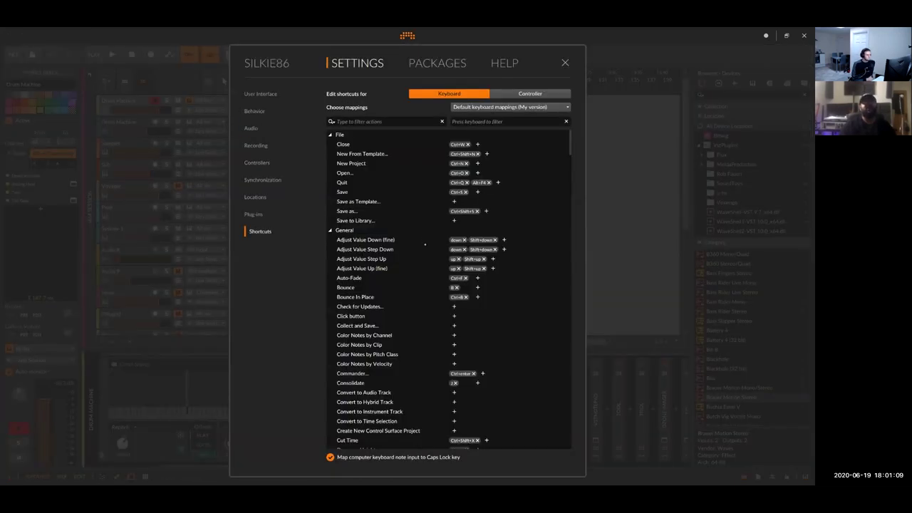
{"action": "scroll", "coordinate": [417, 254], "scroll_direction": "down", "scroll_amount": 6}
{"action": "scroll", "coordinate": [401, 275], "scroll_direction": "up", "scroll_amount": 9}
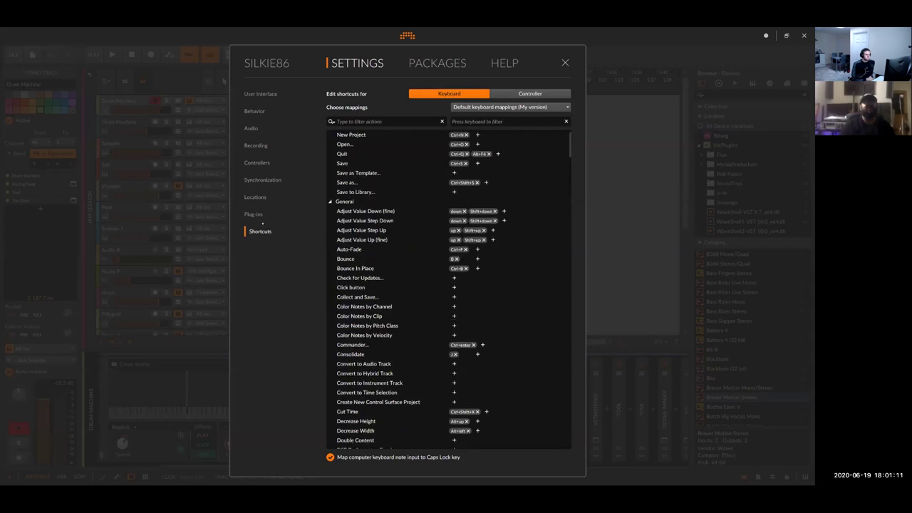
{"action": "left_click", "coordinate": [258, 163]}
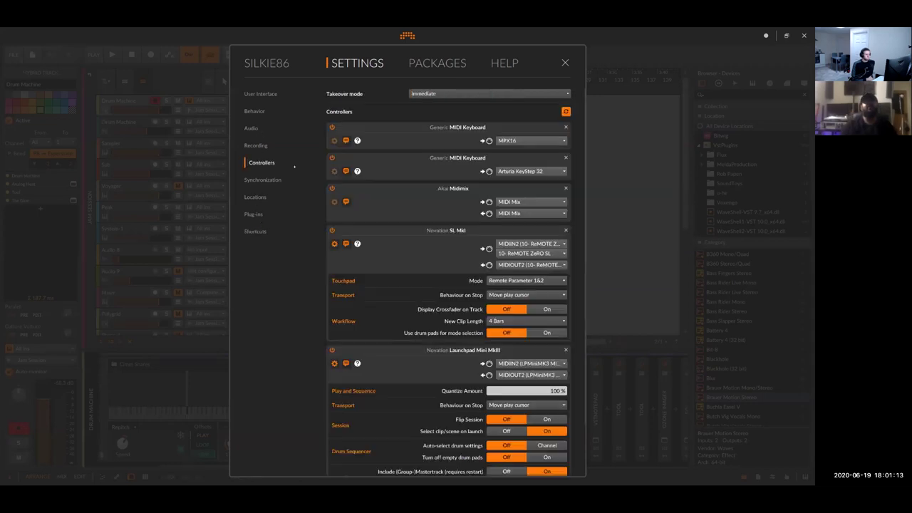
{"action": "scroll", "coordinate": [474, 260], "scroll_direction": "up", "scroll_amount": 2}
{"action": "left_click", "coordinate": [255, 111]}
{"action": "left_click", "coordinate": [565, 63]}
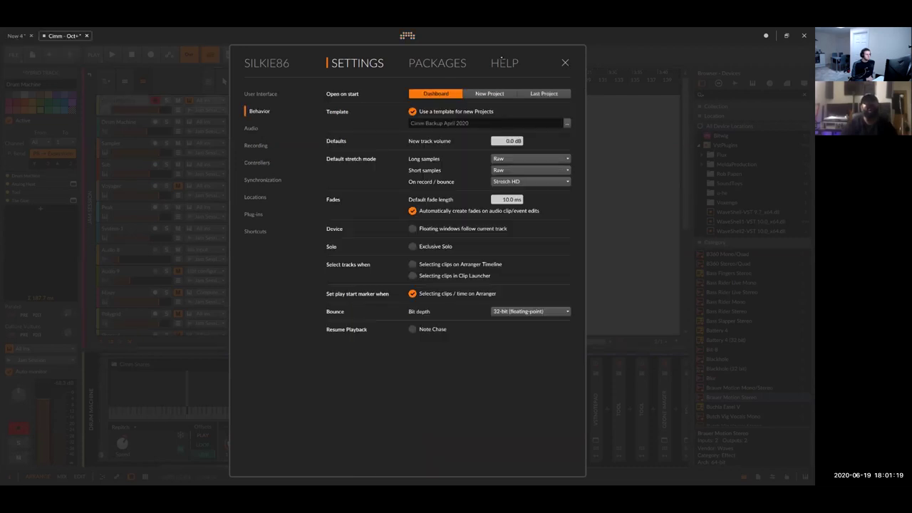
Open the DSP Performance Graph and reposition its window over the arrangement
{"action": "left_click", "coordinate": [272, 50]}
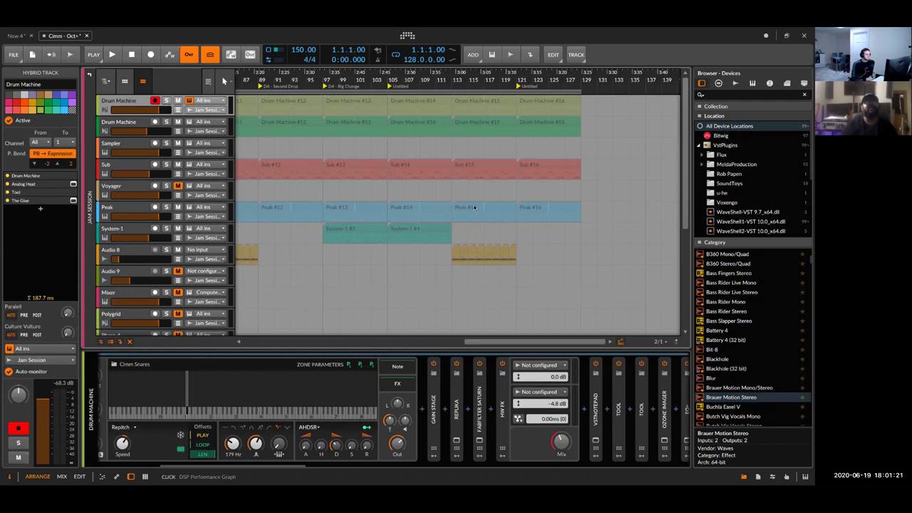
{"action": "left_click_drag", "start_coordinate": [500, 203], "coordinate": [469, 194]}
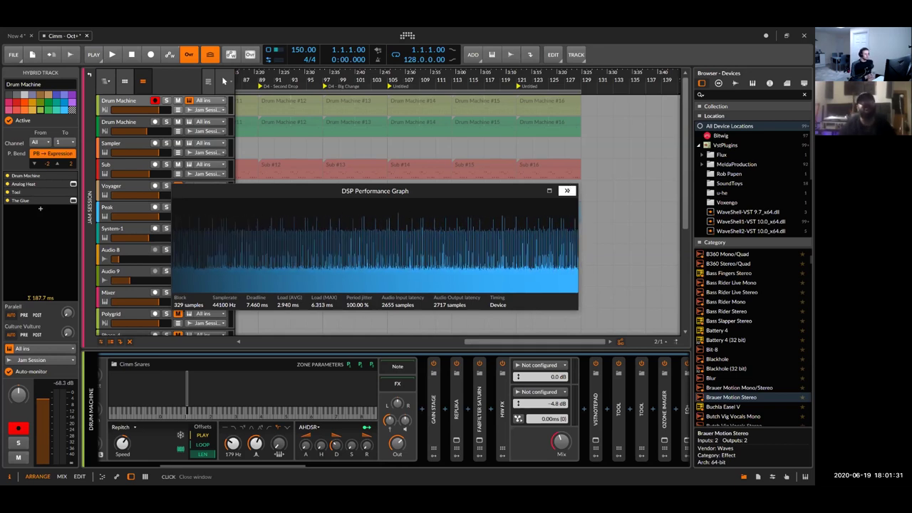
Close the DSP Performance Graph, and close the New 4 project without saving its changes
{"action": "left_click", "coordinate": [567, 190]}
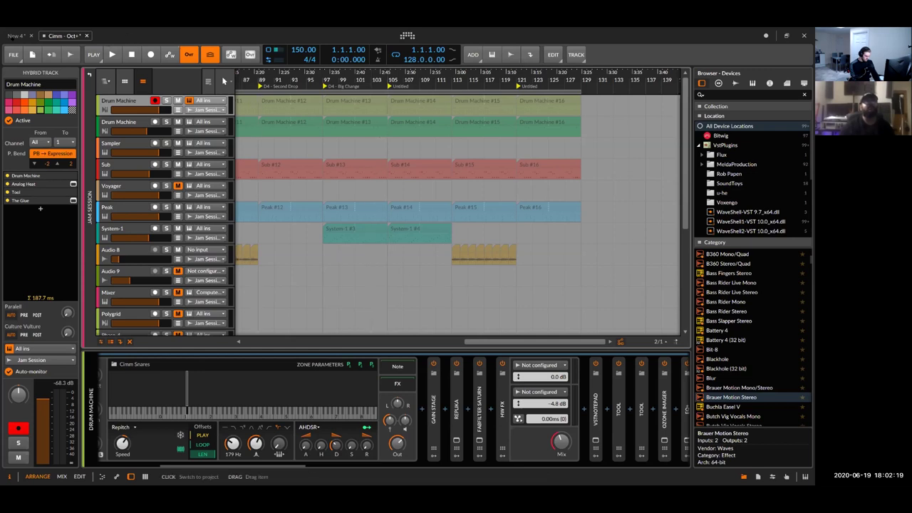
{"action": "left_click", "coordinate": [18, 36]}
{"action": "left_click", "coordinate": [30, 36]}
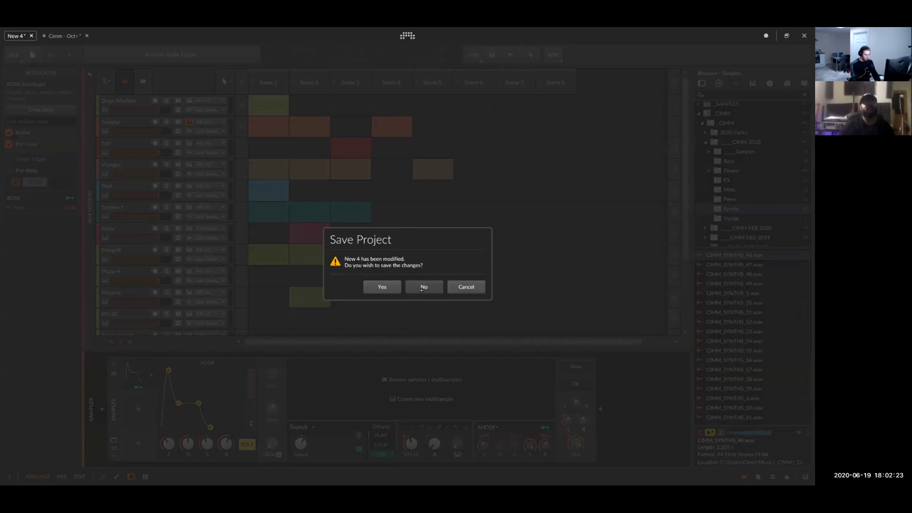
{"action": "left_click", "coordinate": [424, 287]}
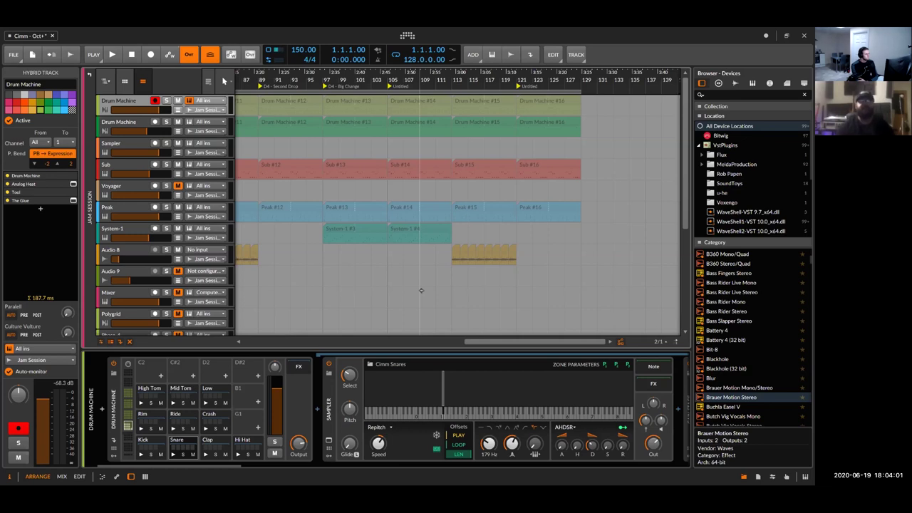
Switch the browser from devices to samples and collapse the ____CIMM 2020 folder
{"action": "key", "text": "space"}
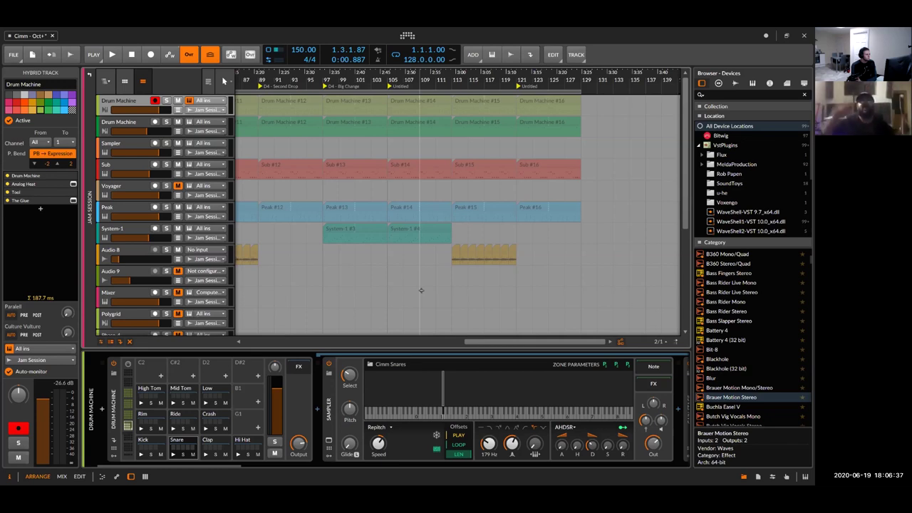
{"action": "left_click", "coordinate": [735, 83]}
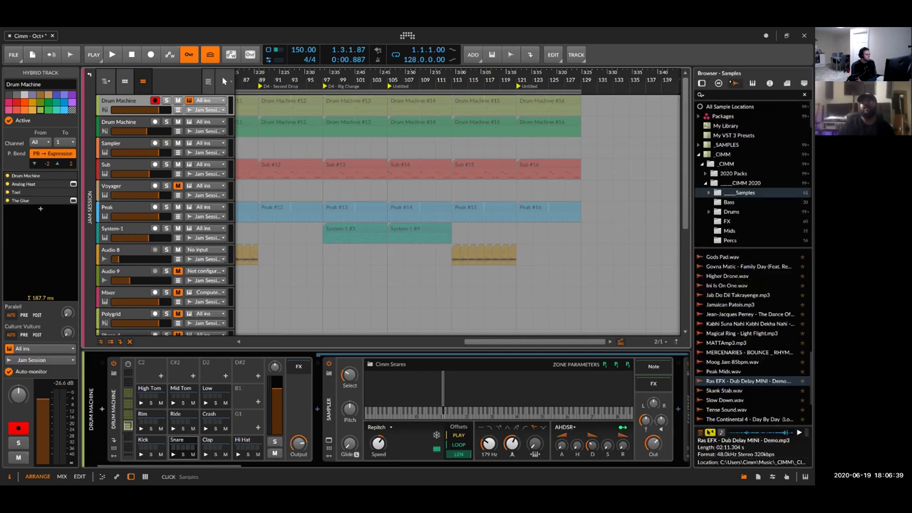
{"action": "left_click", "coordinate": [706, 183]}
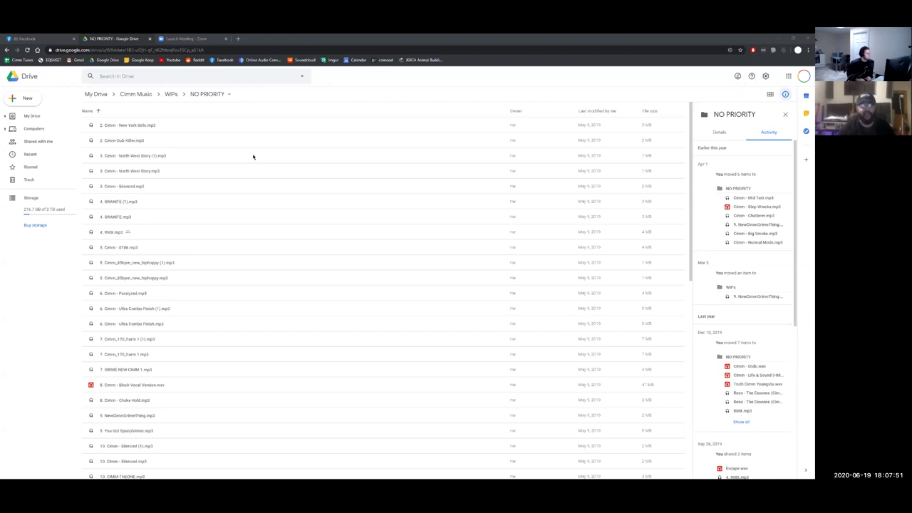
Switch to Google Drive and look through the track files in the NO PRIORITY folder
{"action": "scroll", "coordinate": [527, 210], "scroll_direction": "down", "scroll_amount": 1}
{"action": "left_click_drag", "start_coordinate": [690, 146], "coordinate": [701, 363]}
{"action": "scroll", "coordinate": [522, 385], "scroll_direction": "down", "scroll_amount": 12}
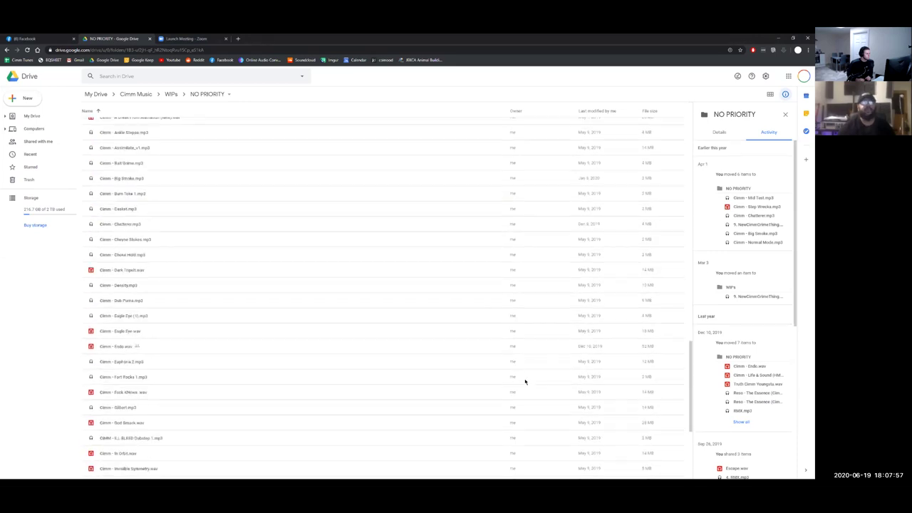
{"action": "scroll", "coordinate": [528, 381], "scroll_direction": "down", "scroll_amount": 5}
{"action": "scroll", "coordinate": [531, 379], "scroll_direction": "down", "scroll_amount": 3}
{"action": "scroll", "coordinate": [531, 379], "scroll_direction": "down", "scroll_amount": 10}
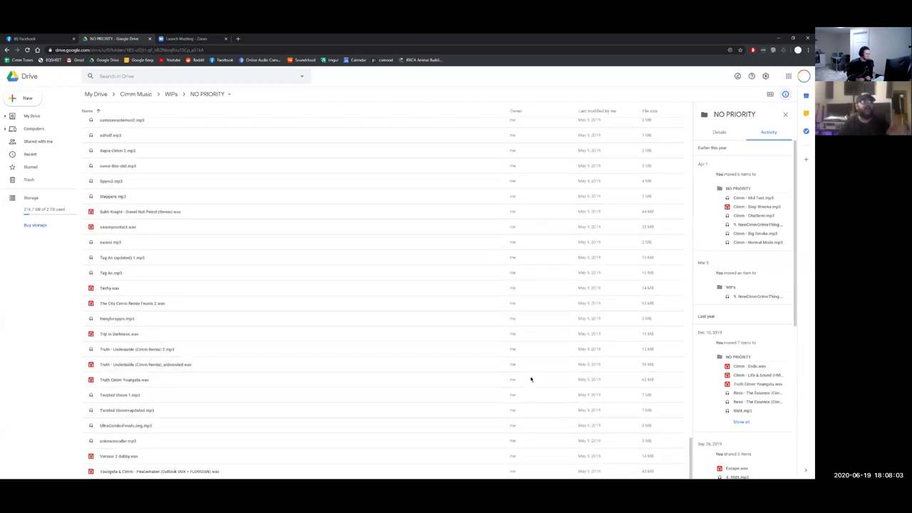
{"action": "scroll", "coordinate": [531, 379], "scroll_direction": "up", "scroll_amount": 4}
{"action": "scroll", "coordinate": [531, 380], "scroll_direction": "up", "scroll_amount": 15}
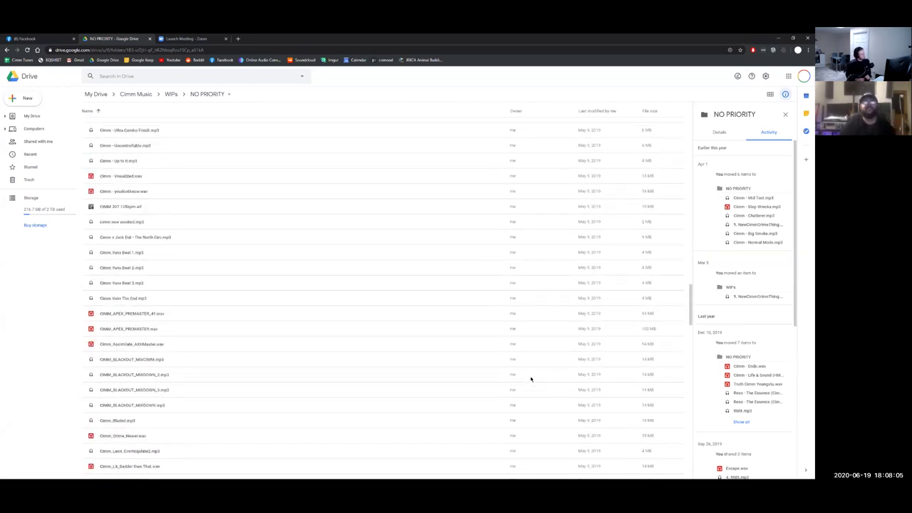
{"action": "scroll", "coordinate": [531, 379], "scroll_direction": "up", "scroll_amount": 5}
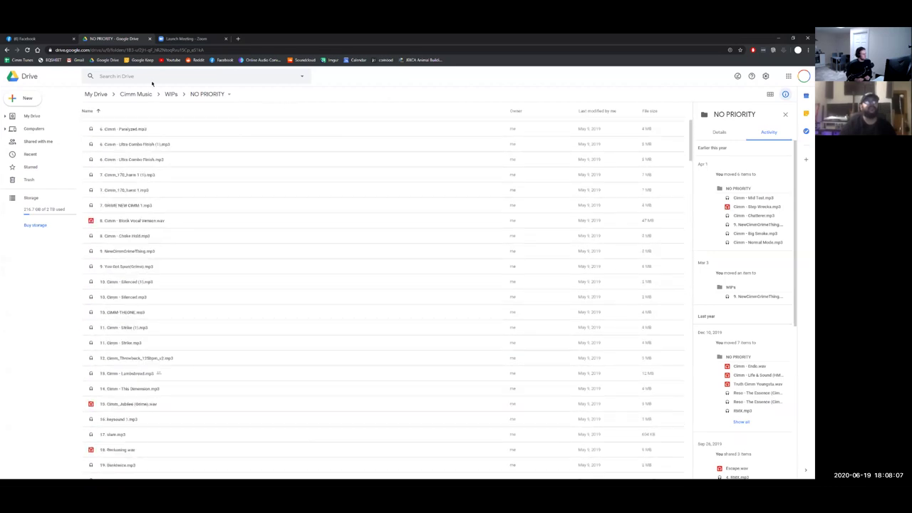
Go up to the WIPs folder, open the PRIORITY folder and look through its contents
{"action": "left_click", "coordinate": [170, 95]}
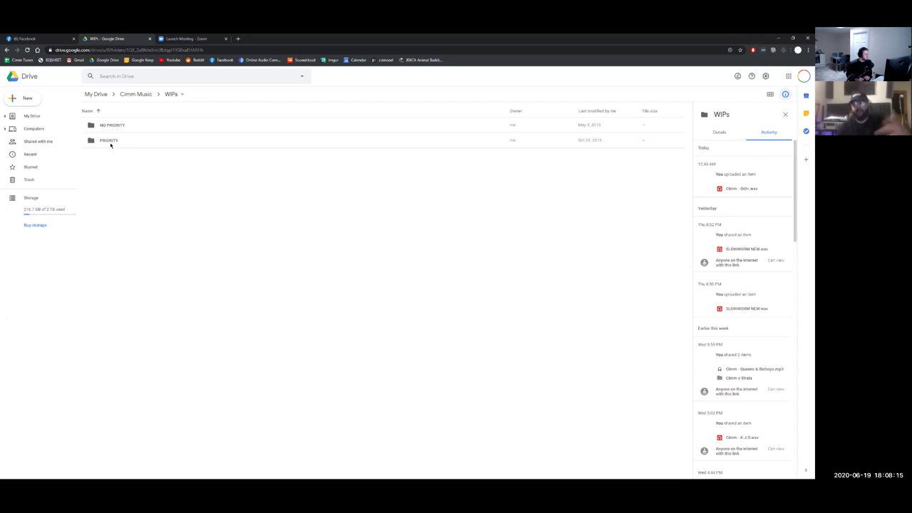
{"action": "left_click", "coordinate": [113, 140]}
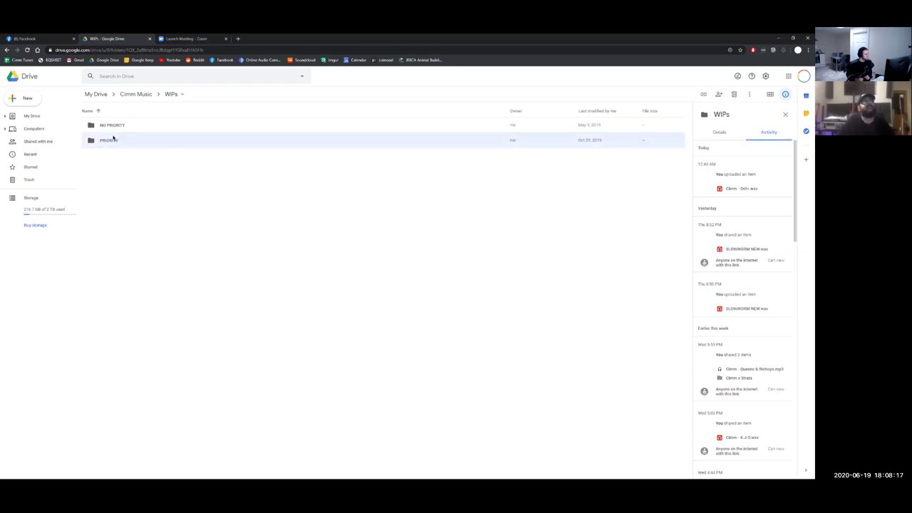
{"action": "left_click", "coordinate": [118, 126]}
{"action": "double_click", "coordinate": [109, 141]}
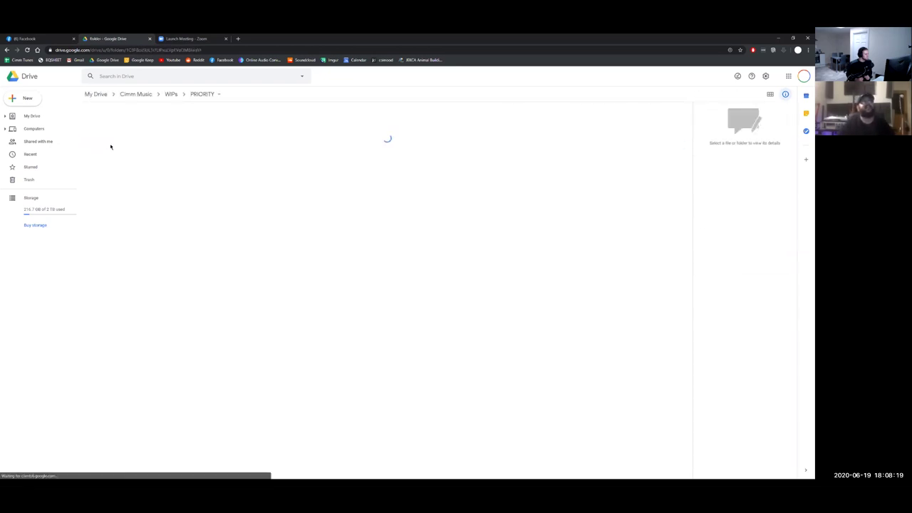
{"action": "left_click_drag", "start_coordinate": [249, 274], "coordinate": [102, 130]}
{"action": "left_click_drag", "start_coordinate": [191, 286], "coordinate": [99, 126]}
{"action": "scroll", "coordinate": [745, 299], "scroll_direction": "down", "scroll_amount": 3}
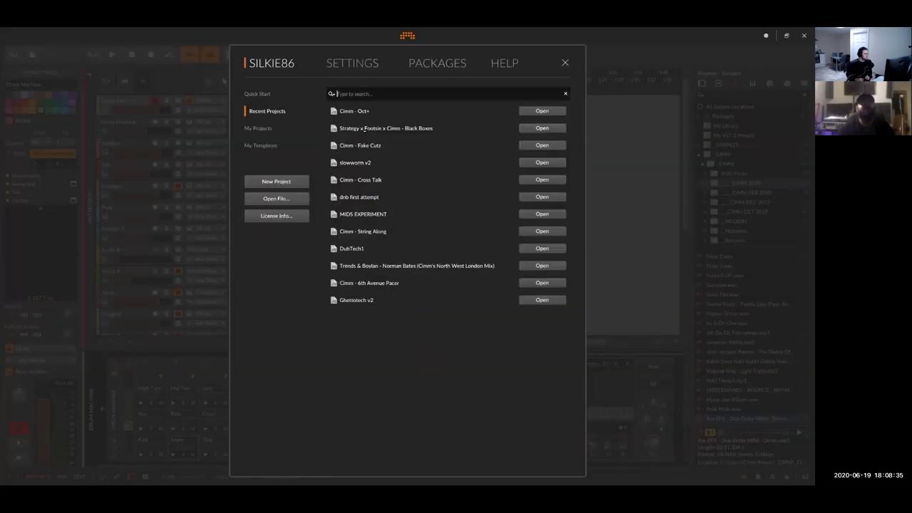
Remove Strategy x Footsie x Cimm - Black Boxes, slowworm v2, dnb first attempt and MIDS EXPERIMENT from Bitwig Studio's recent projects
{"action": "right_click", "coordinate": [371, 128]}
{"action": "left_click", "coordinate": [406, 135]}
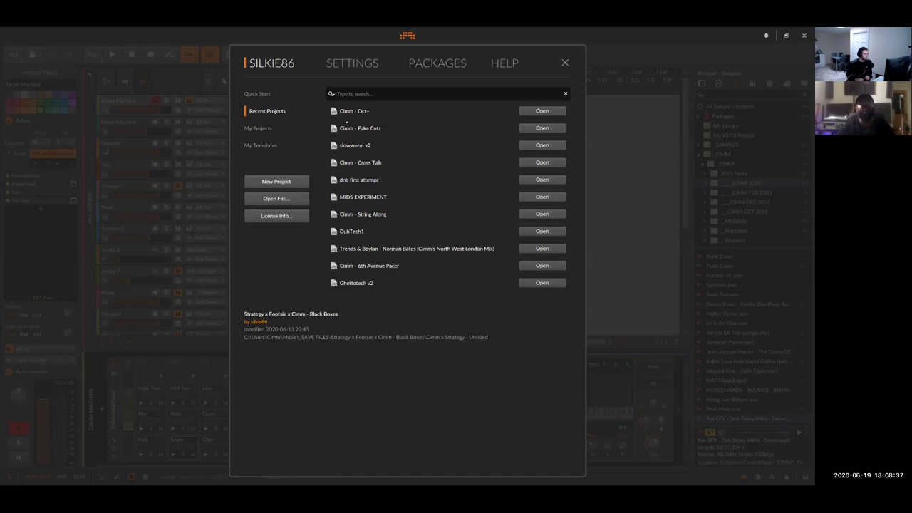
{"action": "right_click", "coordinate": [348, 145]}
{"action": "left_click", "coordinate": [356, 150]}
{"action": "right_click", "coordinate": [354, 163]}
{"action": "left_click", "coordinate": [359, 168]}
{"action": "right_click", "coordinate": [354, 162]}
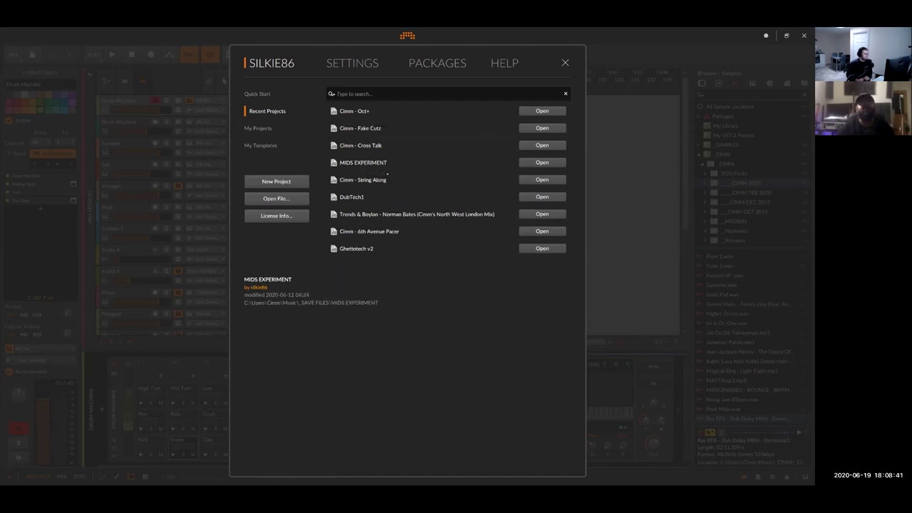
{"action": "left_click", "coordinate": [358, 168]}
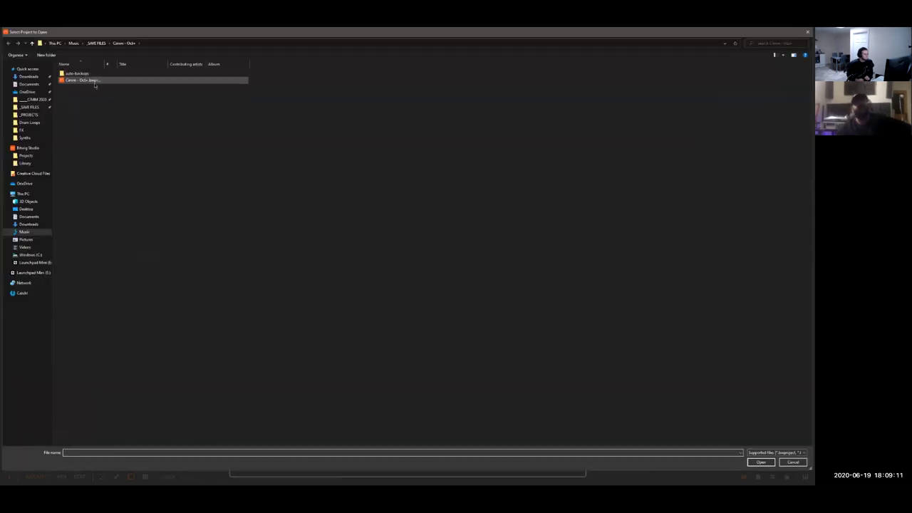
Cancel the project file selection and open Cimm - Oct+ from the recent projects, showing its arrangement from the start
{"action": "key", "text": "Escape"}
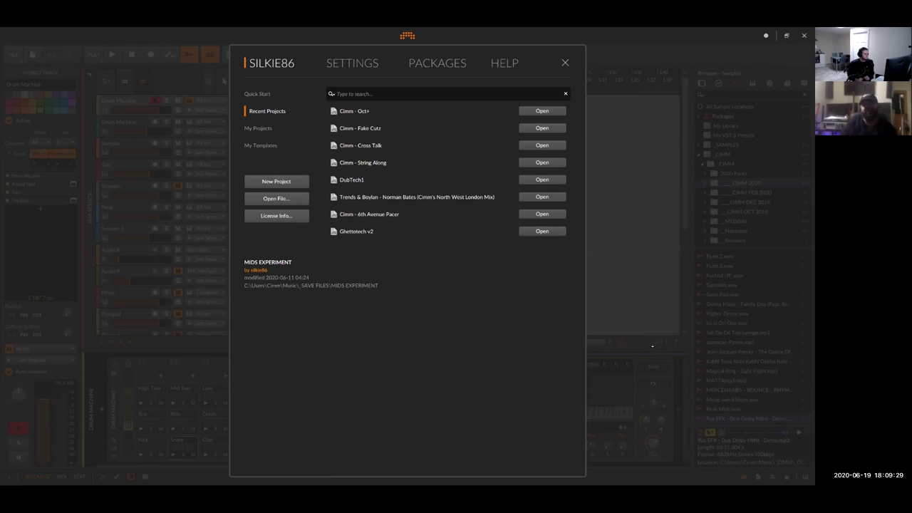
{"action": "left_click", "coordinate": [540, 111]}
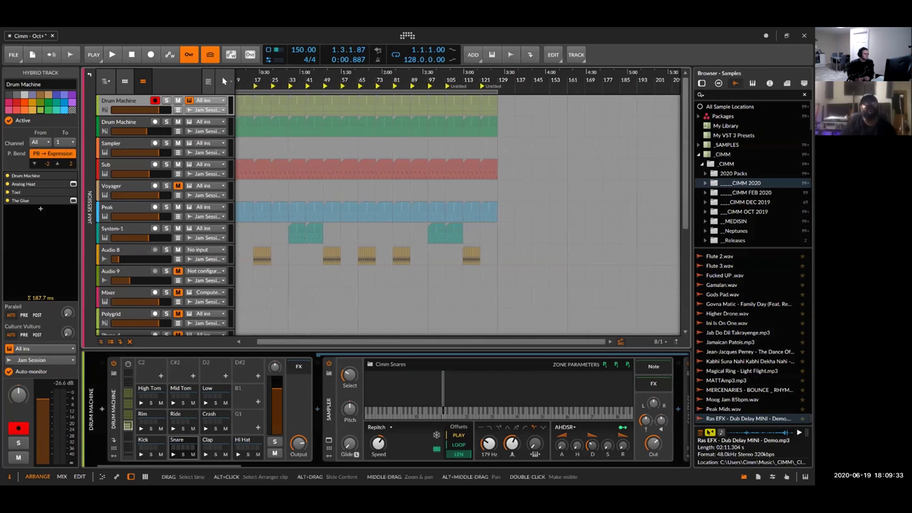
{"action": "scroll", "coordinate": [278, 145], "scroll_direction": "left", "scroll_amount": 2}
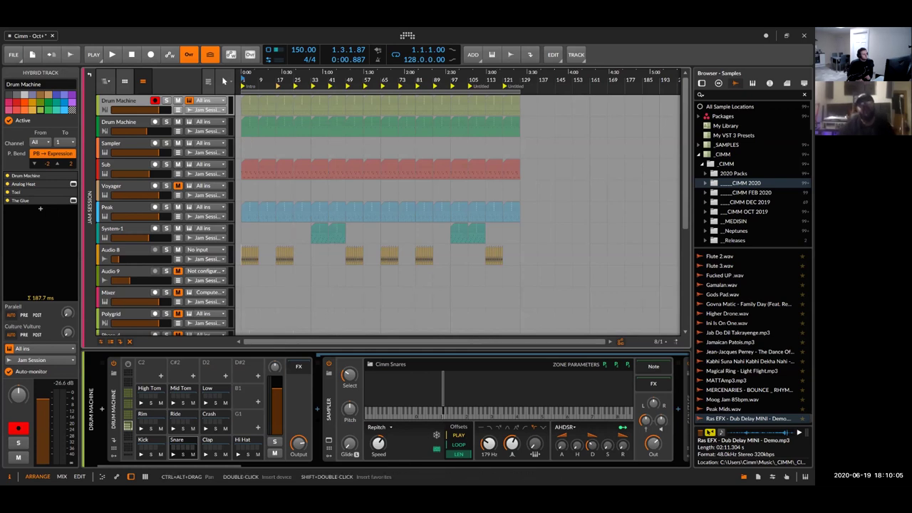
Add bell points to the EQ+ curve in the snare's device chain, including about +1.7 dB at 6.70 kHz
{"action": "scroll", "coordinate": [592, 422], "scroll_direction": "down", "scroll_amount": 5}
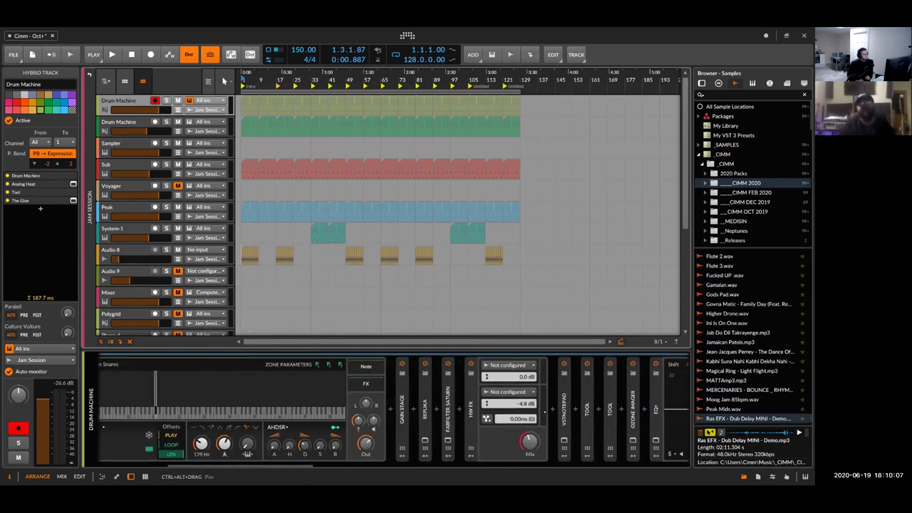
{"action": "scroll", "coordinate": [392, 410], "scroll_direction": "down", "scroll_amount": 4}
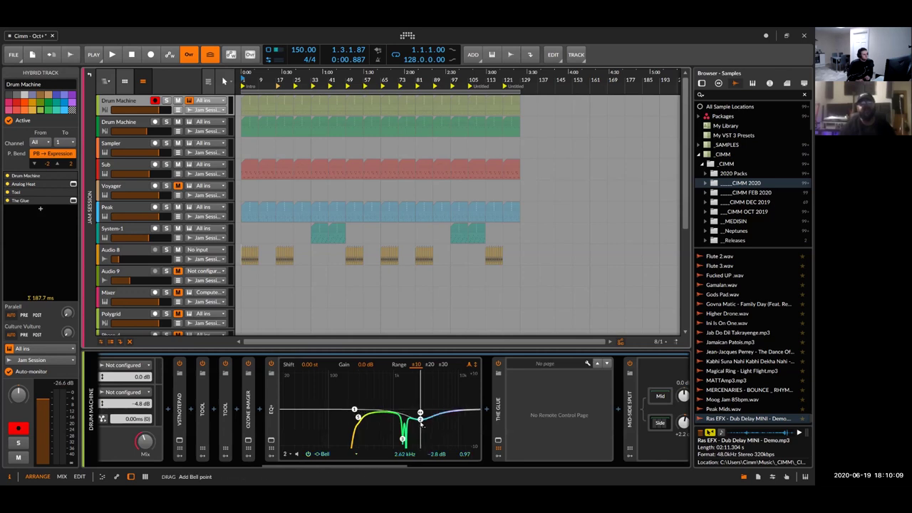
{"action": "left_click_drag", "start_coordinate": [375, 418], "coordinate": [447, 404]}
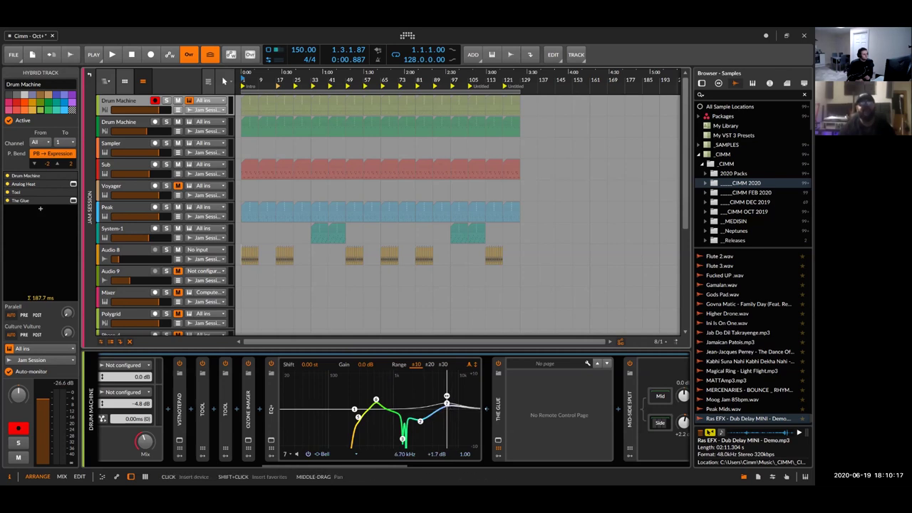
Insert an EQ-2 between the EQ+ and The Glue in the snare chain, and delete the EQ+
{"action": "left_click", "coordinate": [487, 408]}
{"action": "left_click", "coordinate": [702, 162]}
{"action": "left_click", "coordinate": [702, 171]}
{"action": "left_click", "coordinate": [741, 337]}
{"action": "left_click", "coordinate": [272, 410]}
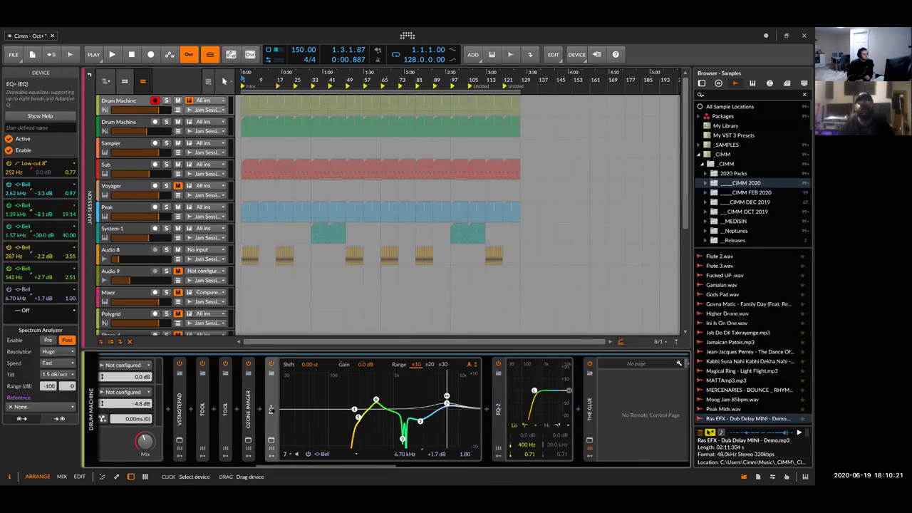
{"action": "key", "text": "Delete"}
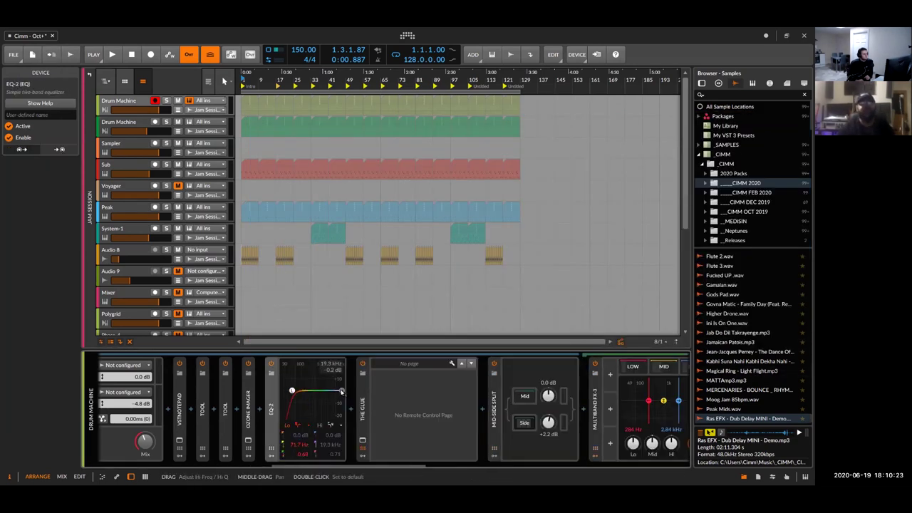
Set the EQ-2's low band to a cut at about 133 Hz and its high band to a cut at about 11.1 kHz
{"action": "left_click", "coordinate": [330, 425]}
{"action": "left_click_drag", "start_coordinate": [292, 391], "coordinate": [302, 392]}
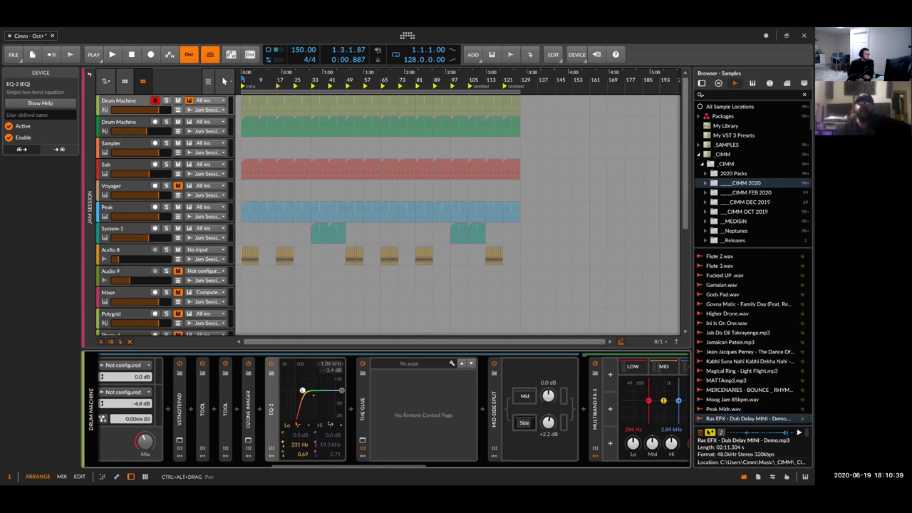
{"action": "left_click_drag", "start_coordinate": [303, 392], "coordinate": [294, 393]}
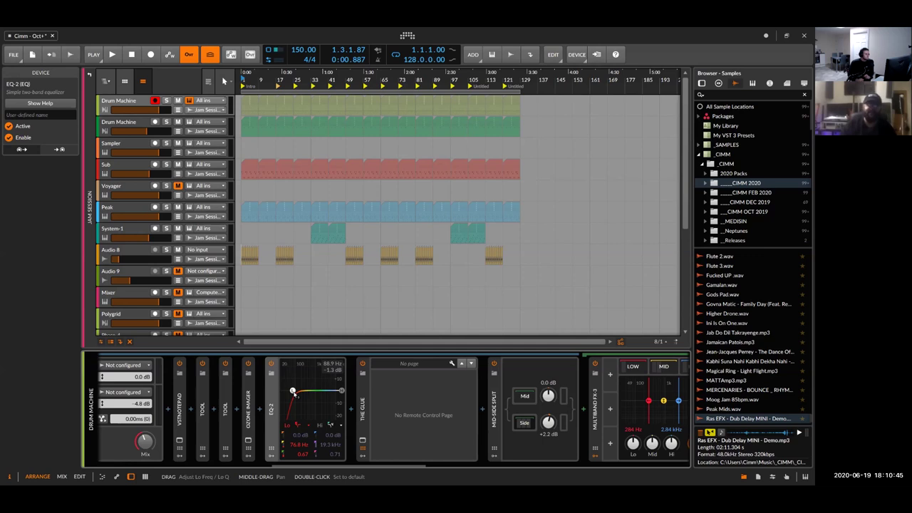
{"action": "left_click_drag", "start_coordinate": [292, 392], "coordinate": [336, 391]}
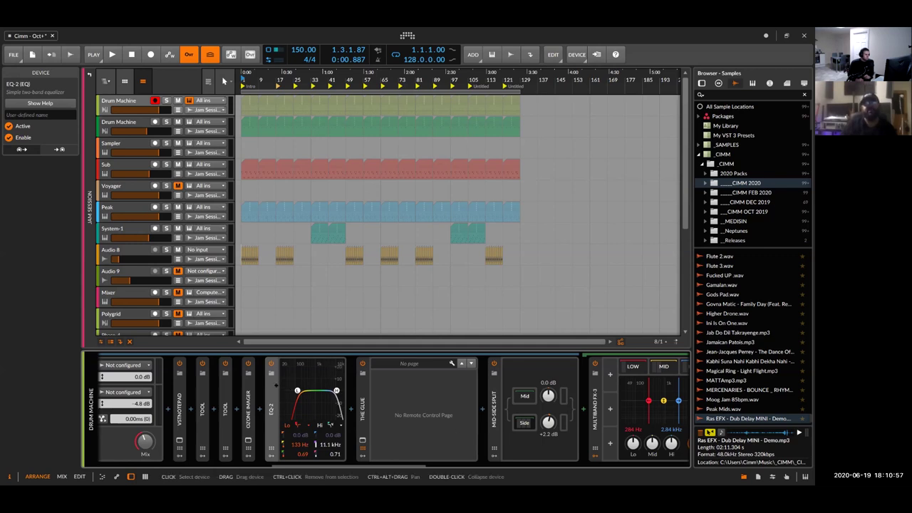
Insert an EQ+ after the EQ-2 and shape it with low and high cuts and bells at about 446 Hz, 1.04 kHz and 3.32 kHz
{"action": "left_click", "coordinate": [351, 403]}
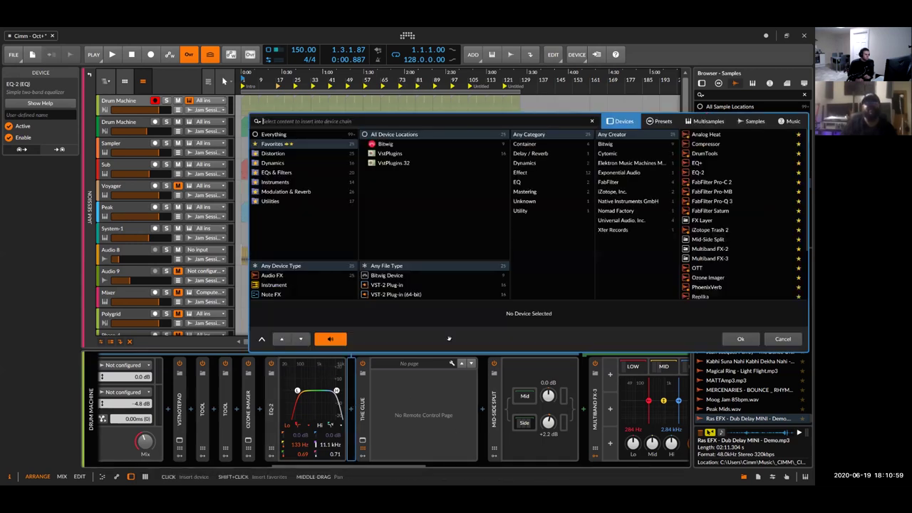
{"action": "double_click", "coordinate": [698, 163]}
{"action": "left_click_drag", "start_coordinate": [385, 409], "coordinate": [463, 414]}
{"action": "left_click_drag", "start_coordinate": [520, 410], "coordinate": [486, 424]}
{"action": "scroll", "coordinate": [519, 402], "scroll_direction": "down", "scroll_amount": 2}
{"action": "scroll", "coordinate": [490, 412], "scroll_direction": "down", "scroll_amount": 3}
{"action": "scroll", "coordinate": [490, 424], "scroll_direction": "up", "scroll_amount": 10}
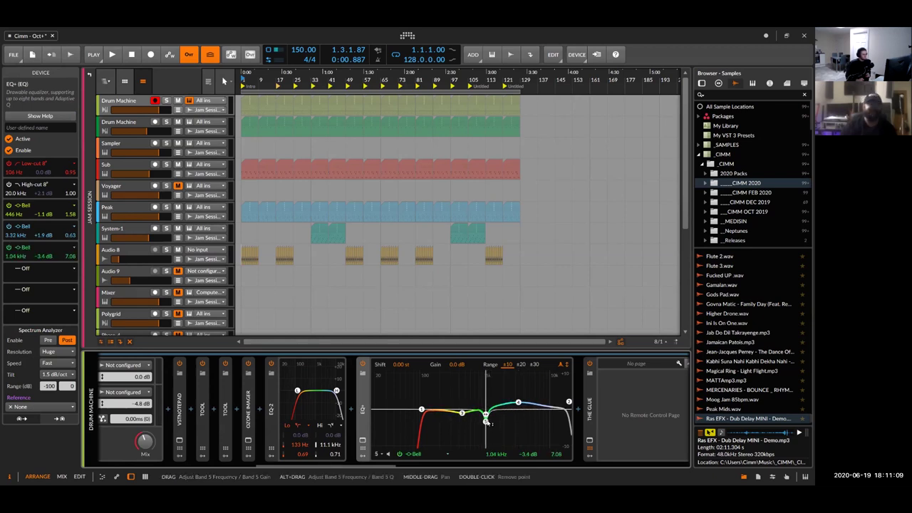
Adjust the EQ+ upper bell to about 3.79 kHz, +1.1 dB and its low cut to about 188 Hz, and delete the EQ+
{"action": "scroll", "coordinate": [519, 403], "scroll_direction": "down", "scroll_amount": 3}
{"action": "scroll", "coordinate": [519, 404], "scroll_direction": "up", "scroll_amount": 4}
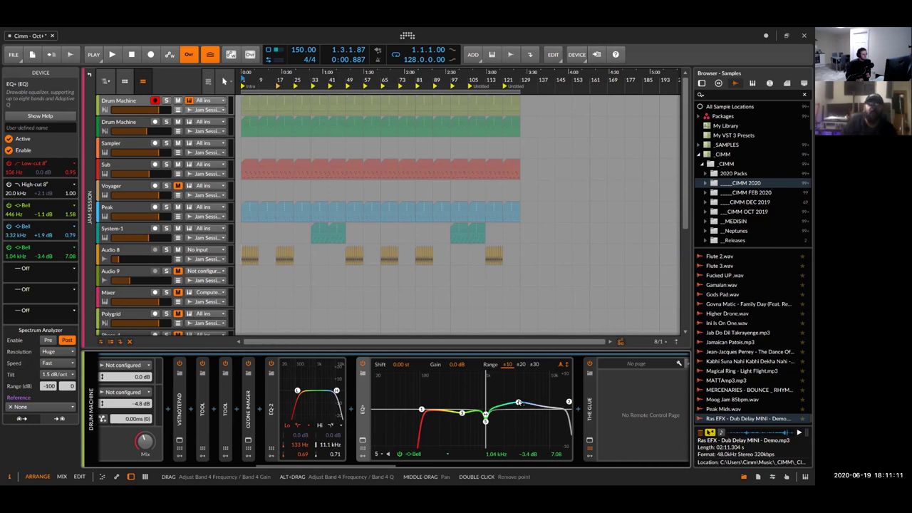
{"action": "left_click_drag", "start_coordinate": [519, 403], "coordinate": [522, 406]}
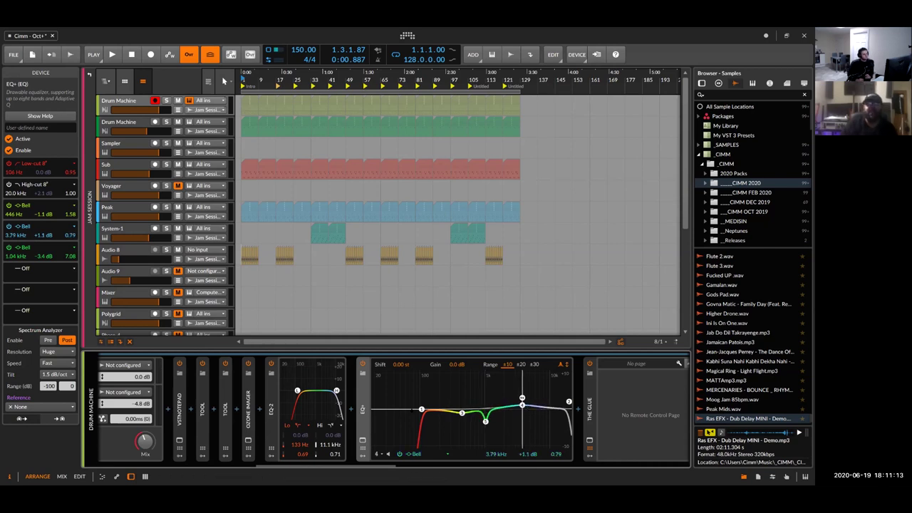
{"action": "left_click_drag", "start_coordinate": [422, 410], "coordinate": [442, 413]}
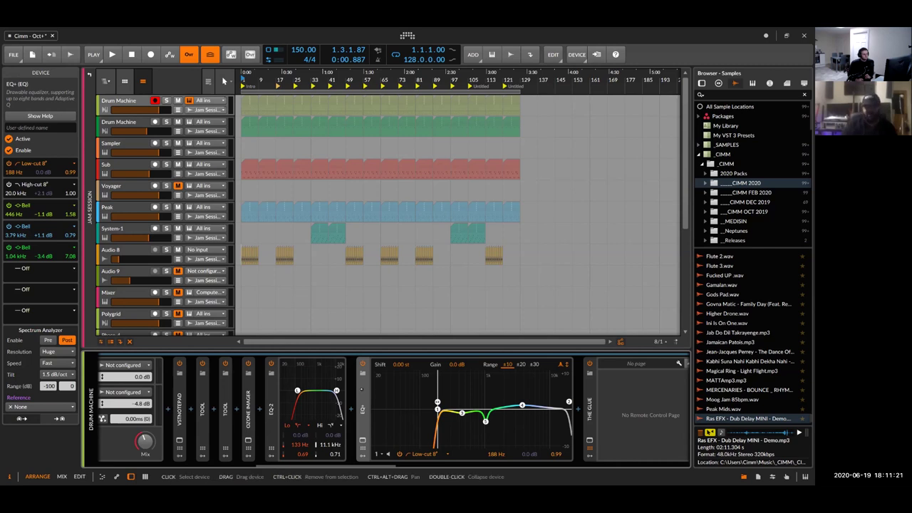
{"action": "key", "text": "Delete"}
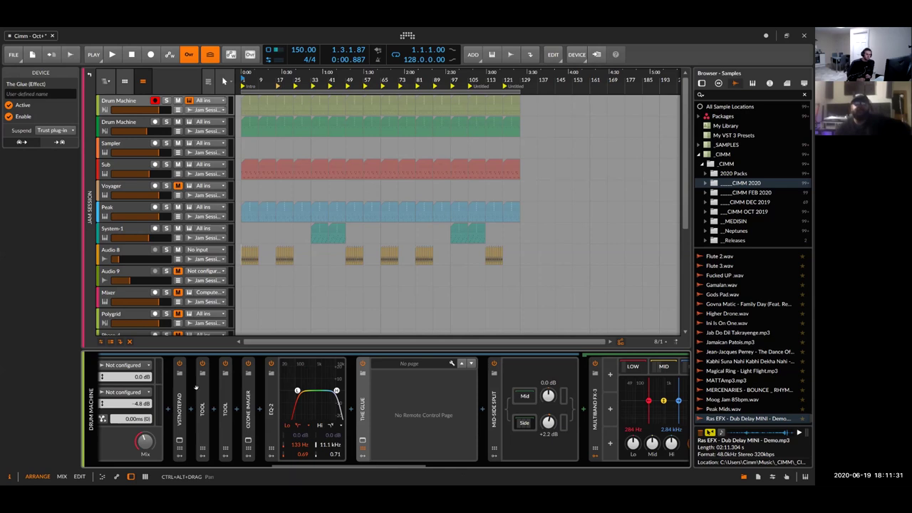
Return to the start of the device chain and select the Drum Machine's Snare chain
{"action": "scroll", "coordinate": [186, 413], "scroll_direction": "left", "scroll_amount": 6}
{"action": "scroll", "coordinate": [210, 448], "scroll_direction": "left", "scroll_amount": 1}
{"action": "left_click", "coordinate": [178, 440]}
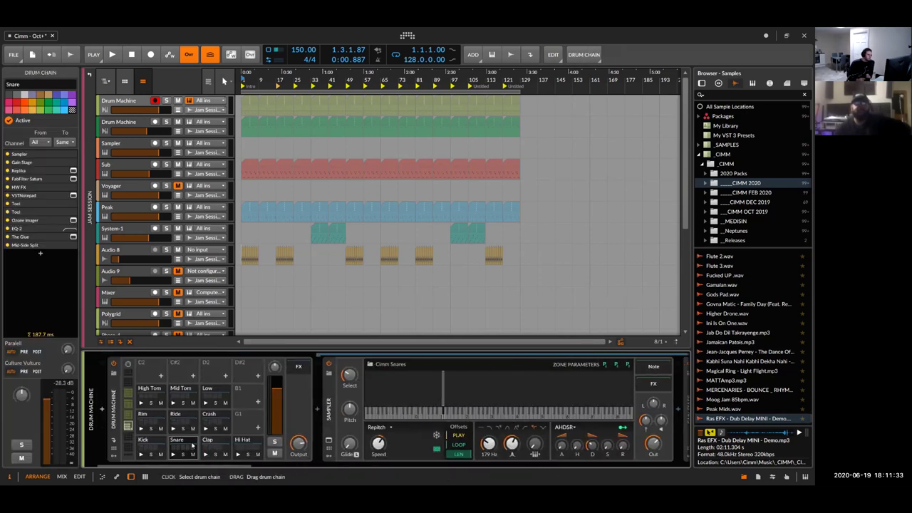
Show the Drum Machine's Clap chain and select its EQ+ to view the device's settings
{"action": "left_click", "coordinate": [214, 440]}
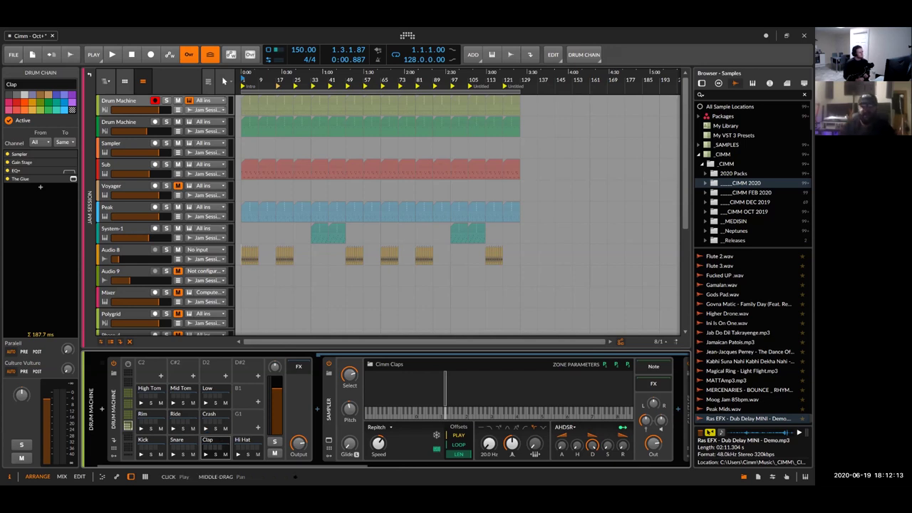
{"action": "scroll", "coordinate": [384, 403], "scroll_direction": "down", "scroll_amount": 3}
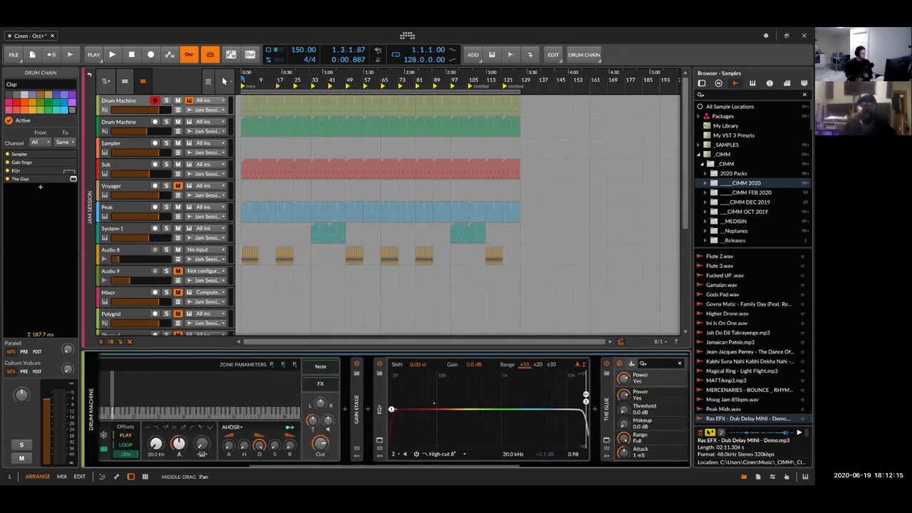
{"action": "left_click", "coordinate": [383, 403]}
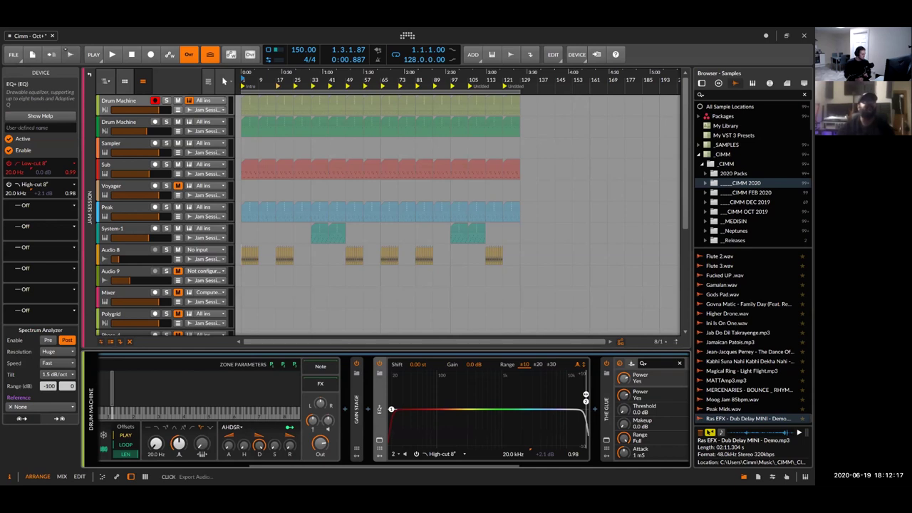
Create a new project from the Cimm Jam 3.2.1 template
{"action": "left_click", "coordinate": [13, 54]}
{"action": "left_click", "coordinate": [26, 85]}
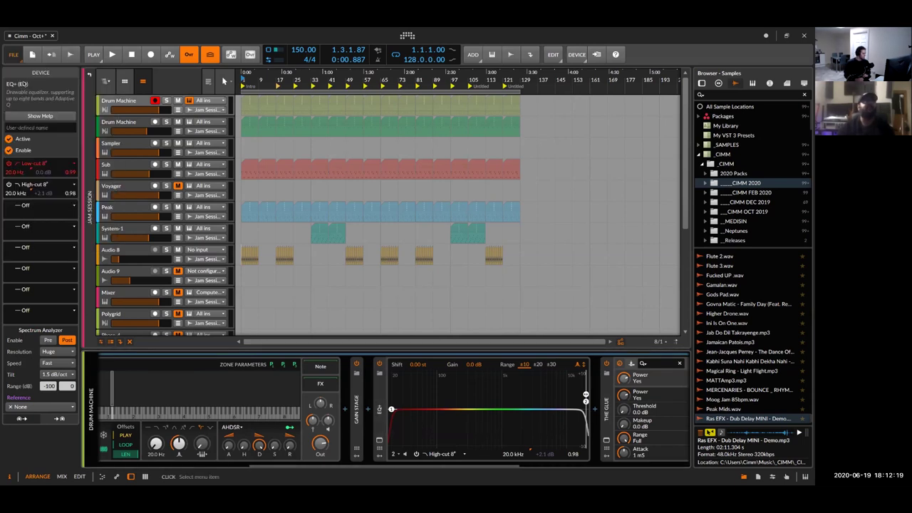
{"action": "left_click", "coordinate": [808, 32]}
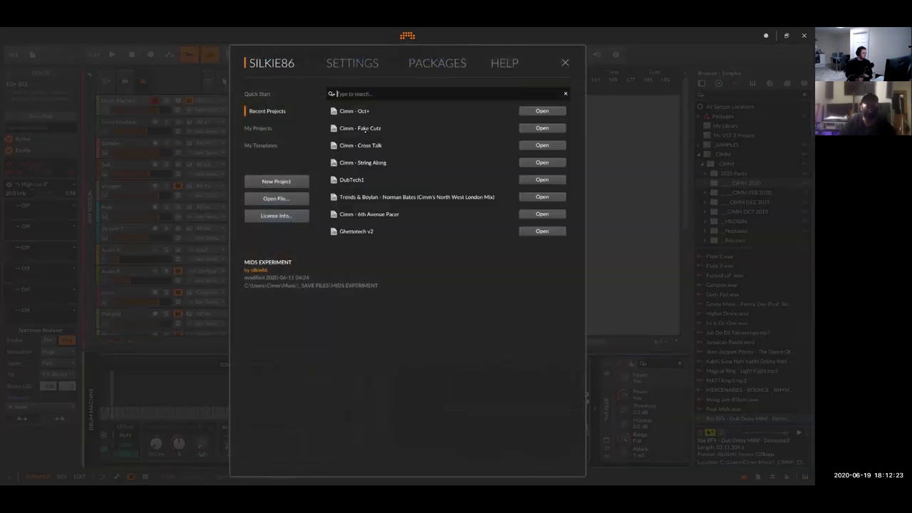
{"action": "left_click", "coordinate": [261, 146]}
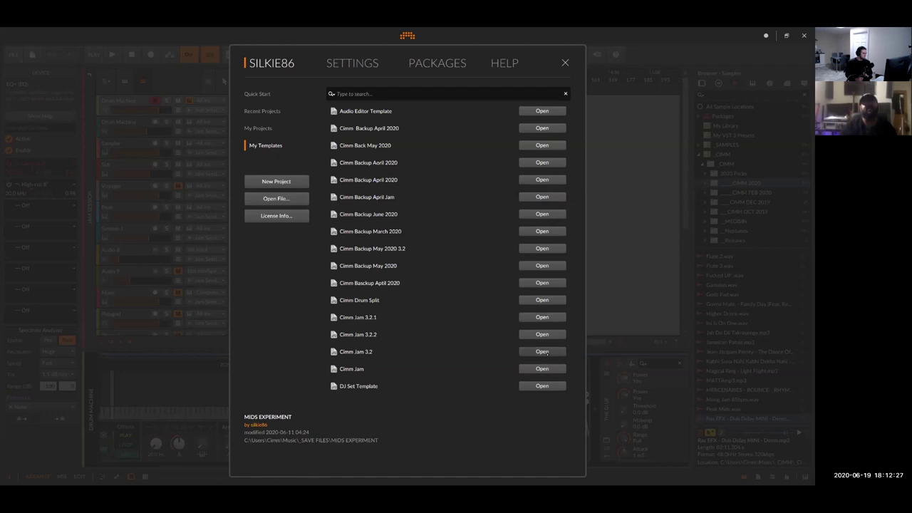
{"action": "left_click", "coordinate": [543, 317]}
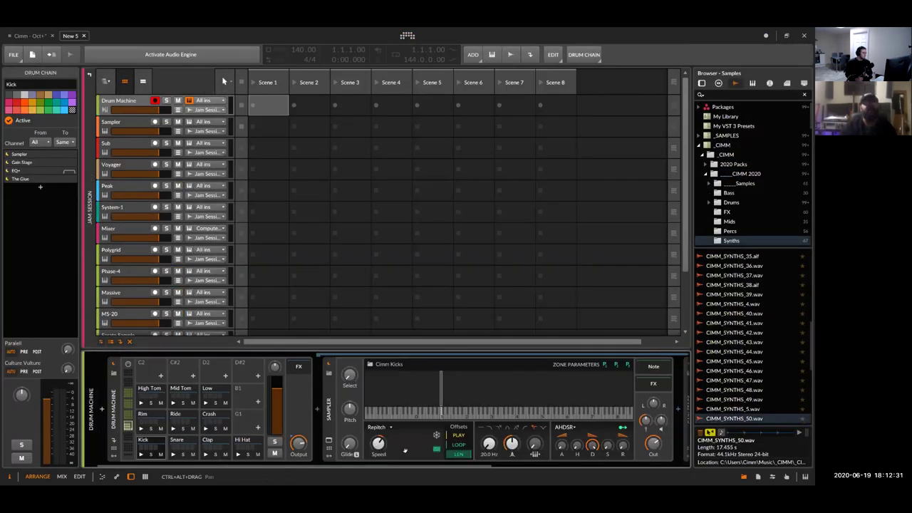
Set the Kick sampler's filter resonance to 0% and its cutoff to about 222 Hz
{"action": "scroll", "coordinate": [458, 454], "scroll_direction": "right", "scroll_amount": 1}
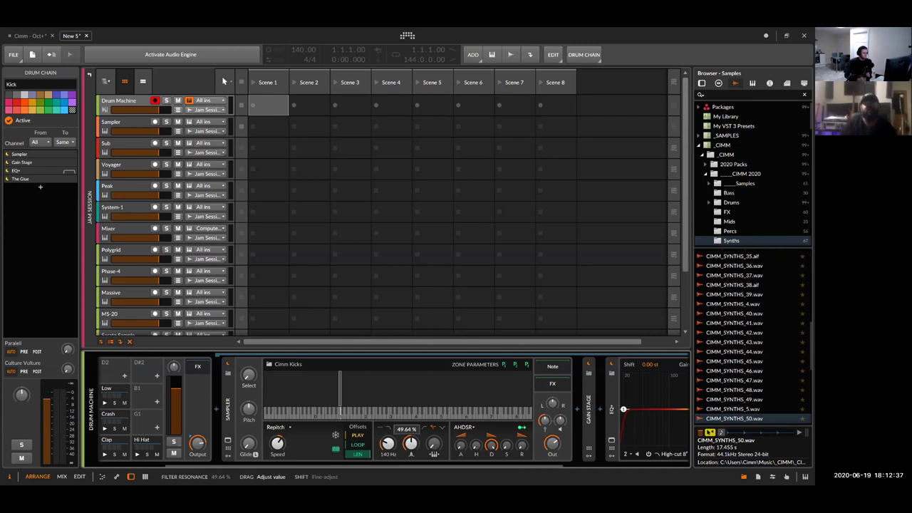
{"action": "left_click_drag", "start_coordinate": [412, 442], "coordinate": [388, 431]}
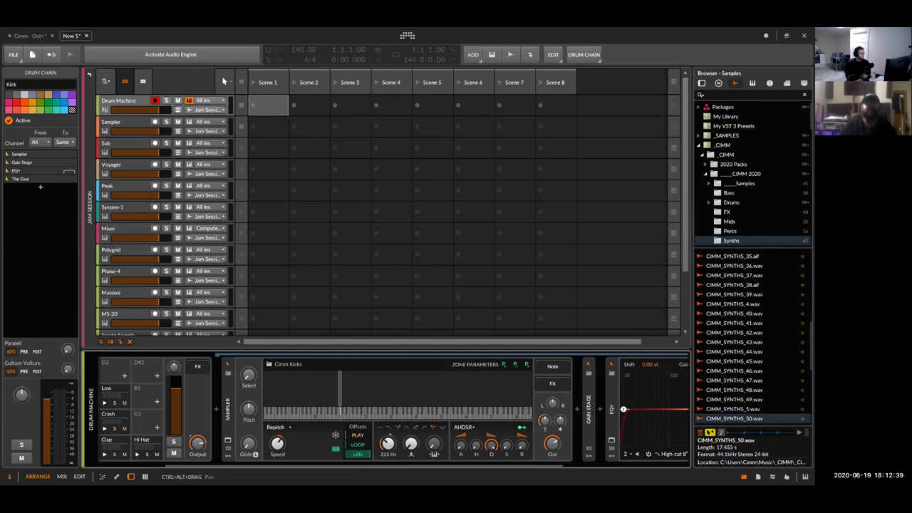
Remove the low-cut band from the Kick chain's EQ+ and disable the device
{"action": "scroll", "coordinate": [422, 413], "scroll_direction": "right", "scroll_amount": 3}
{"action": "double_click", "coordinate": [422, 411]}
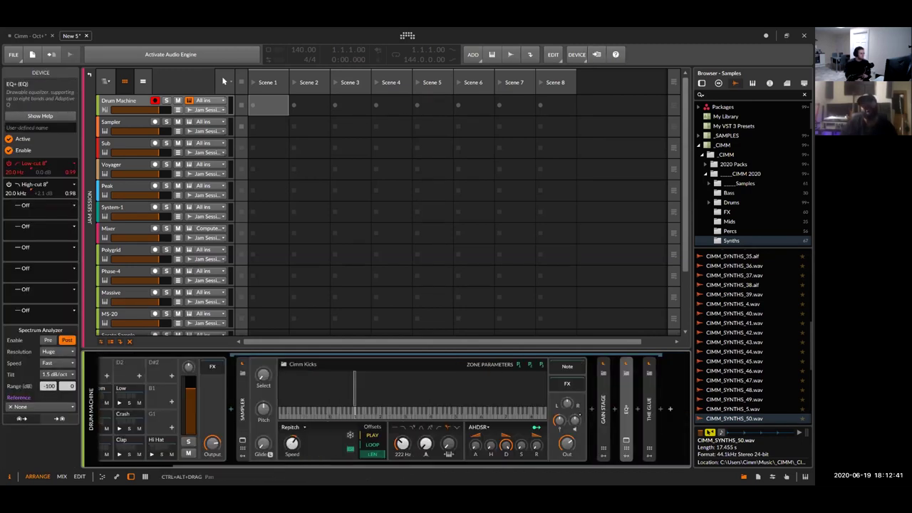
{"action": "double_click", "coordinate": [625, 410]}
{"action": "double_click", "coordinate": [637, 405]}
{"action": "left_click_drag", "start_coordinate": [637, 404], "coordinate": [372, 399]}
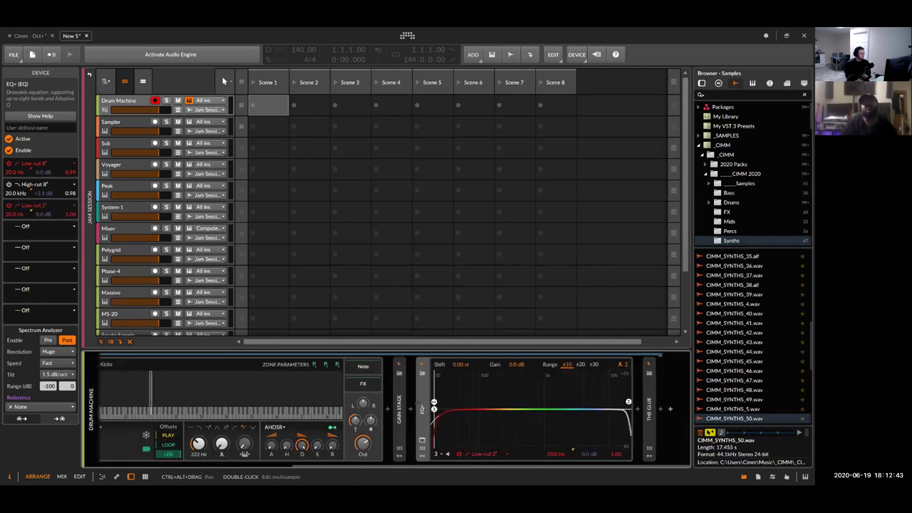
{"action": "double_click", "coordinate": [434, 410]}
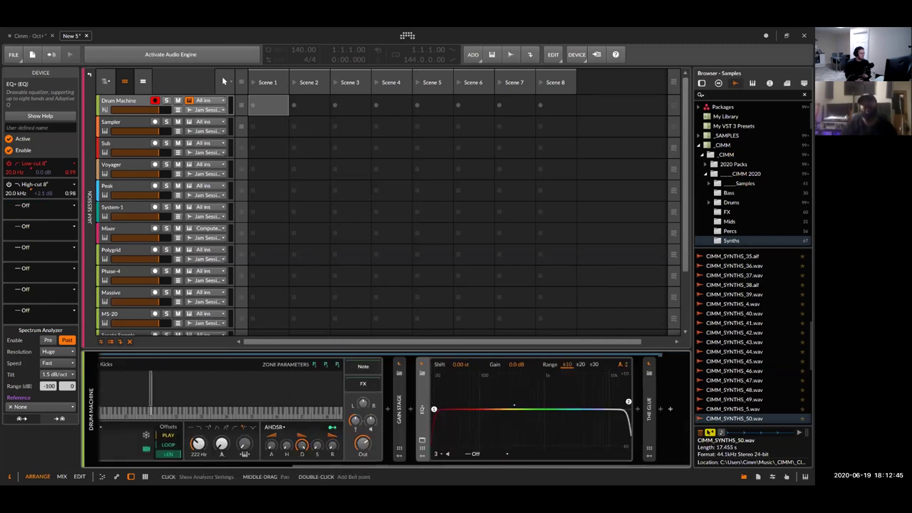
{"action": "left_click_drag", "start_coordinate": [434, 411], "coordinate": [505, 411]}
{"action": "double_click", "coordinate": [505, 410]}
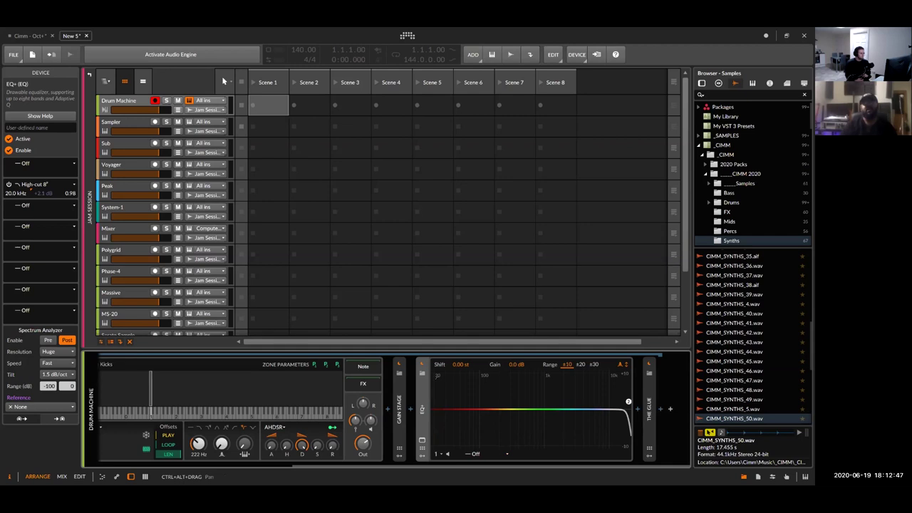
{"action": "left_click", "coordinate": [423, 364]}
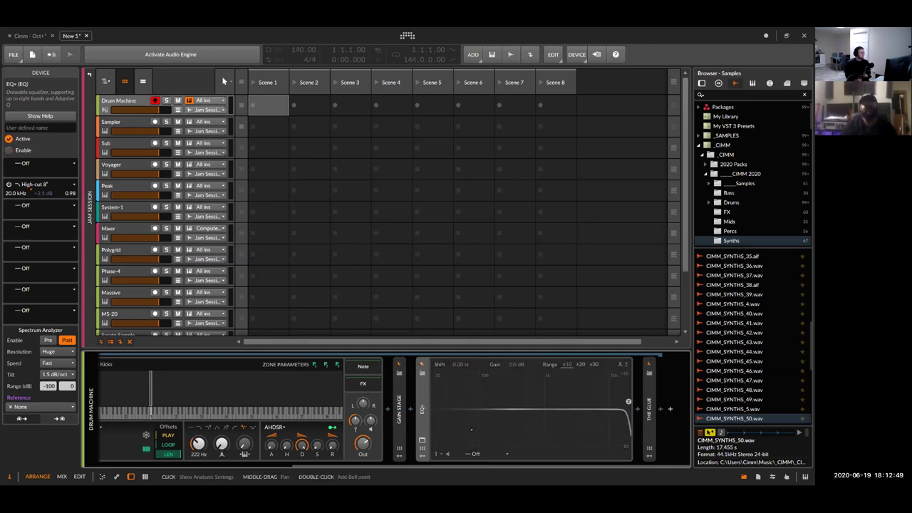
Set the Kick chain's Gain Stage gain to -10 dB and the sampler's filter cutoff to about 154 Hz
{"action": "double_click", "coordinate": [399, 409]}
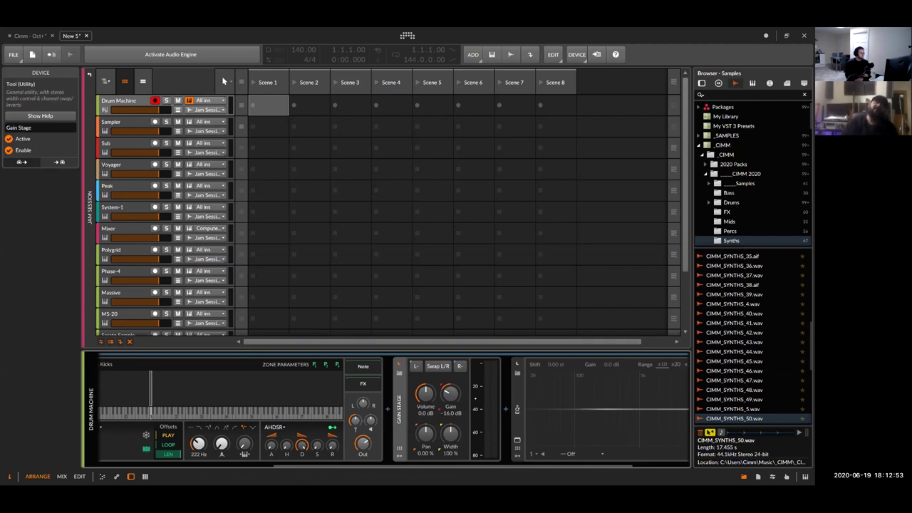
{"action": "double_click", "coordinate": [447, 389]}
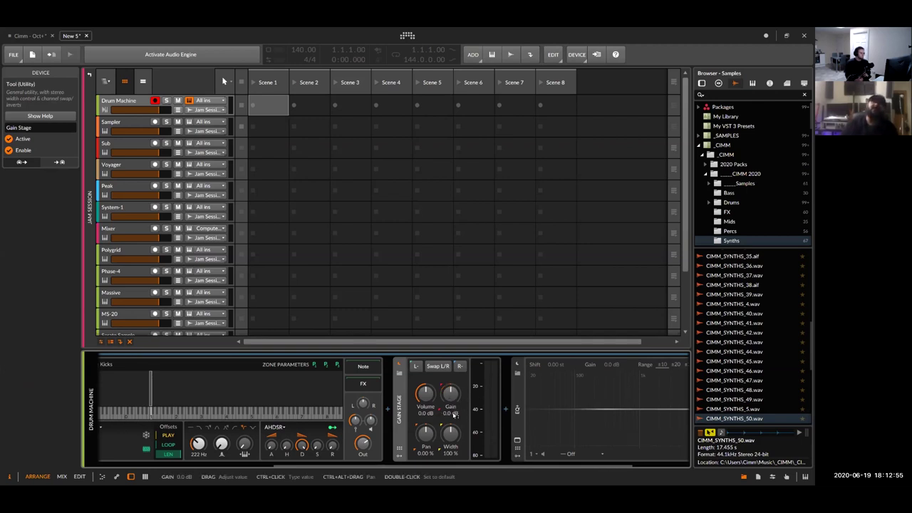
{"action": "left_click", "coordinate": [454, 415], "text": "ctrl"}
{"action": "type", "text": "-10"}
{"action": "key", "text": "Return"}
{"action": "scroll", "coordinate": [446, 395], "scroll_direction": "left", "scroll_amount": 5}
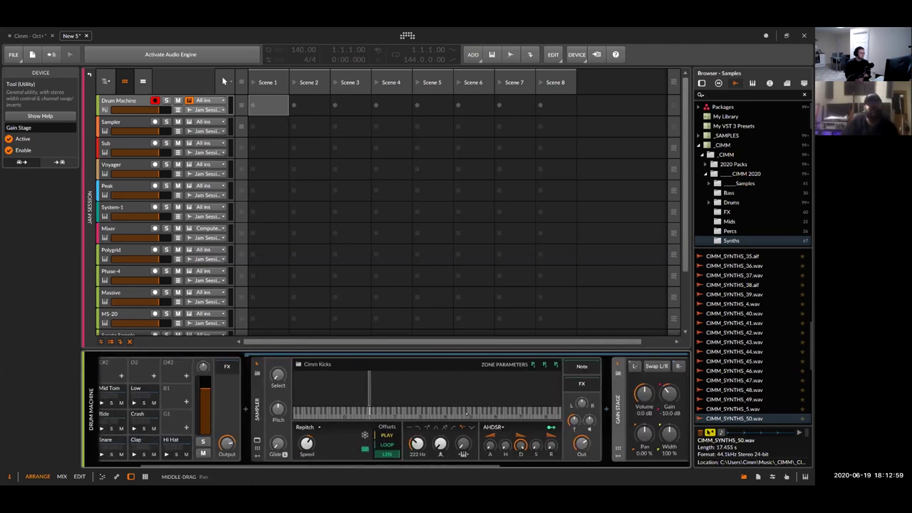
{"action": "left_click_drag", "start_coordinate": [418, 443], "coordinate": [417, 452]}
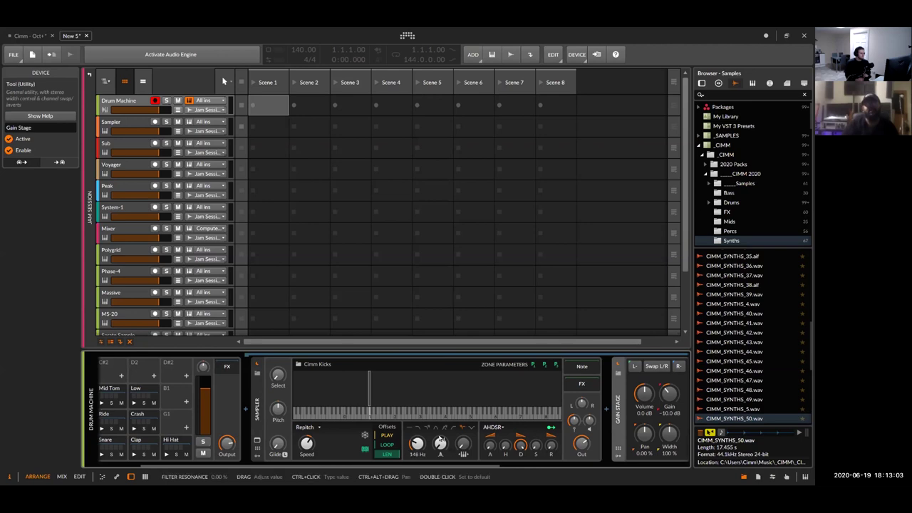
Insert an EQ-2 before the Gain Stage with a low cut at about 509 Hz and a high cut at about 6.66 kHz
{"action": "scroll", "coordinate": [440, 440], "scroll_direction": "right", "scroll_amount": 4}
{"action": "scroll", "coordinate": [387, 427], "scroll_direction": "right", "scroll_amount": 3}
{"action": "left_click", "coordinate": [389, 409]}
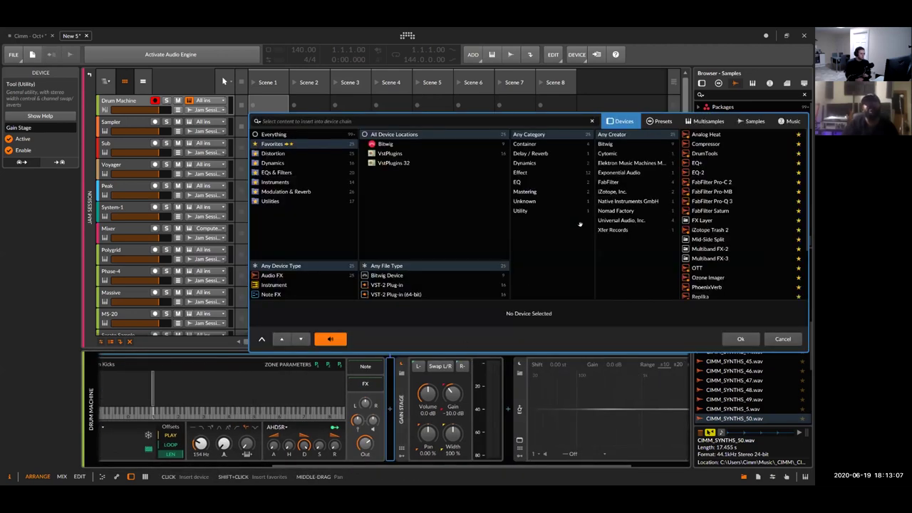
{"action": "double_click", "coordinate": [713, 173]}
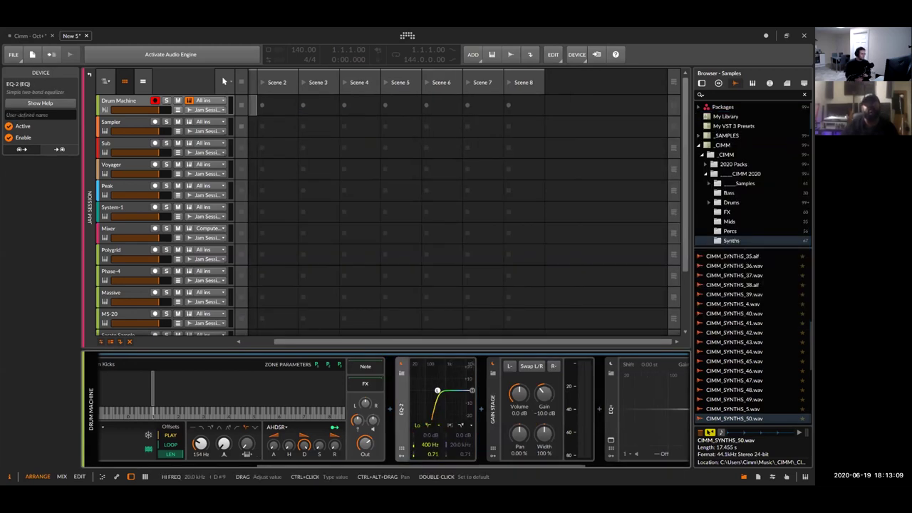
{"action": "mouse_move", "coordinate": [472, 391]}
{"action": "left_mouse_down"}
{"action": "mouse_move", "coordinate": [442, 391]}
{"action": "mouse_move", "coordinate": [462, 390]}
{"action": "left_mouse_up"}
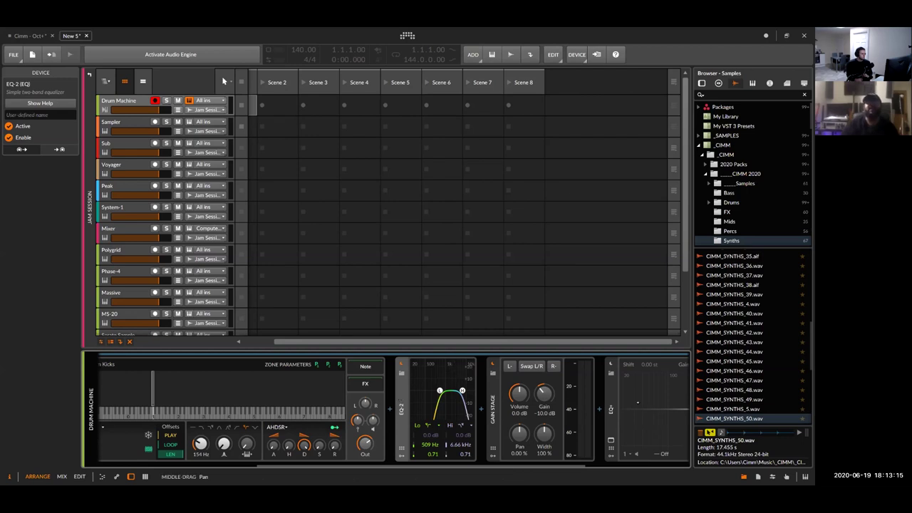
Delete the disabled EQ+ after the Gain Stage in the Kick chain
{"action": "scroll", "coordinate": [402, 398], "scroll_direction": "right", "scroll_amount": 2}
{"action": "left_click", "coordinate": [491, 392]}
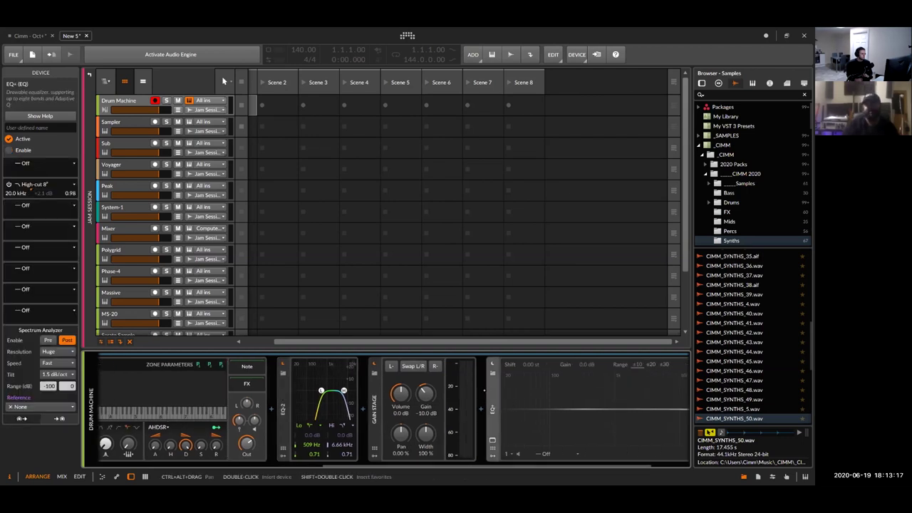
{"action": "key", "text": "Delete"}
Try upgrading the EQ-2 to an EQ+ with a bell cut at about 1.95 kHz, and undo the changes
{"action": "right_click", "coordinate": [440, 395]}
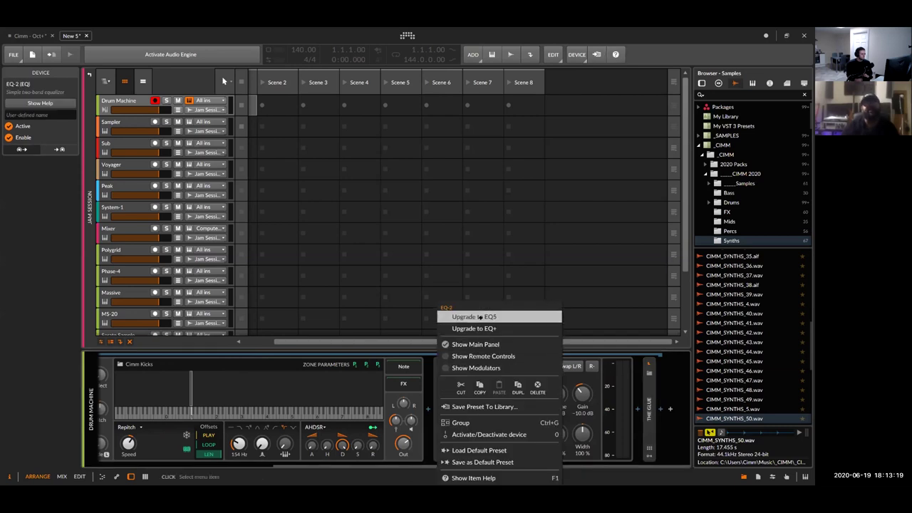
{"action": "left_click", "coordinate": [474, 329]}
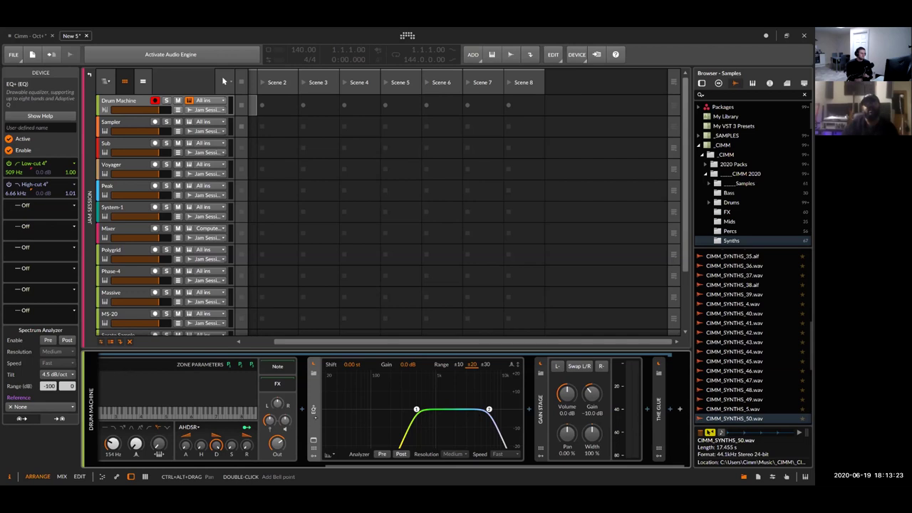
{"action": "double_click", "coordinate": [455, 415]}
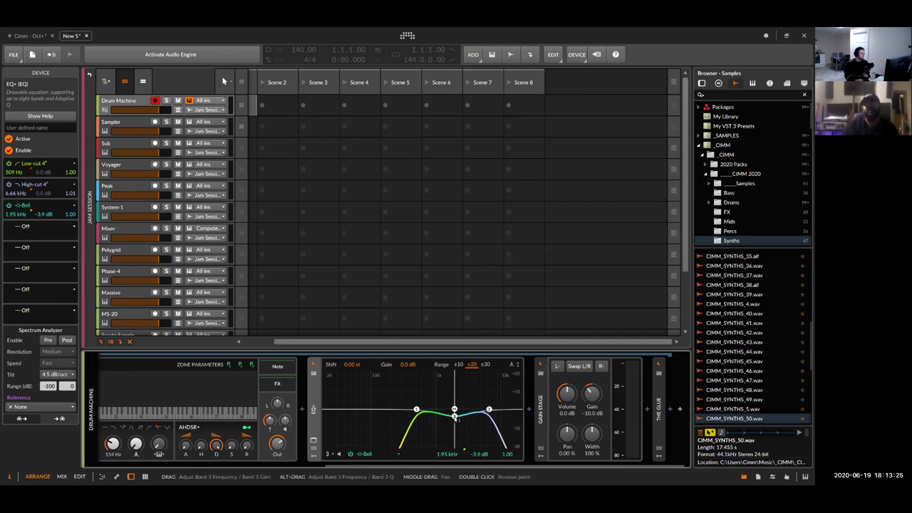
{"action": "double_click", "coordinate": [455, 416]}
{"action": "key", "text": "ctrl+z"}
{"action": "key", "text": "ctrl+z"}
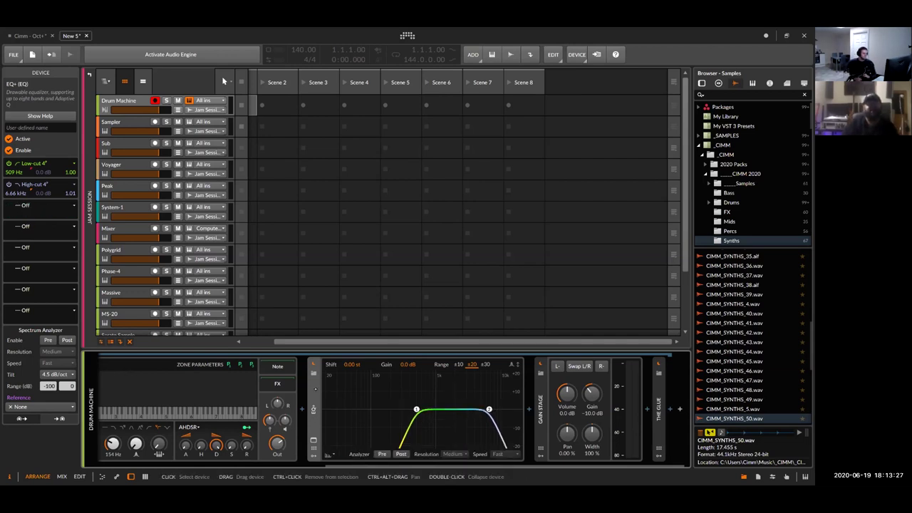
{"action": "double_click", "coordinate": [316, 388]}
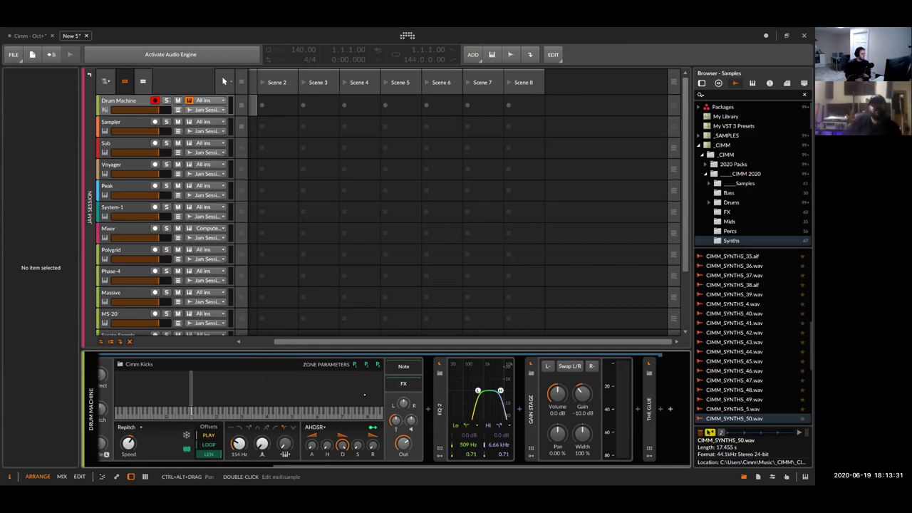
Select the Drum Machine's Snare chain and activate the audio engine
{"action": "scroll", "coordinate": [388, 410], "scroll_direction": "up", "scroll_amount": 3}
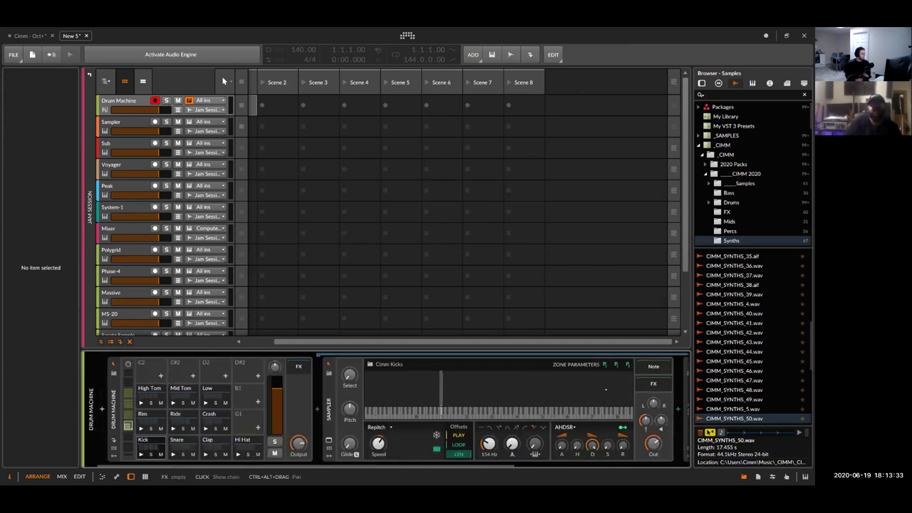
{"action": "left_click", "coordinate": [182, 444]}
{"action": "scroll", "coordinate": [176, 440], "scroll_direction": "down", "scroll_amount": 6}
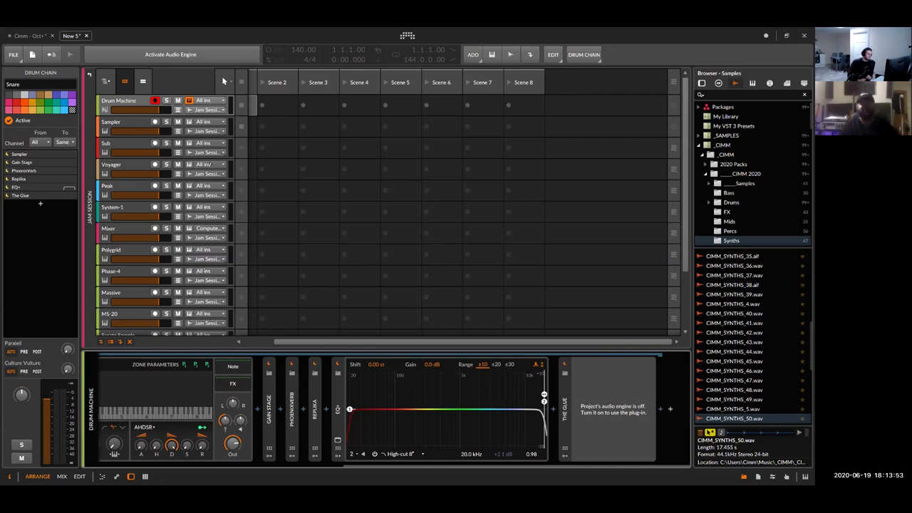
{"action": "left_click_drag", "start_coordinate": [442, 342], "coordinate": [410, 344]}
{"action": "left_click", "coordinate": [170, 54]}
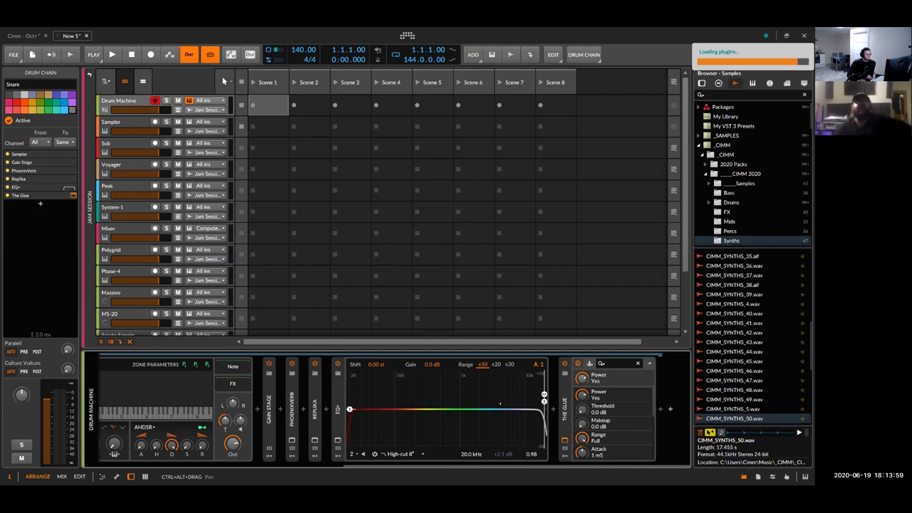
Lower The Glue's threshold in the Snare chain to about -2.8 dB and close its plug-in window
{"action": "scroll", "coordinate": [467, 406], "scroll_direction": "up", "scroll_amount": 2}
{"action": "left_click", "coordinate": [148, 443]}
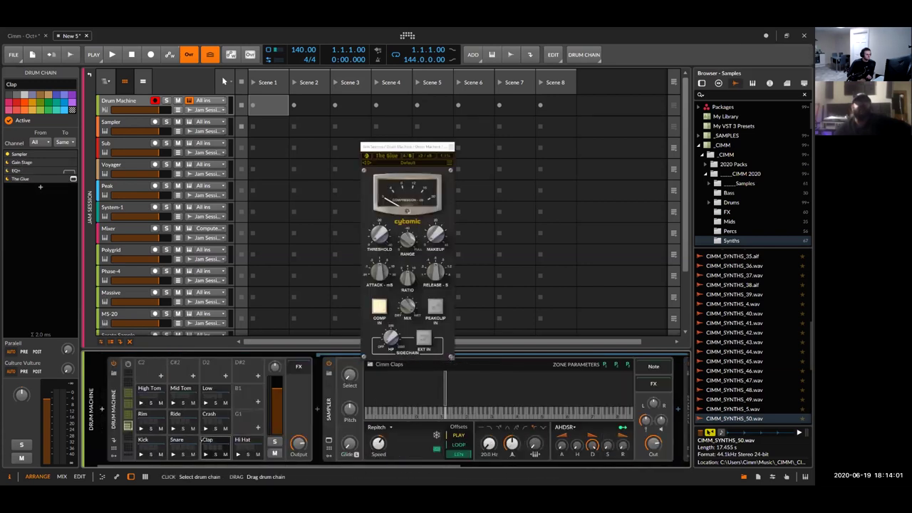
{"action": "left_click", "coordinate": [182, 445]}
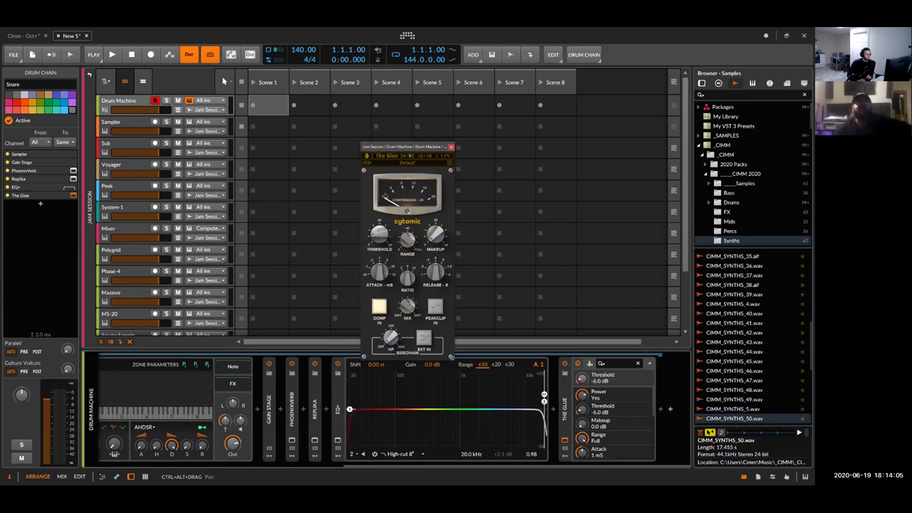
{"action": "mouse_move", "coordinate": [380, 235]}
{"action": "left_mouse_down"}
{"action": "mouse_move", "coordinate": [380, 218]}
{"action": "mouse_move", "coordinate": [380, 241]}
{"action": "left_mouse_up"}
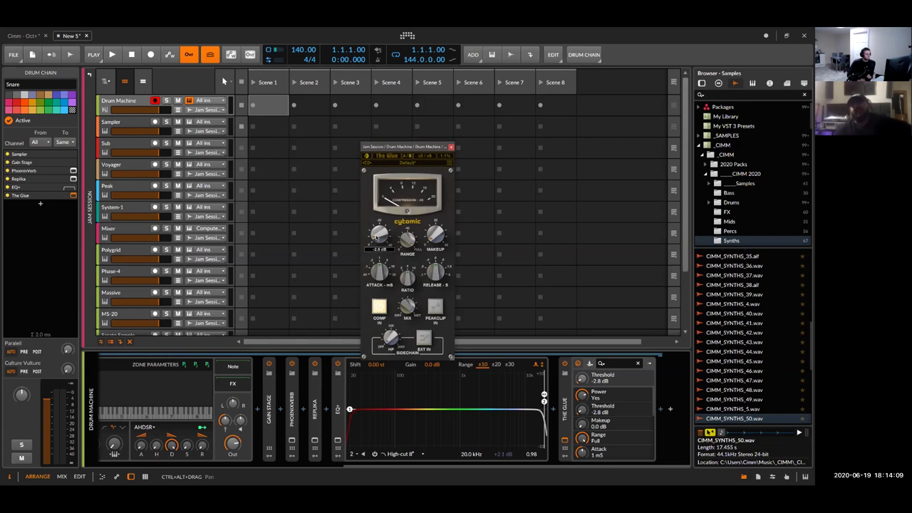
{"action": "left_click", "coordinate": [451, 146]}
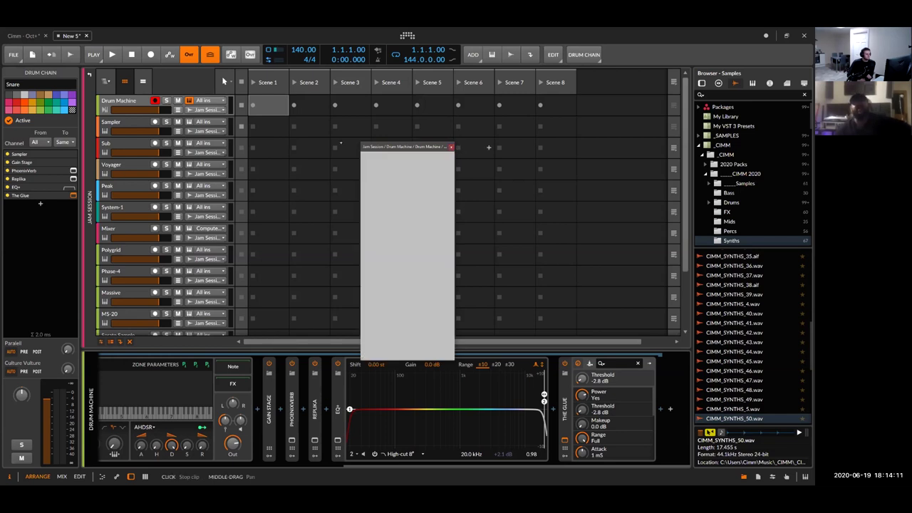
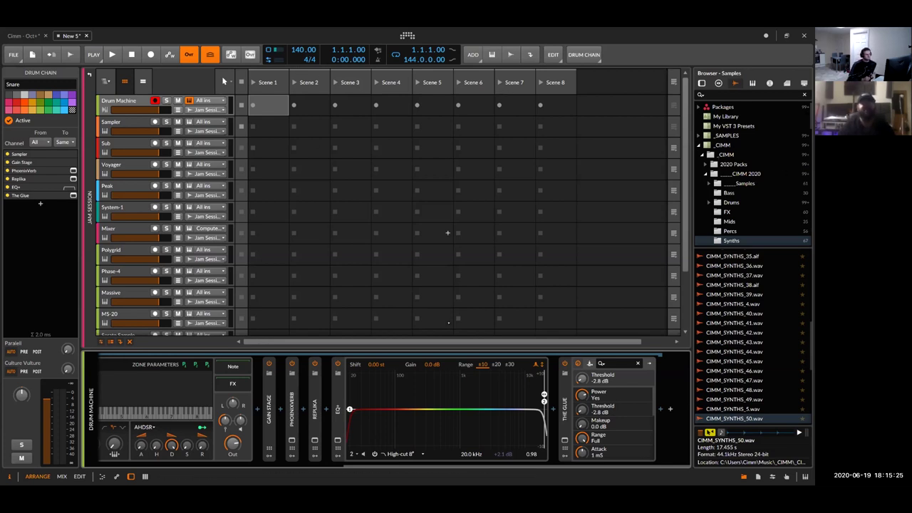
Group the Snare chain's EQ+ into an FX Layer and delete that layer
{"action": "left_click", "coordinate": [341, 386]}
{"action": "key", "text": "ctrl+g"}
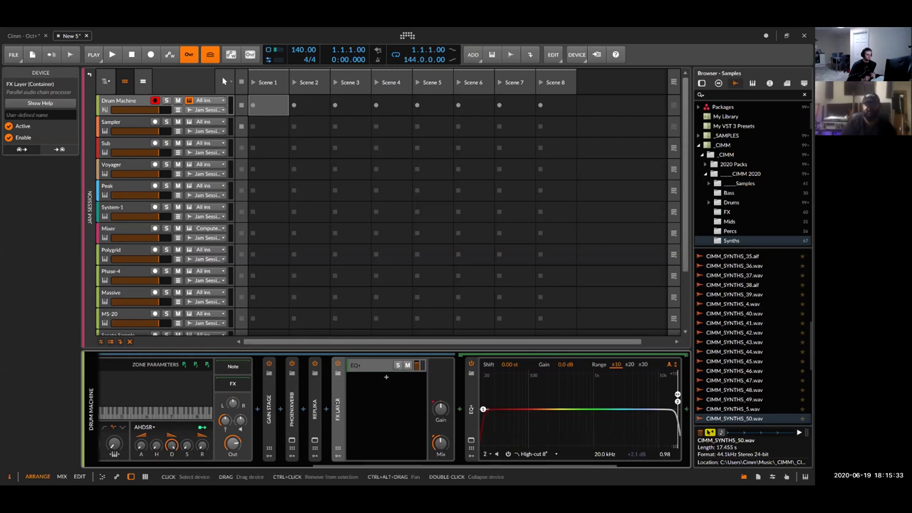
{"action": "key", "text": "Delete"}
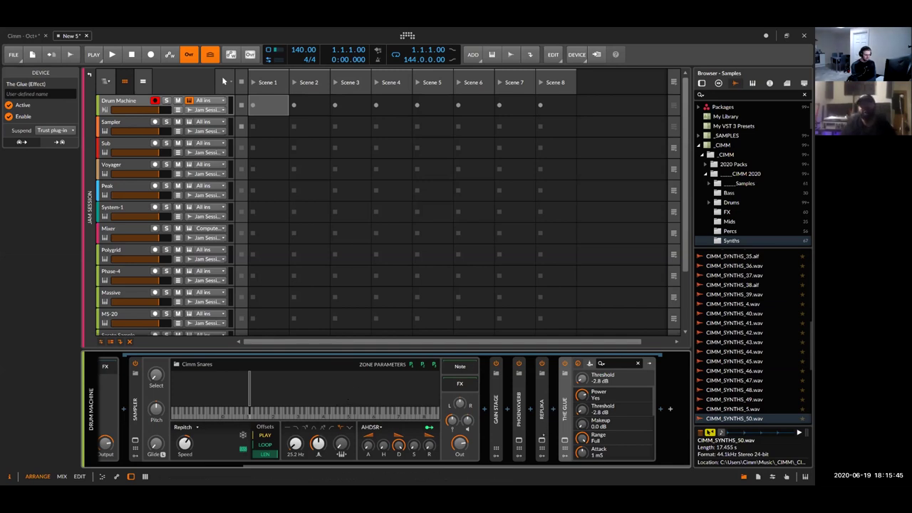
{"action": "mouse_move", "coordinate": [278, 400]}
{"action": "left_mouse_down"}
{"action": "mouse_move", "coordinate": [471, 393]}
{"action": "mouse_move", "coordinate": [279, 401]}
{"action": "left_mouse_up"}
Open PhoenixVerb in the Snare chain and set its mix to about 8 % and reverb time to 0.500 seconds
{"action": "left_click", "coordinate": [519, 440]}
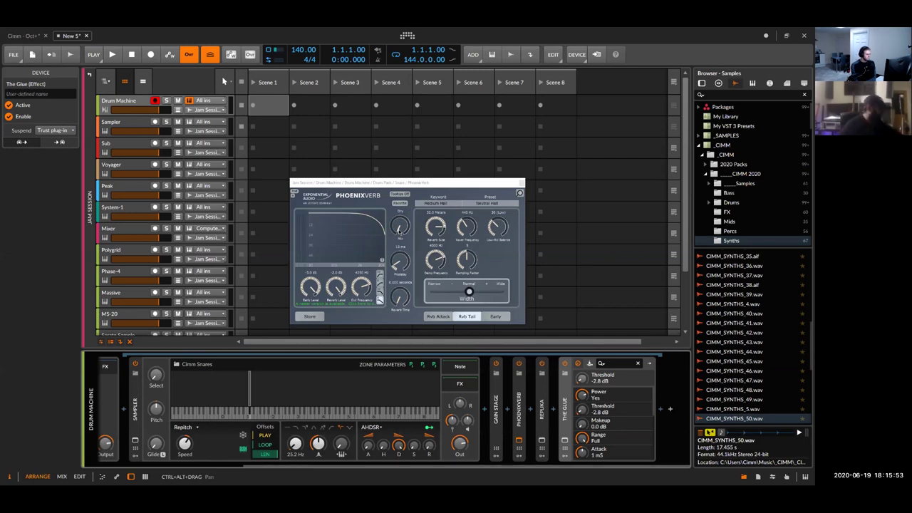
{"action": "scroll", "coordinate": [400, 228], "scroll_direction": "down", "scroll_amount": 3}
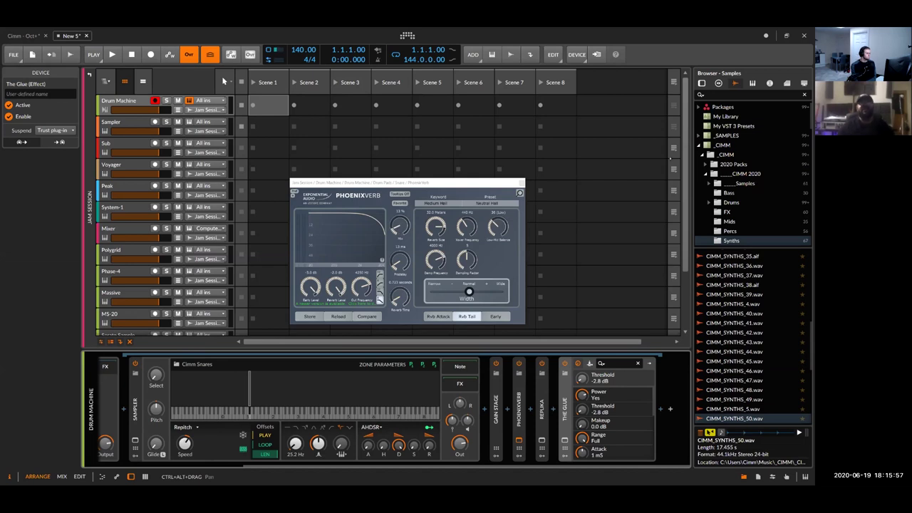
{"action": "scroll", "coordinate": [532, 412], "scroll_direction": "right", "scroll_amount": 1}
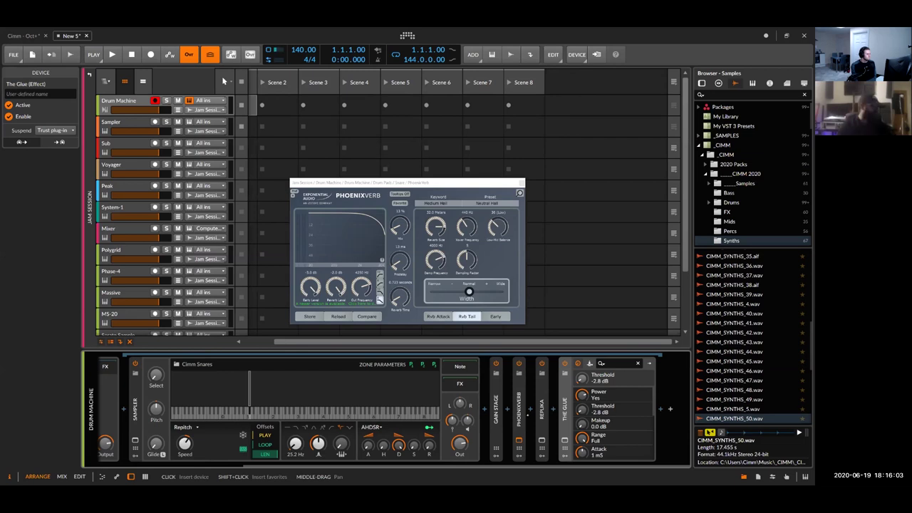
{"action": "scroll", "coordinate": [400, 228], "scroll_direction": "down", "scroll_amount": 2}
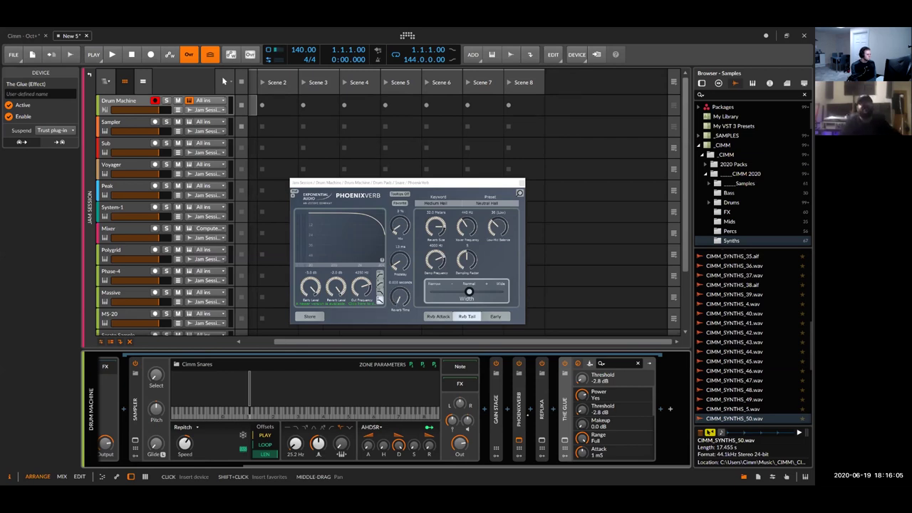
{"action": "mouse_move", "coordinate": [400, 227]}
{"action": "left_mouse_down"}
{"action": "mouse_move", "coordinate": [400, 205]}
{"action": "mouse_move", "coordinate": [400, 225]}
{"action": "left_mouse_up"}
{"action": "left_click_drag", "start_coordinate": [400, 298], "coordinate": [400, 293]}
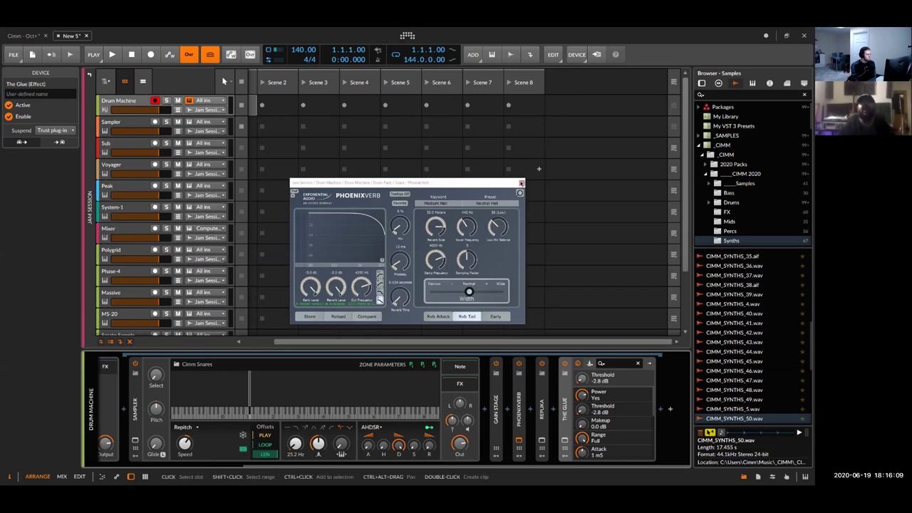
Inspect the Replika delay's plug-in window in the Snare chain, close it, and return to the Drum Machine's pads
{"action": "left_click", "coordinate": [542, 441]}
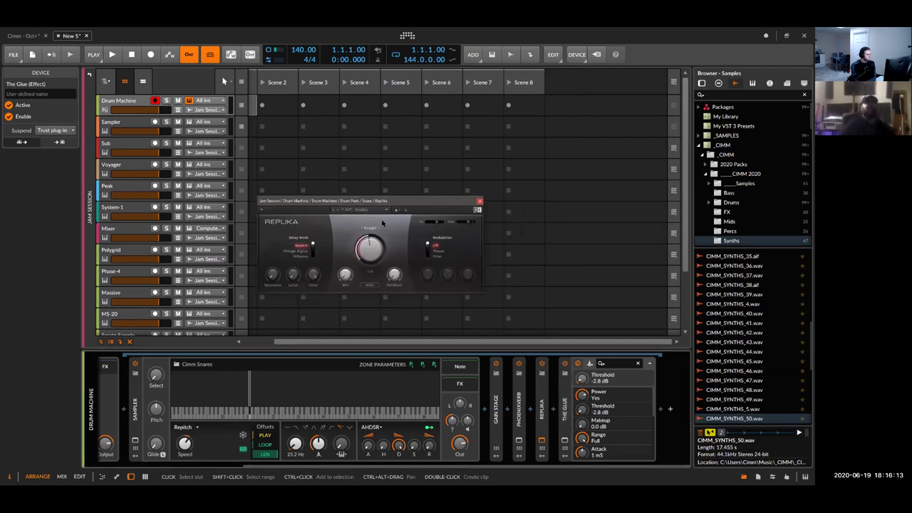
{"action": "left_click", "coordinate": [479, 201]}
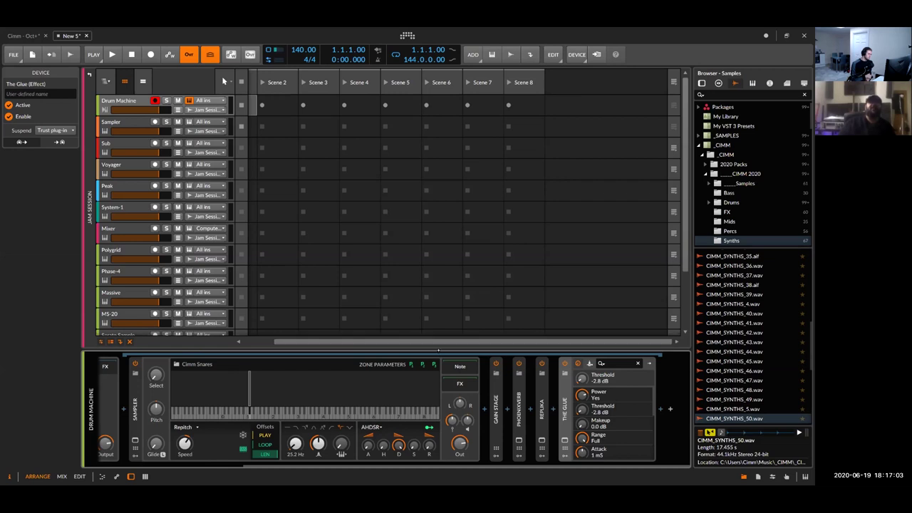
{"action": "left_click_drag", "start_coordinate": [336, 342], "coordinate": [278, 342]}
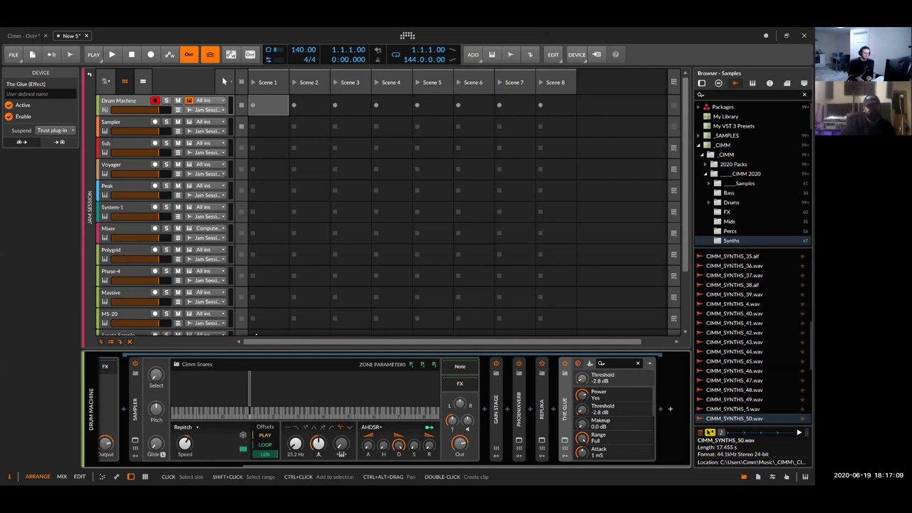
{"action": "scroll", "coordinate": [174, 425], "scroll_direction": "up", "scroll_amount": 3}
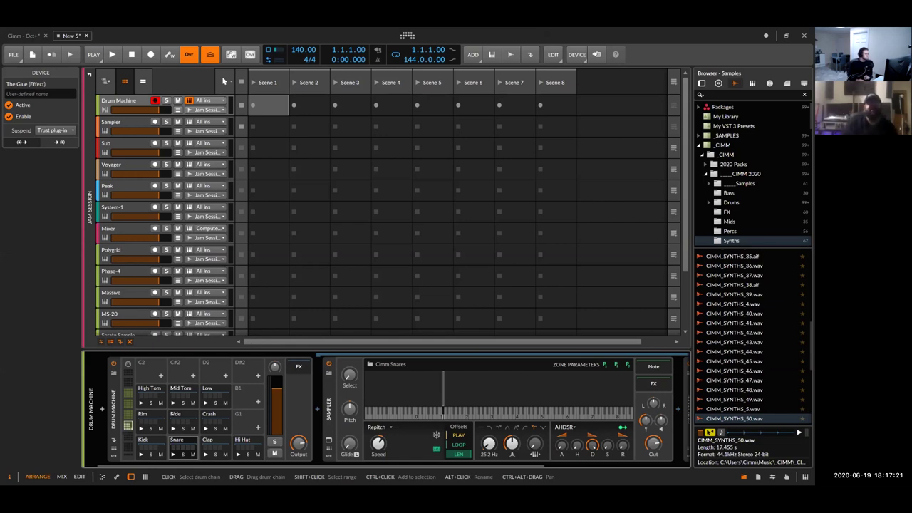
Select the Massive track, view its synth plug-in window, and close the window
{"action": "left_click", "coordinate": [142, 292]}
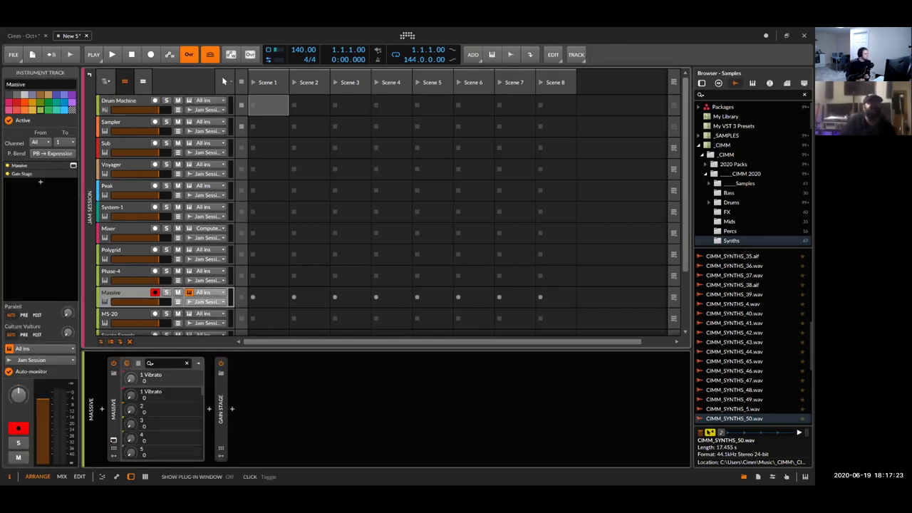
{"action": "left_click_drag", "start_coordinate": [321, 143], "coordinate": [272, 141]}
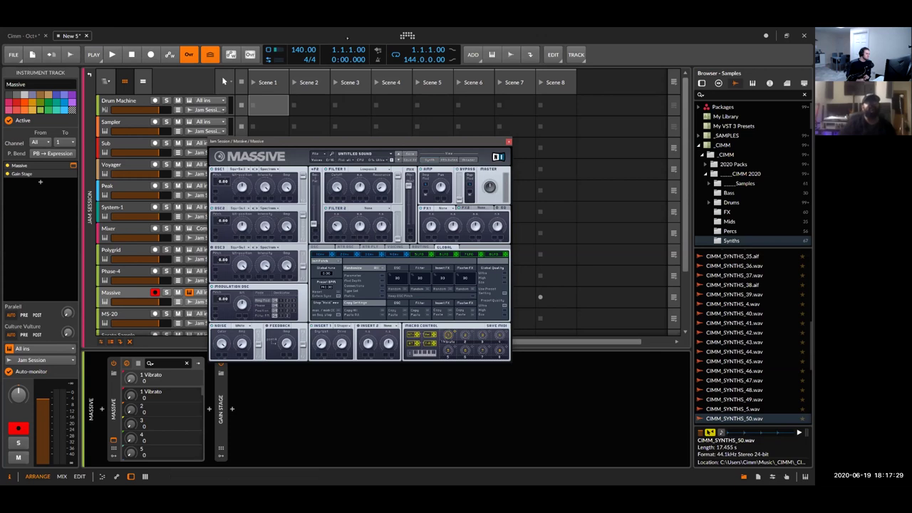
{"action": "left_click", "coordinate": [509, 141]}
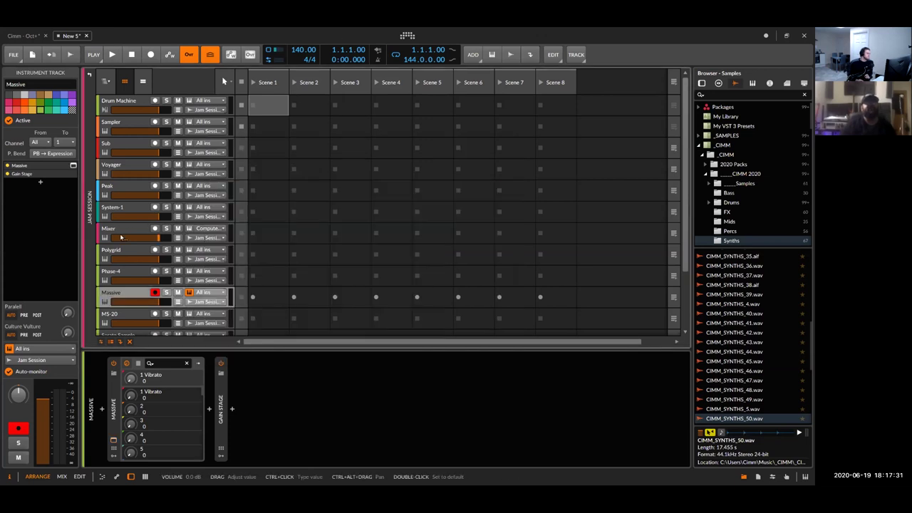
Rearrange the Pulse, ADSR and output modules in the Polygrid track's Poly Grid patch
{"action": "left_click", "coordinate": [122, 249]}
{"action": "left_click", "coordinate": [184, 394]}
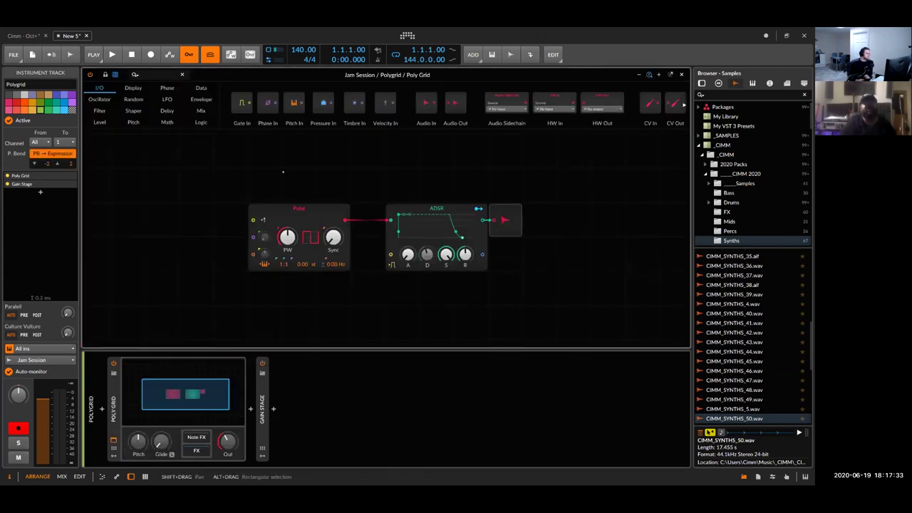
{"action": "left_click_drag", "start_coordinate": [302, 237], "coordinate": [199, 200]}
{"action": "left_click_drag", "start_coordinate": [429, 238], "coordinate": [358, 204]}
{"action": "left_click_drag", "start_coordinate": [504, 220], "coordinate": [470, 185]}
{"action": "left_click_drag", "start_coordinate": [243, 180], "coordinate": [252, 180]}
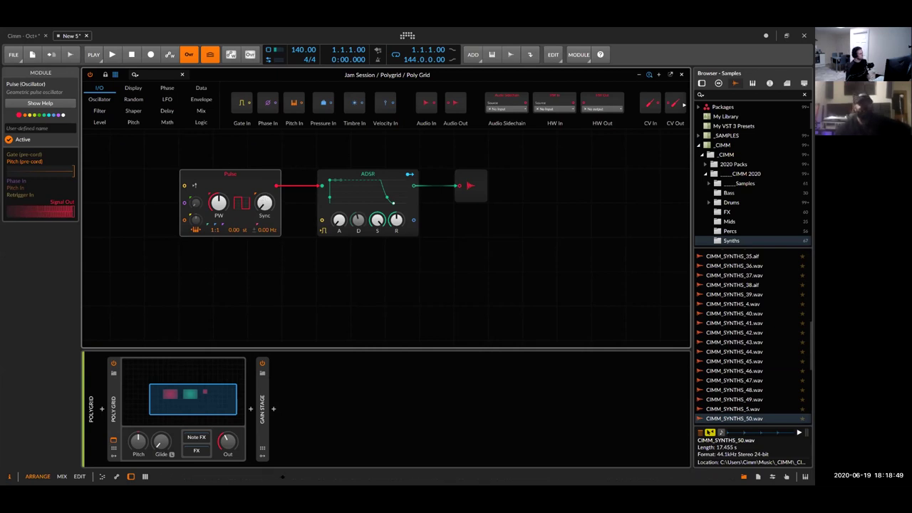
{"action": "left_click", "coordinate": [113, 446]}
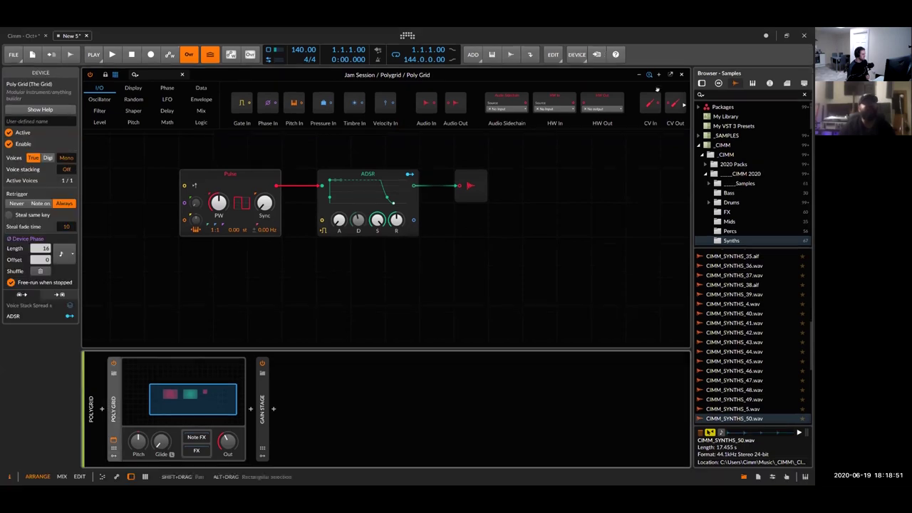
Open Massive on its track and load a dubstep preset in place of the untitled sound
{"action": "left_click", "coordinate": [125, 295]}
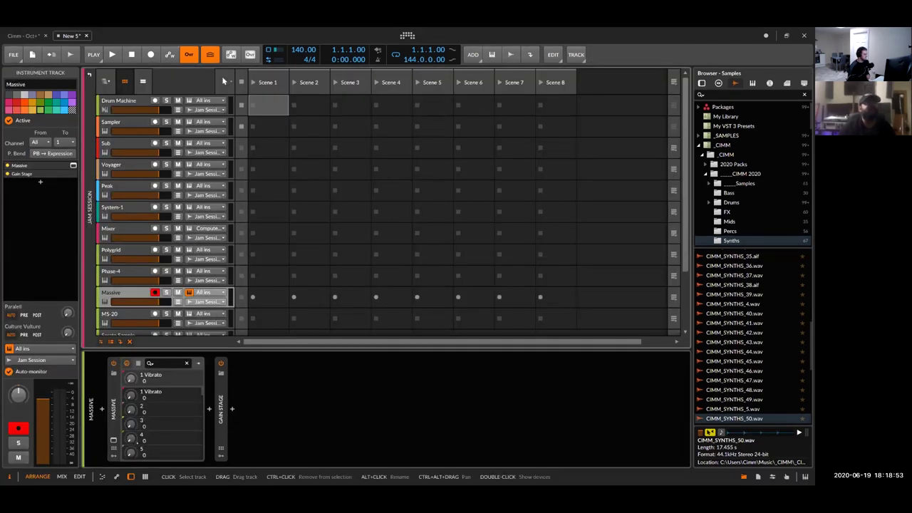
{"action": "left_click", "coordinate": [114, 440]}
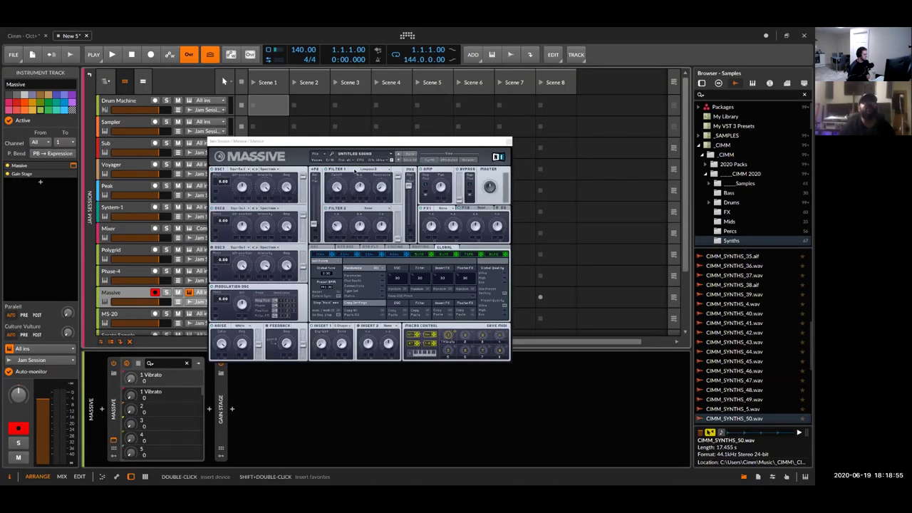
{"action": "left_click", "coordinate": [322, 156]}
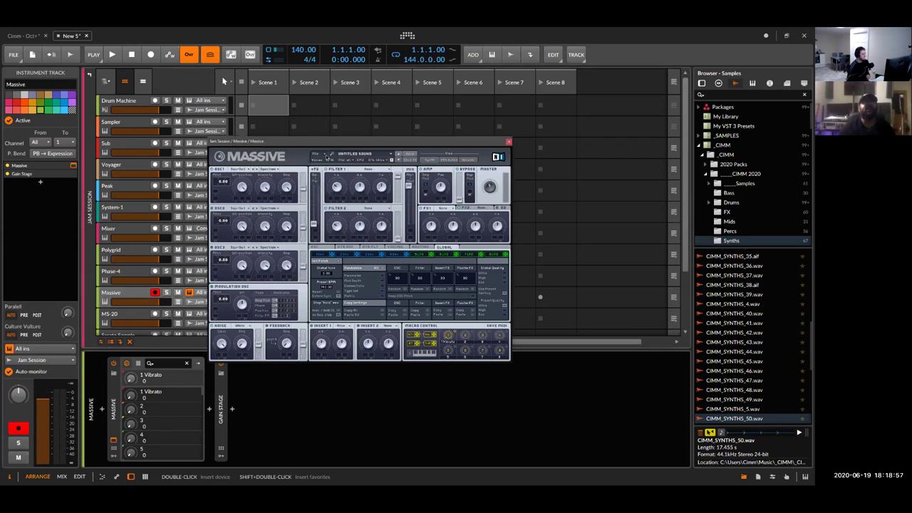
{"action": "left_click", "coordinate": [447, 183]}
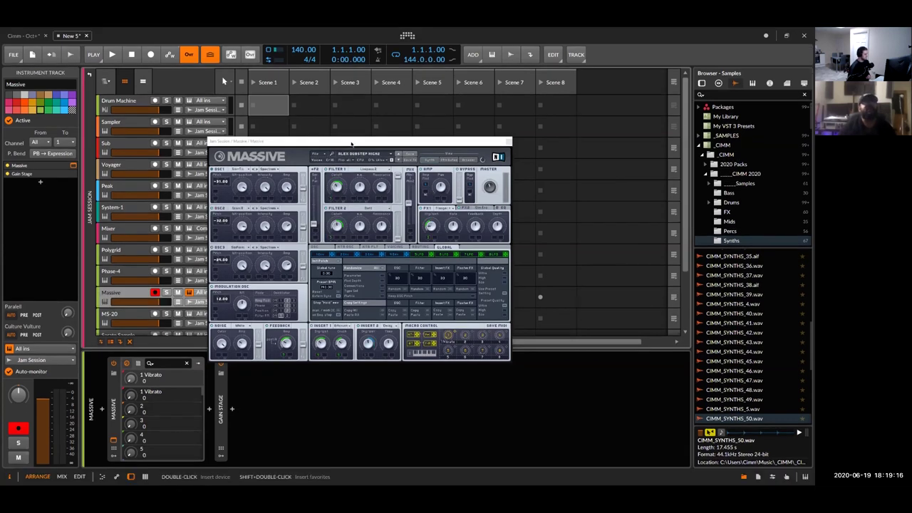
Duplicate the Massive track and place the two Massive plug-in windows side by side
{"action": "left_click_drag", "start_coordinate": [352, 151], "coordinate": [377, 178]}
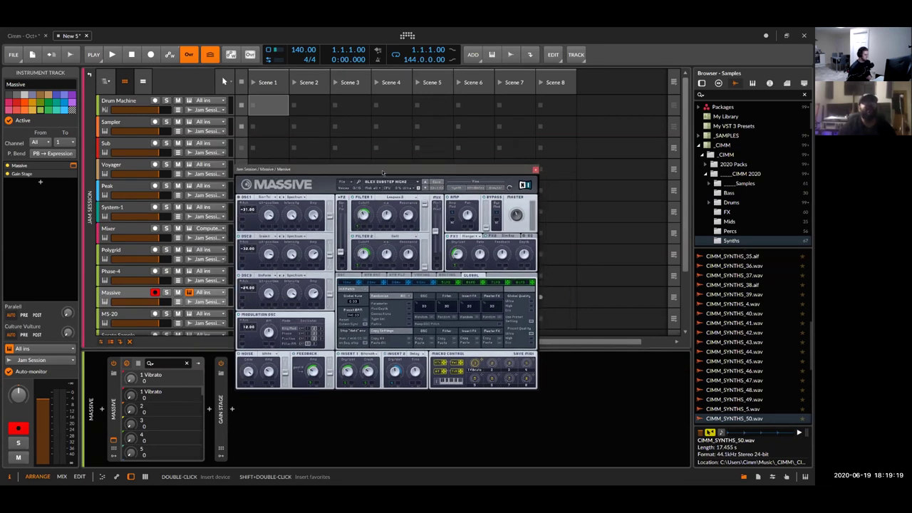
{"action": "left_click_drag", "start_coordinate": [385, 175], "coordinate": [414, 74]}
{"action": "key", "text": "ctrl+d"}
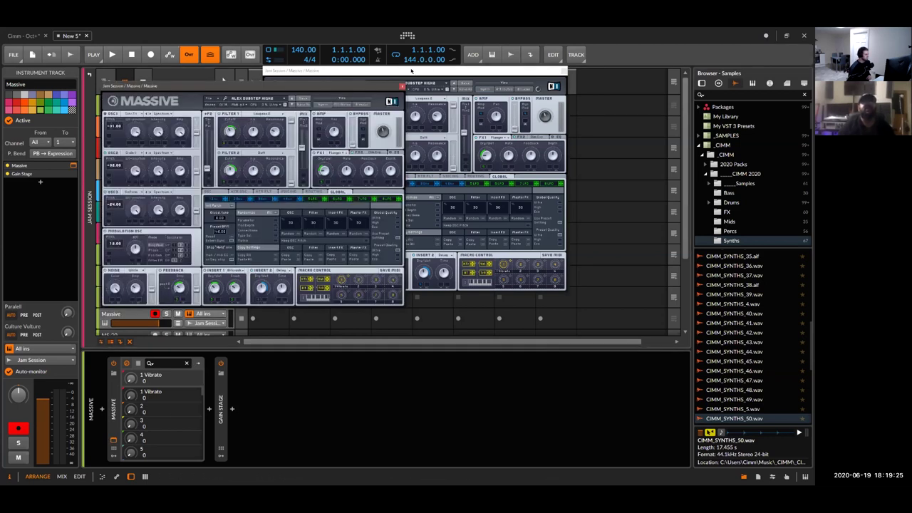
{"action": "left_click_drag", "start_coordinate": [543, 84], "coordinate": [686, 98]}
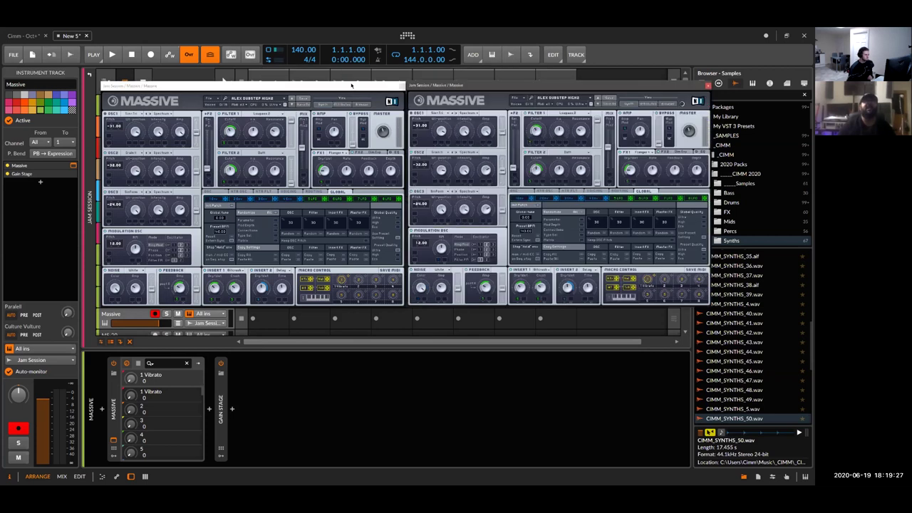
Bring up Massive's Filter 1 cutoff parameter, compare the two instances, and close their plug-in windows
{"action": "left_click", "coordinate": [238, 134]}
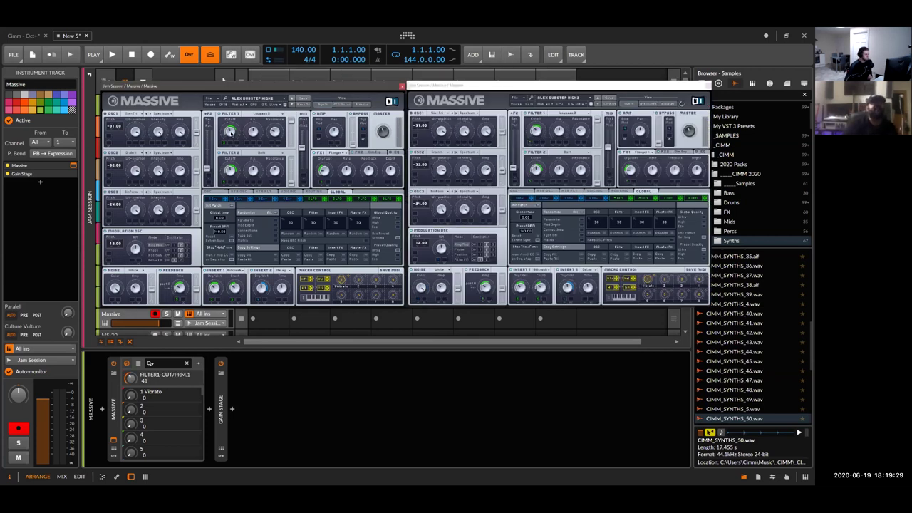
{"action": "left_click", "coordinate": [544, 86]}
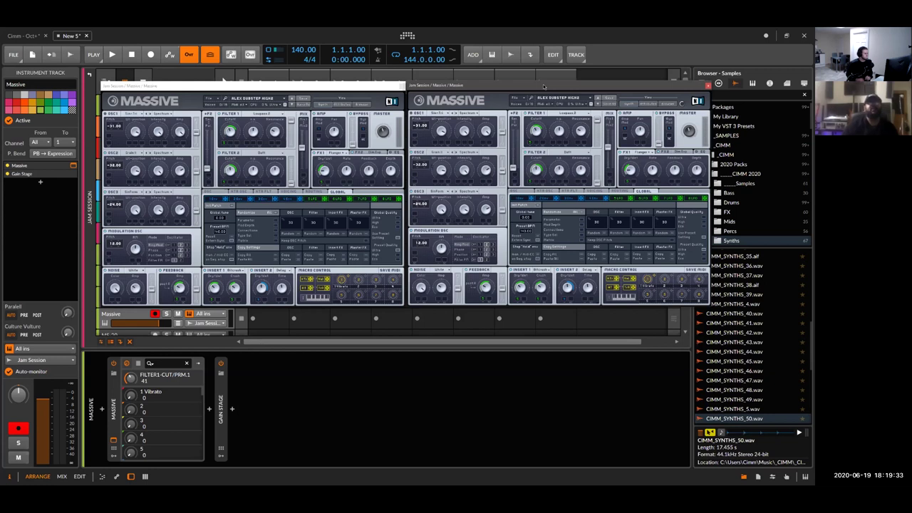
{"action": "left_click_drag", "start_coordinate": [471, 85], "coordinate": [474, 87]}
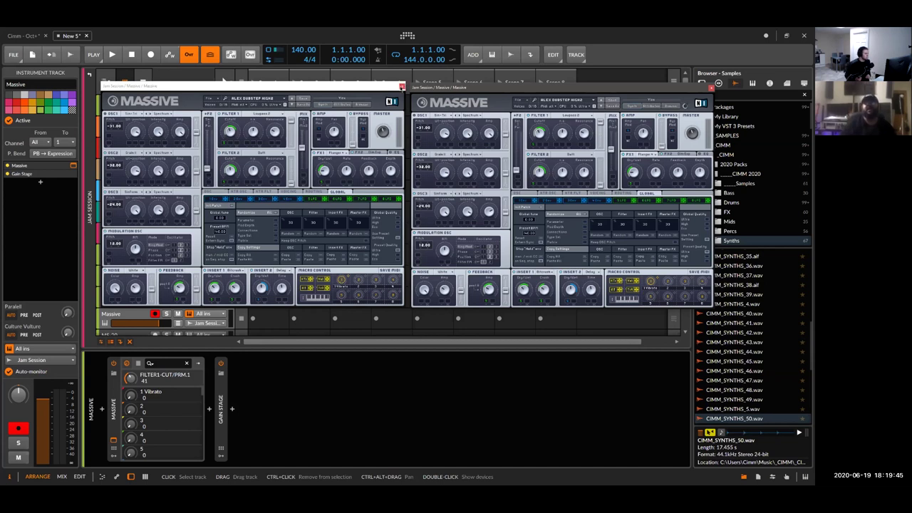
{"action": "left_click", "coordinate": [401, 87]}
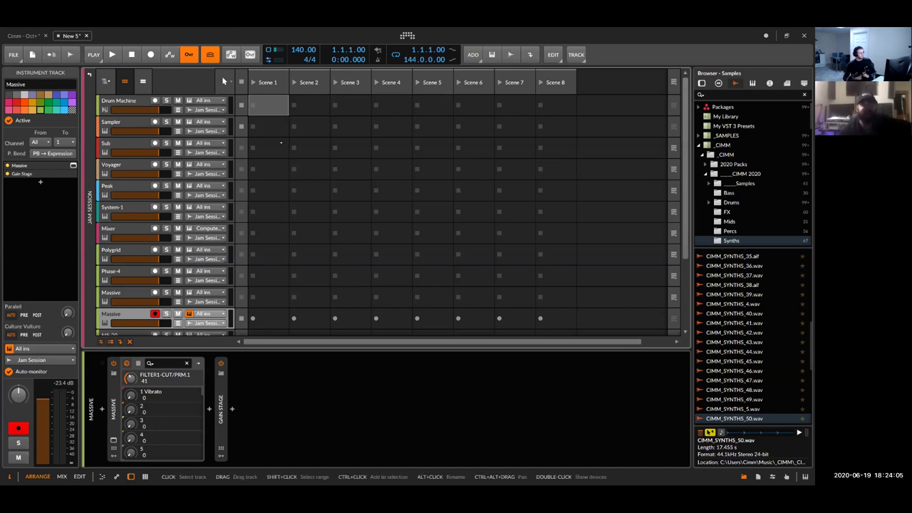
Expand the Sub track's EQ+ and remove its band 2 high-cut filter
{"action": "left_click", "coordinate": [125, 147]}
{"action": "double_click", "coordinate": [285, 410]}
{"action": "left_click", "coordinate": [471, 404]}
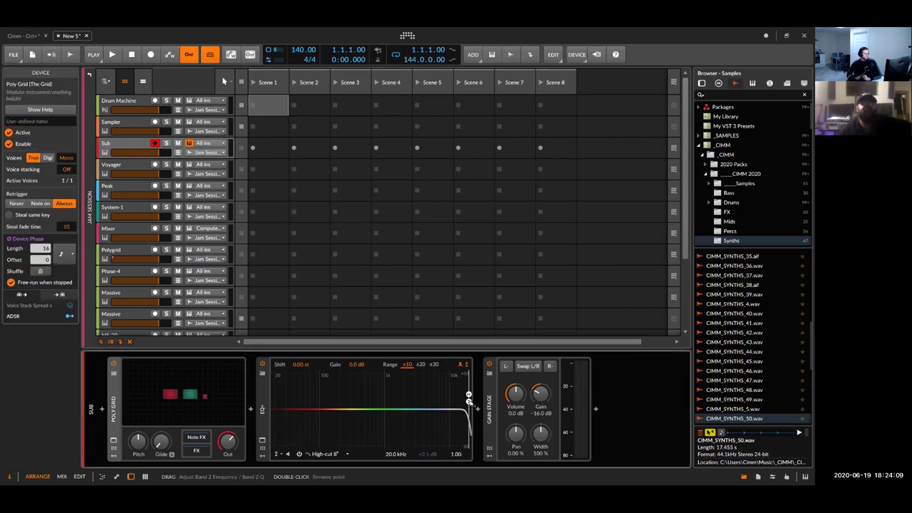
{"action": "double_click", "coordinate": [468, 403]}
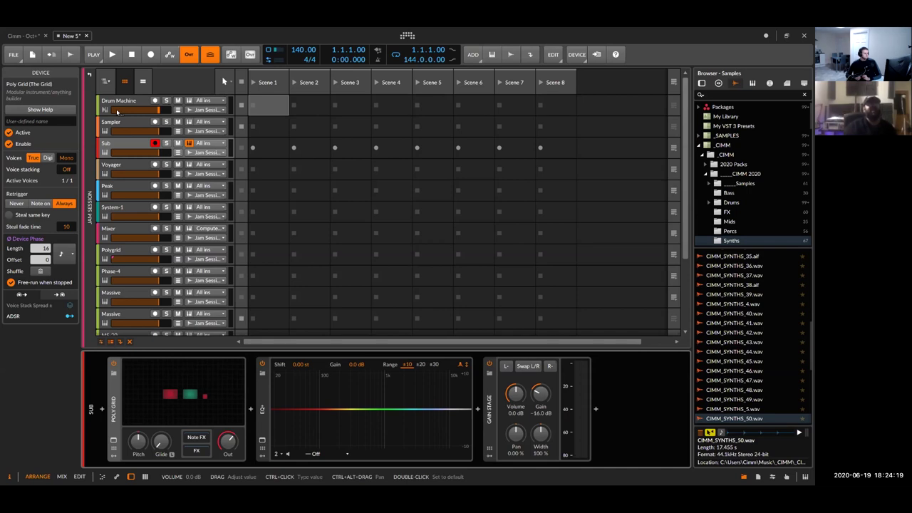
Open the Sub track's Poly Grid patch, examine its Sine and ADSR modules, and close the patch
{"action": "left_click", "coordinate": [230, 389]}
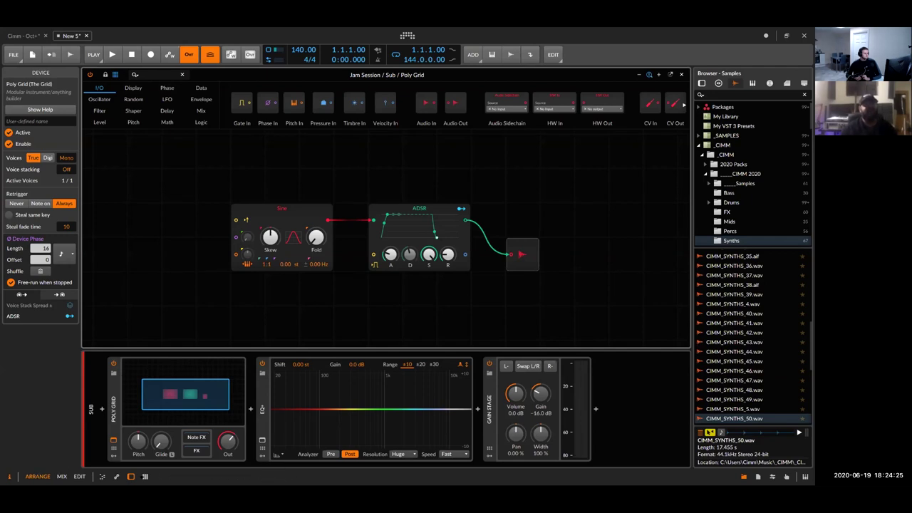
{"action": "key", "text": "d"}
{"action": "key", "text": "d"}
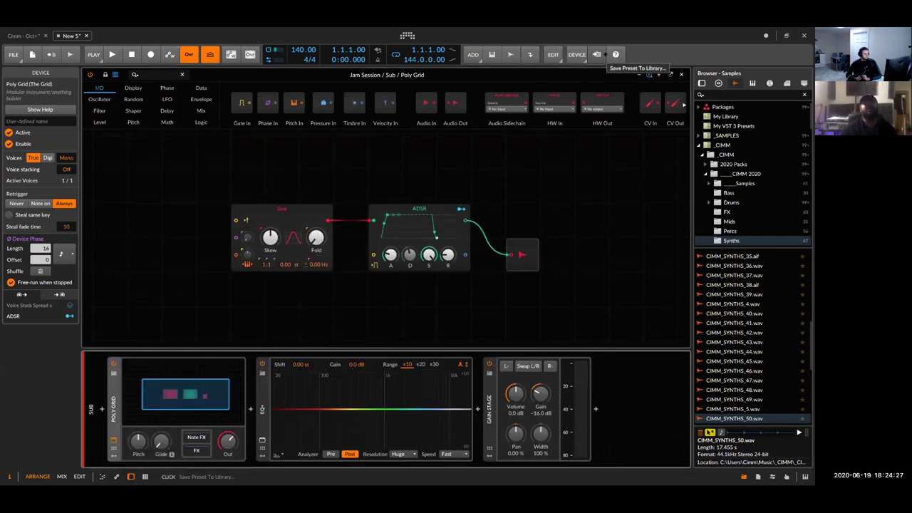
{"action": "left_click", "coordinate": [682, 74]}
Leave the Jam Session group for the Project level and select the Master track to show its devices
{"action": "scroll", "coordinate": [507, 110], "scroll_direction": "down", "scroll_amount": 3}
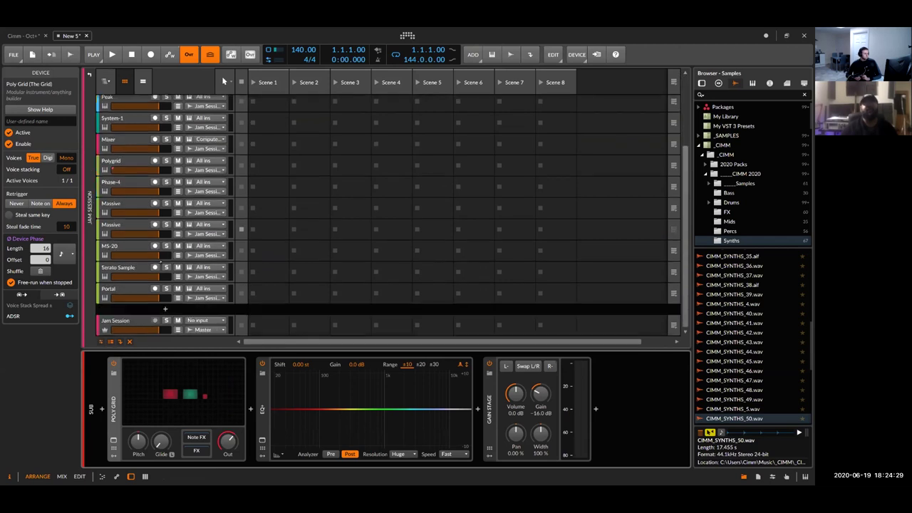
{"action": "left_click", "coordinate": [105, 82]}
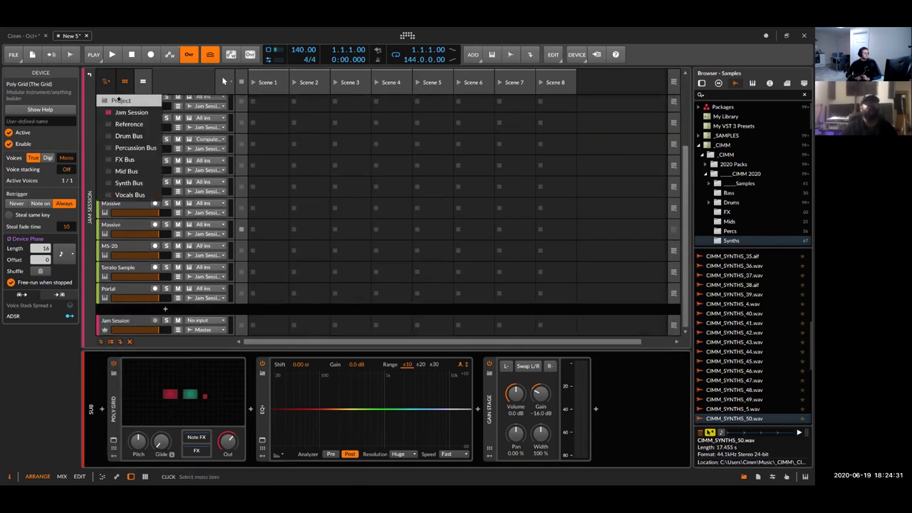
{"action": "left_click", "coordinate": [117, 97]}
{"action": "left_click", "coordinate": [102, 329]}
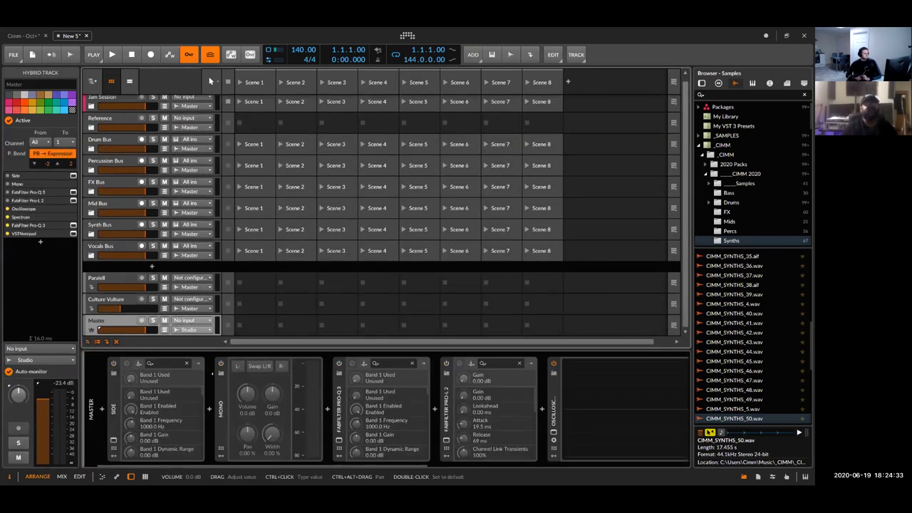
Briefly enable the Master chain's Mono and Side devices one at a time, bypassing each again
{"action": "left_click", "coordinate": [222, 364]}
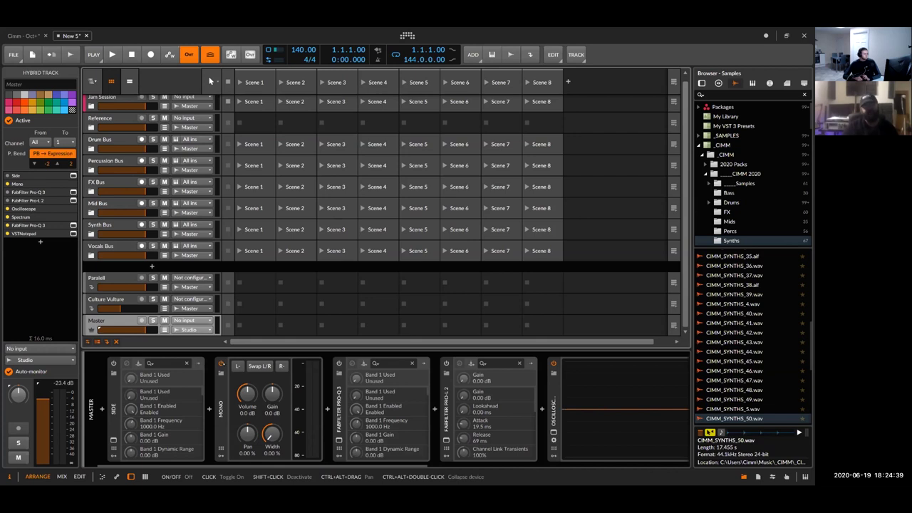
{"action": "left_click", "coordinate": [222, 363]}
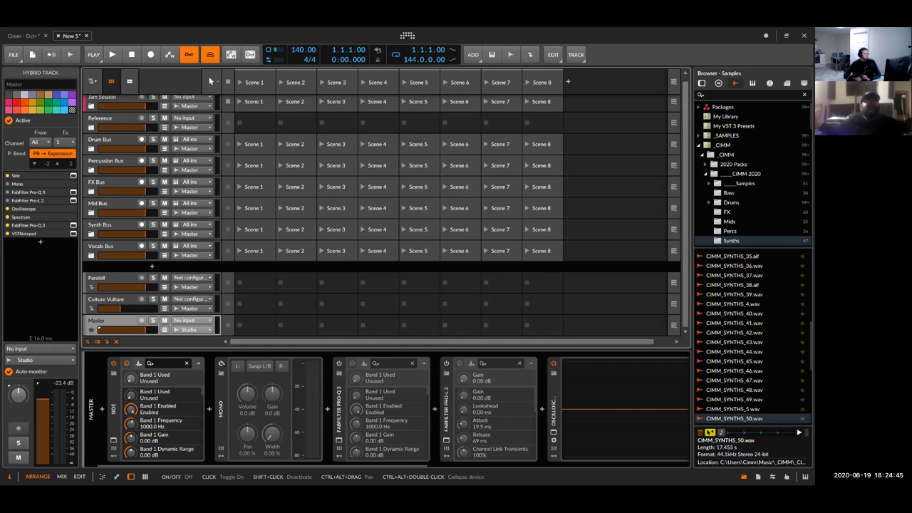
{"action": "left_click", "coordinate": [113, 364]}
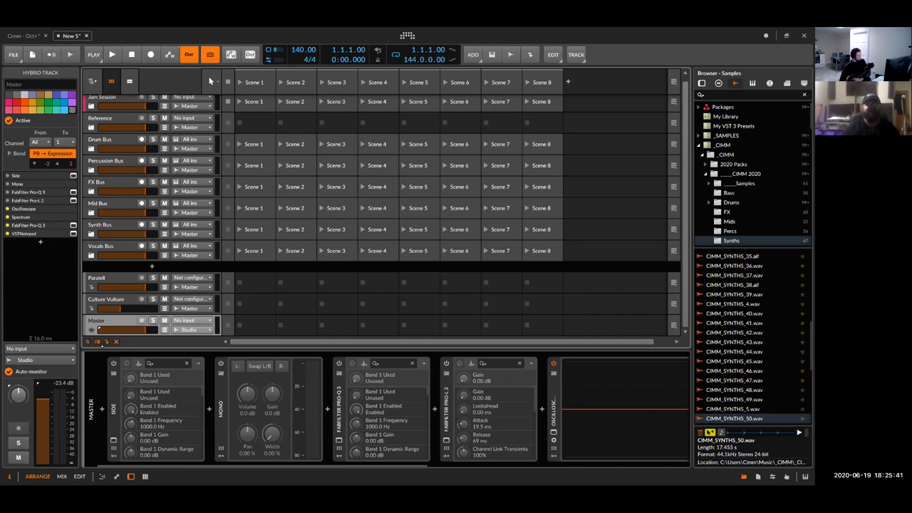
Enter the Jam Session group, select the Sub track, and open its Poly Grid patch
{"action": "scroll", "coordinate": [153, 102], "scroll_direction": "up", "scroll_amount": 1}
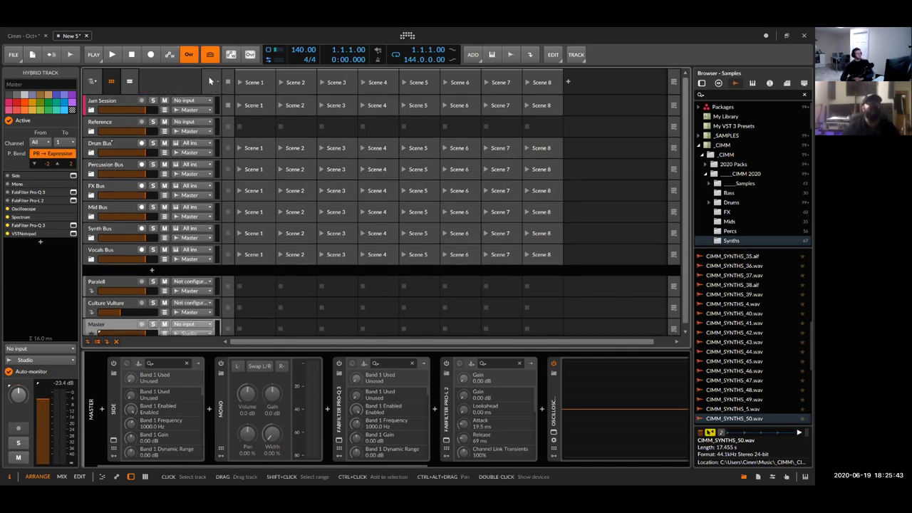
{"action": "left_click", "coordinate": [100, 100]}
{"action": "left_click", "coordinate": [105, 111]}
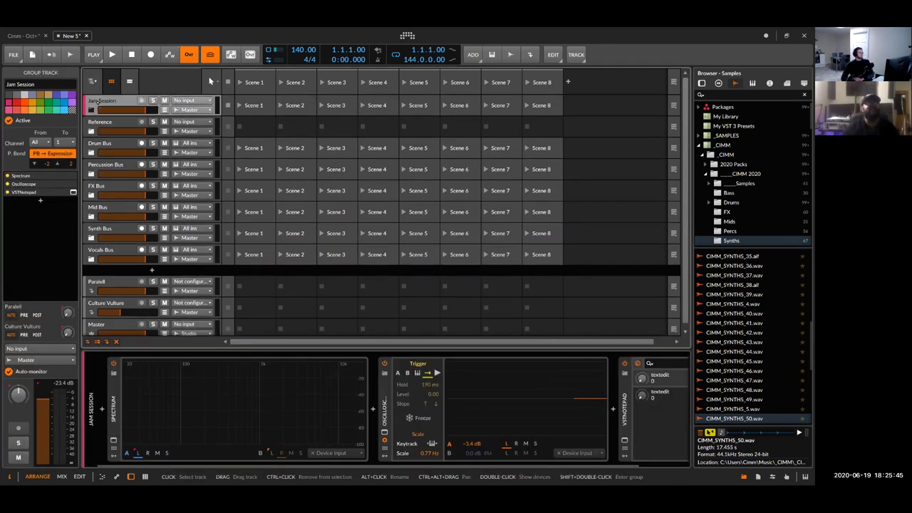
{"action": "left_click", "coordinate": [91, 110]}
{"action": "left_click", "coordinate": [116, 145]}
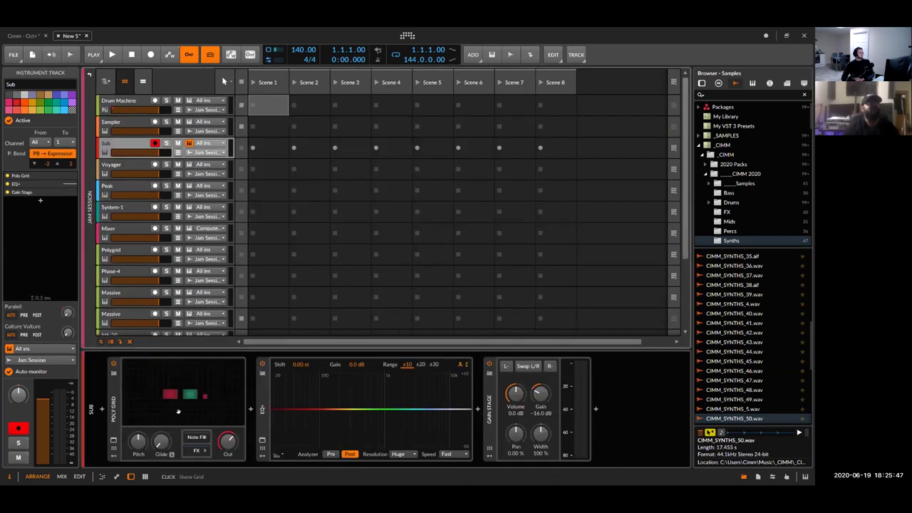
{"action": "left_click", "coordinate": [194, 396]}
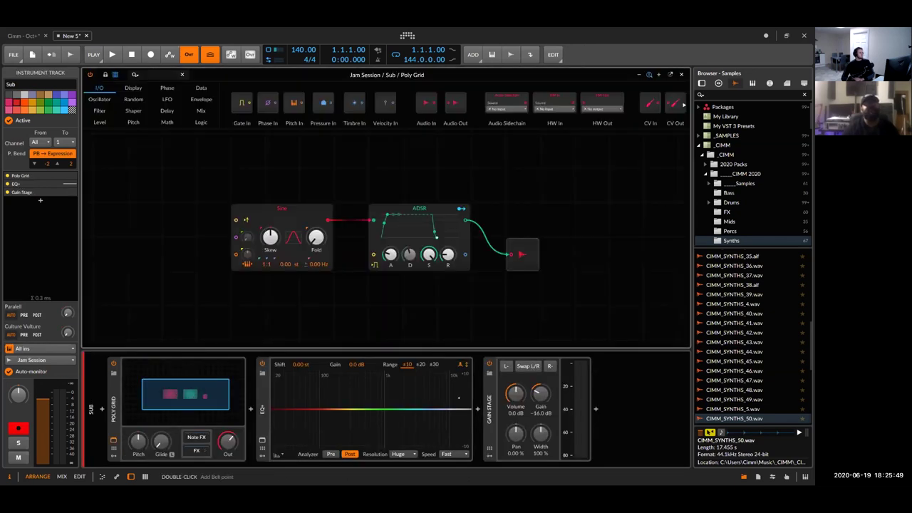
Insert UAD Oxide Tape from the Distortion collection after the Poly Grid and raise its input level to about 10.6 dB
{"action": "left_click", "coordinate": [251, 410]}
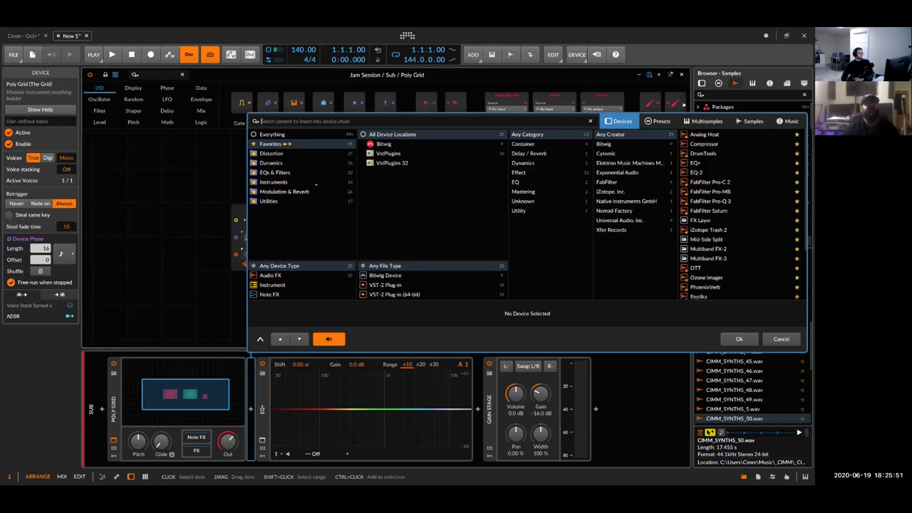
{"action": "left_click", "coordinate": [271, 154]}
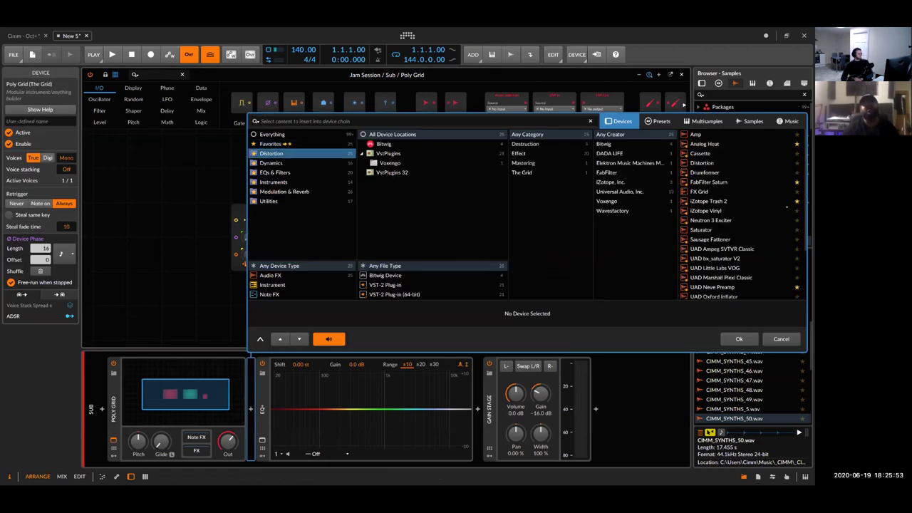
{"action": "left_click_drag", "start_coordinate": [522, 312], "coordinate": [321, 317]}
{"action": "scroll", "coordinate": [528, 242], "scroll_direction": "down", "scroll_amount": 3}
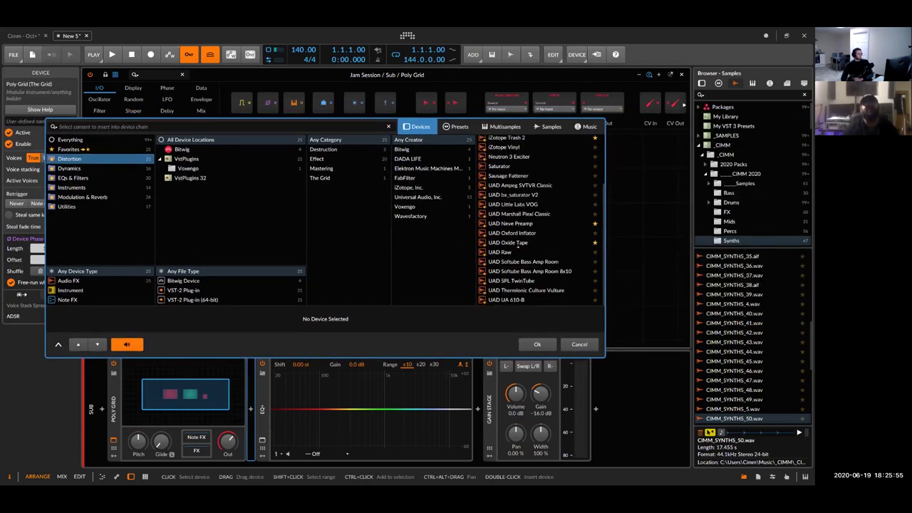
{"action": "left_click", "coordinate": [509, 242]}
{"action": "left_click", "coordinate": [538, 344]}
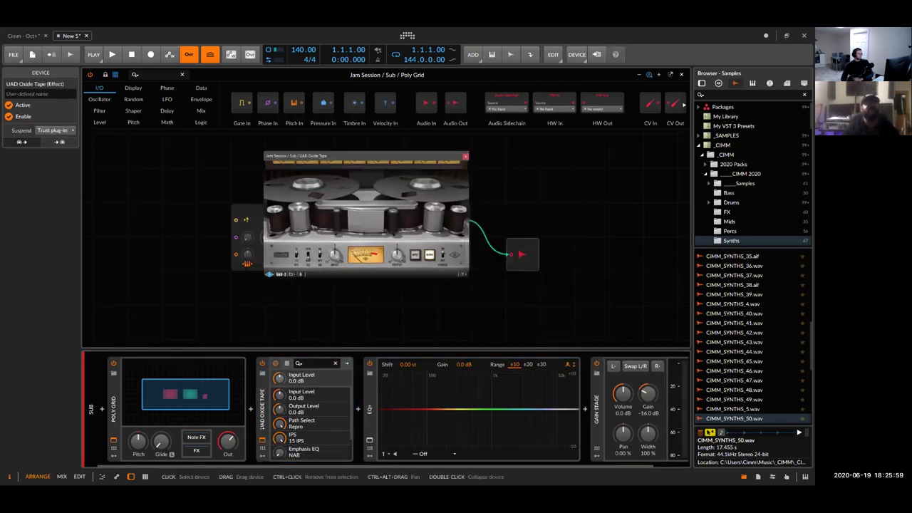
{"action": "left_click_drag", "start_coordinate": [335, 254], "coordinate": [335, 233]}
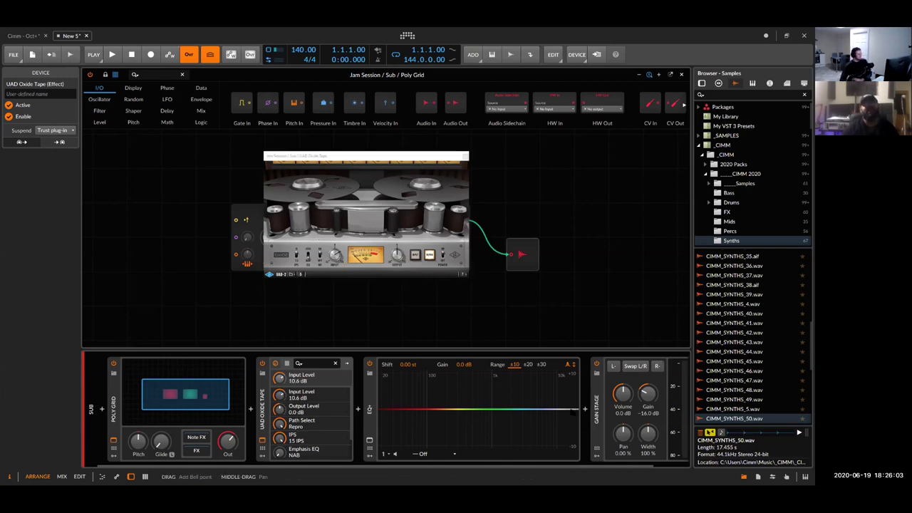
Add an EQ+ high-cut at about 113 Hz on the Sub track, and delete the EQ+ device
{"action": "left_click_drag", "start_coordinate": [574, 409], "coordinate": [431, 408]}
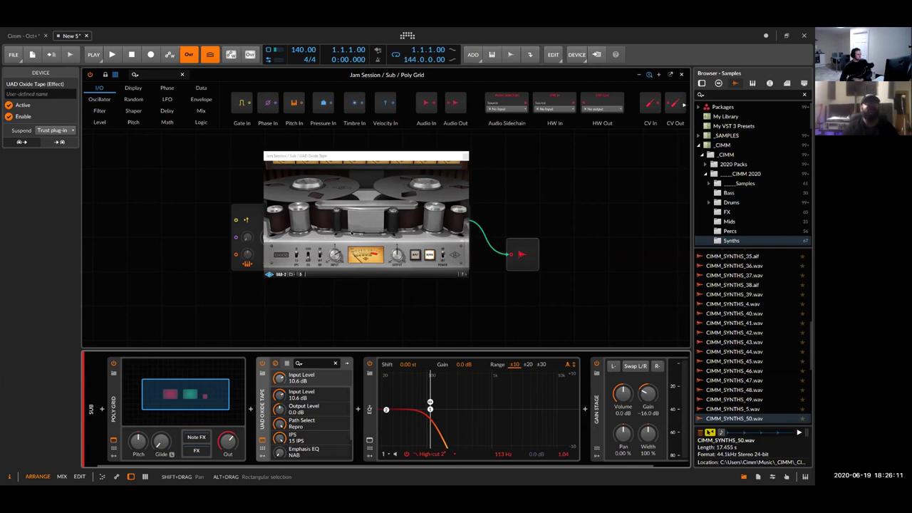
{"action": "left_click", "coordinate": [519, 449]}
{"action": "key", "text": "Delete"}
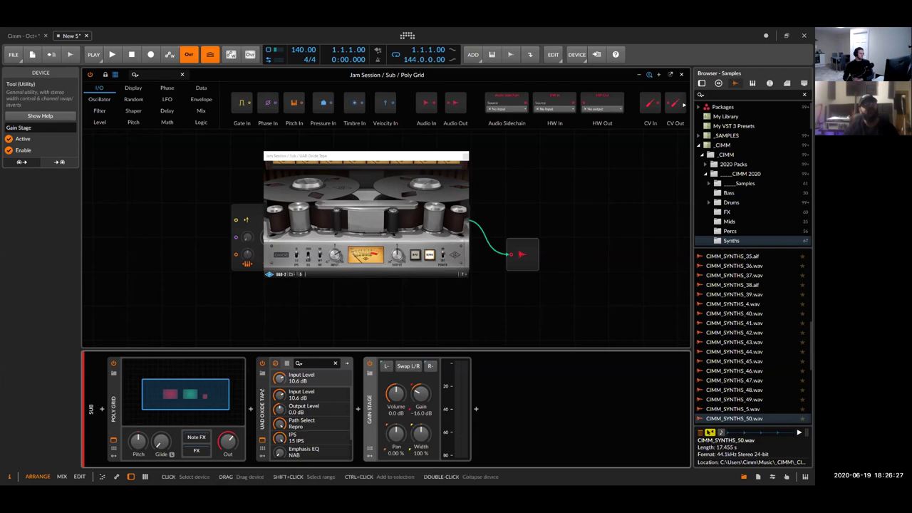
Delete UAD Oxide Tape from the Sub track and close the Poly Grid patch
{"action": "left_click", "coordinate": [262, 393]}
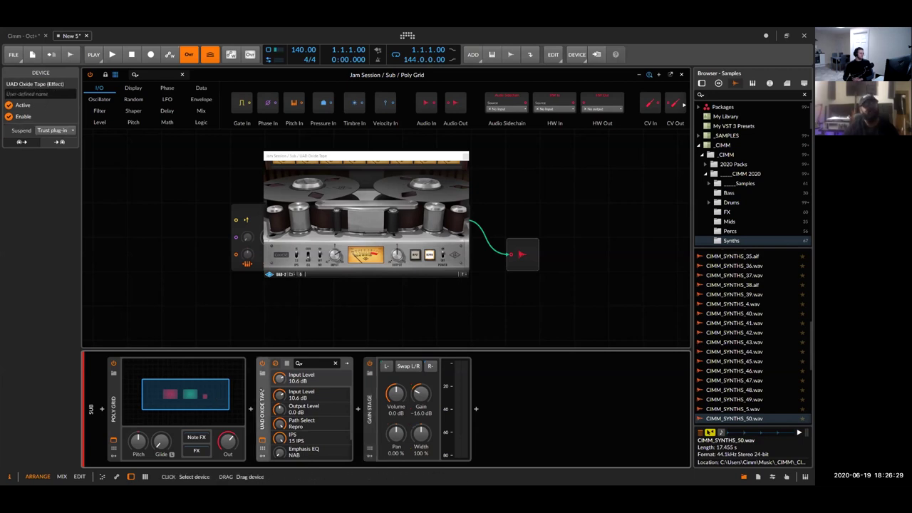
{"action": "key", "text": "Delete"}
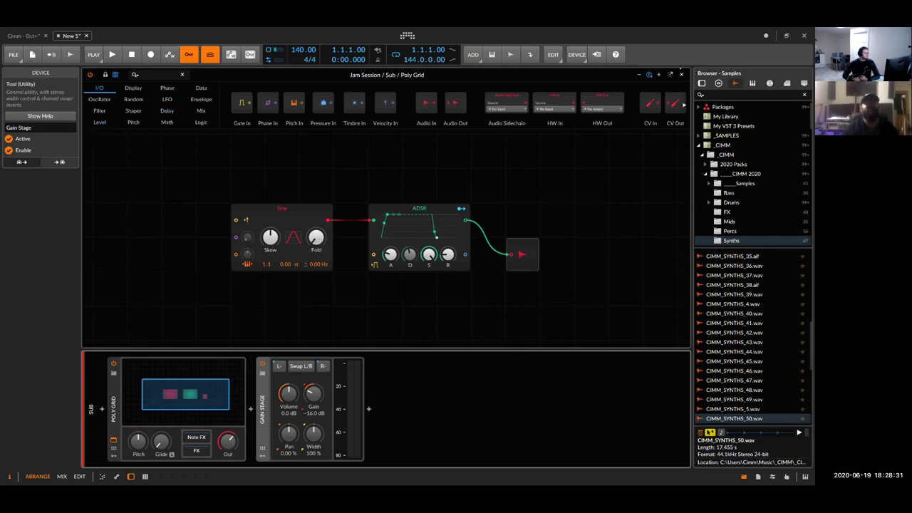
{"action": "left_click", "coordinate": [681, 75]}
Insert FabFilter Pro-Q 3 from the EQs & Filters collection at the end of the Drum Machine track's device chain
{"action": "left_click", "coordinate": [119, 101]}
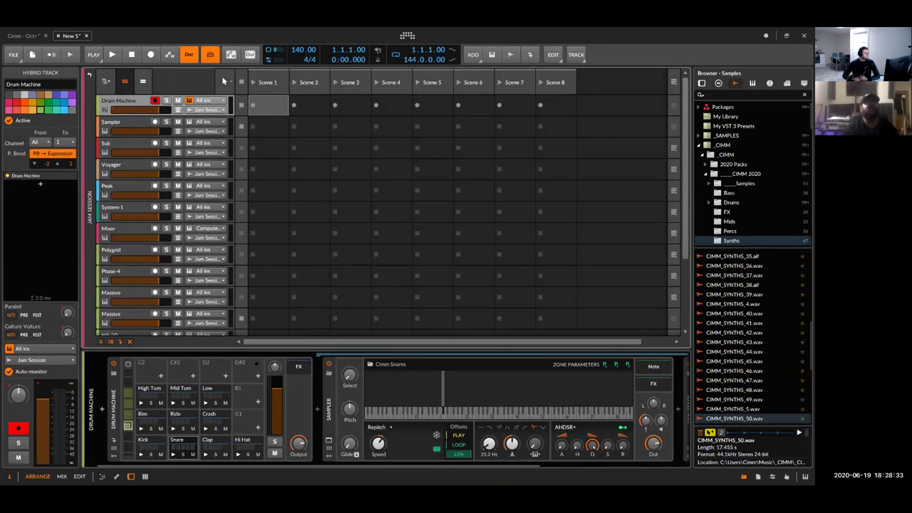
{"action": "scroll", "coordinate": [499, 409], "scroll_direction": "right", "scroll_amount": 3}
{"action": "left_click", "coordinate": [670, 409]}
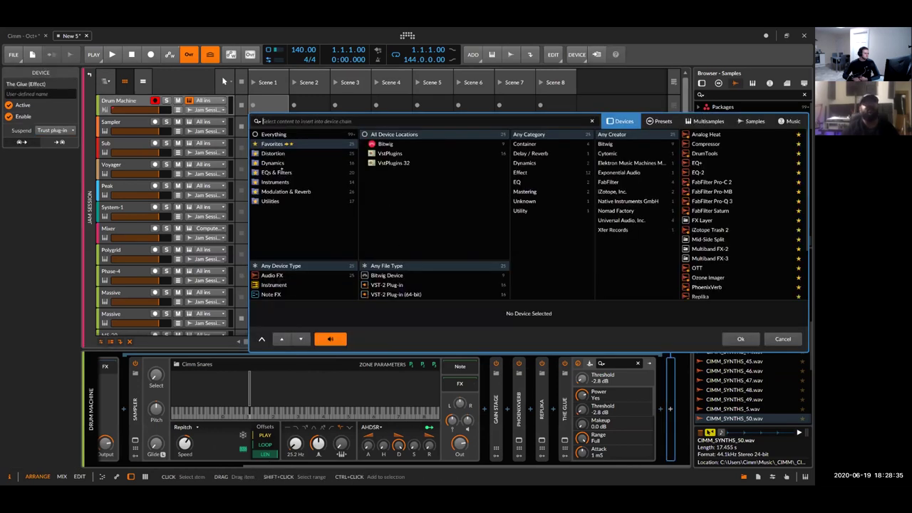
{"action": "left_click", "coordinate": [277, 172]}
{"action": "left_click_drag", "start_coordinate": [456, 114], "coordinate": [456, 131]}
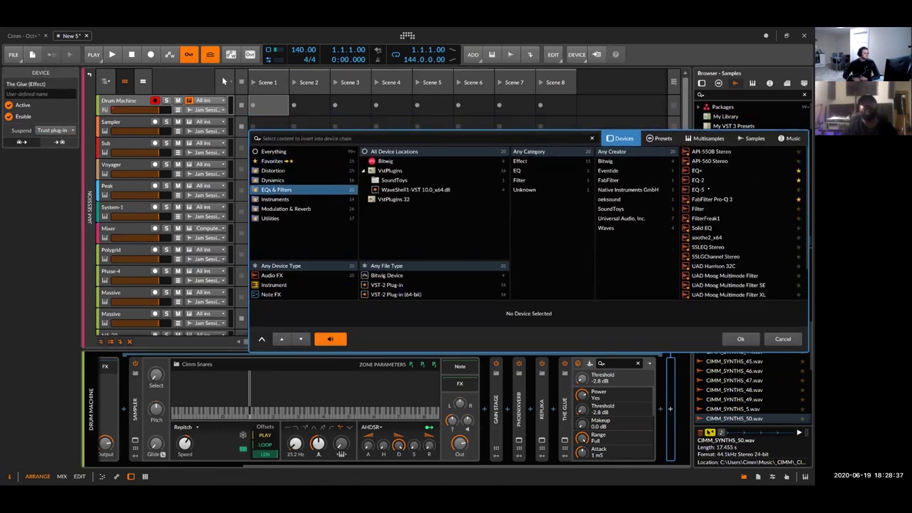
{"action": "double_click", "coordinate": [712, 199]}
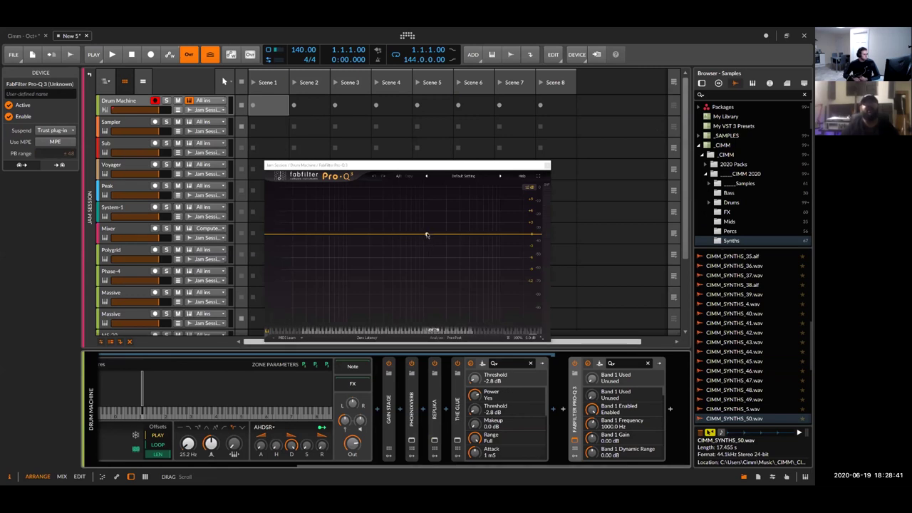
Add Pro-Q 3 boosts at about 1429 Hz (+2.86 dB) and 274 Hz, and delete the plug-in from the Drum Machine track
{"action": "double_click", "coordinate": [423, 228]}
{"action": "left_click", "coordinate": [482, 309]}
{"action": "left_click", "coordinate": [497, 289]}
{"action": "left_click_drag", "start_coordinate": [424, 227], "coordinate": [435, 224]}
{"action": "double_click", "coordinate": [380, 226]}
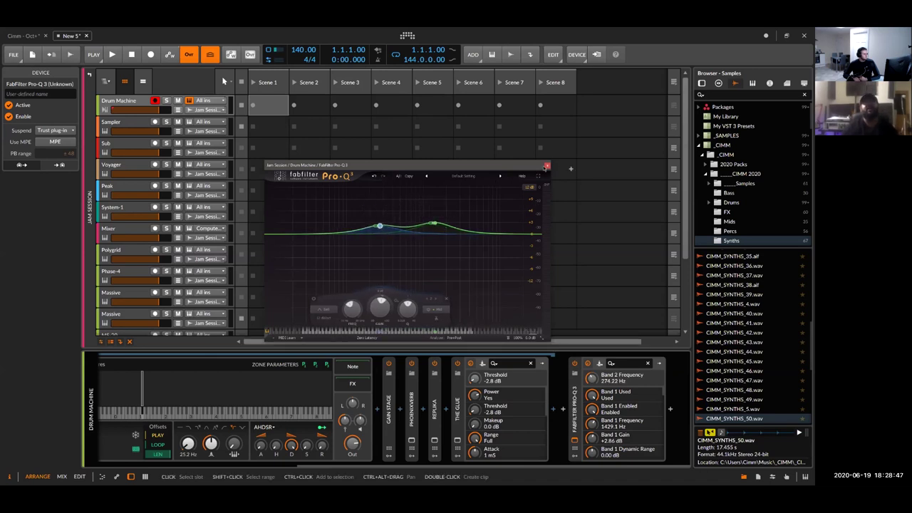
{"action": "scroll", "coordinate": [545, 168], "scroll_direction": "right", "scroll_amount": 1}
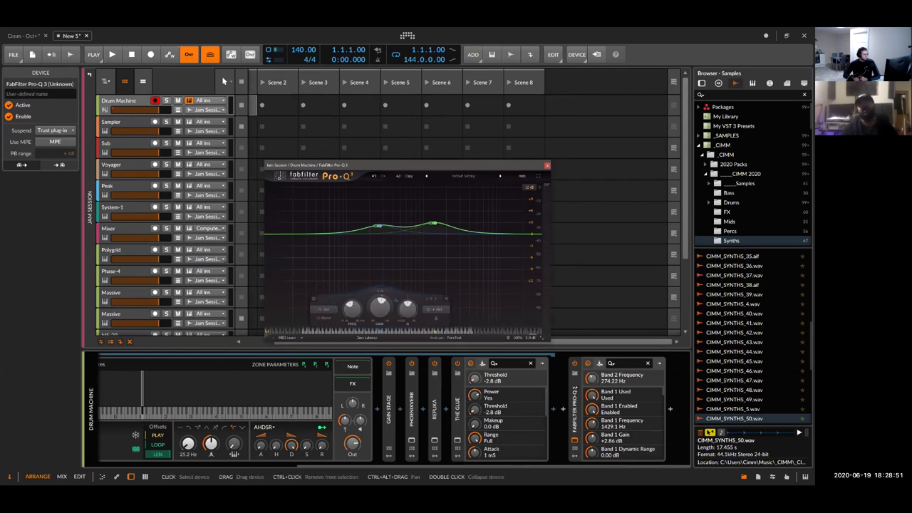
{"action": "left_click", "coordinate": [575, 388]}
{"action": "key", "text": "Delete"}
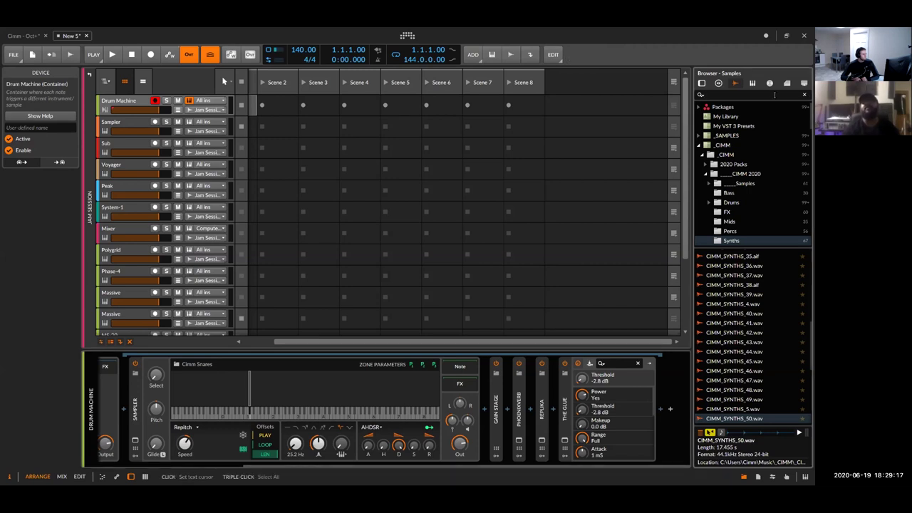
Close the New 5 project without saving and activate the audio engine for the Cimm - Oct project
{"action": "left_click", "coordinate": [699, 145]}
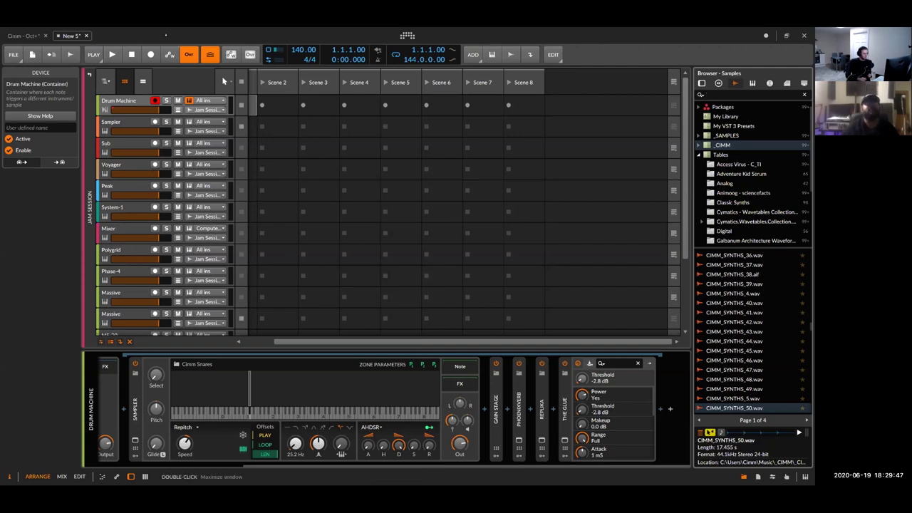
{"action": "left_click", "coordinate": [24, 36]}
{"action": "left_click", "coordinate": [86, 36]}
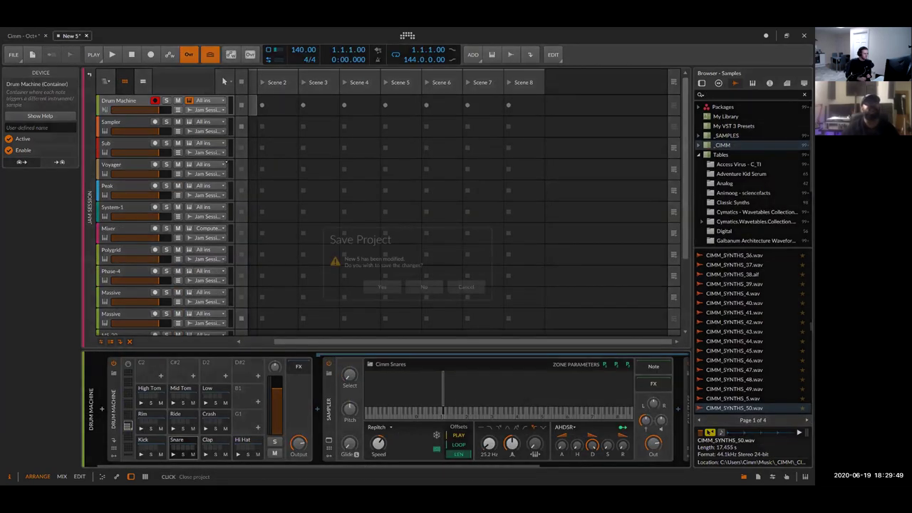
{"action": "left_click", "coordinate": [424, 287]}
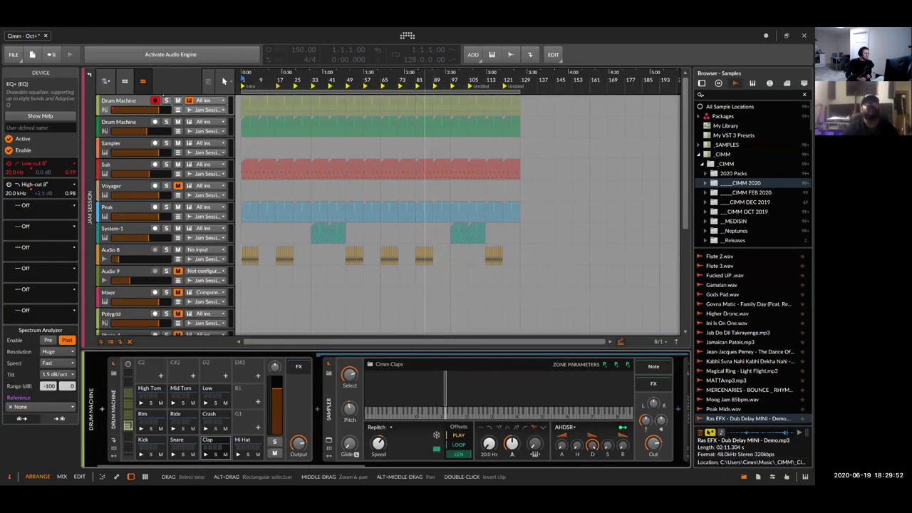
{"action": "left_click", "coordinate": [177, 54]}
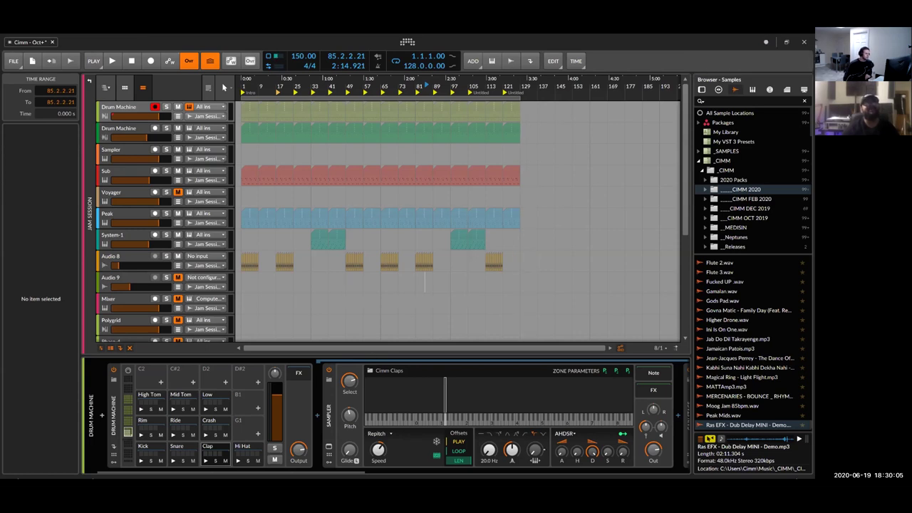
Examine the rest of the Drum Machine's effects chain and play a few bars of the arrangement from bar 85
{"action": "scroll", "coordinate": [557, 428], "scroll_direction": "right", "scroll_amount": 5}
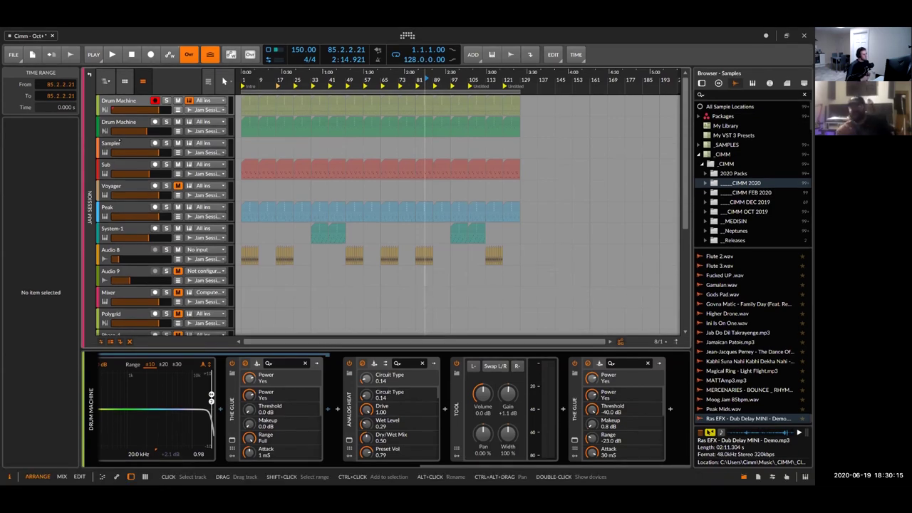
{"action": "key", "text": "space"}
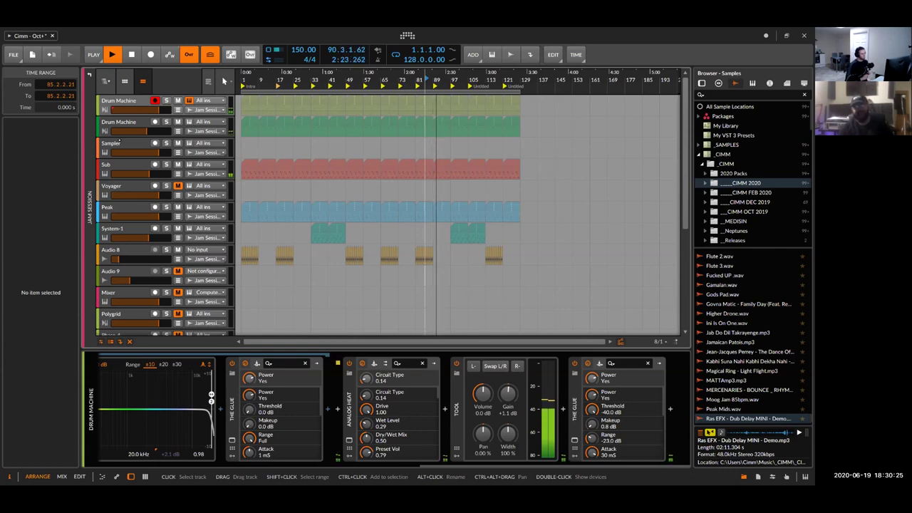
{"action": "key", "text": "space"}
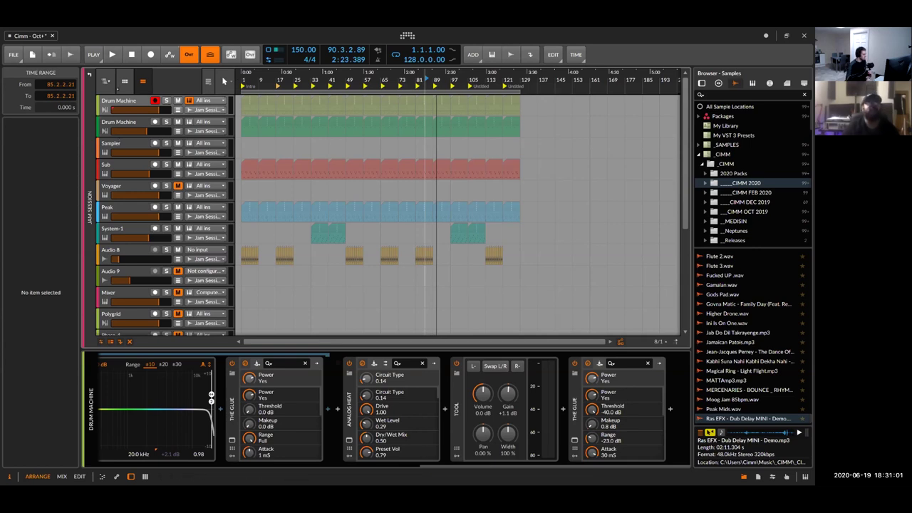
Leave the Jam Session group, show the Master track's devices, and open the FabFilter Pro-L 2 window
{"action": "left_click", "coordinate": [90, 96]}
{"action": "left_click", "coordinate": [117, 101]}
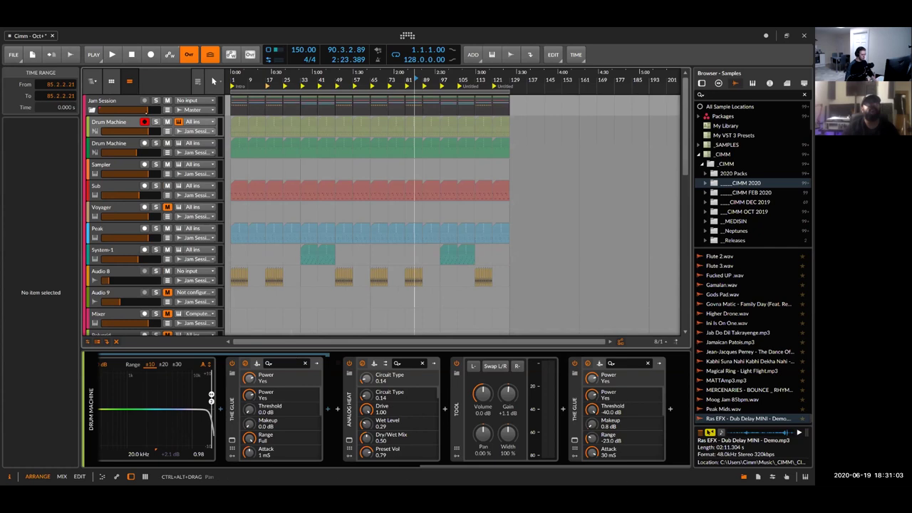
{"action": "left_click", "coordinate": [92, 81]}
{"action": "left_click", "coordinate": [114, 122]}
{"action": "scroll", "coordinate": [134, 223], "scroll_direction": "down", "scroll_amount": 5}
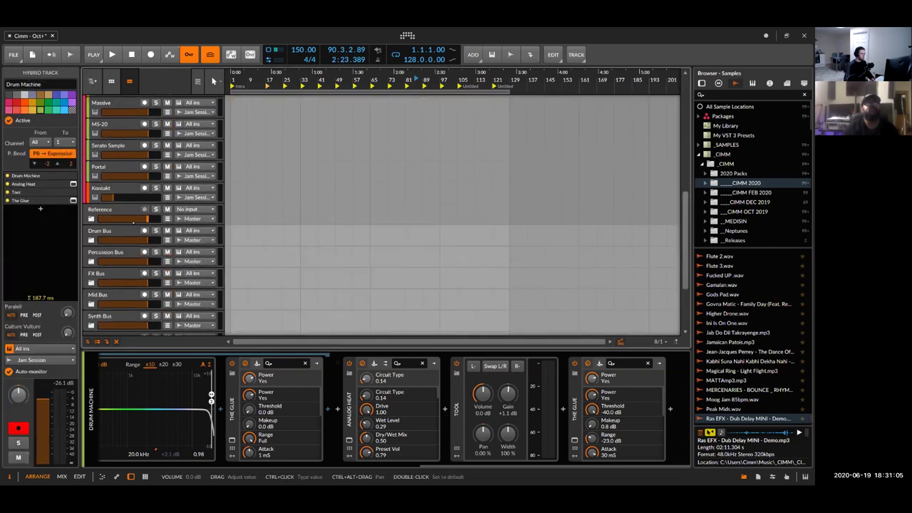
{"action": "scroll", "coordinate": [134, 224], "scroll_direction": "down", "scroll_amount": 4}
{"action": "double_click", "coordinate": [124, 319]}
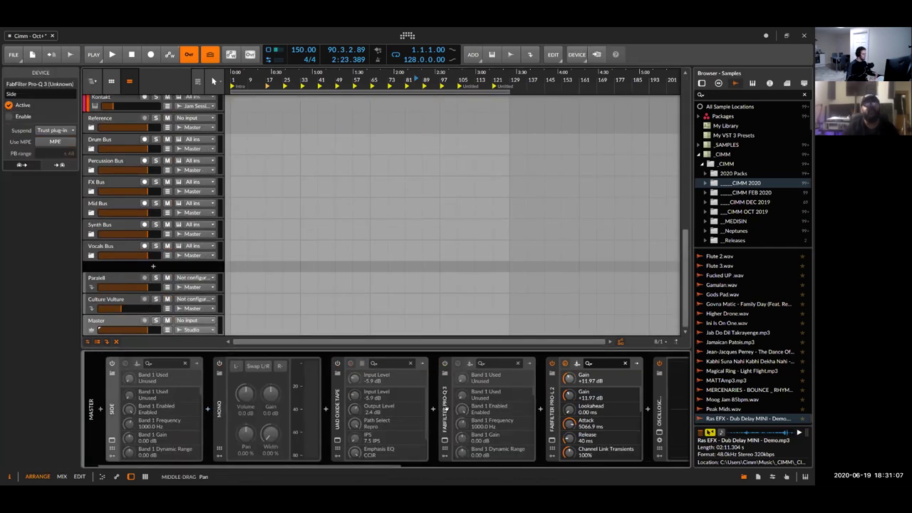
{"action": "scroll", "coordinate": [458, 408], "scroll_direction": "right", "scroll_amount": 5}
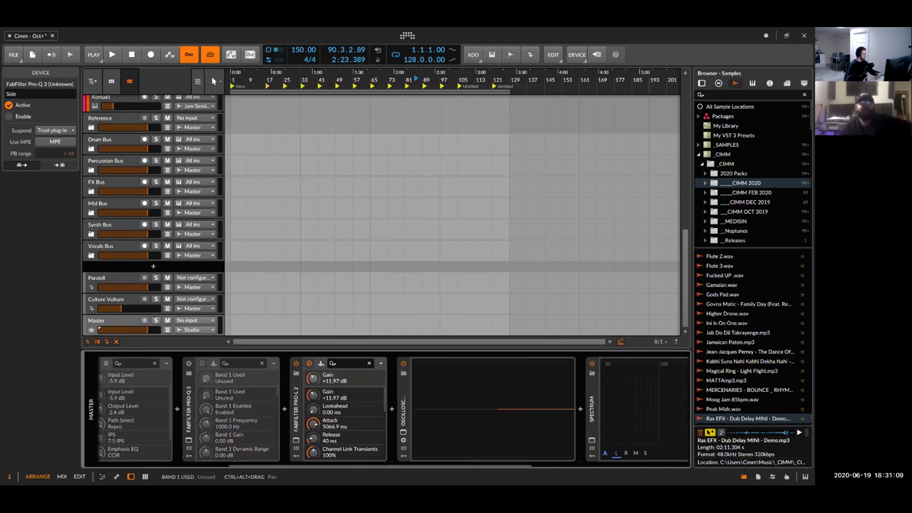
{"action": "left_click", "coordinate": [321, 363]}
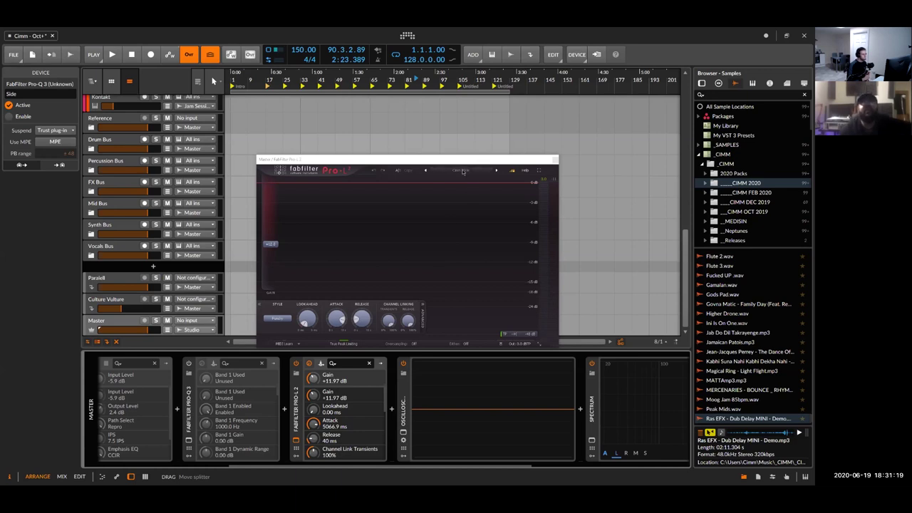
Load another preset with an 11.7 ms attack in the Master track's Pro-L 2 and try its Lookahead control
{"action": "left_click", "coordinate": [463, 171]}
{"action": "left_click", "coordinate": [454, 214]}
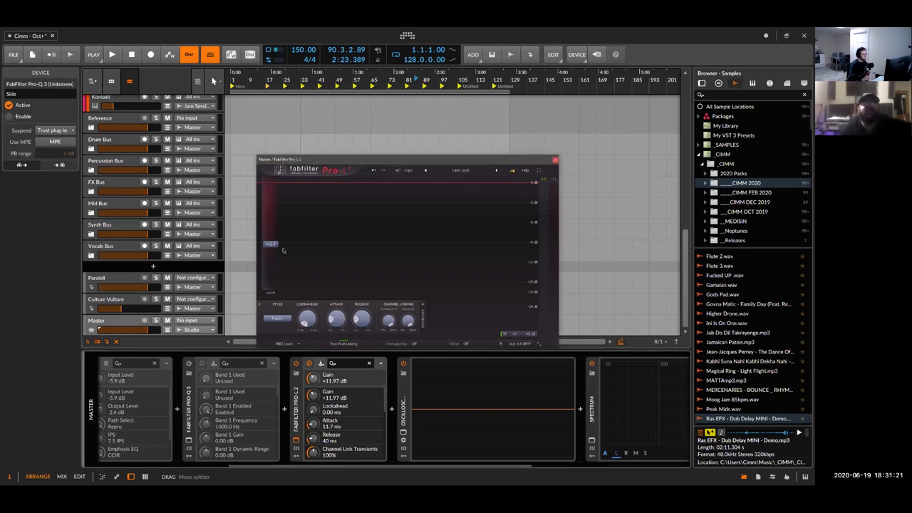
{"action": "left_click", "coordinate": [305, 322]}
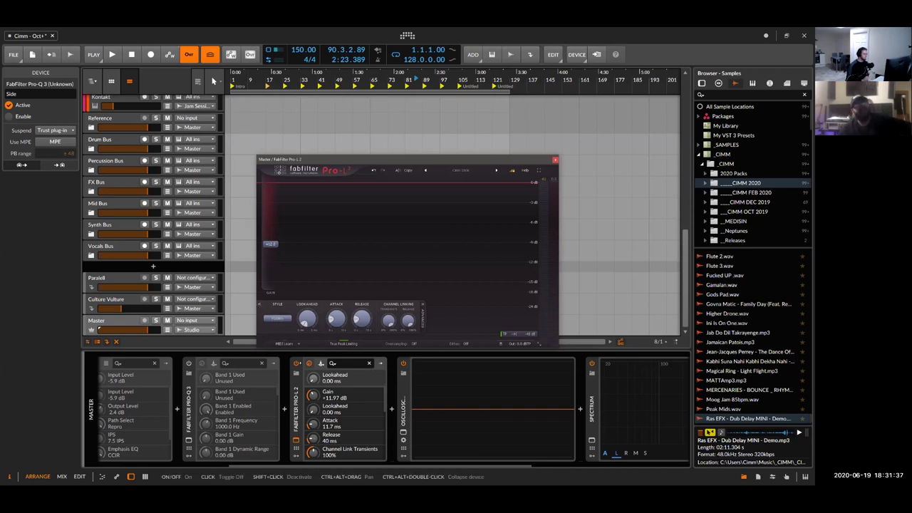
Toggle the Master track's Pro-L 2 limiter off and on to demonstrate bypassing it
{"action": "left_click", "coordinate": [297, 363]}
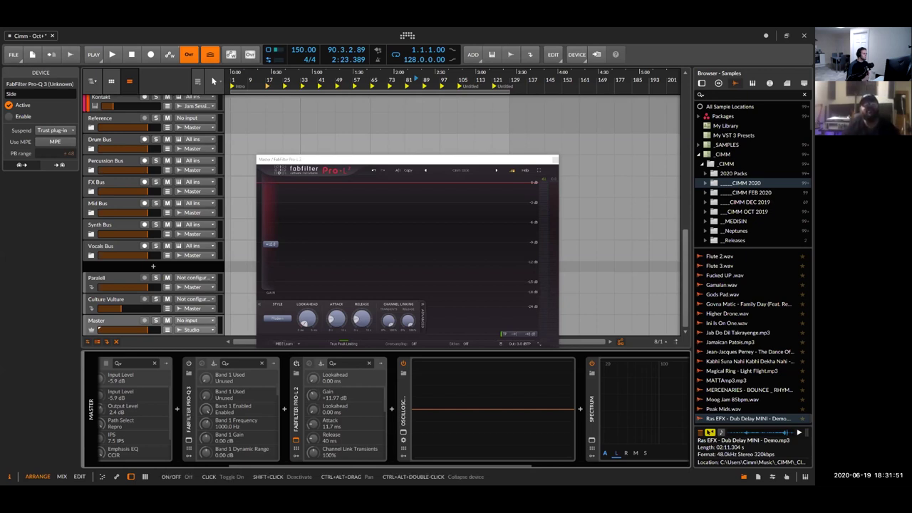
{"action": "left_click", "coordinate": [296, 363]}
{"action": "left_click", "coordinate": [296, 364]}
{"action": "scroll", "coordinate": [145, 231], "scroll_direction": "up", "scroll_amount": 10}
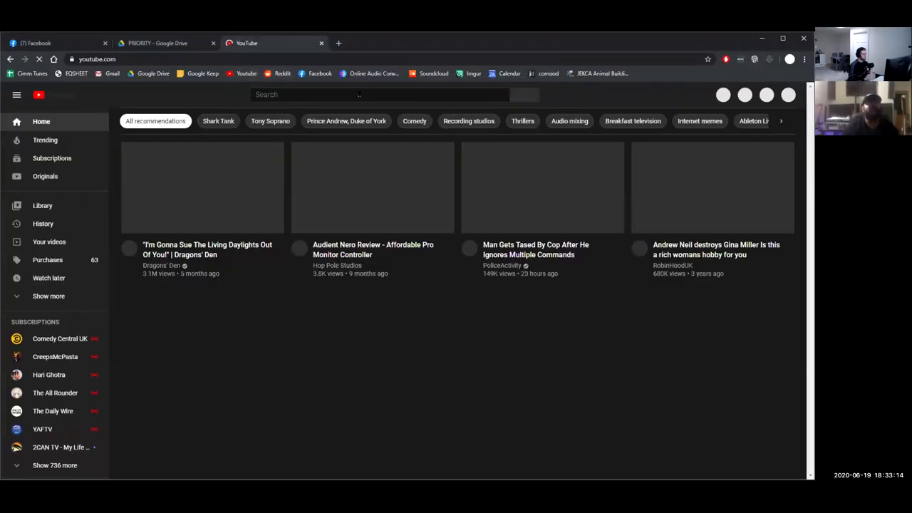
Switch to YouTube in the browser, search for "sub mixing", and look through the resulting videos
{"action": "left_click", "coordinate": [359, 94]}
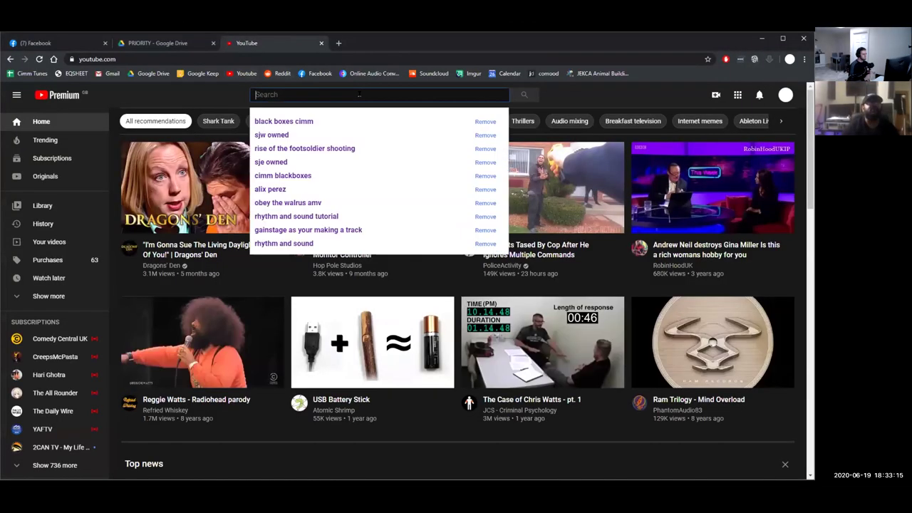
{"action": "type", "text": "c"}
{"action": "key", "text": "BackSpace"}
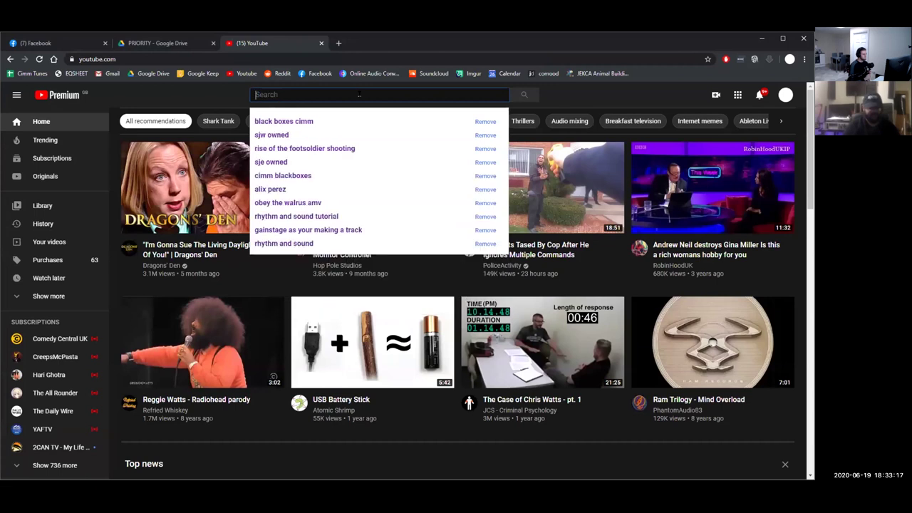
{"action": "type", "text": "sub mixing"}
{"action": "key", "text": "Return"}
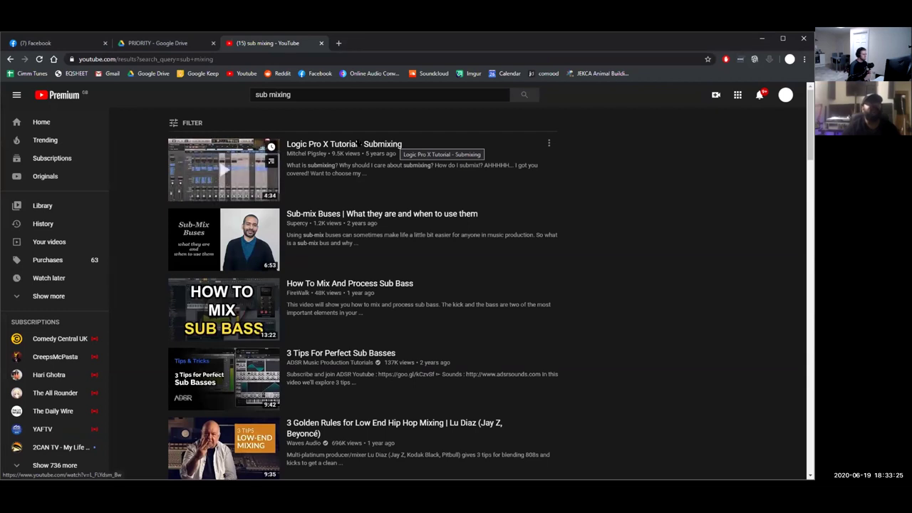
{"action": "scroll", "coordinate": [431, 201], "scroll_direction": "down", "scroll_amount": 4}
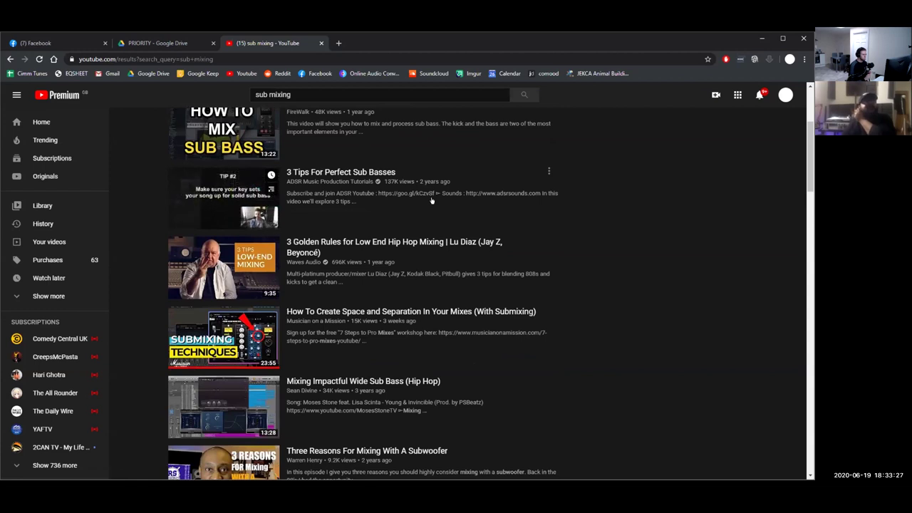
{"action": "scroll", "coordinate": [431, 199], "scroll_direction": "up", "scroll_amount": 4}
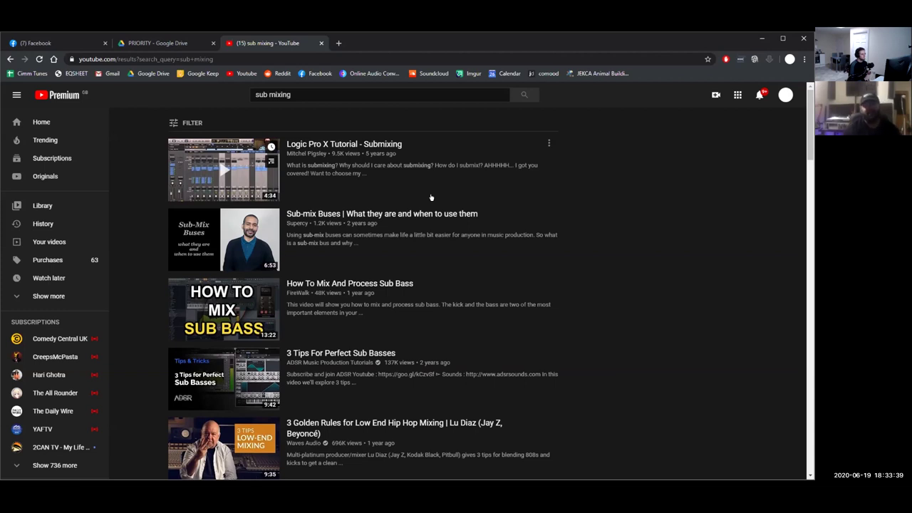
Open the "Logic Pro X Tutorial - Submixing" video, pause it, and return to the search results
{"action": "left_click", "coordinate": [302, 144]}
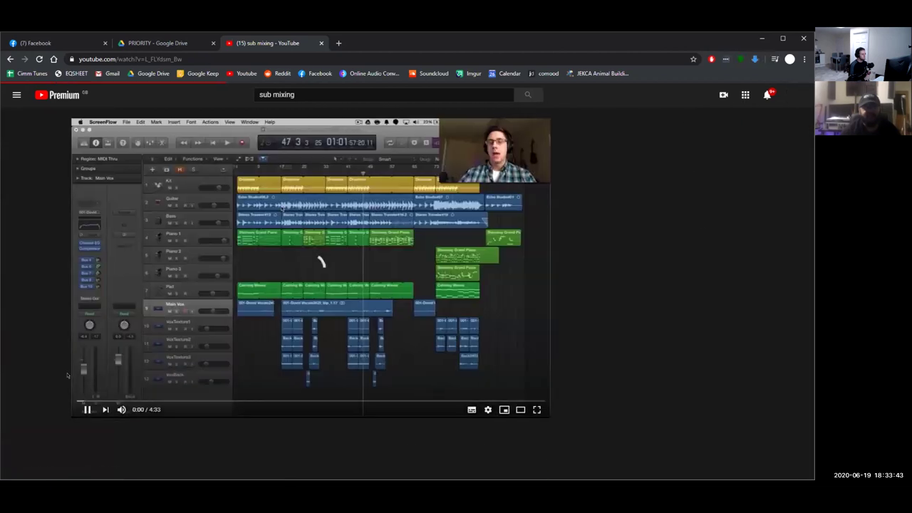
{"action": "left_click", "coordinate": [145, 276]}
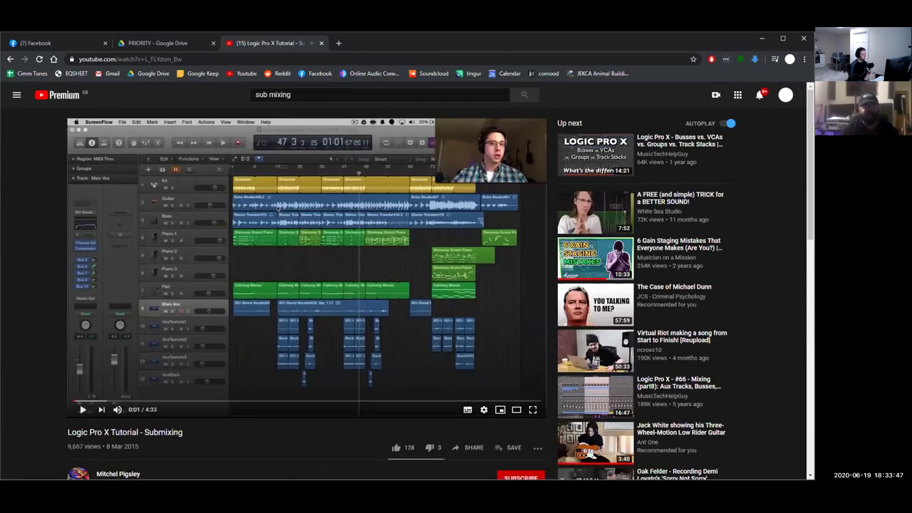
{"action": "left_click", "coordinate": [10, 58]}
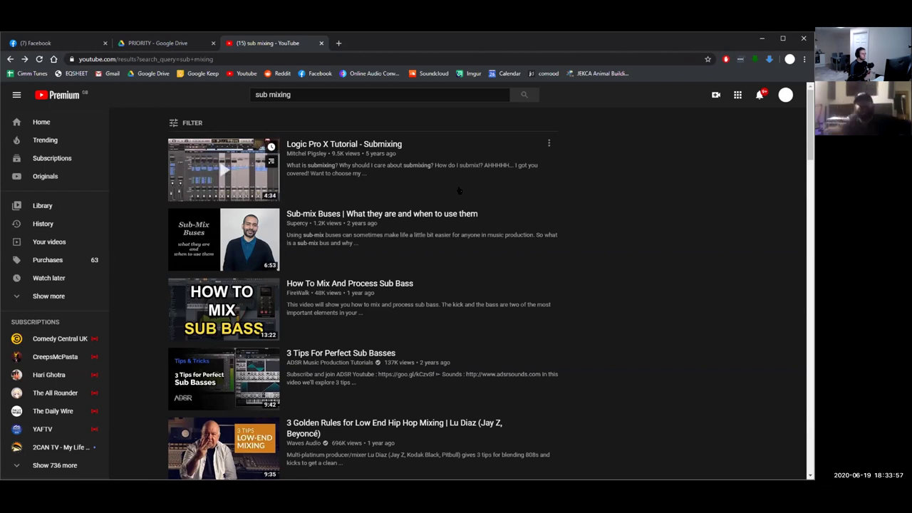
Look further through the sub mixing videos and expand the full list of personal YouTube playlists
{"action": "scroll", "coordinate": [569, 251], "scroll_direction": "down", "scroll_amount": 5}
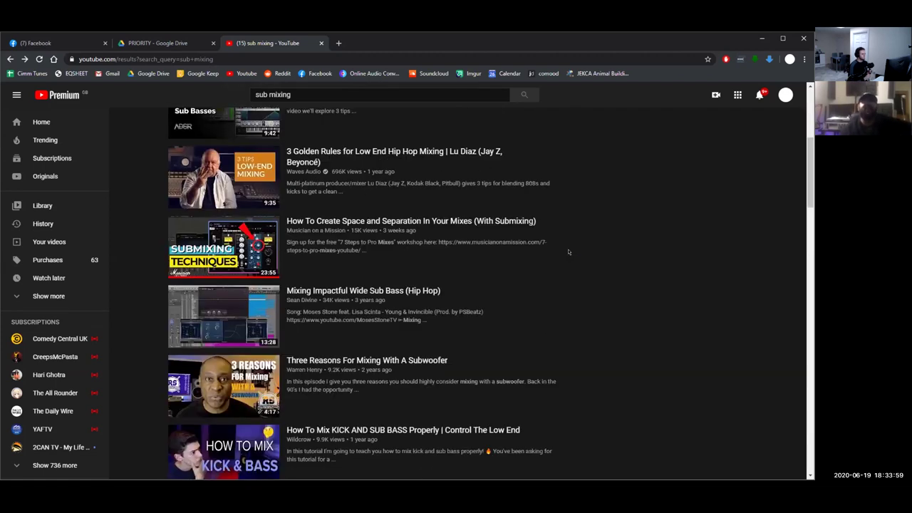
{"action": "scroll", "coordinate": [569, 252], "scroll_direction": "down", "scroll_amount": 4}
{"action": "scroll", "coordinate": [569, 251], "scroll_direction": "up", "scroll_amount": 8}
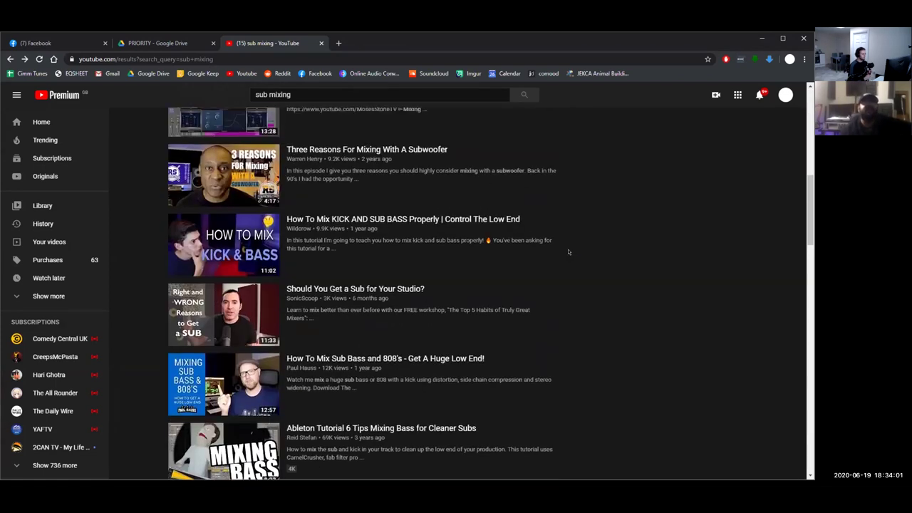
{"action": "scroll", "coordinate": [330, 84], "scroll_direction": "up", "scroll_amount": 1}
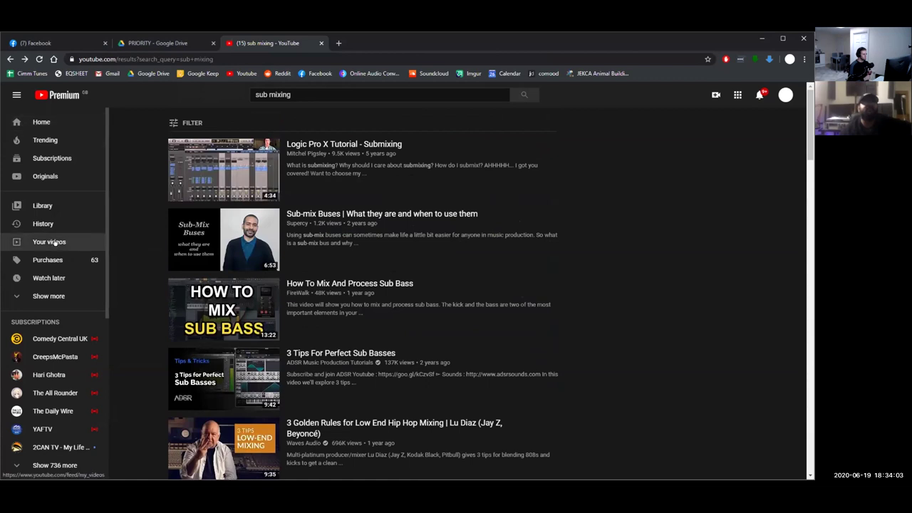
{"action": "left_click", "coordinate": [44, 304]}
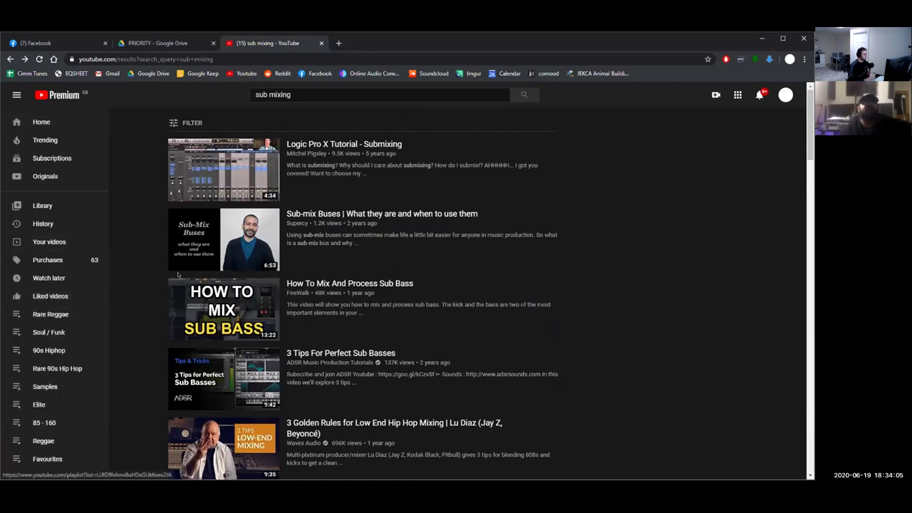